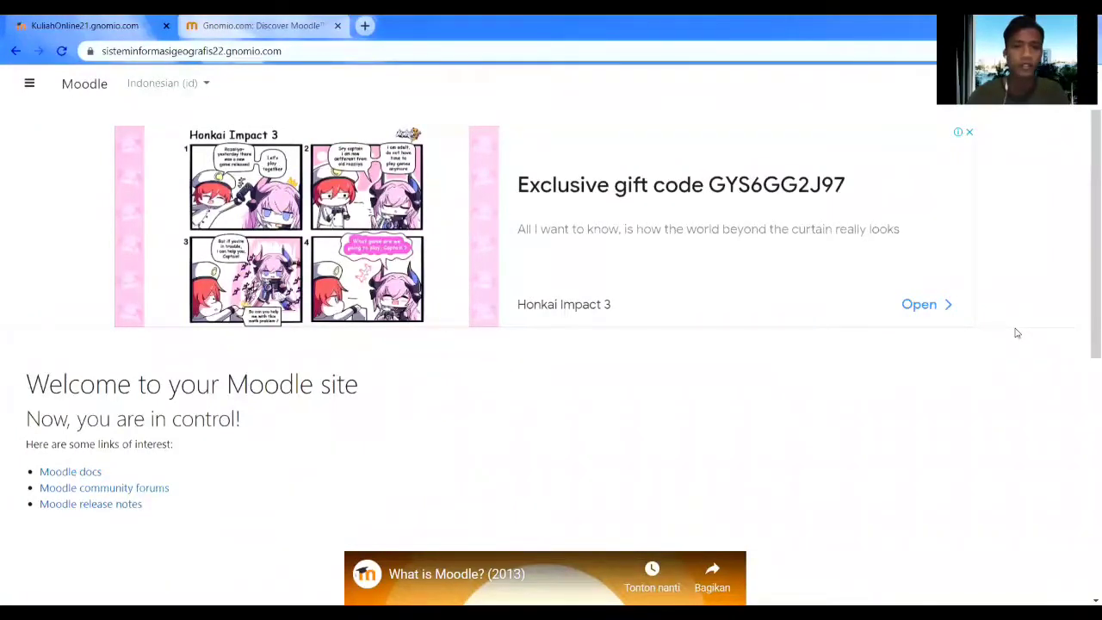
Look over the Gnomio site-creation form's site name and email fields, then return to the Moodle site.
{"action": "scroll", "coordinate": [889, 402], "scroll_direction": "up", "scroll_amount": 1}
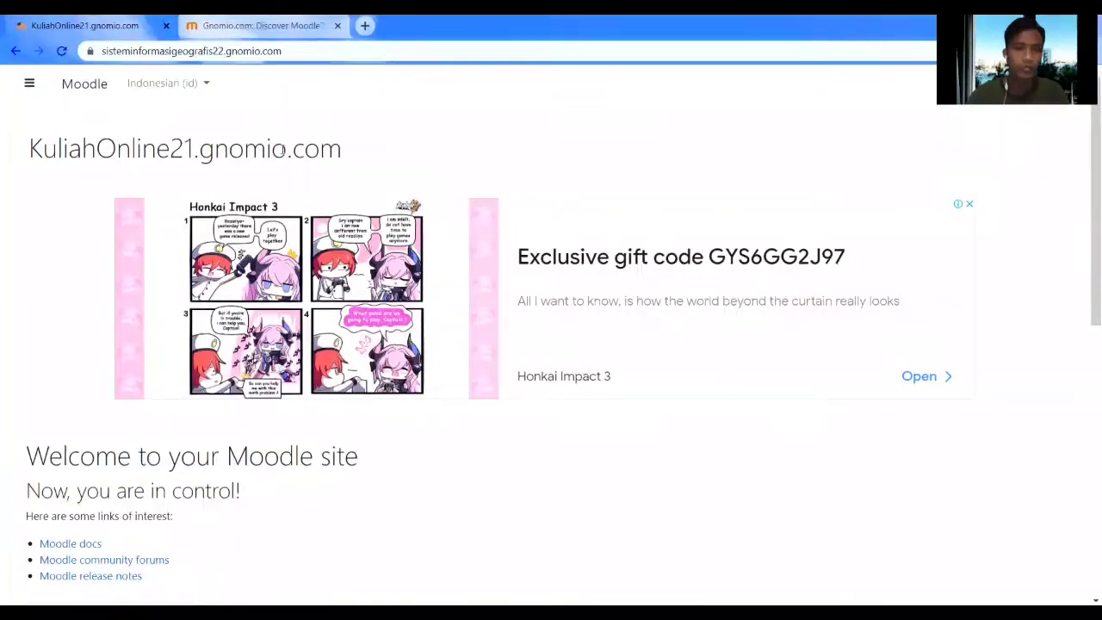
{"action": "left_click", "coordinate": [265, 28]}
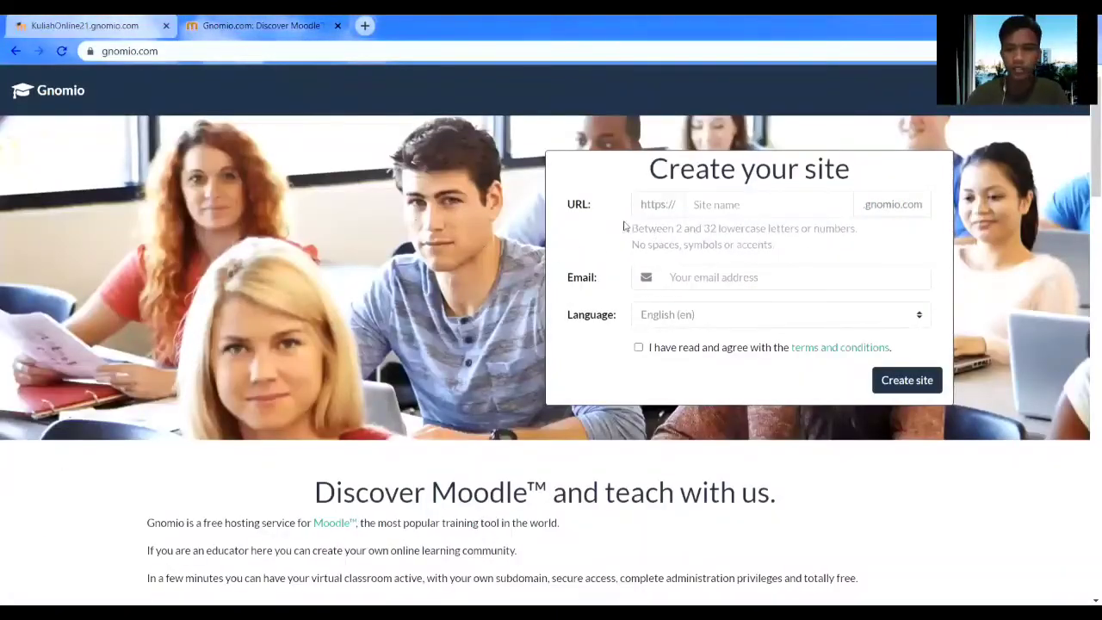
{"action": "left_click", "coordinate": [716, 204]}
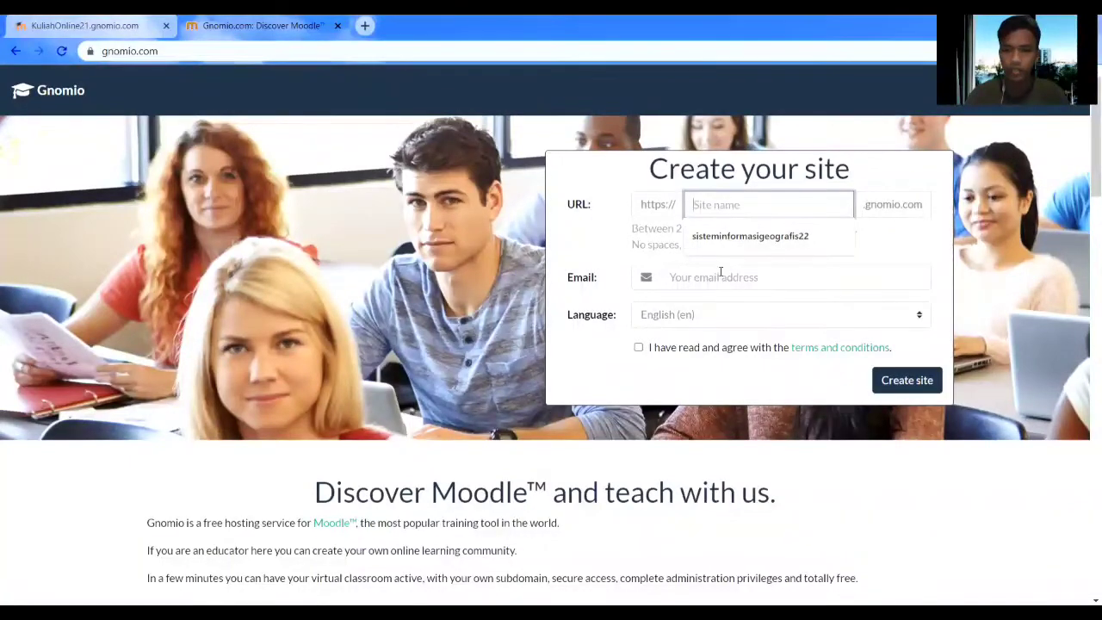
{"action": "left_click", "coordinate": [721, 276]}
{"action": "left_click", "coordinate": [472, 266]}
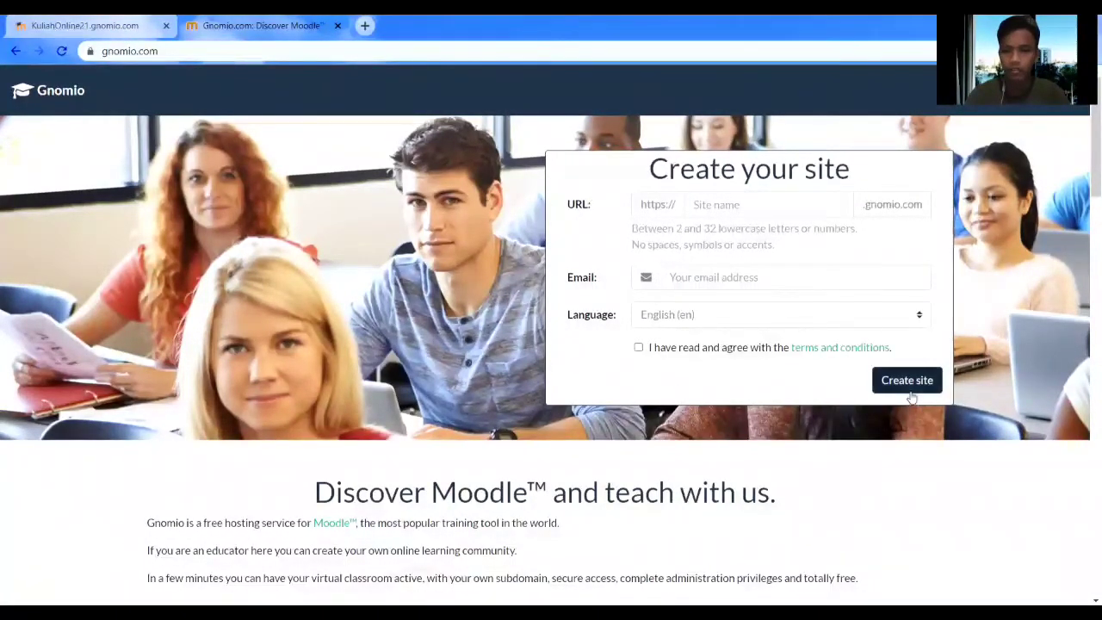
{"action": "left_click", "coordinate": [100, 34]}
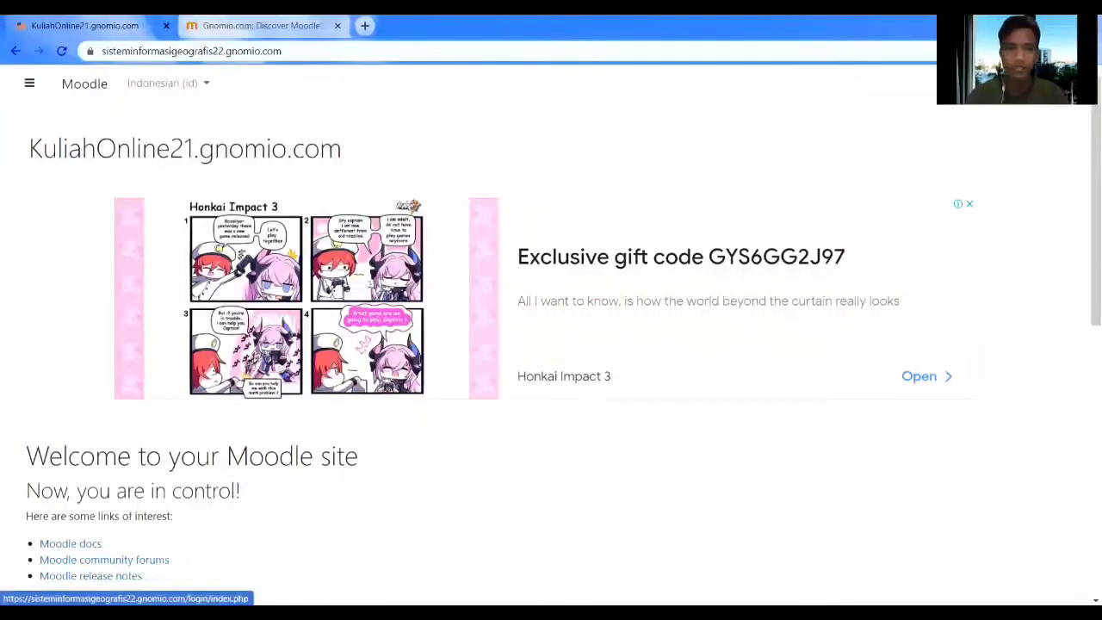
Log in as administrator with the saved credentials and view the Dashboard.
{"action": "left_click", "coordinate": [1059, 83]}
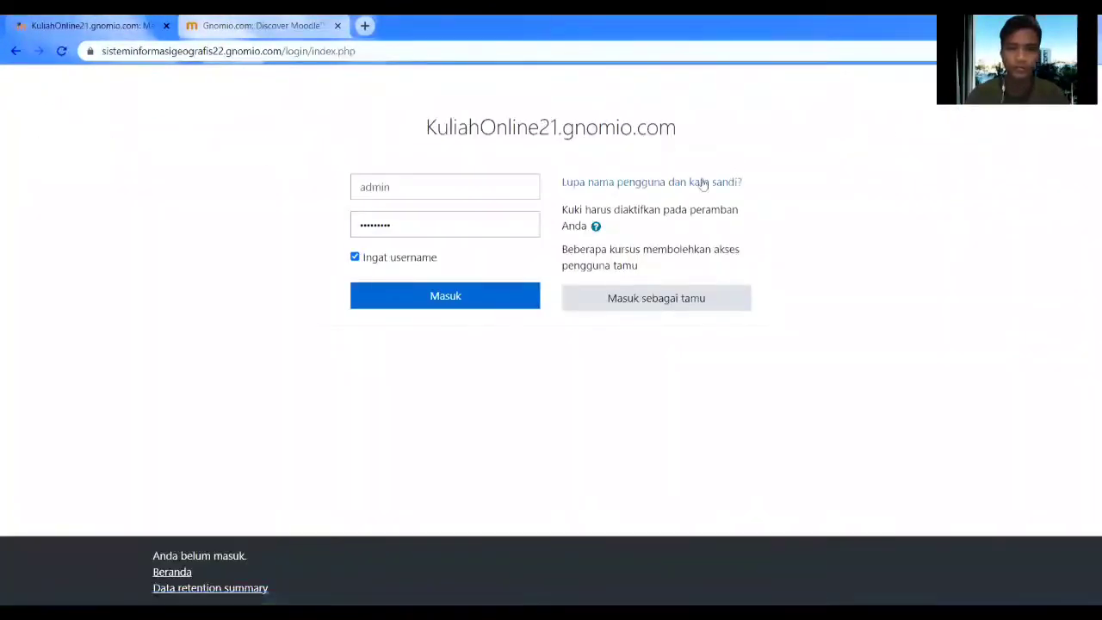
{"action": "left_click", "coordinate": [475, 303]}
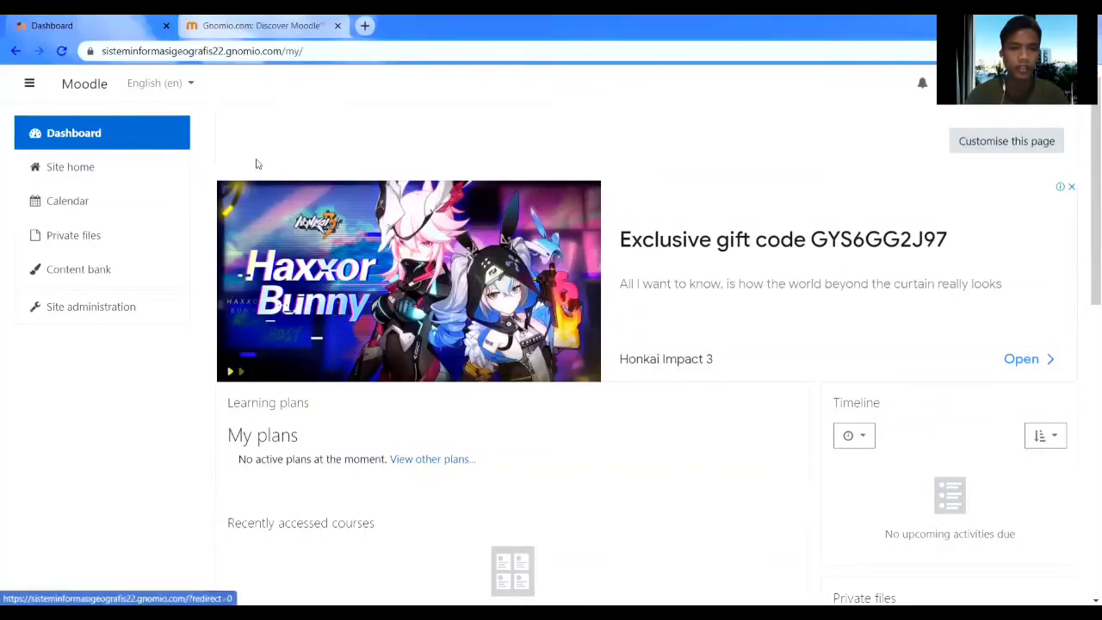
{"action": "scroll", "coordinate": [758, 300], "scroll_direction": "down", "scroll_amount": 7}
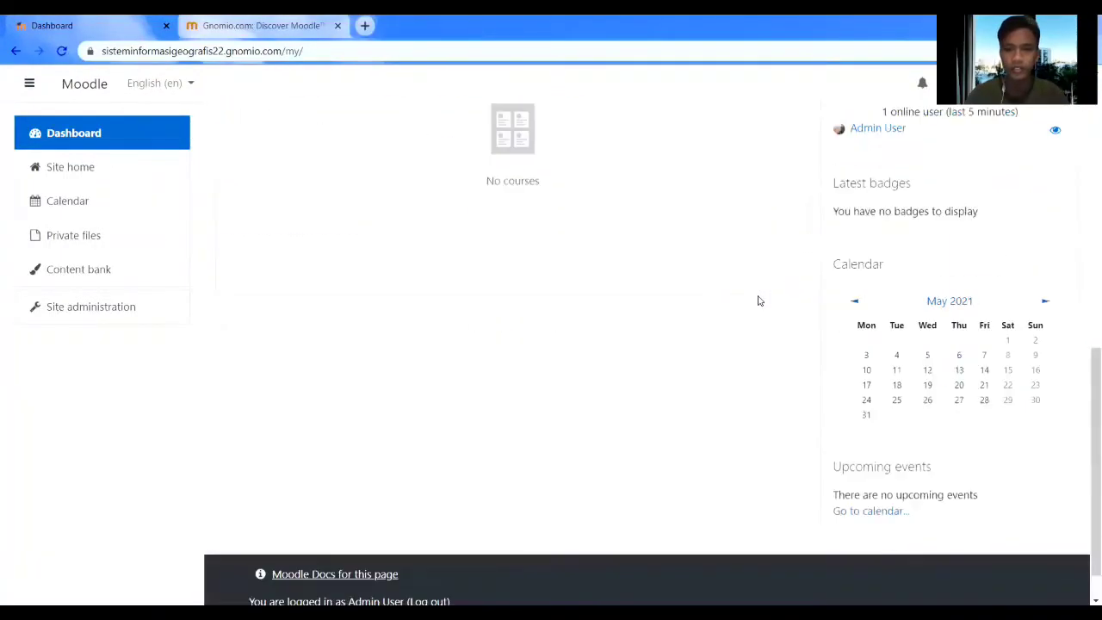
{"action": "scroll", "coordinate": [760, 302], "scroll_direction": "up", "scroll_amount": 4}
{"action": "scroll", "coordinate": [759, 301], "scroll_direction": "up", "scroll_amount": 3}
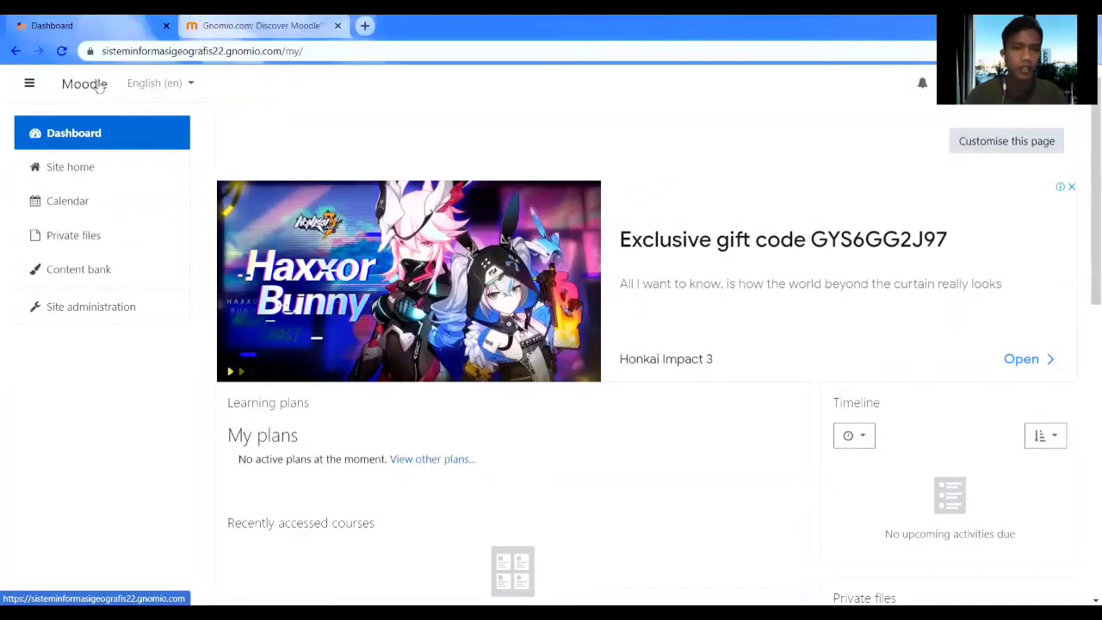
From Site administration, go to the Front page settings page.
{"action": "left_click", "coordinate": [85, 312]}
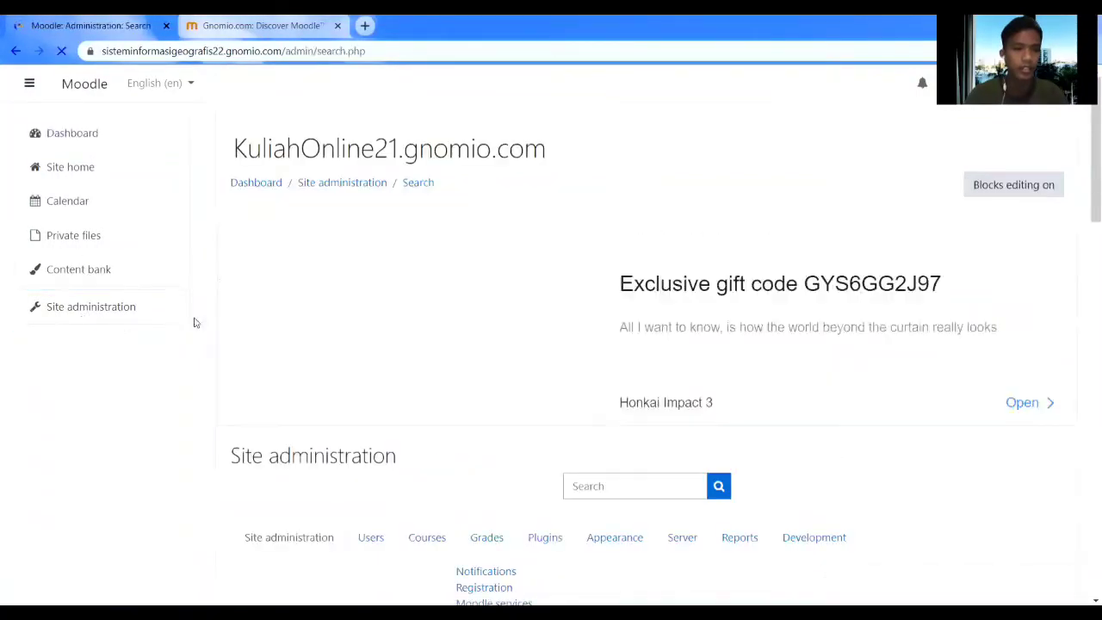
{"action": "scroll", "coordinate": [324, 308], "scroll_direction": "down", "scroll_amount": 6}
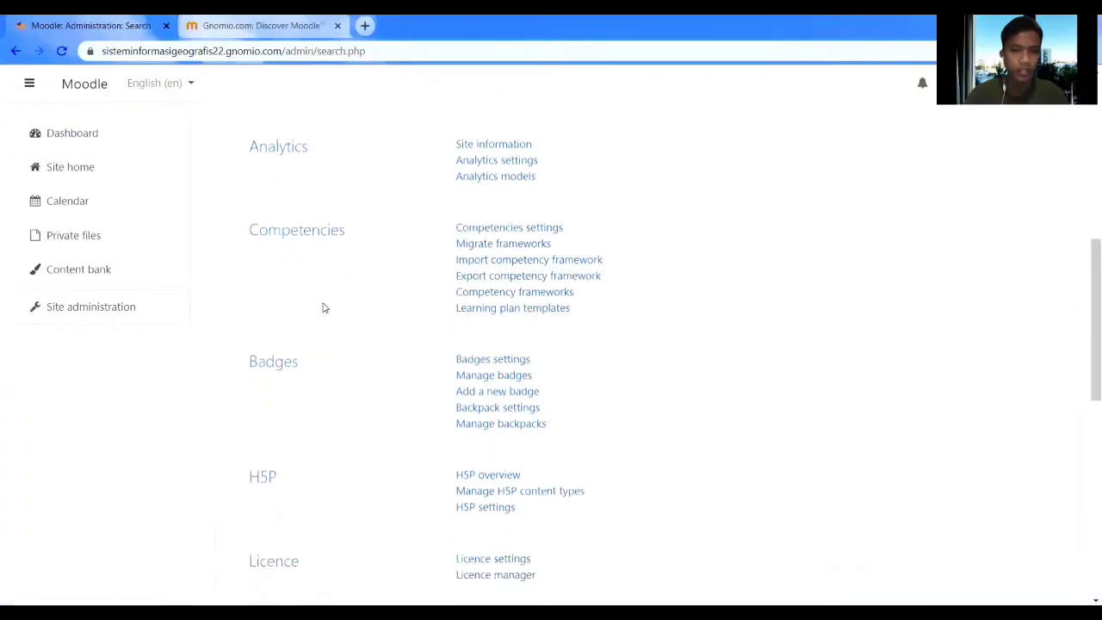
{"action": "scroll", "coordinate": [324, 307], "scroll_direction": "down", "scroll_amount": 4}
{"action": "scroll", "coordinate": [389, 384], "scroll_direction": "down", "scroll_amount": 4}
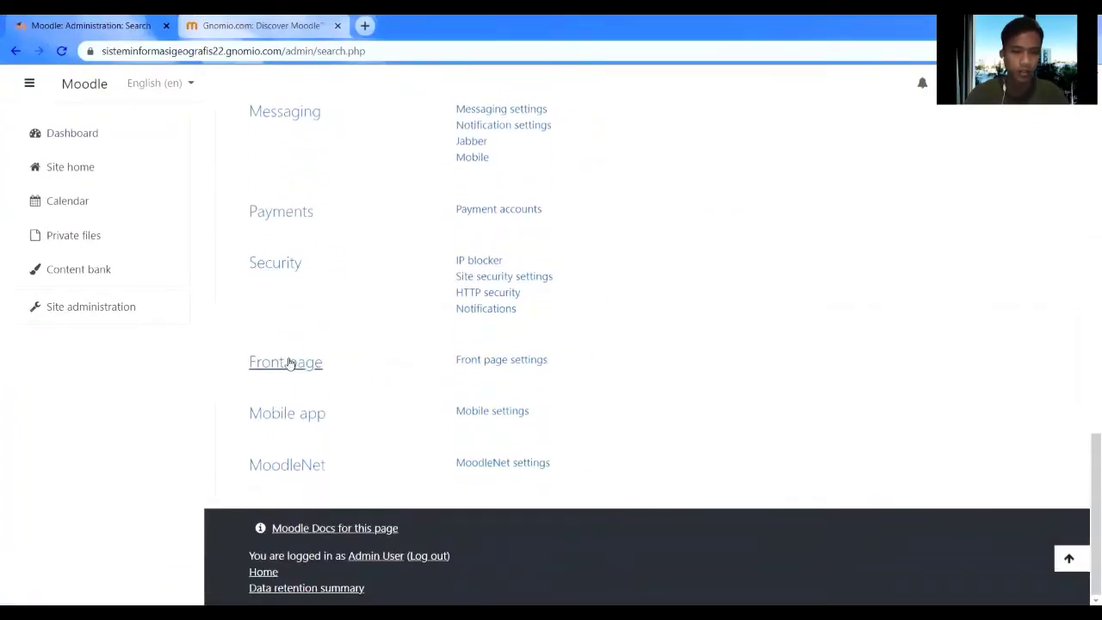
{"action": "left_click", "coordinate": [477, 362]}
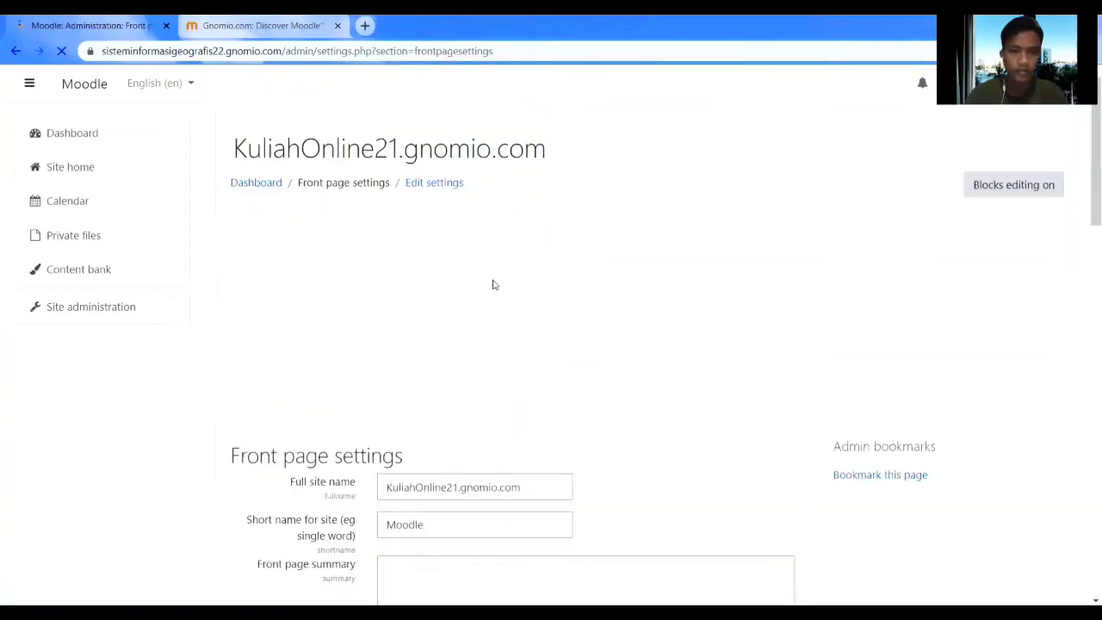
Replace the short site name Moodle with Kuliahku and save the front page settings.
{"action": "scroll", "coordinate": [492, 283], "scroll_direction": "down", "scroll_amount": 3}
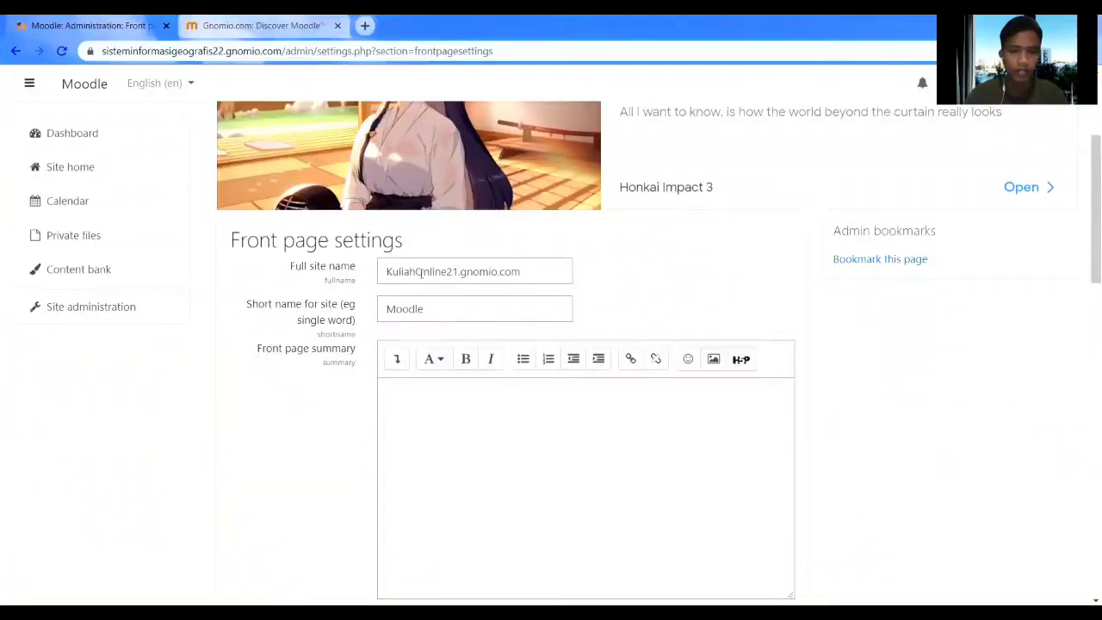
{"action": "left_click", "coordinate": [455, 270]}
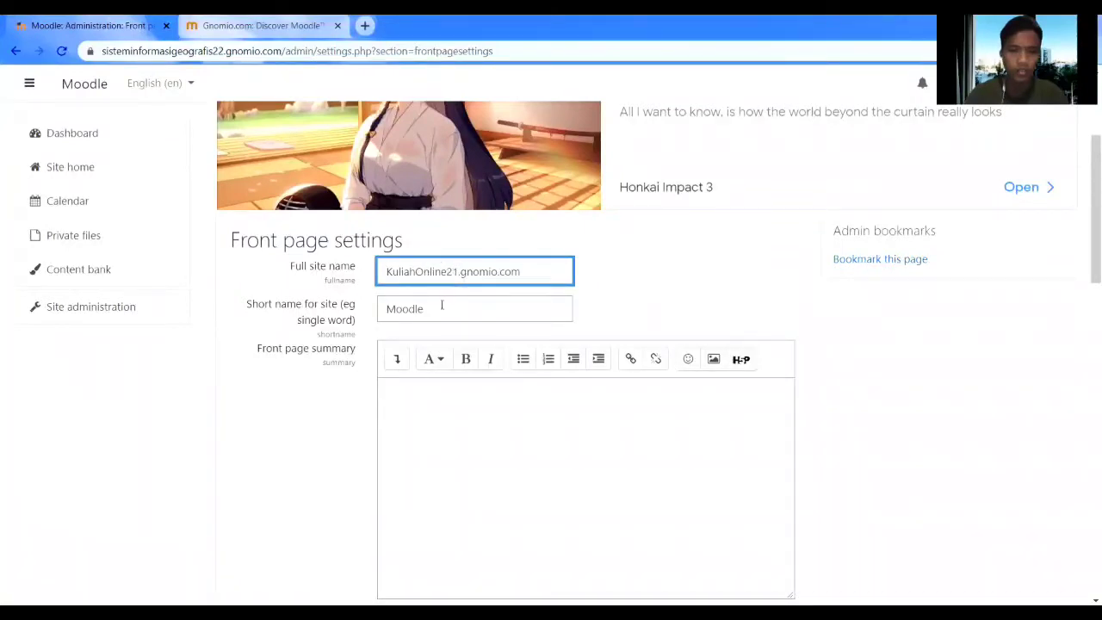
{"action": "left_click", "coordinate": [441, 306]}
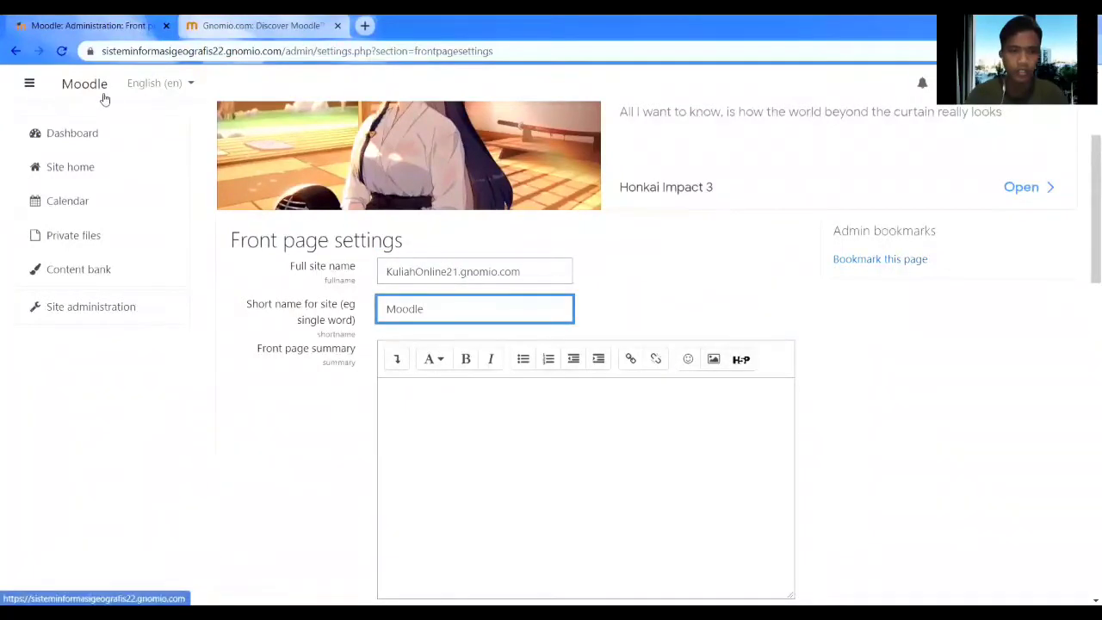
{"action": "key", "text": "BackSpace"}
{"action": "key", "text": "BackSpace"}
{"action": "key", "text": "BackSpace"}
{"action": "key", "text": "BackSpace"}
{"action": "key", "text": "BackSpace"}
{"action": "key", "text": "BackSpace"}
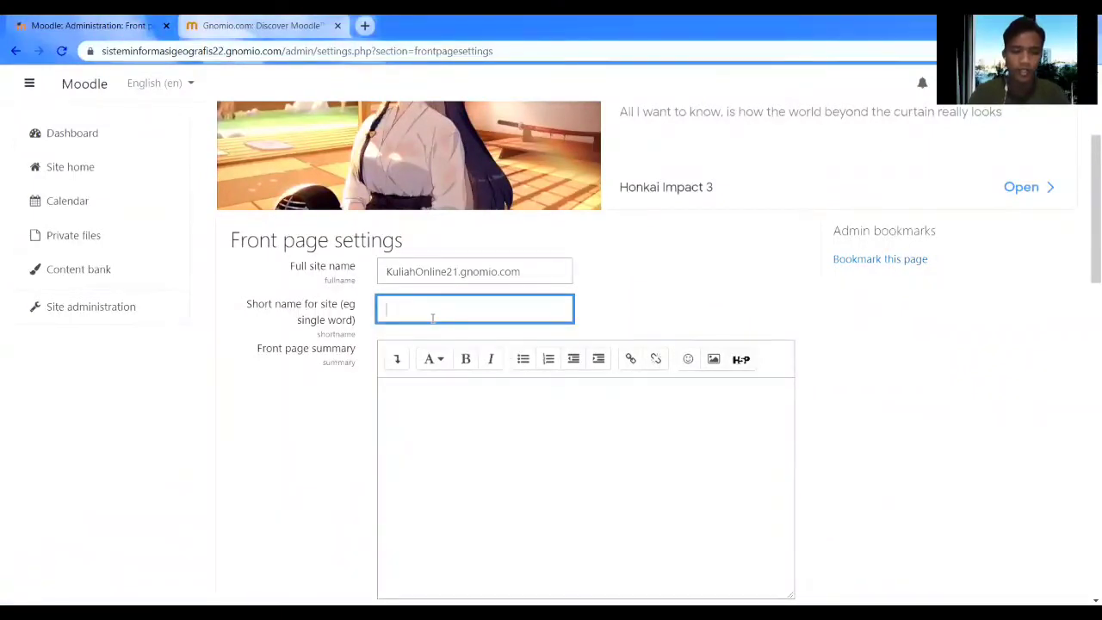
{"action": "type", "text": "Kuliahku"}
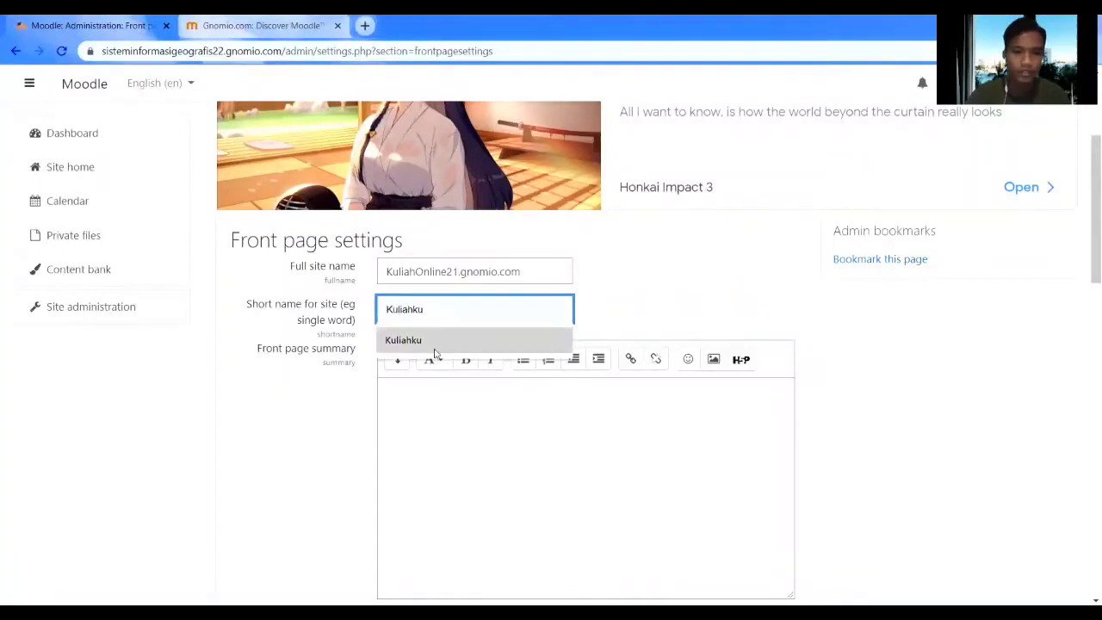
{"action": "left_click", "coordinate": [432, 353]}
{"action": "scroll", "coordinate": [511, 377], "scroll_direction": "down", "scroll_amount": 4}
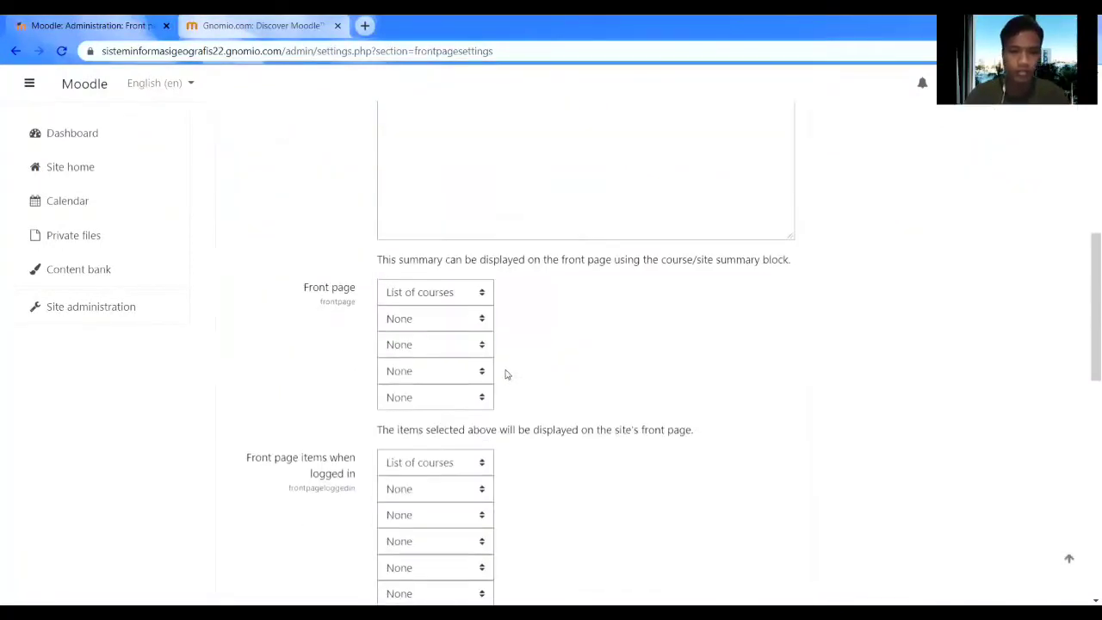
{"action": "scroll", "coordinate": [506, 372], "scroll_direction": "up", "scroll_amount": 3}
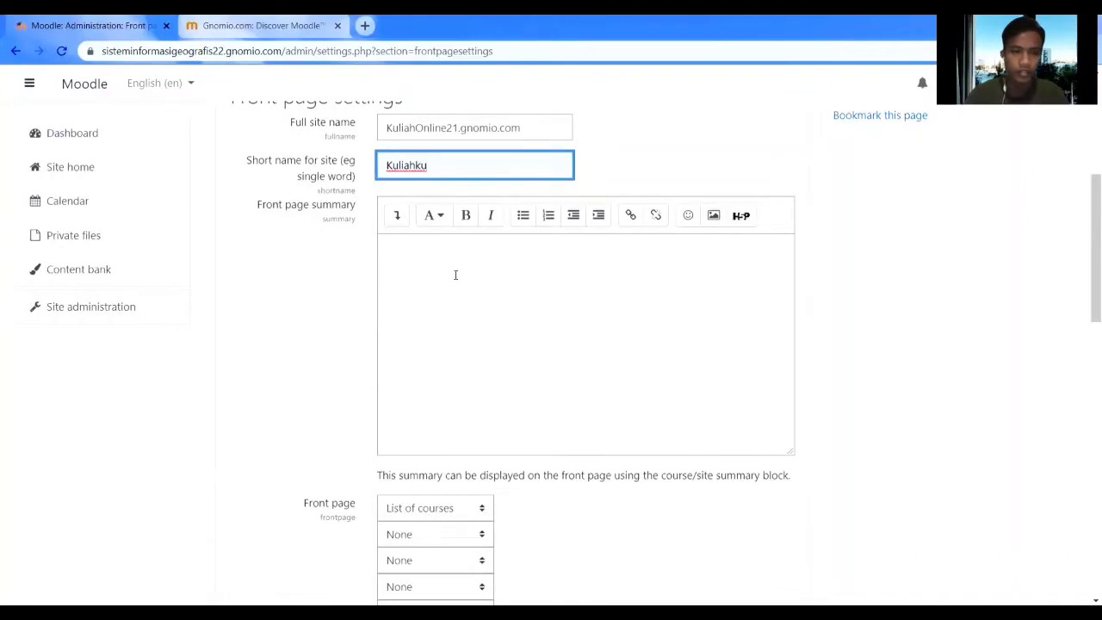
{"action": "scroll", "coordinate": [472, 352], "scroll_direction": "down", "scroll_amount": 8}
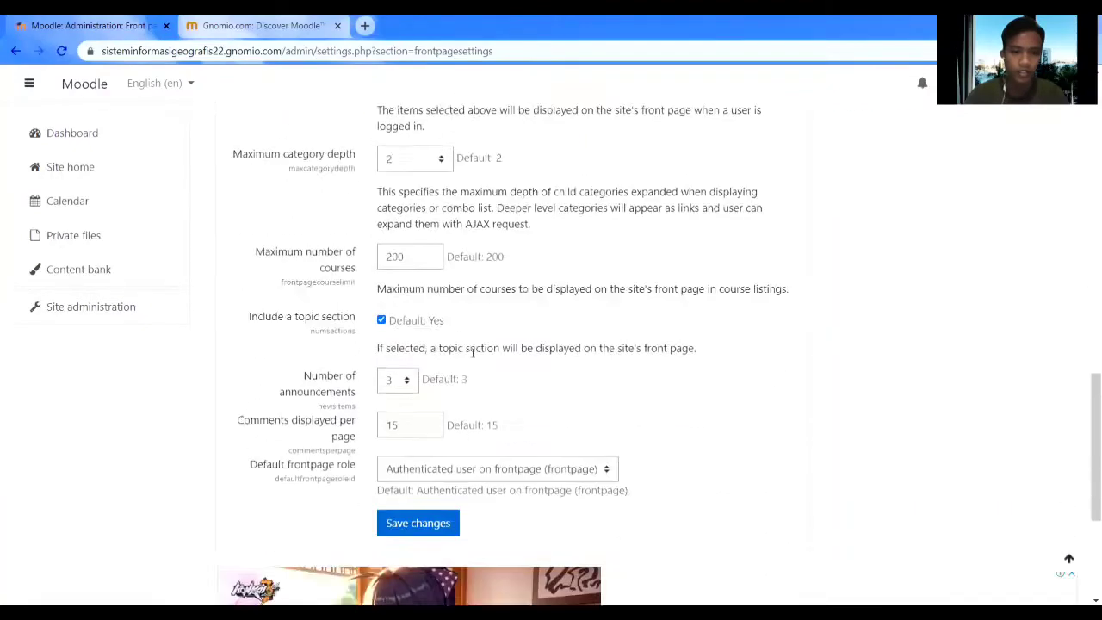
{"action": "scroll", "coordinate": [472, 352], "scroll_direction": "down", "scroll_amount": 3}
{"action": "left_click", "coordinate": [421, 257]}
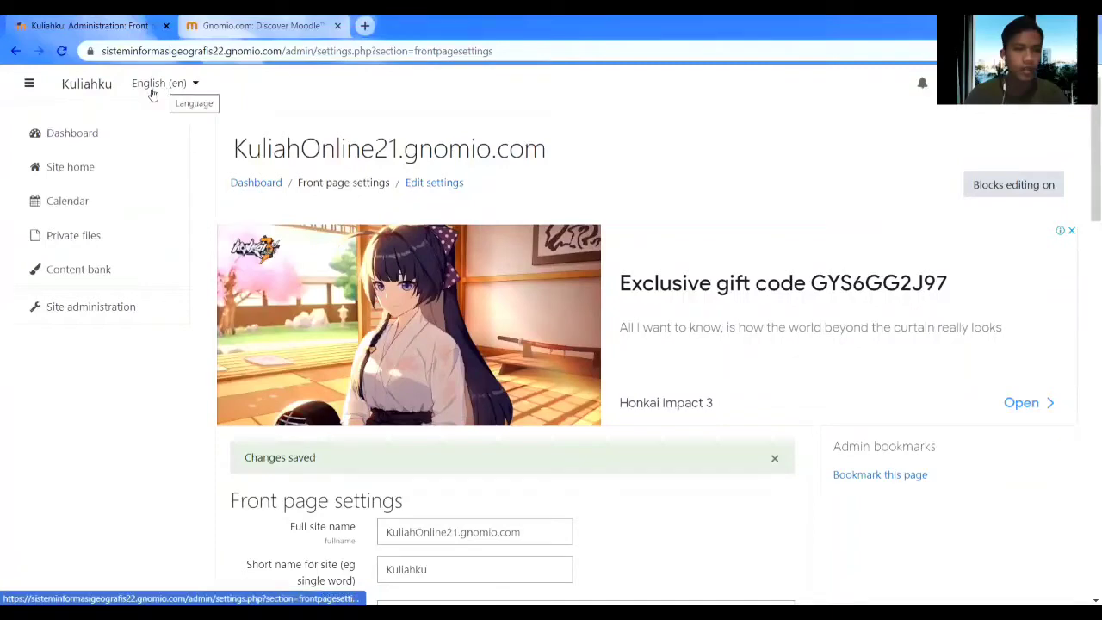
Return to the Site administration overview.
{"action": "left_click", "coordinate": [101, 307]}
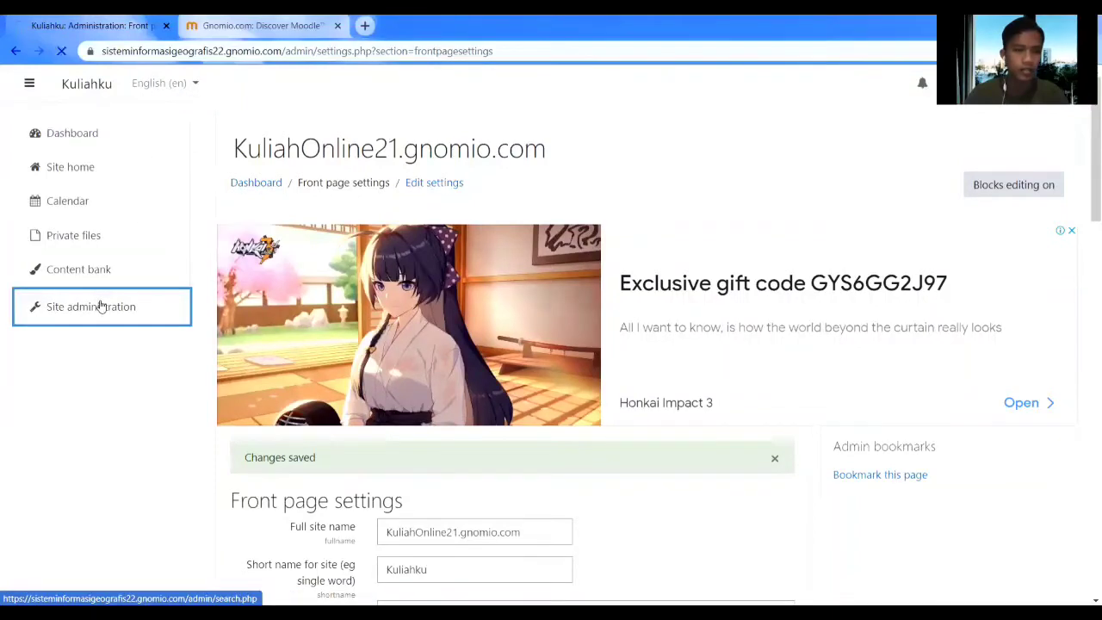
{"action": "scroll", "coordinate": [526, 343], "scroll_direction": "down", "scroll_amount": 5}
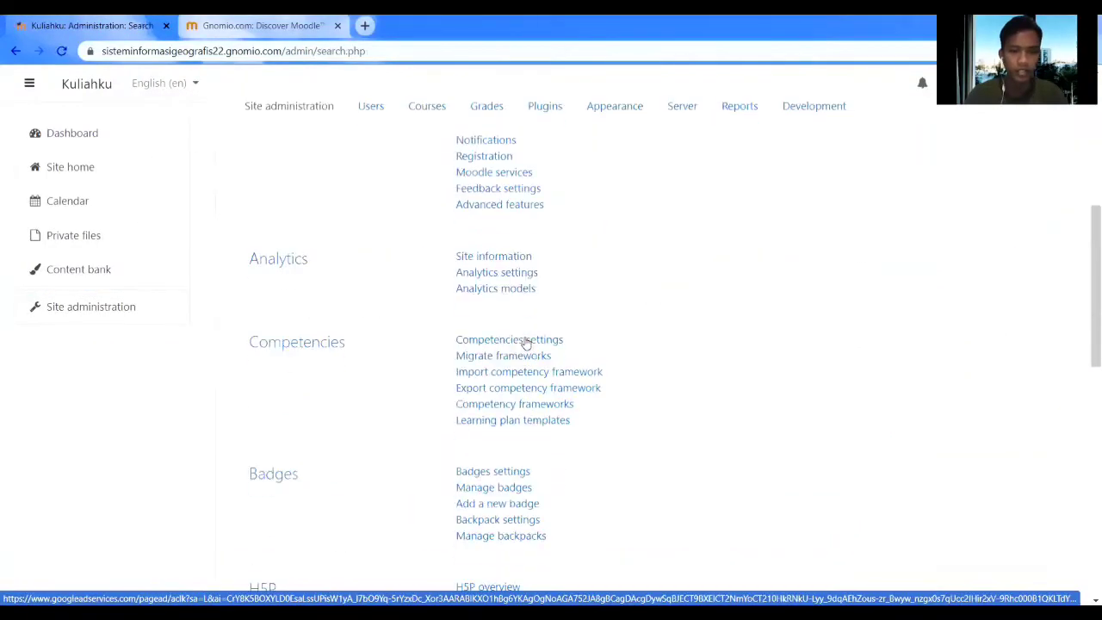
{"action": "scroll", "coordinate": [526, 342], "scroll_direction": "down", "scroll_amount": 10}
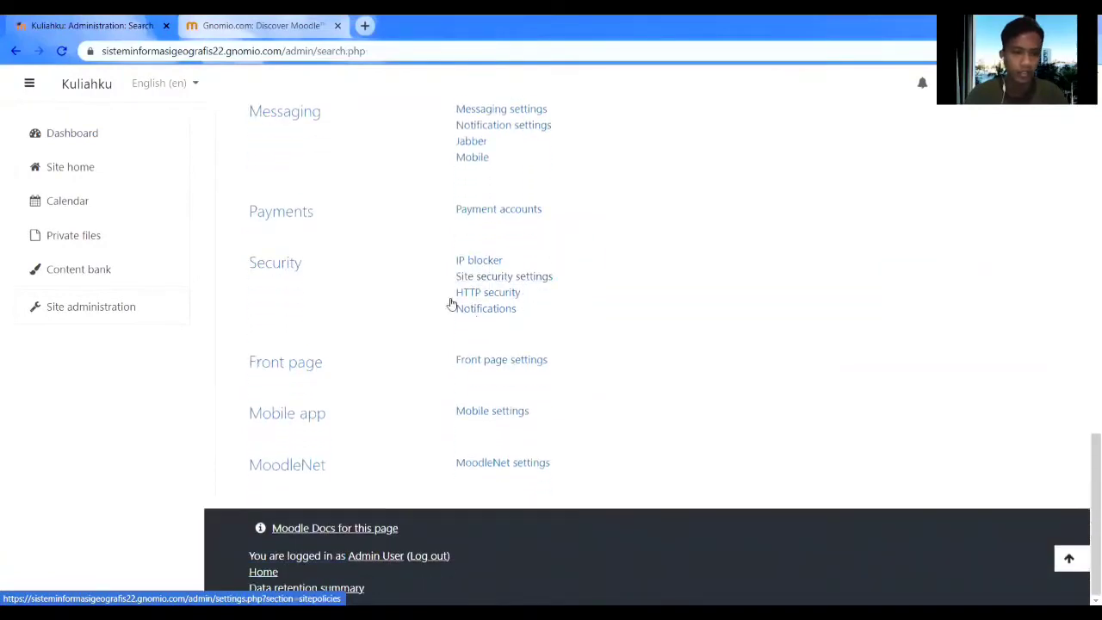
{"action": "scroll", "coordinate": [296, 217], "scroll_direction": "up", "scroll_amount": 3}
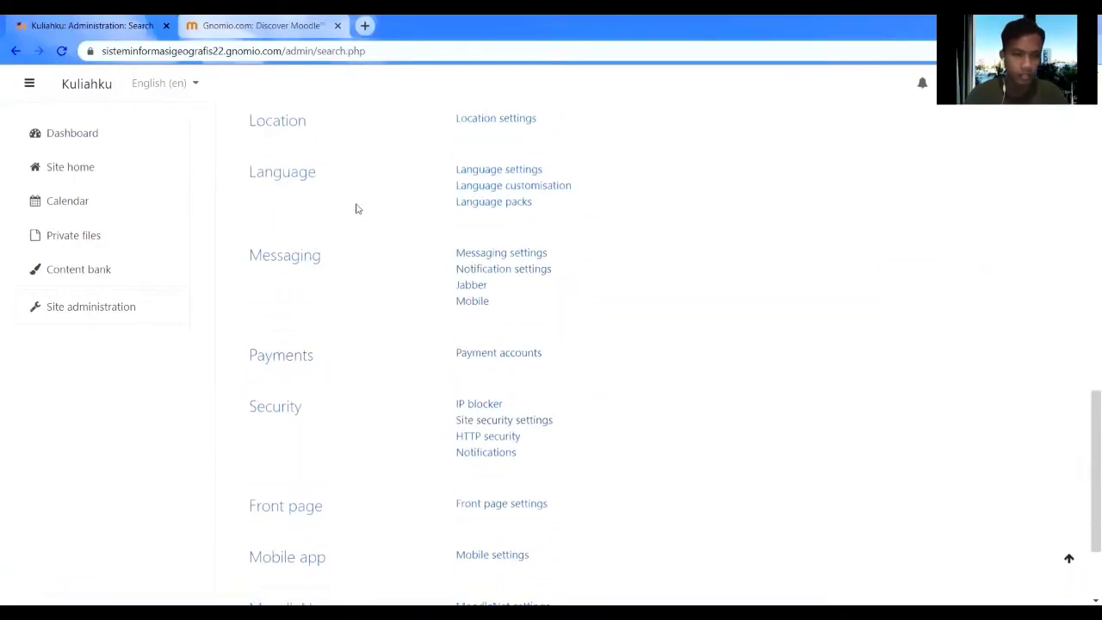
Browse the available language packs, select German Swiss High, and return to Site administration.
{"action": "left_click", "coordinate": [468, 206]}
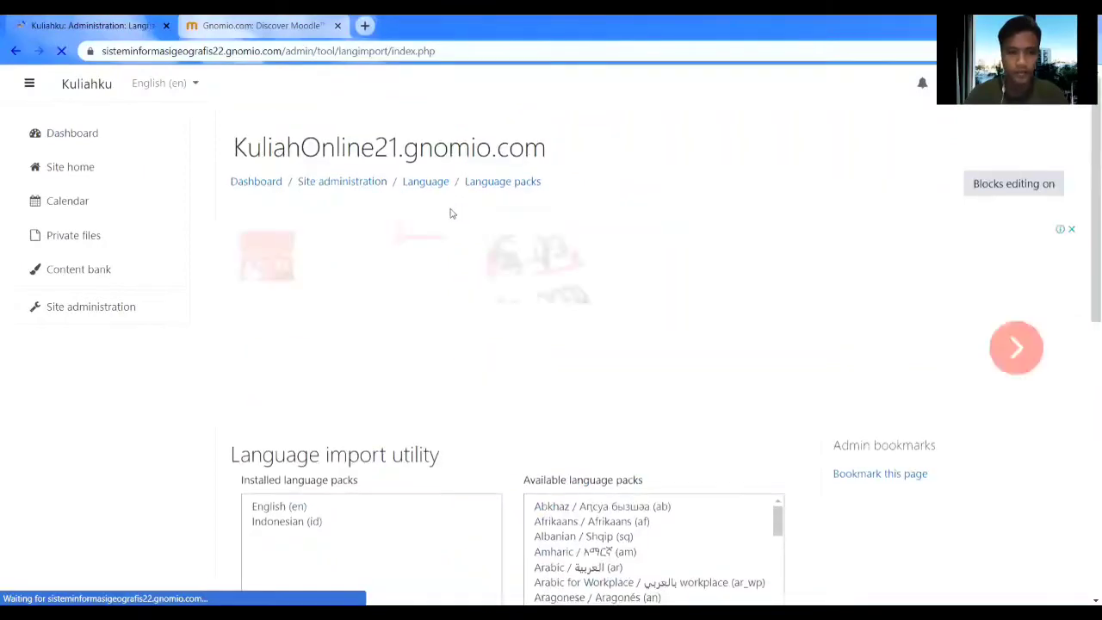
{"action": "scroll", "coordinate": [451, 213], "scroll_direction": "down", "scroll_amount": 3}
{"action": "scroll", "coordinate": [451, 212], "scroll_direction": "down", "scroll_amount": 2}
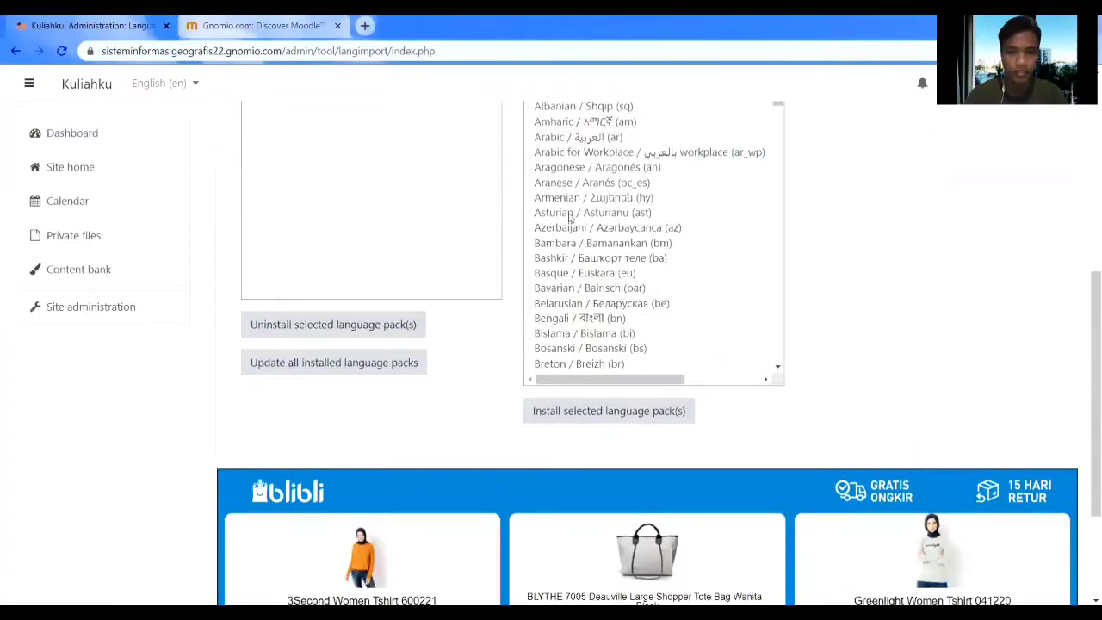
{"action": "scroll", "coordinate": [592, 224], "scroll_direction": "up", "scroll_amount": 1}
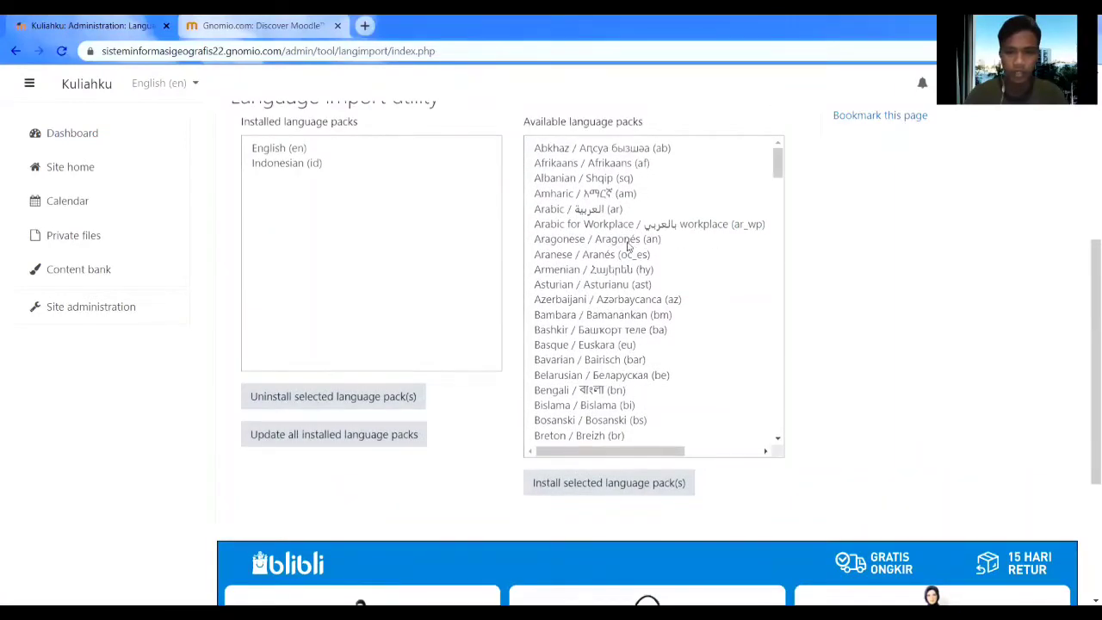
{"action": "scroll", "coordinate": [628, 246], "scroll_direction": "down", "scroll_amount": 15}
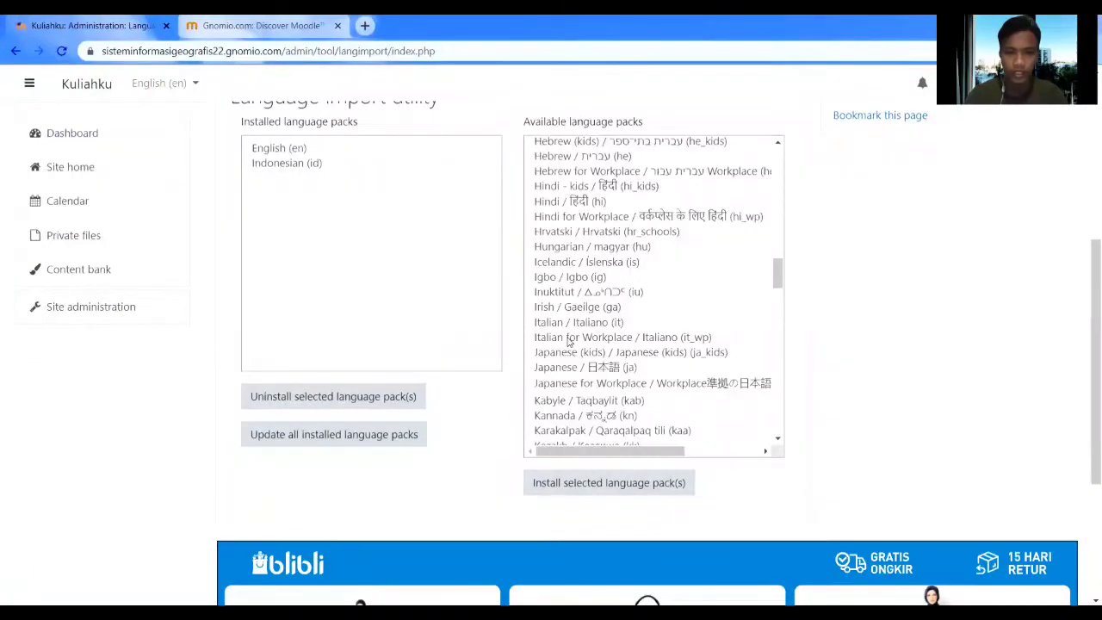
{"action": "scroll", "coordinate": [568, 342], "scroll_direction": "up", "scroll_amount": 3}
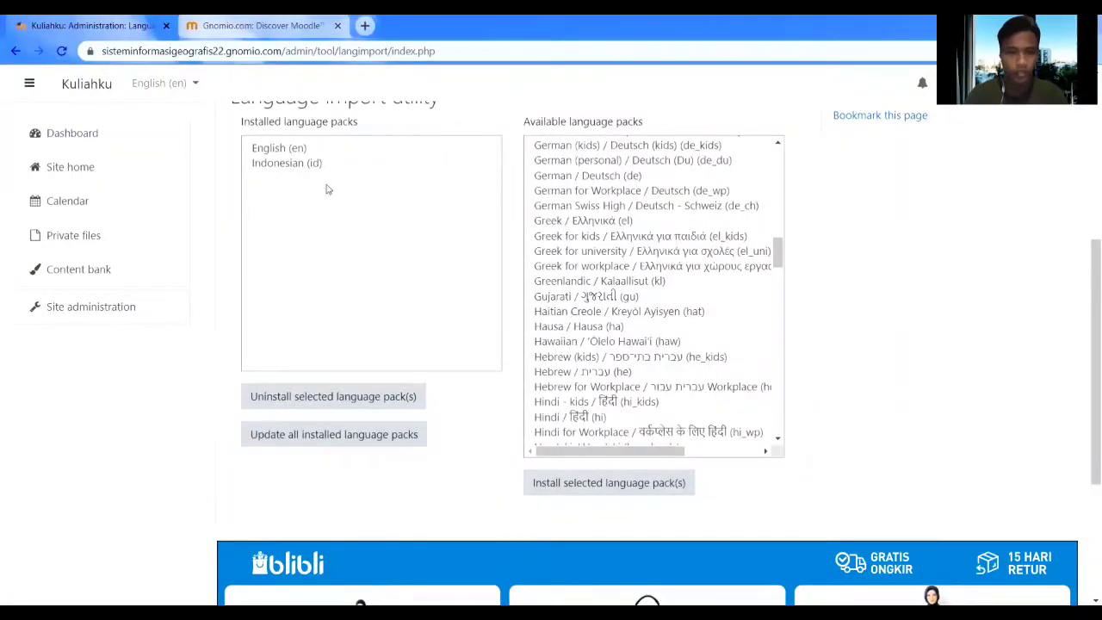
{"action": "left_click", "coordinate": [553, 206]}
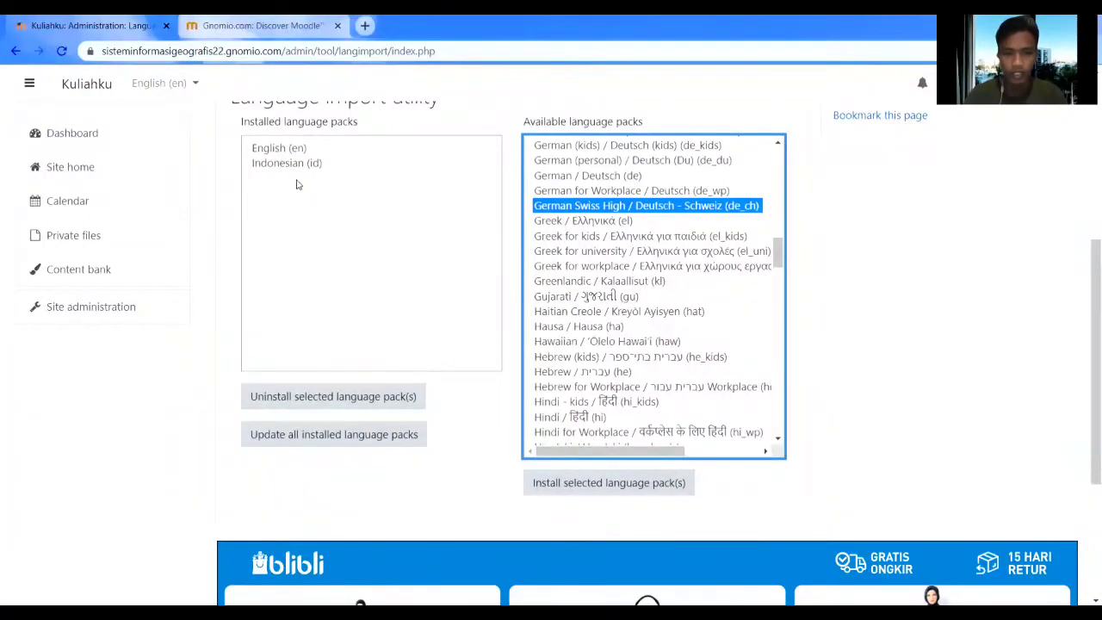
{"action": "left_click", "coordinate": [117, 306]}
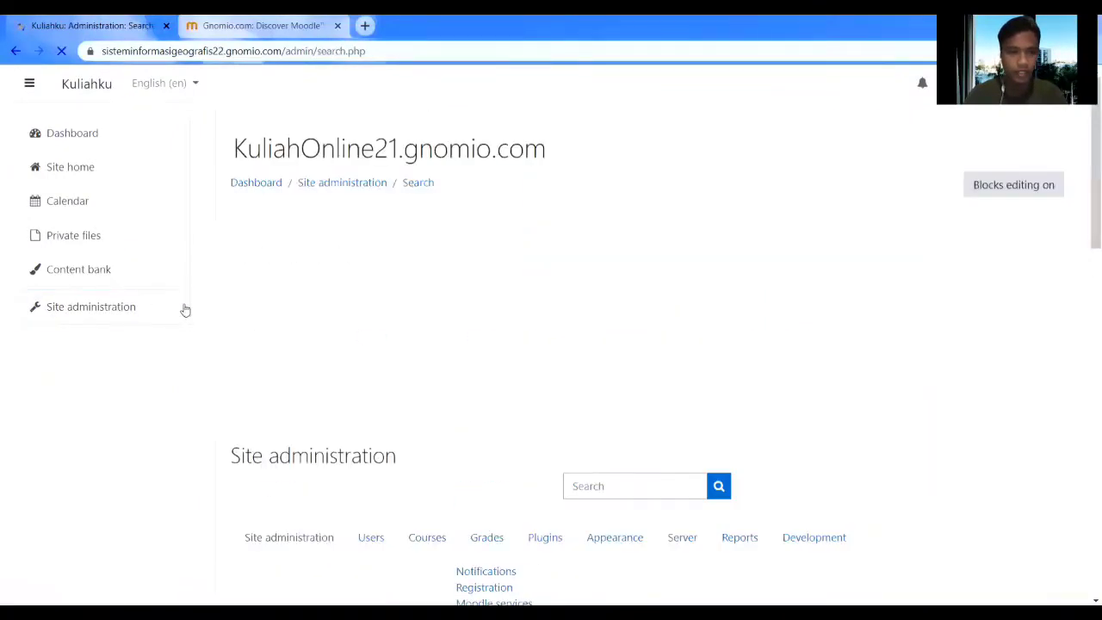
In Language settings, keep the default language as Indonesian (id), then return to the Dashboard.
{"action": "scroll", "coordinate": [312, 314], "scroll_direction": "down", "scroll_amount": 5}
{"action": "scroll", "coordinate": [312, 314], "scroll_direction": "down", "scroll_amount": 9}
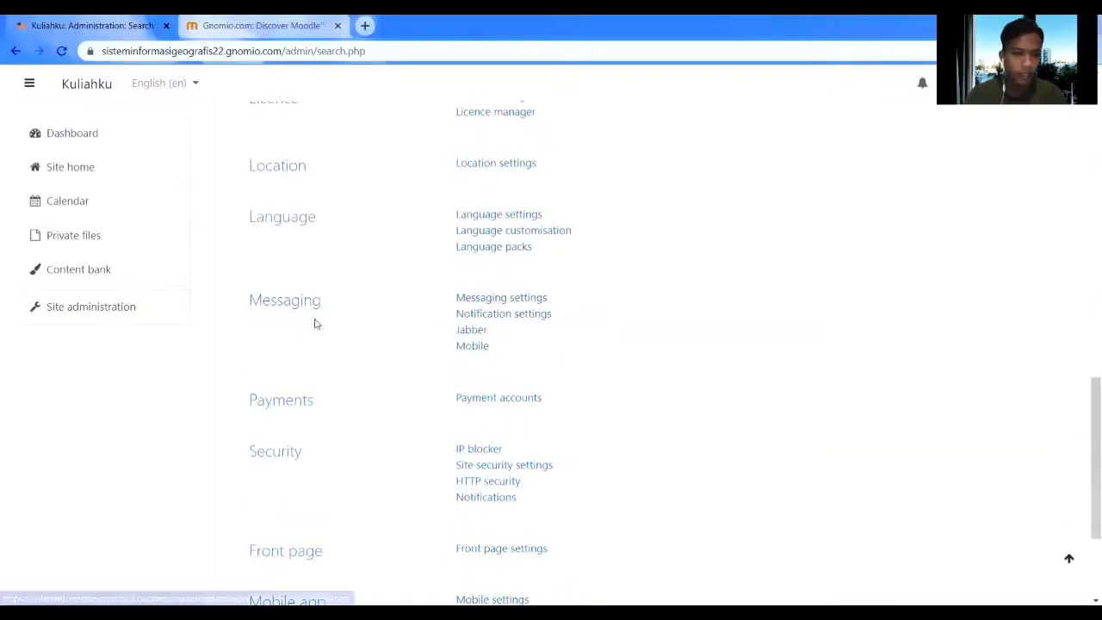
{"action": "scroll", "coordinate": [297, 414], "scroll_direction": "down", "scroll_amount": 3}
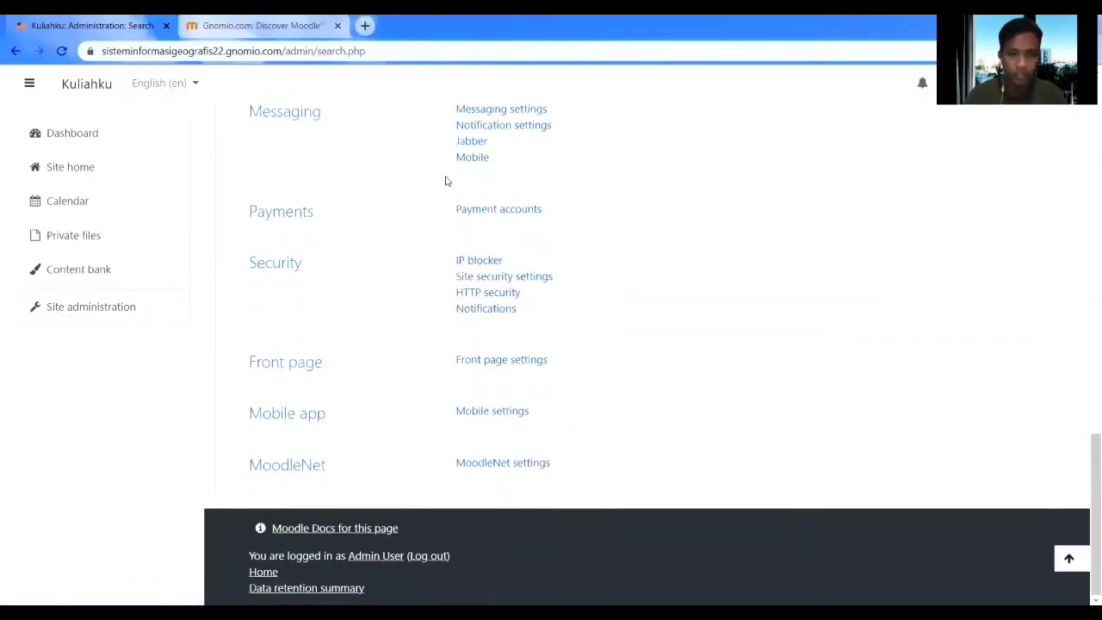
{"action": "scroll", "coordinate": [441, 269], "scroll_direction": "up", "scroll_amount": 2}
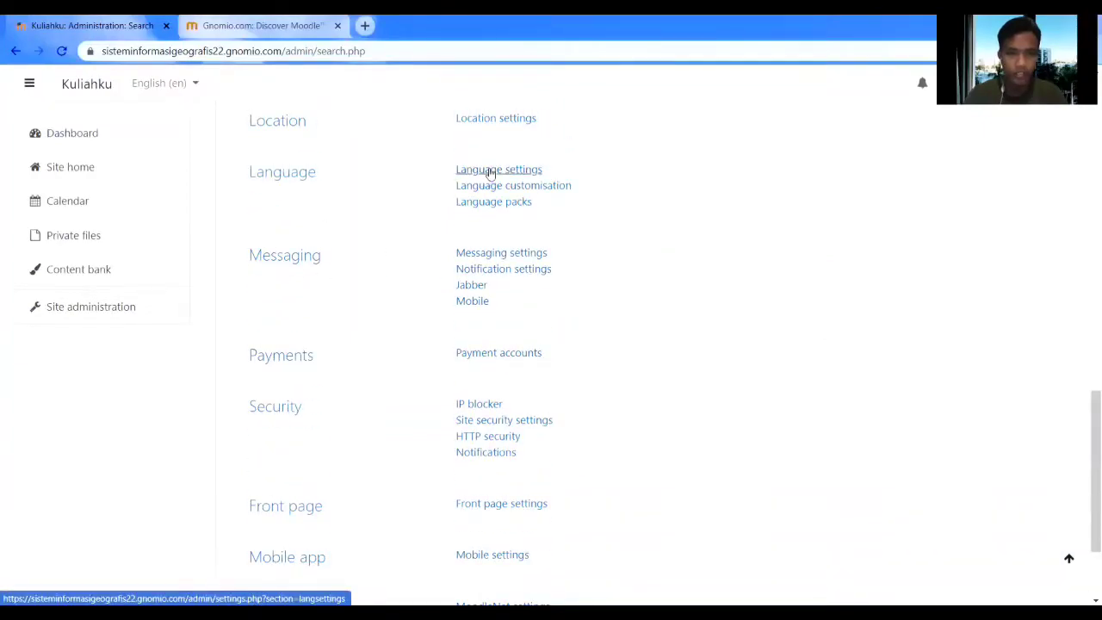
{"action": "left_click", "coordinate": [490, 172]}
{"action": "scroll", "coordinate": [465, 354], "scroll_direction": "down", "scroll_amount": 3}
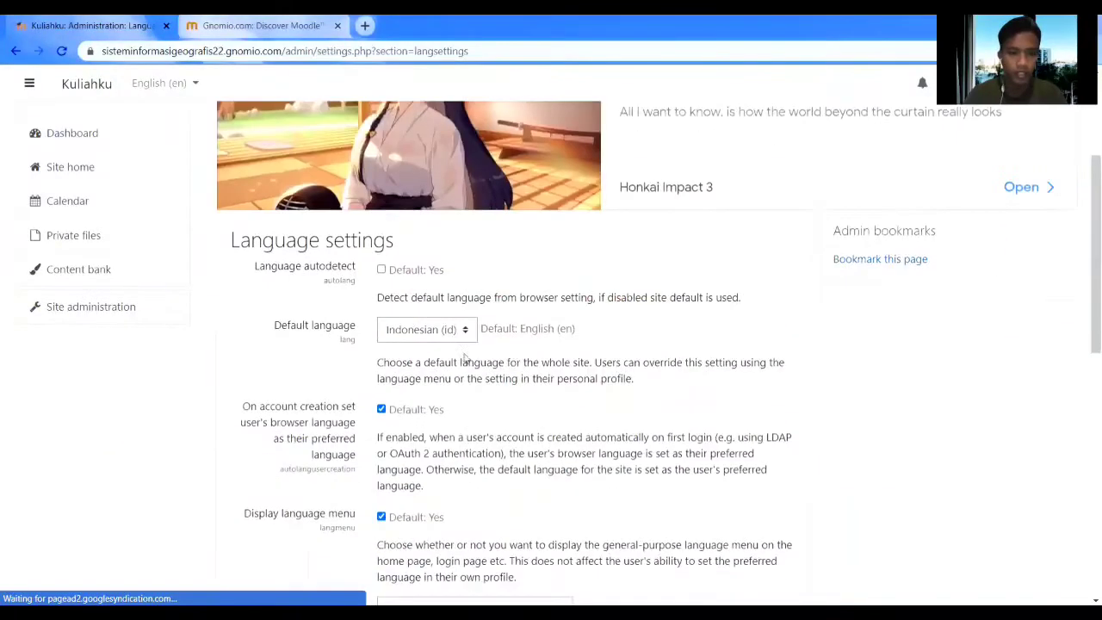
{"action": "left_click", "coordinate": [463, 332]}
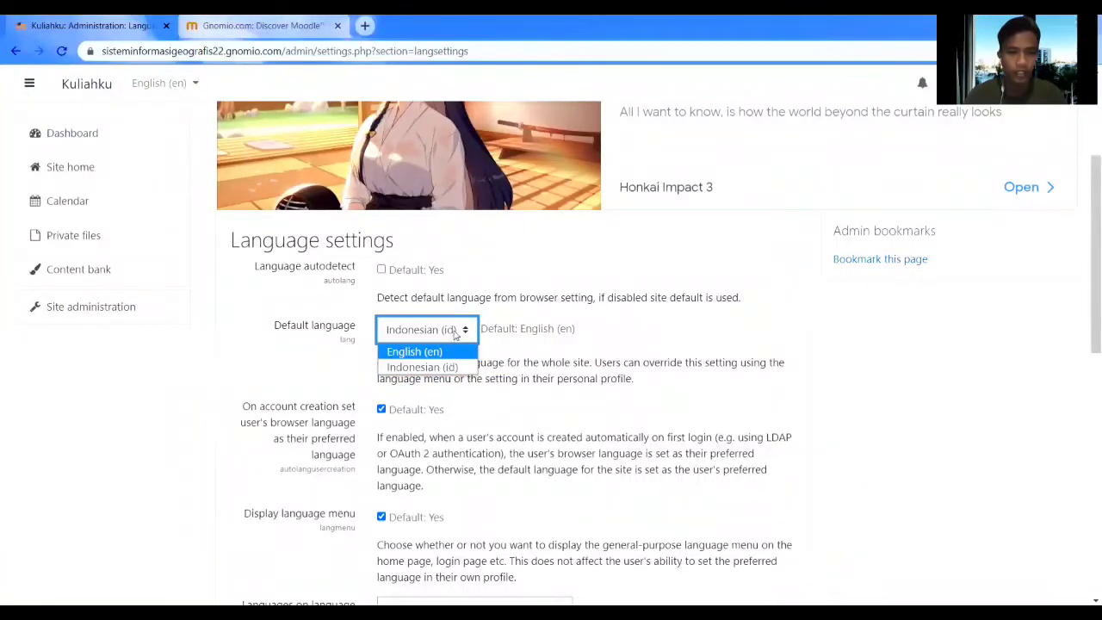
{"action": "left_click", "coordinate": [453, 366]}
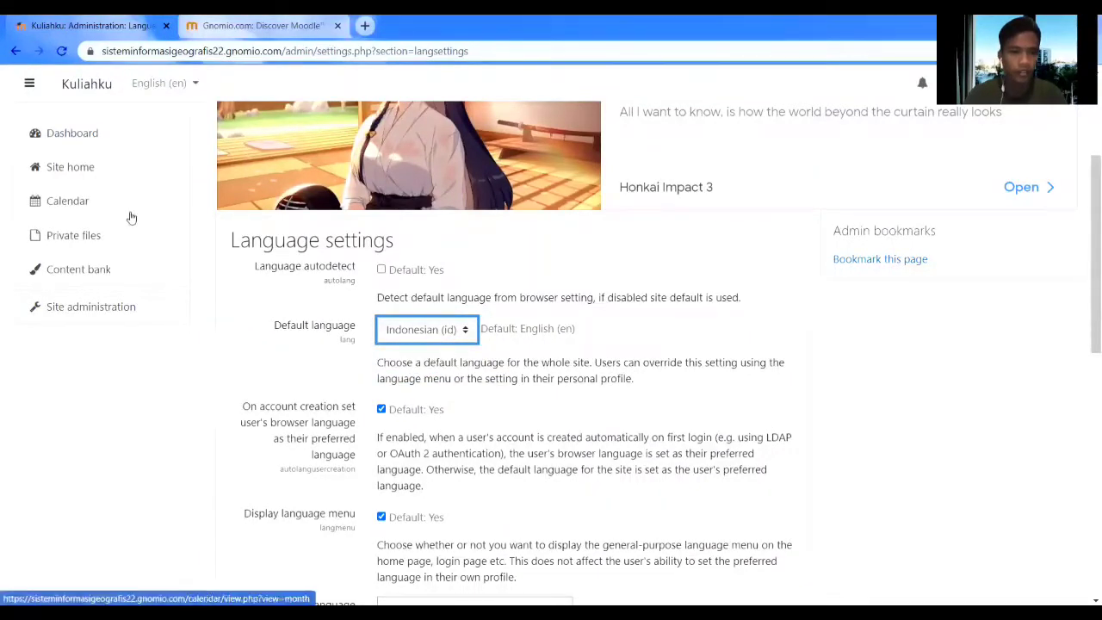
{"action": "left_click", "coordinate": [117, 147]}
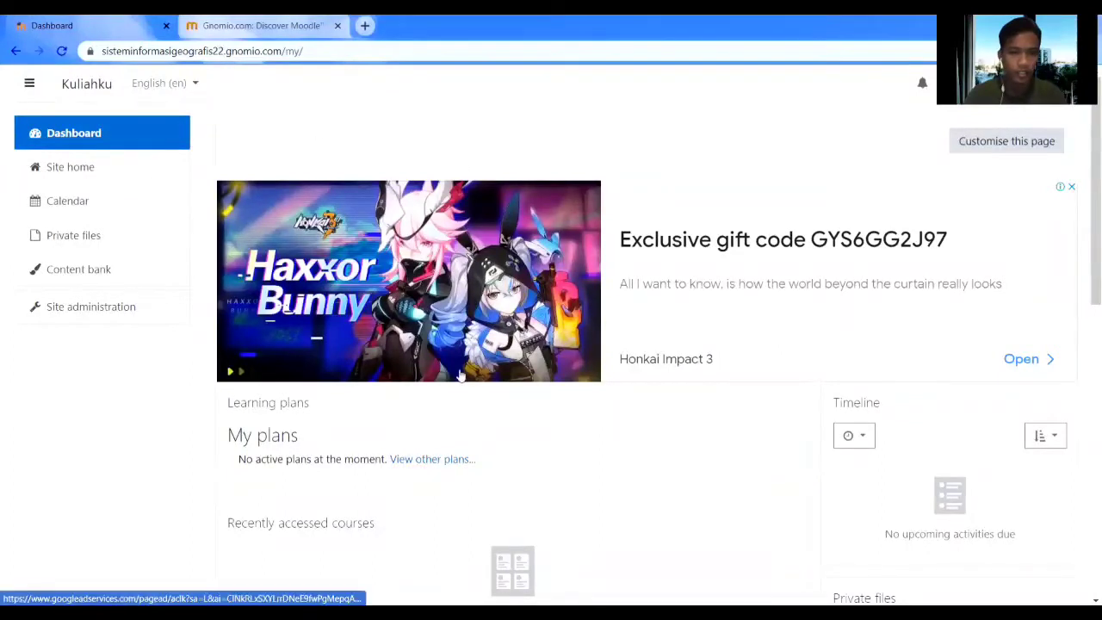
Switch the interface language from English (en) to Indonesian (id) in the top bar.
{"action": "scroll", "coordinate": [457, 364], "scroll_direction": "down", "scroll_amount": 4}
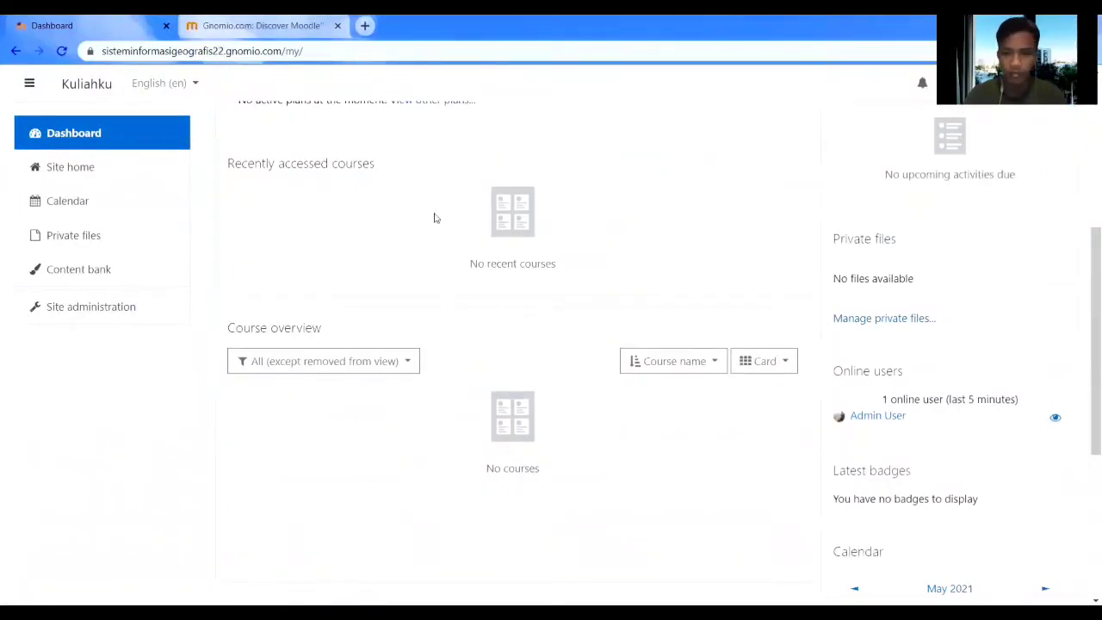
{"action": "left_click", "coordinate": [185, 86]}
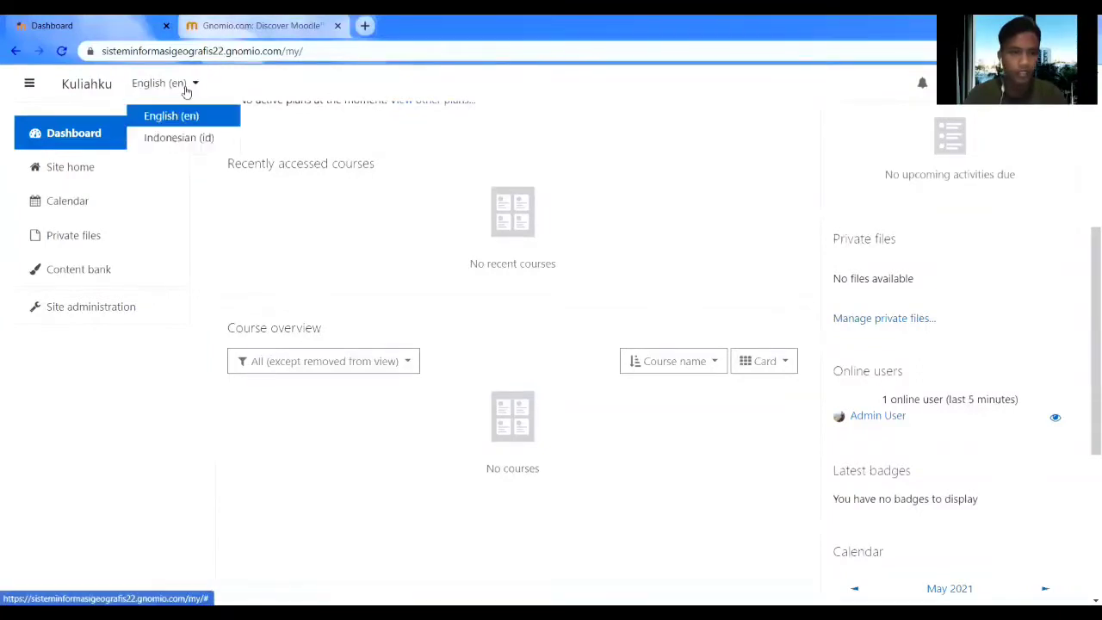
{"action": "left_click", "coordinate": [187, 145]}
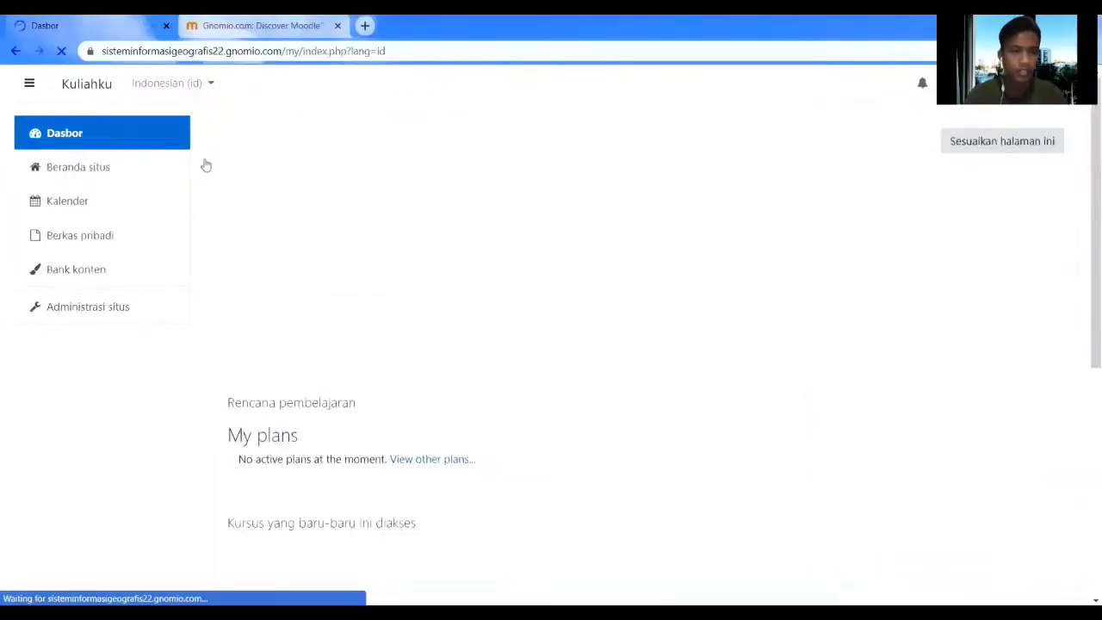
{"action": "scroll", "coordinate": [497, 319], "scroll_direction": "down", "scroll_amount": 5}
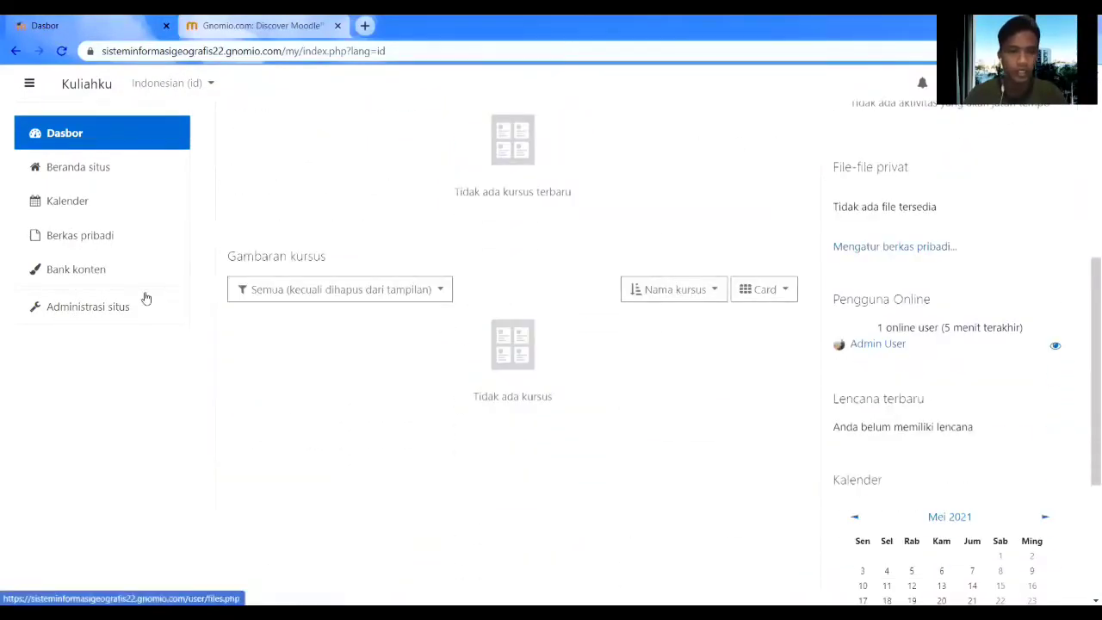
{"action": "scroll", "coordinate": [482, 321], "scroll_direction": "up", "scroll_amount": 4}
{"action": "scroll", "coordinate": [482, 321], "scroll_direction": "up", "scroll_amount": 1}
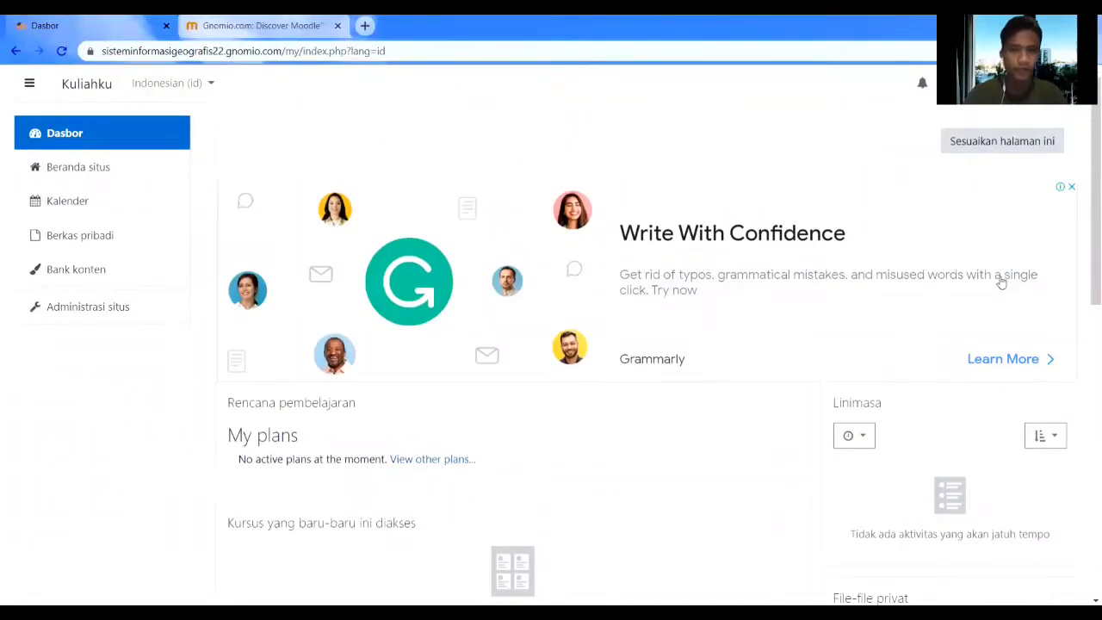
Open Administrasi situs and show its Kursus tab.
{"action": "left_click", "coordinate": [86, 310]}
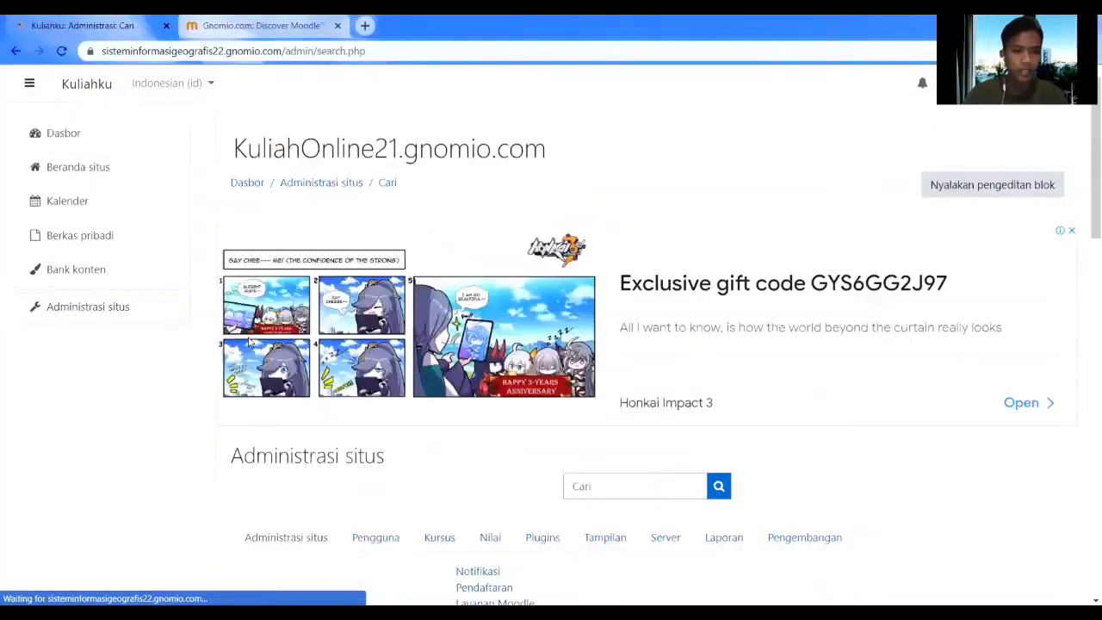
{"action": "scroll", "coordinate": [251, 345], "scroll_direction": "down", "scroll_amount": 2}
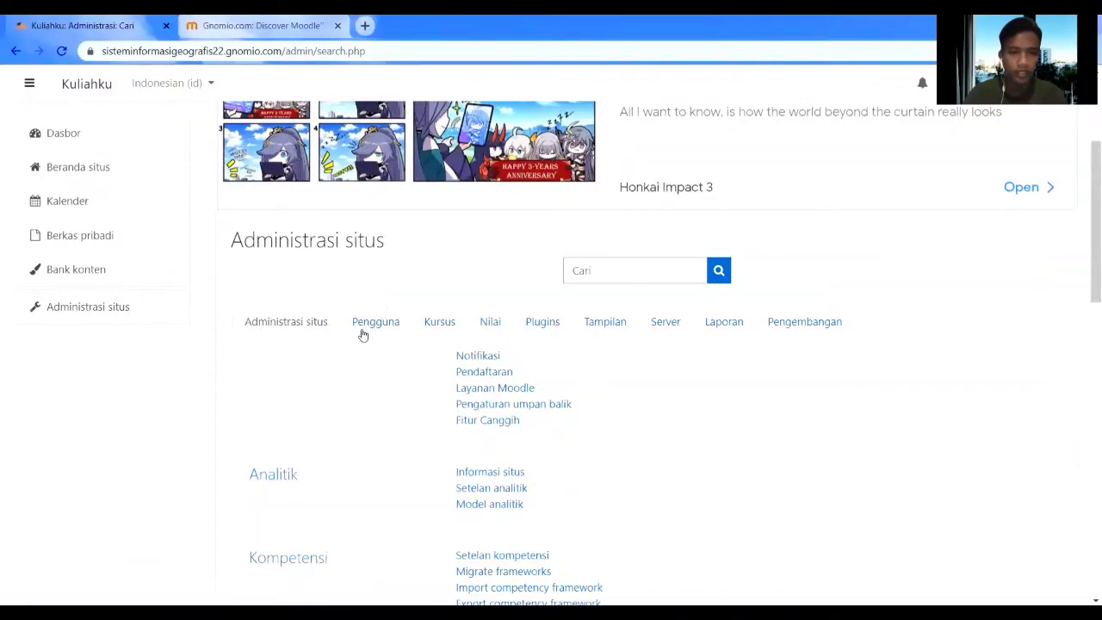
{"action": "left_click", "coordinate": [430, 329]}
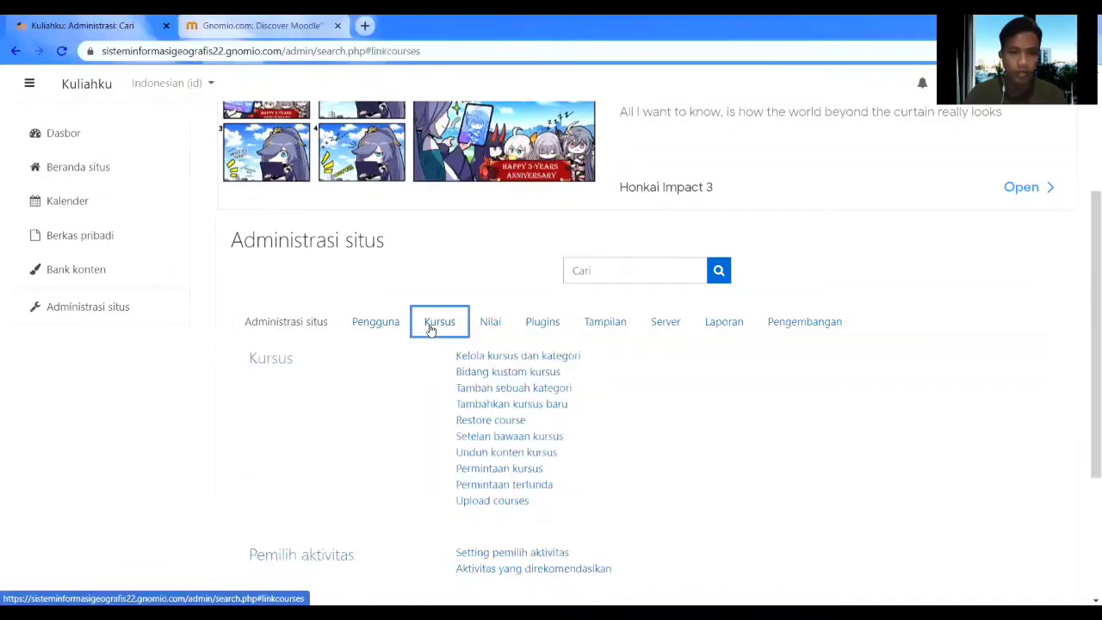
Open Tambahkan kursus baru under the Kursus tab.
{"action": "scroll", "coordinate": [484, 357], "scroll_direction": "down", "scroll_amount": 1}
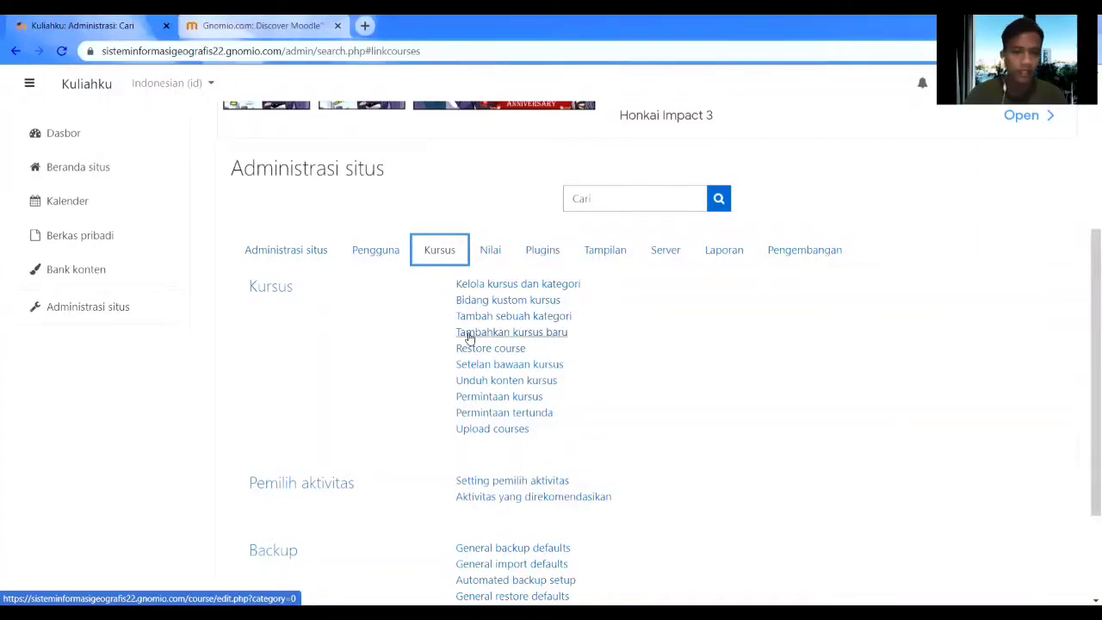
{"action": "left_click", "coordinate": [469, 336]}
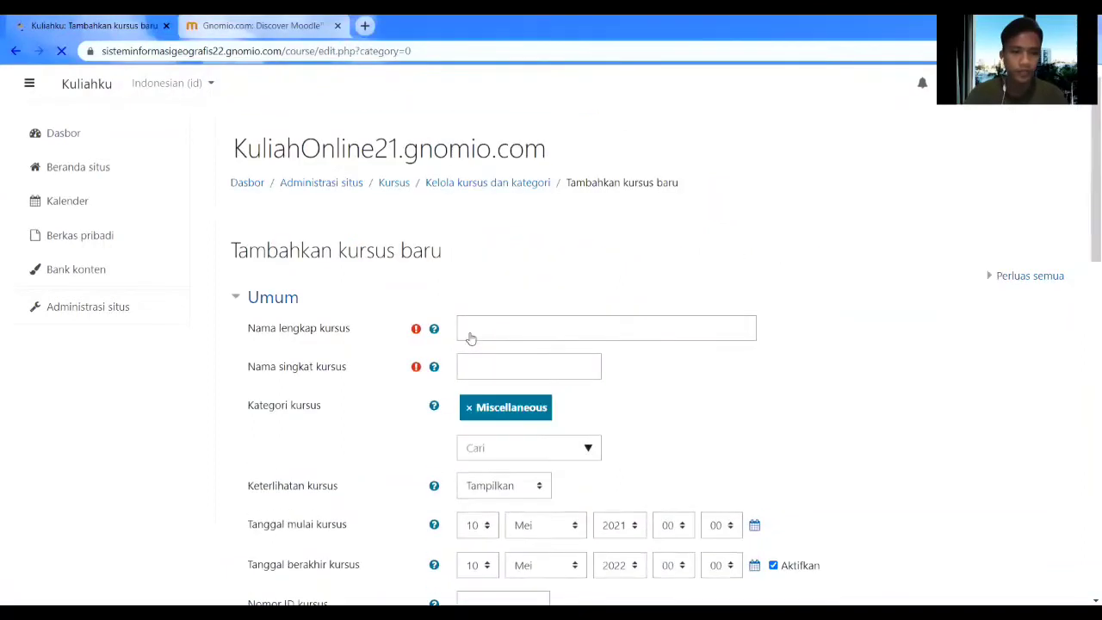
Enter full name TEKNIK MULTIMEDIA and short name TM_21 for the new course.
{"action": "left_click", "coordinate": [477, 330]}
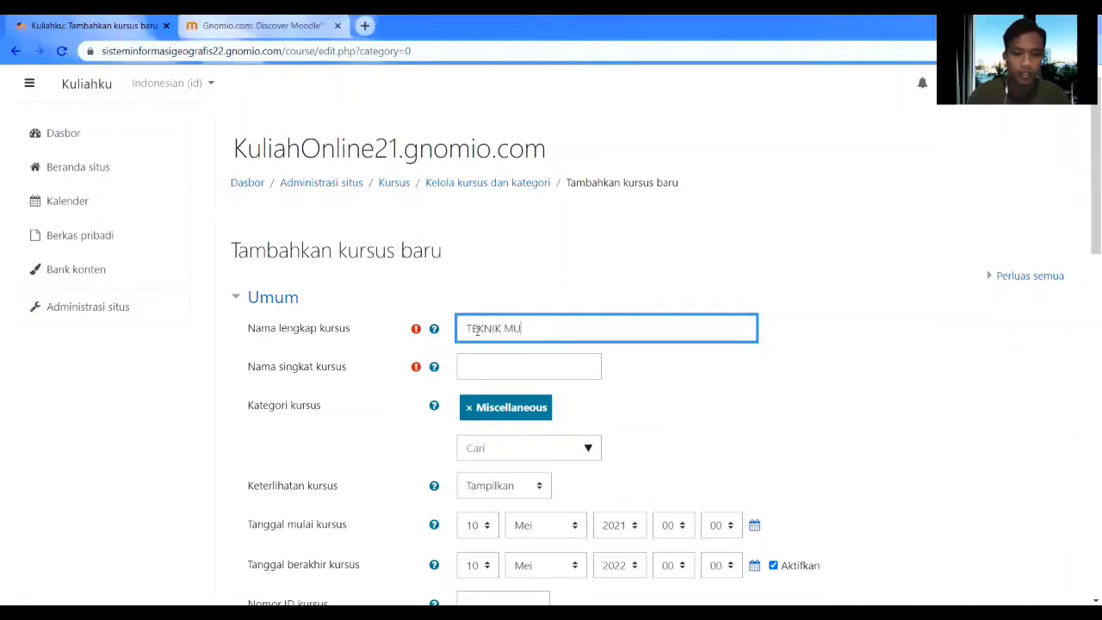
{"action": "type", "text": "TEKNIK MULTIMEDIA"}
{"action": "left_click", "coordinate": [506, 368]}
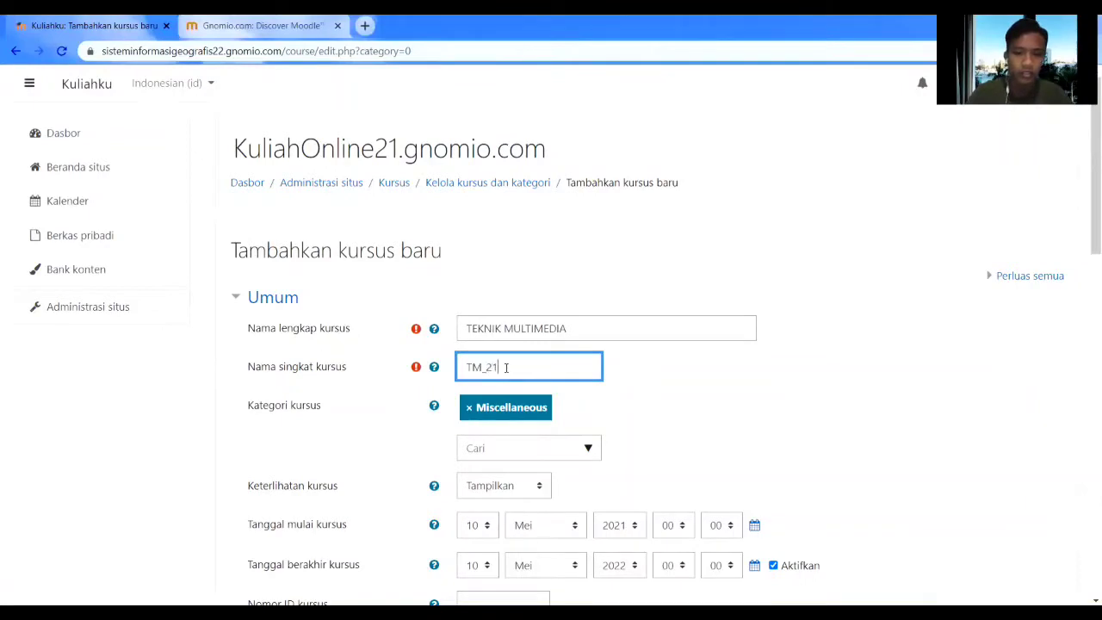
{"action": "scroll", "coordinate": [533, 370], "scroll_direction": "down", "scroll_amount": 3}
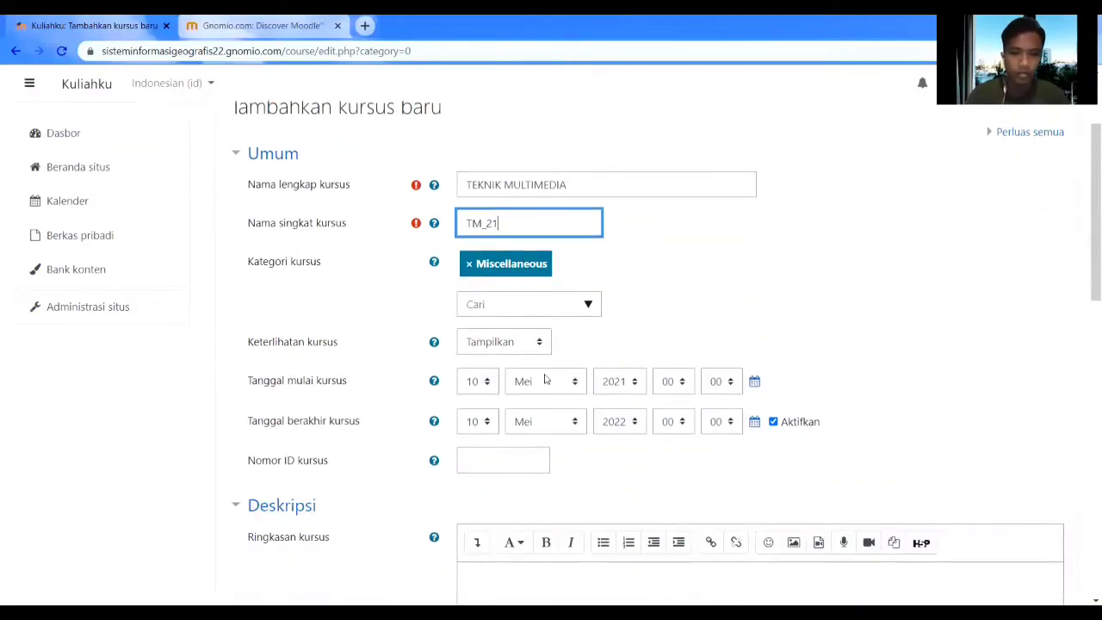
{"action": "scroll", "coordinate": [602, 362], "scroll_direction": "down", "scroll_amount": 3}
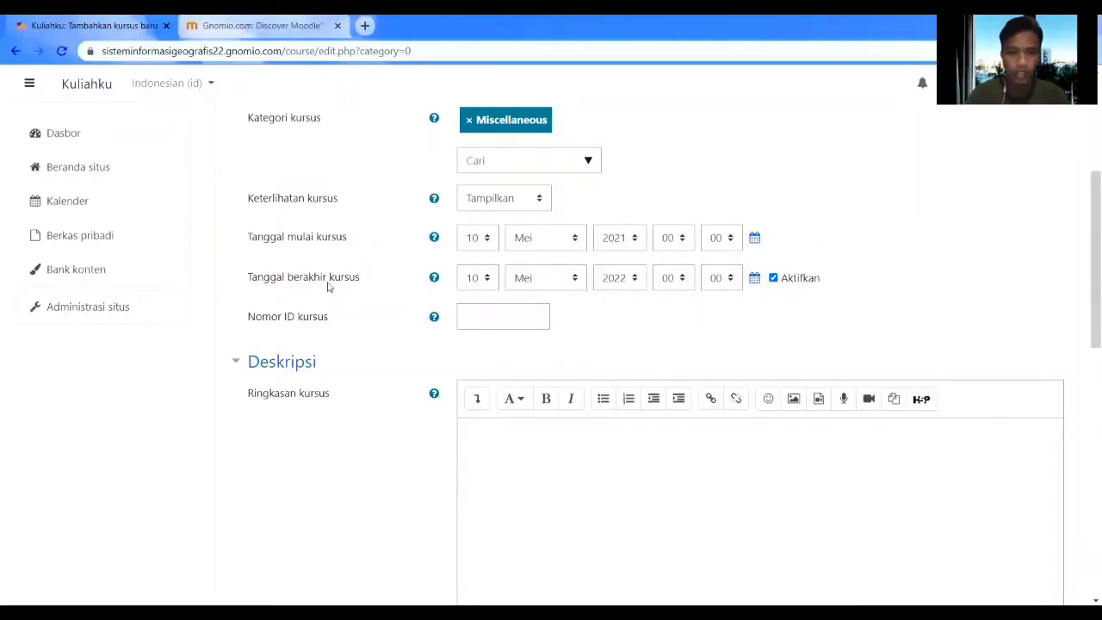
Enable the course end date and set it to 10 Agustus 2021, start 10 Mei 2021.
{"action": "left_click", "coordinate": [773, 279]}
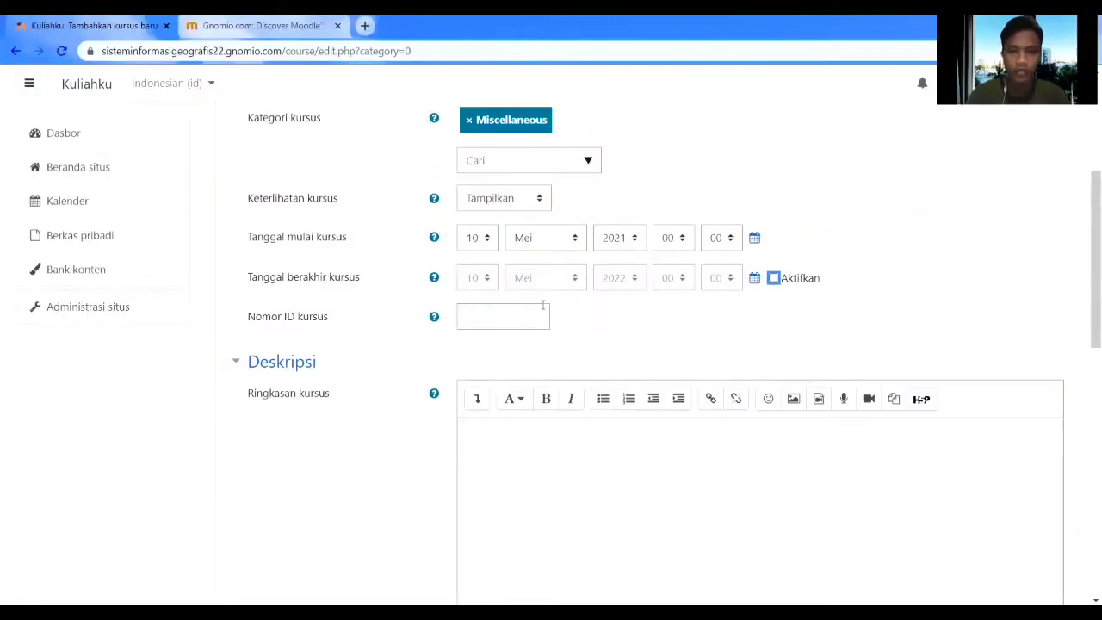
{"action": "left_click", "coordinate": [773, 279]}
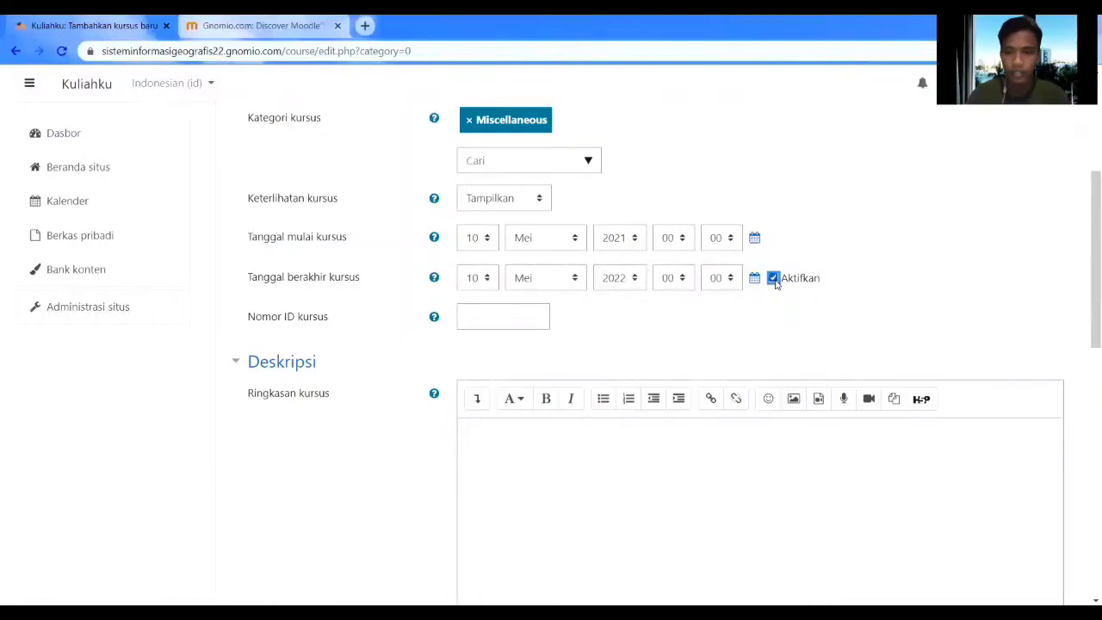
{"action": "left_click", "coordinate": [561, 283]}
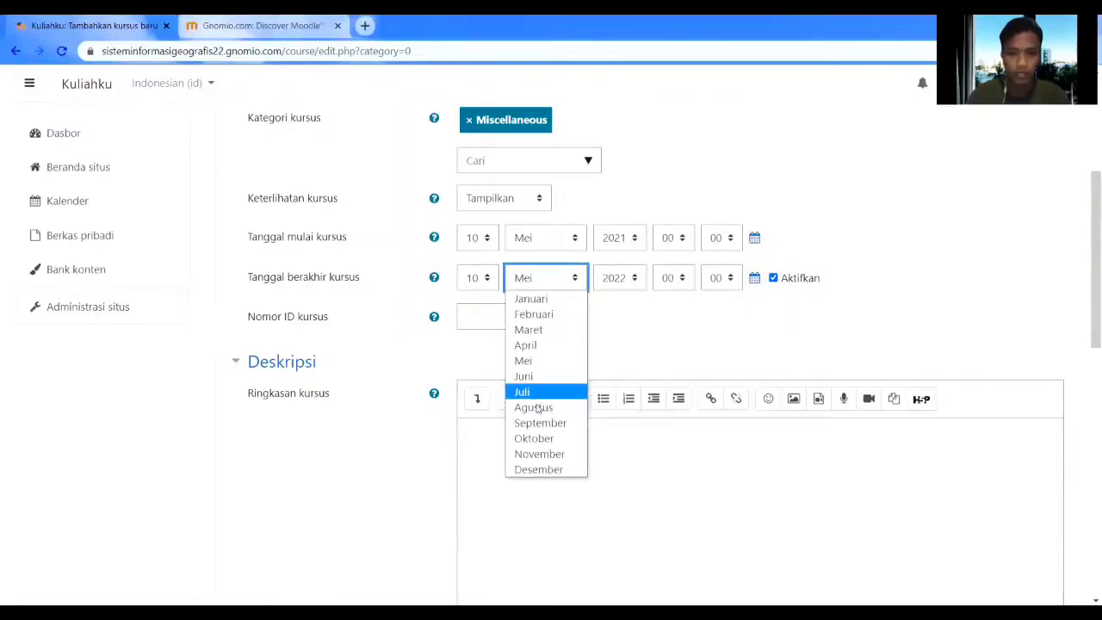
{"action": "left_click", "coordinate": [534, 408]}
{"action": "left_click", "coordinate": [622, 279]}
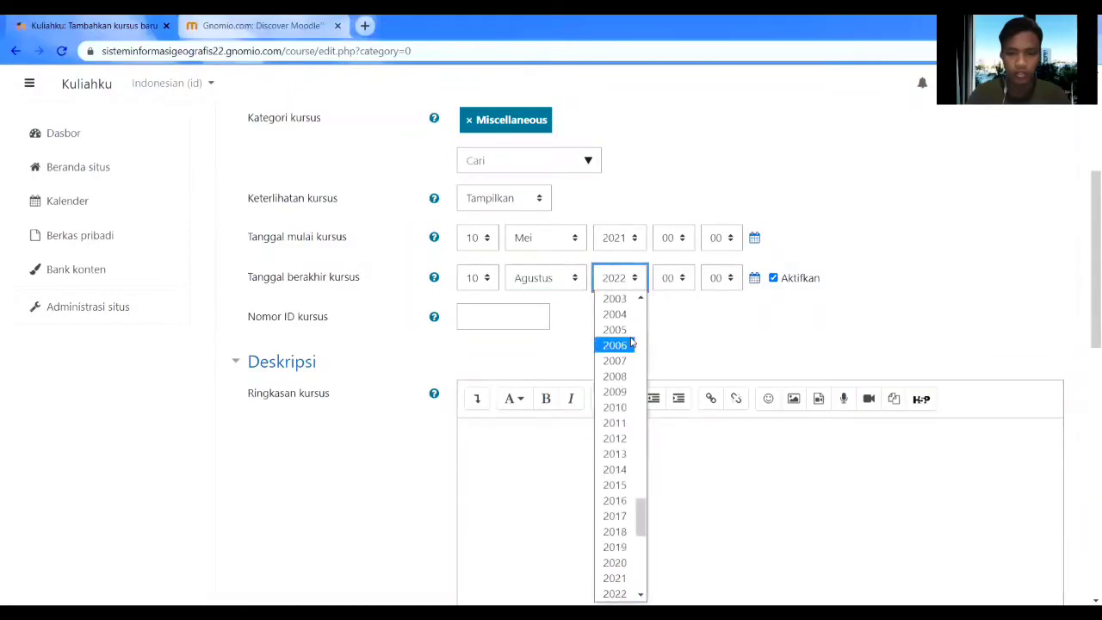
{"action": "left_click", "coordinate": [615, 578]}
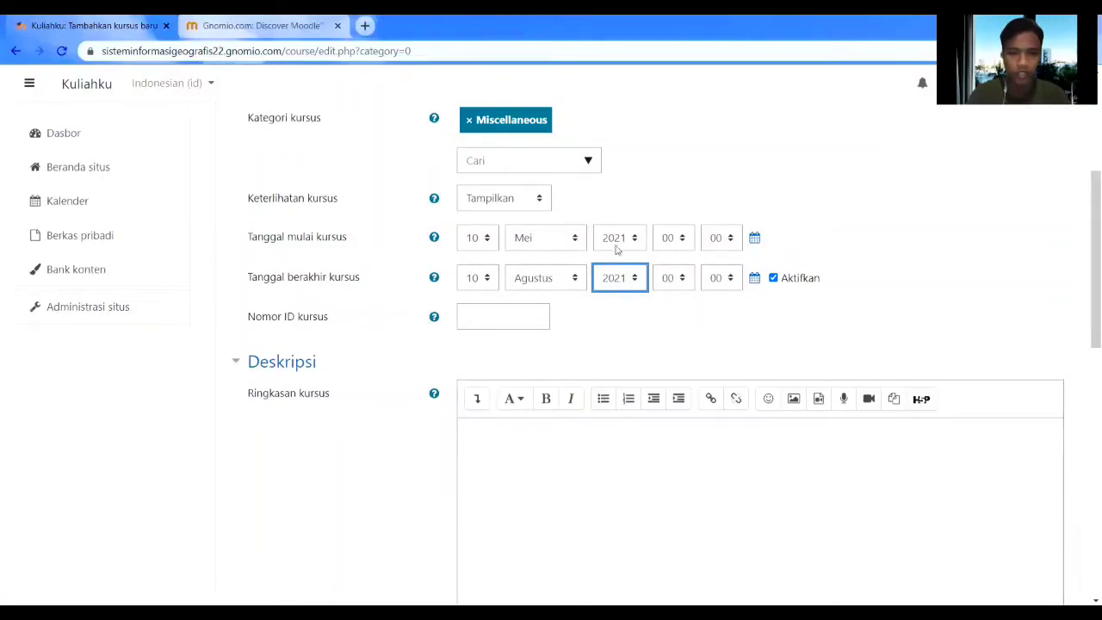
{"action": "scroll", "coordinate": [601, 289], "scroll_direction": "down", "scroll_amount": 5}
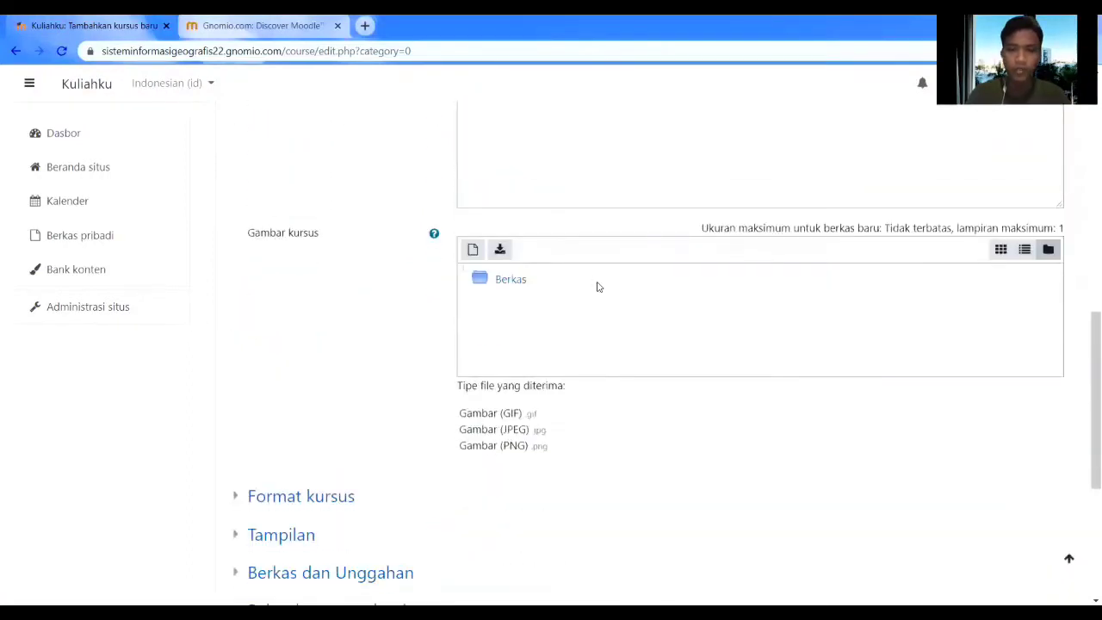
Scroll below the attached download-_1_.png course image and expand the Format kursus settings.
{"action": "scroll", "coordinate": [599, 287], "scroll_direction": "down", "scroll_amount": 1}
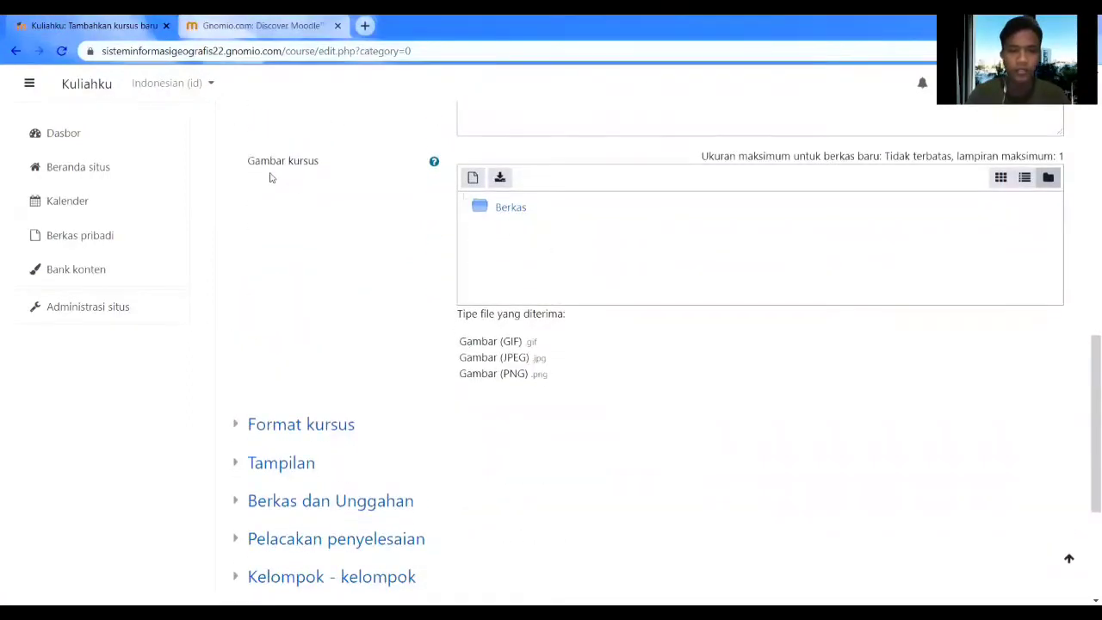
{"action": "scroll", "coordinate": [201, 523], "scroll_direction": "down", "scroll_amount": 2}
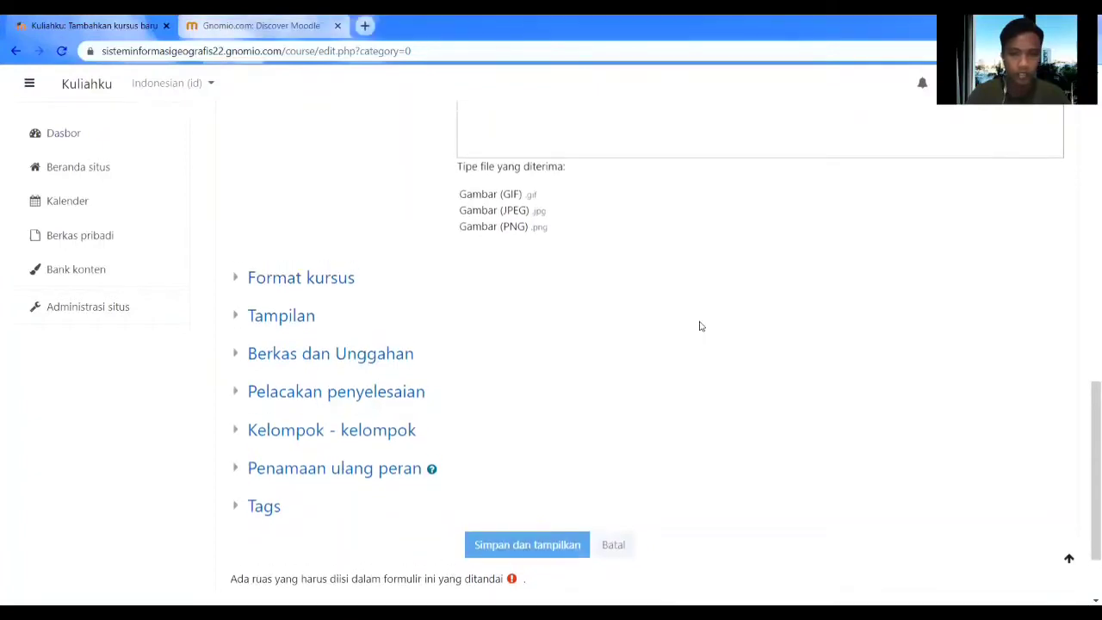
{"action": "scroll", "coordinate": [701, 322], "scroll_direction": "up", "scroll_amount": 3}
{"action": "scroll", "coordinate": [694, 325], "scroll_direction": "down", "scroll_amount": 1}
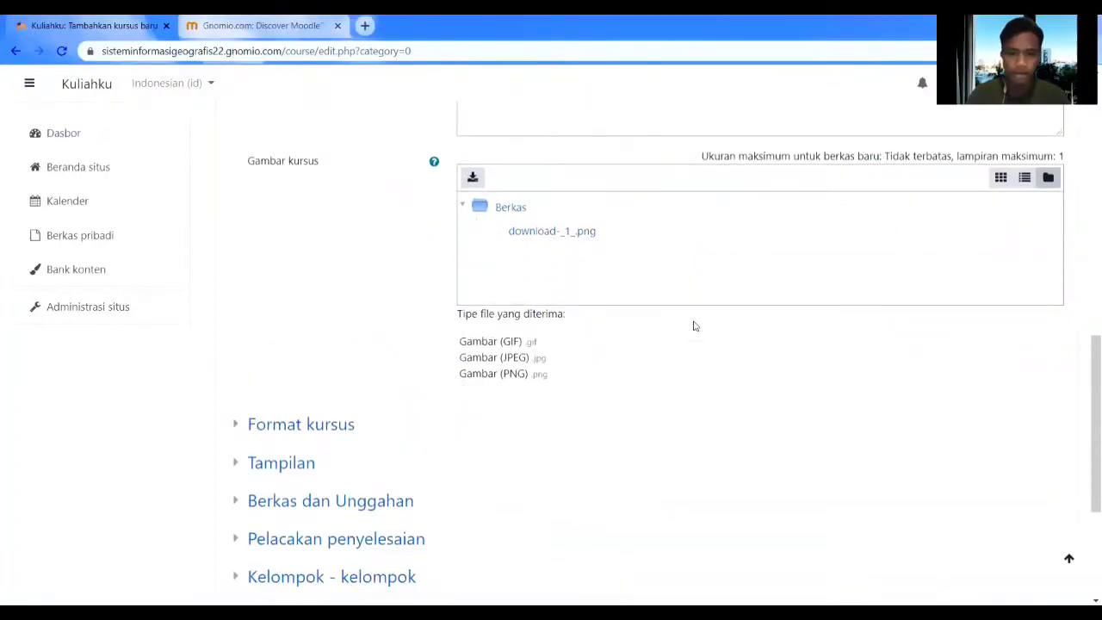
{"action": "scroll", "coordinate": [634, 315], "scroll_direction": "down", "scroll_amount": 4}
{"action": "left_click", "coordinate": [314, 174]}
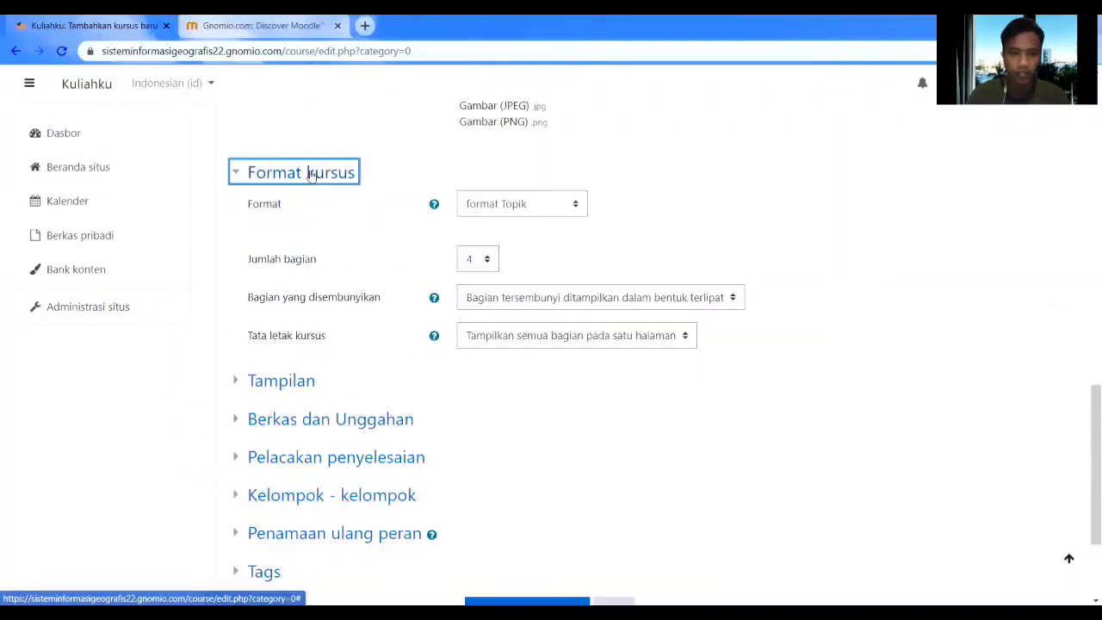
Keep the Topik format, set Jumlah bagian to 4 and save with Simpan dan tampilkan.
{"action": "left_click", "coordinate": [532, 214]}
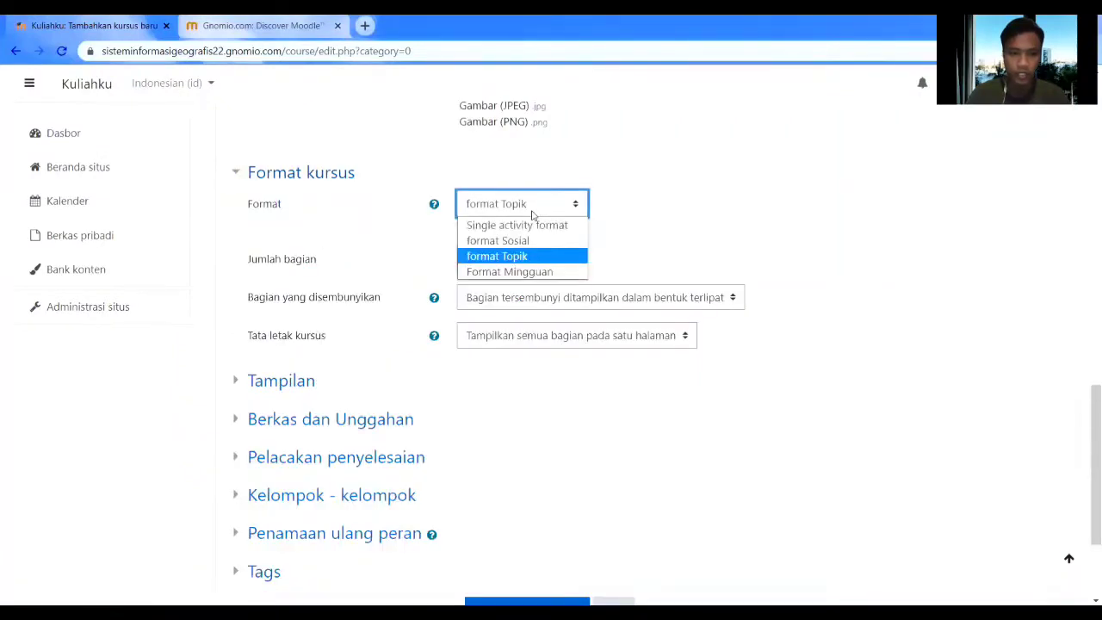
{"action": "left_click", "coordinate": [512, 258]}
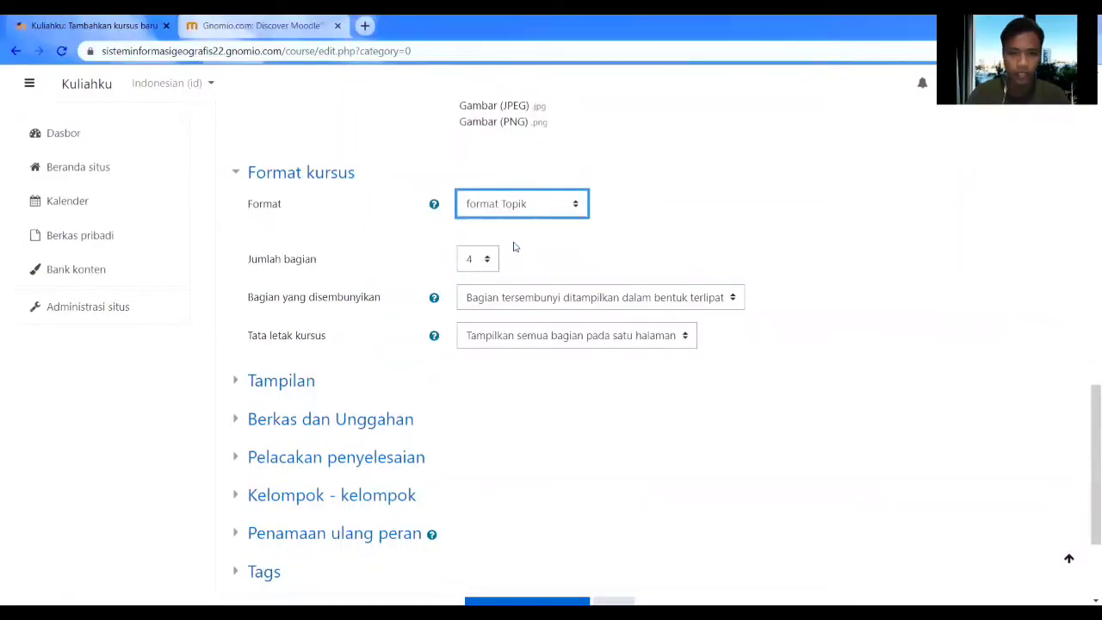
{"action": "left_click", "coordinate": [472, 261]}
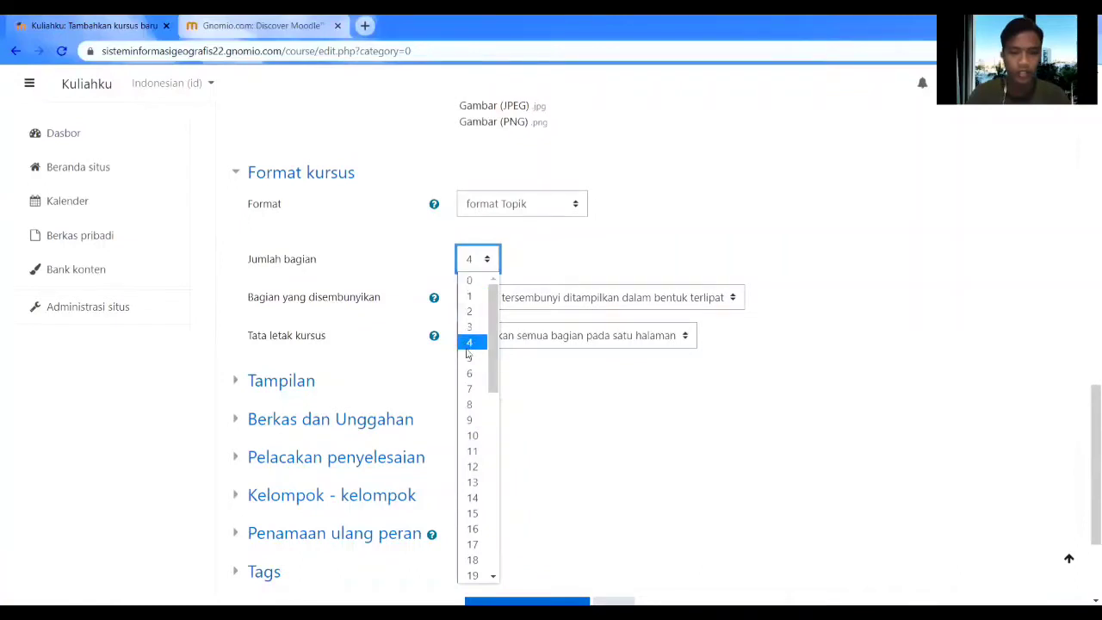
{"action": "left_click", "coordinate": [470, 465]}
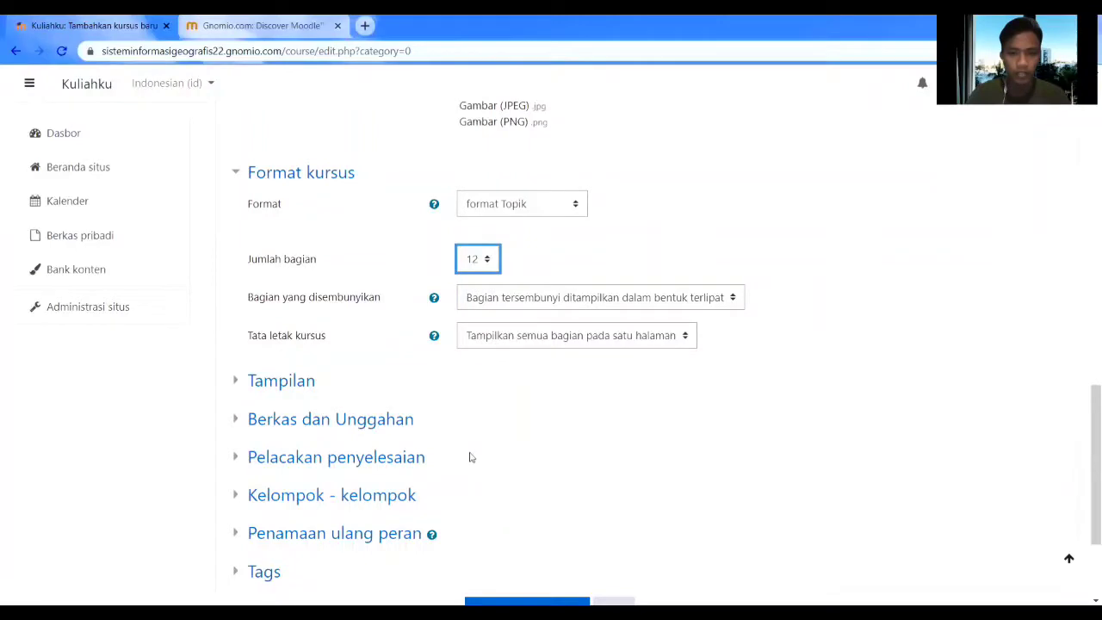
{"action": "left_click", "coordinate": [486, 258]}
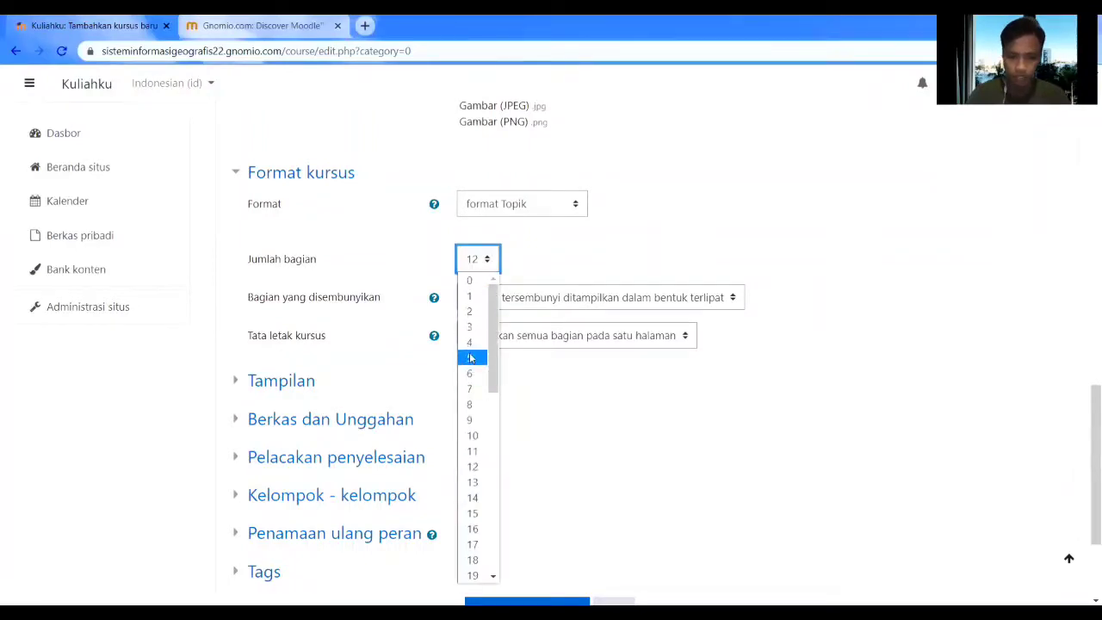
{"action": "left_click", "coordinate": [471, 344]}
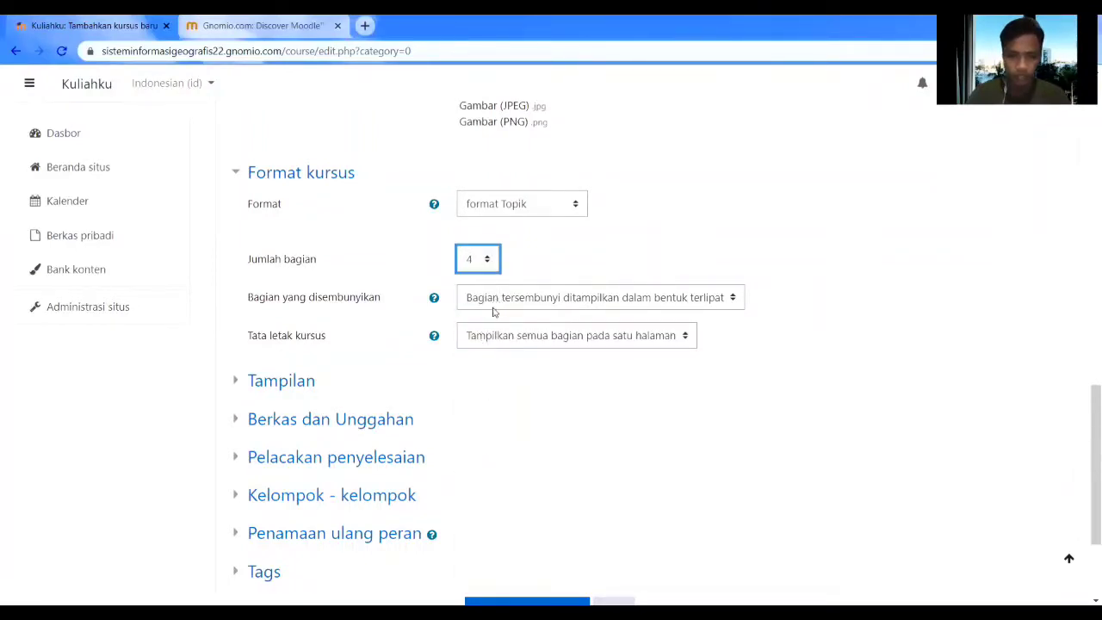
{"action": "scroll", "coordinate": [493, 312], "scroll_direction": "down", "scroll_amount": 2}
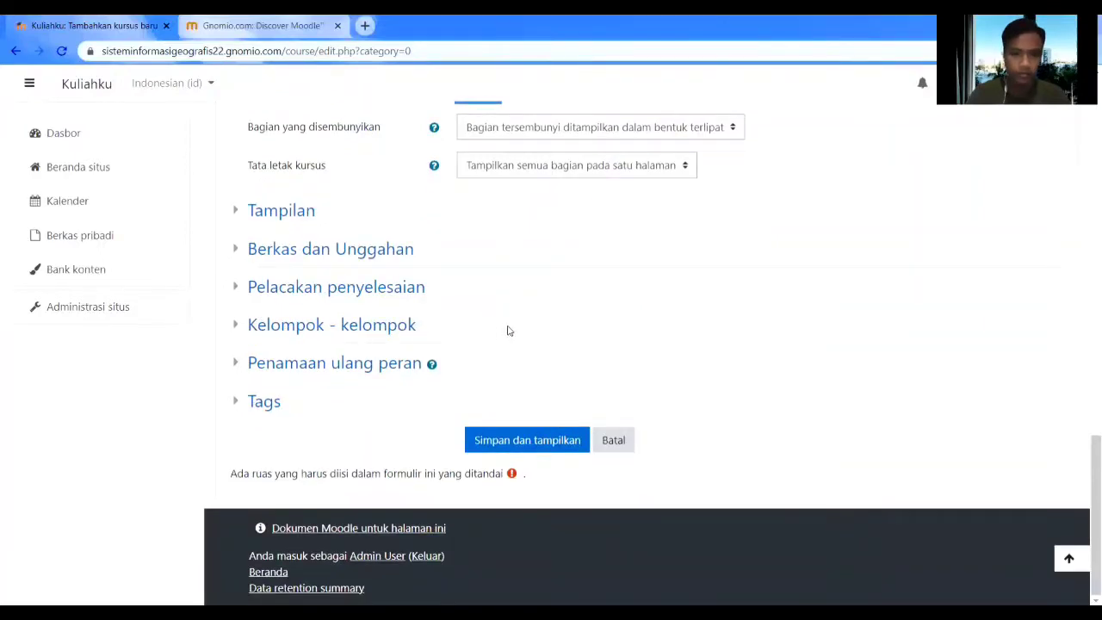
{"action": "left_click", "coordinate": [535, 447]}
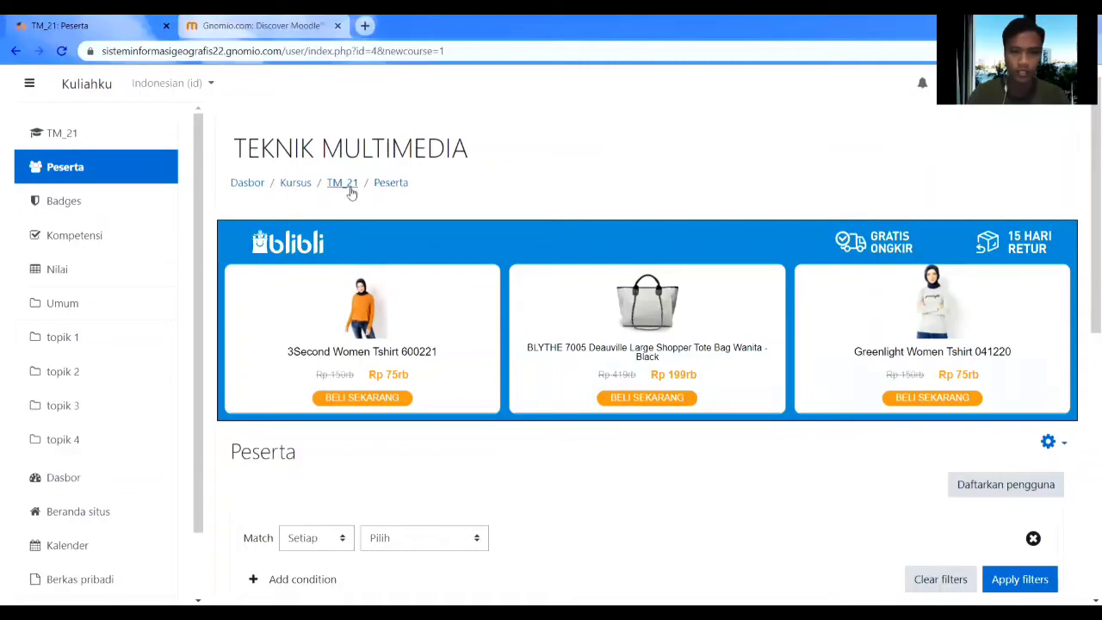
Check the empty Peserta list, then go to the TM_21 course home page.
{"action": "scroll", "coordinate": [413, 268], "scroll_direction": "down", "scroll_amount": 5}
{"action": "scroll", "coordinate": [437, 269], "scroll_direction": "down", "scroll_amount": 2}
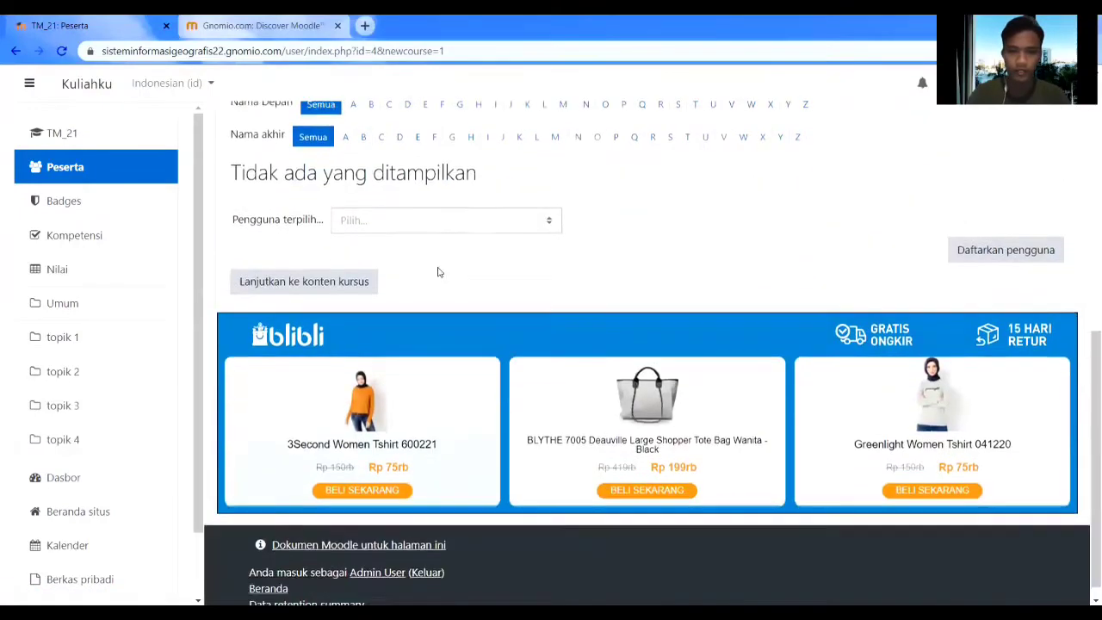
{"action": "scroll", "coordinate": [439, 269], "scroll_direction": "up", "scroll_amount": 4}
{"action": "scroll", "coordinate": [508, 271], "scroll_direction": "up", "scroll_amount": 2}
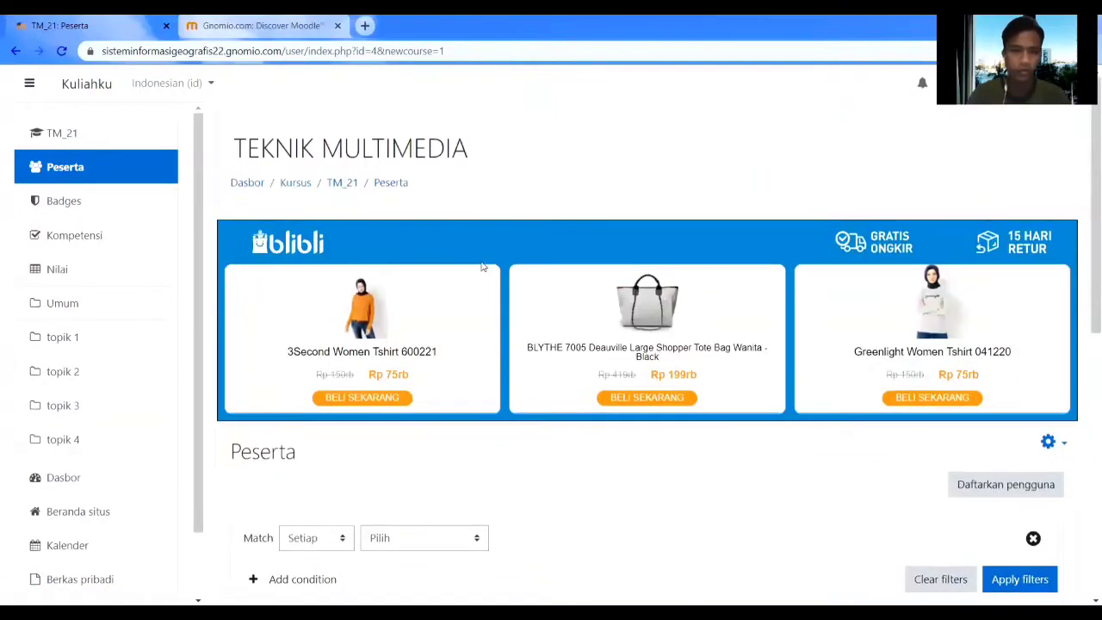
{"action": "left_click", "coordinate": [113, 138]}
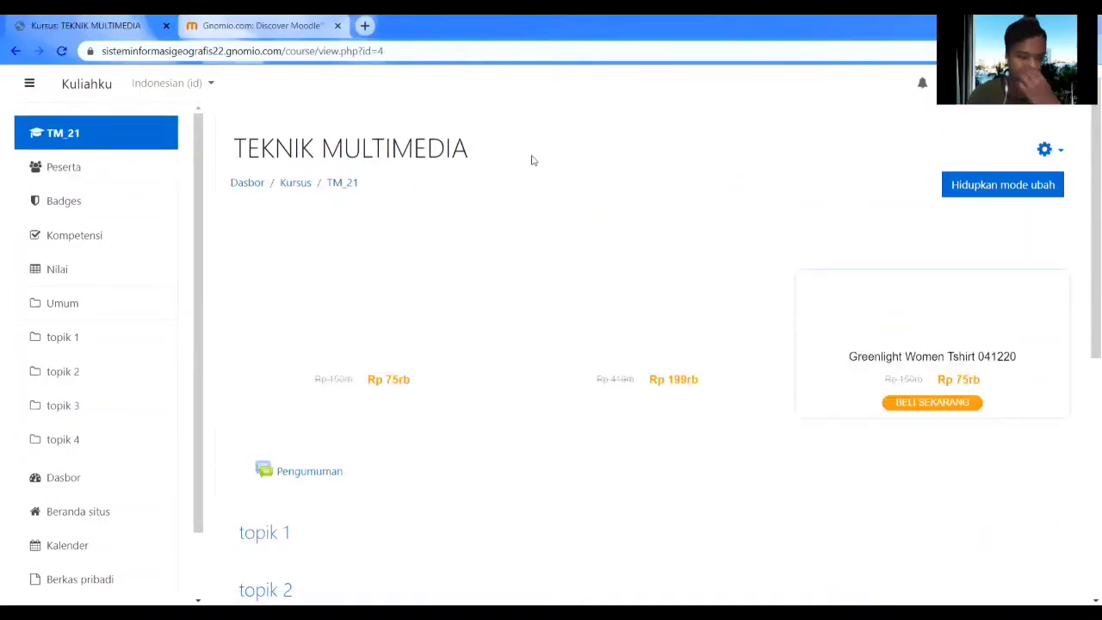
Scroll through the course page to review Pengumuman and the empty sections topik 1 to topik 4.
{"action": "scroll", "coordinate": [488, 255], "scroll_direction": "down", "scroll_amount": 3}
{"action": "scroll", "coordinate": [488, 255], "scroll_direction": "down", "scroll_amount": 1}
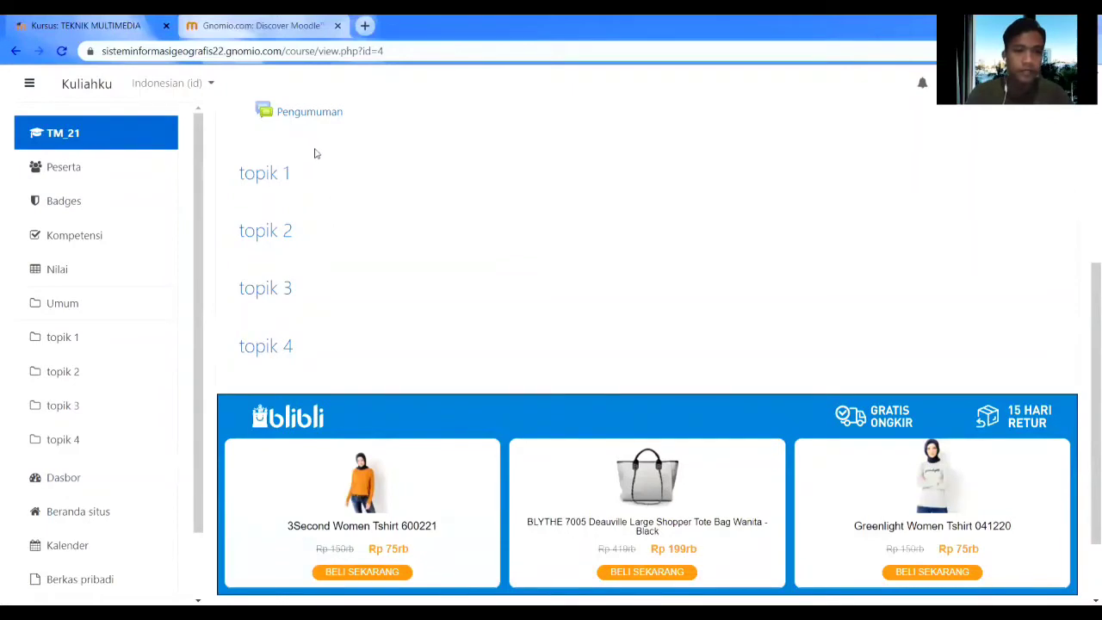
{"action": "scroll", "coordinate": [314, 130], "scroll_direction": "up", "scroll_amount": 1}
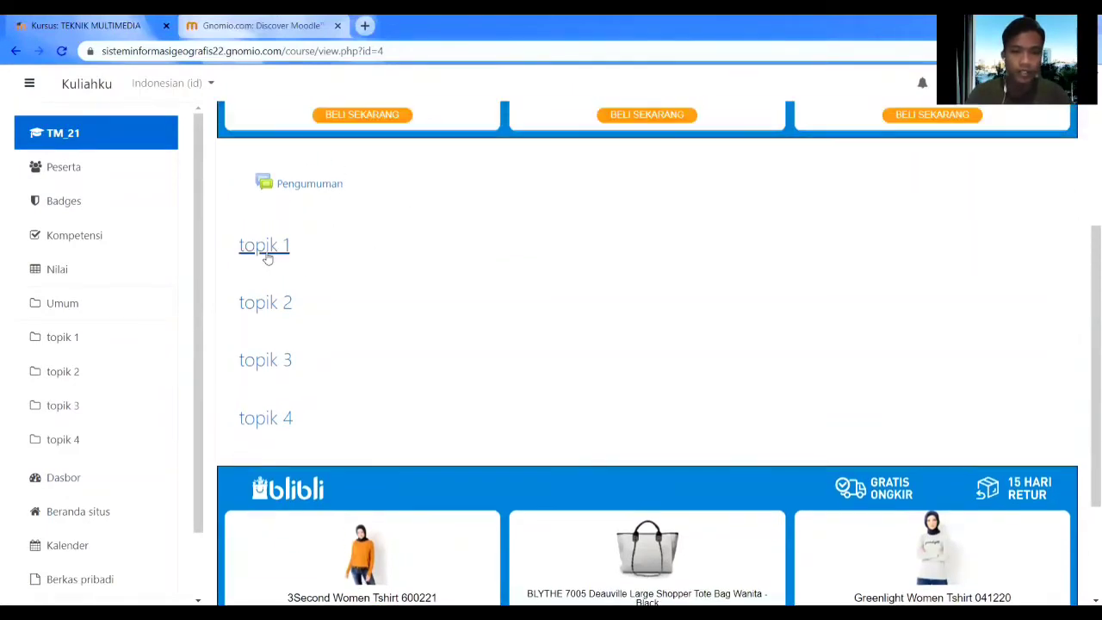
{"action": "scroll", "coordinate": [304, 331], "scroll_direction": "down", "scroll_amount": 2}
{"action": "scroll", "coordinate": [302, 344], "scroll_direction": "up", "scroll_amount": 3}
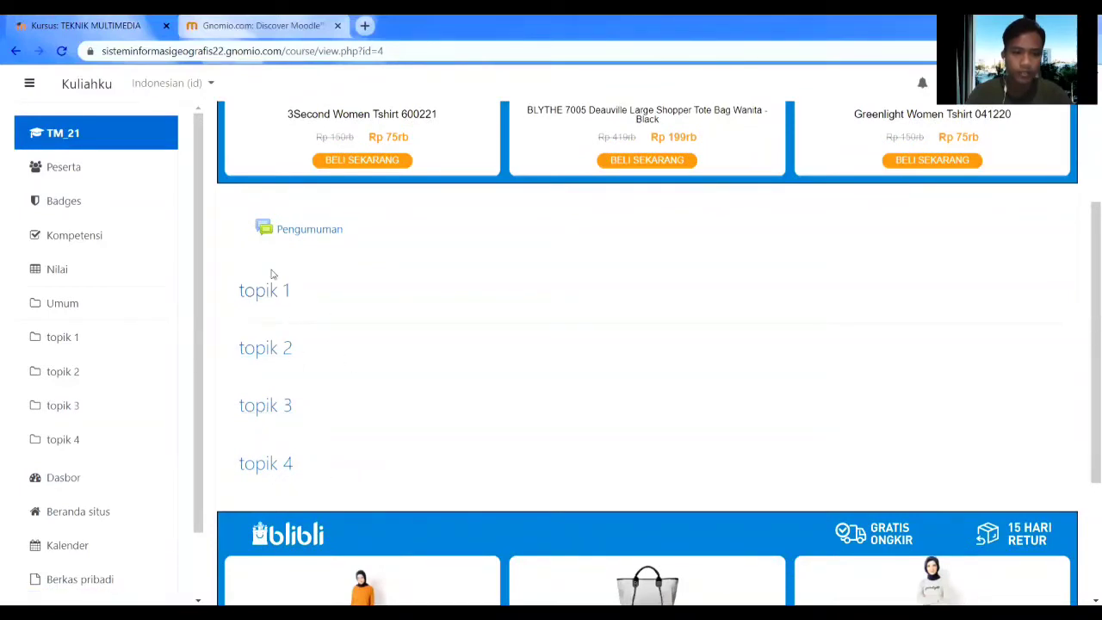
{"action": "scroll", "coordinate": [366, 322], "scroll_direction": "up", "scroll_amount": 3}
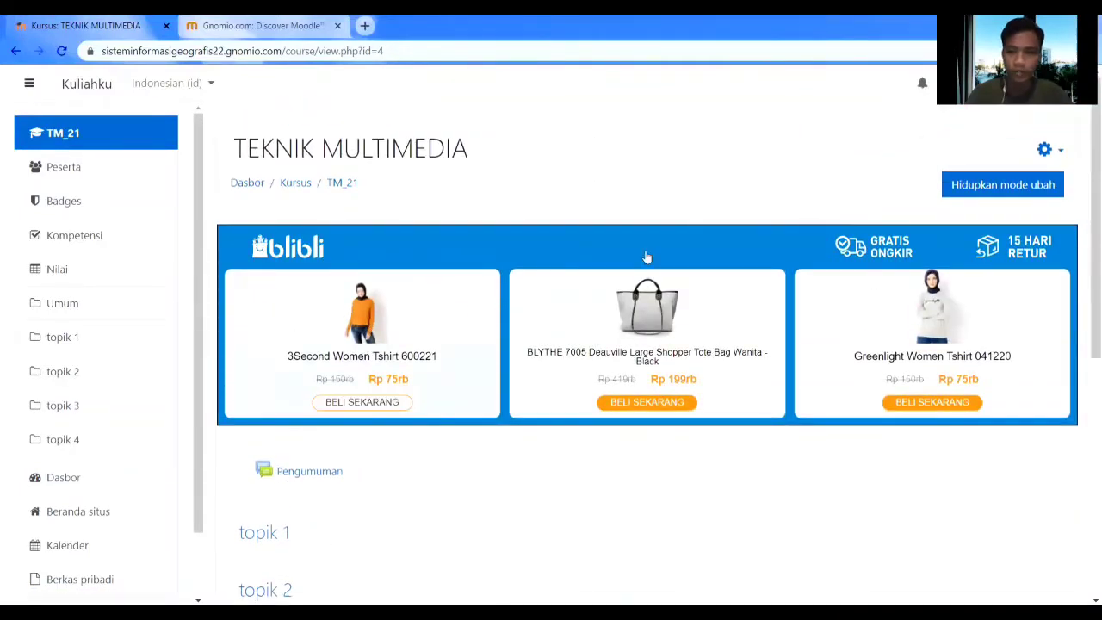
{"action": "scroll", "coordinate": [418, 399], "scroll_direction": "down", "scroll_amount": 3}
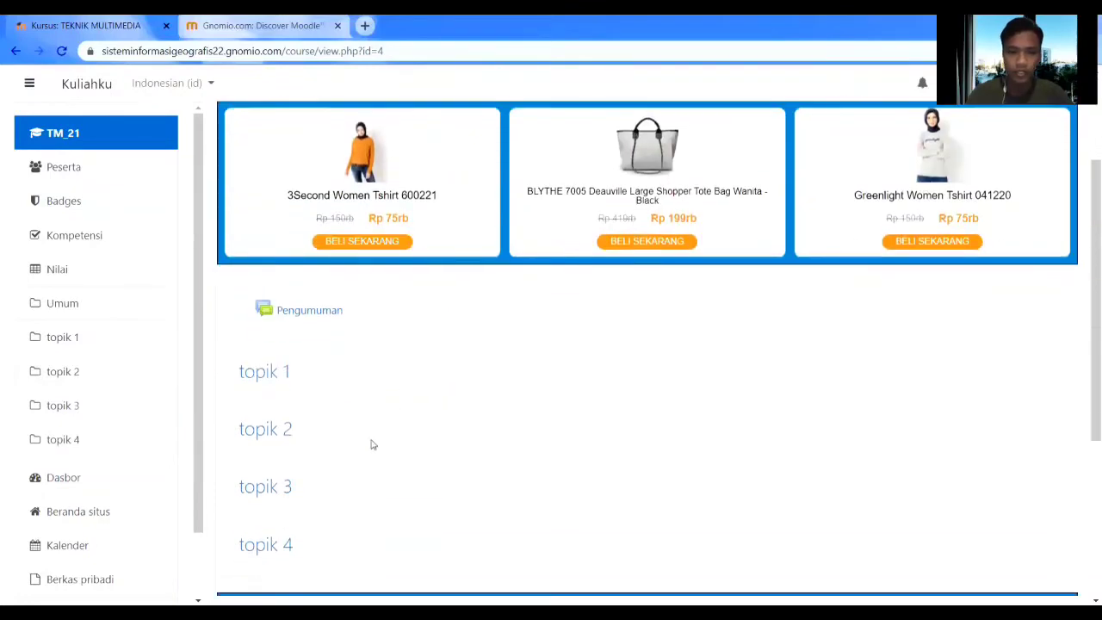
{"action": "scroll", "coordinate": [376, 426], "scroll_direction": "up", "scroll_amount": 2}
{"action": "scroll", "coordinate": [379, 420], "scroll_direction": "down", "scroll_amount": 2}
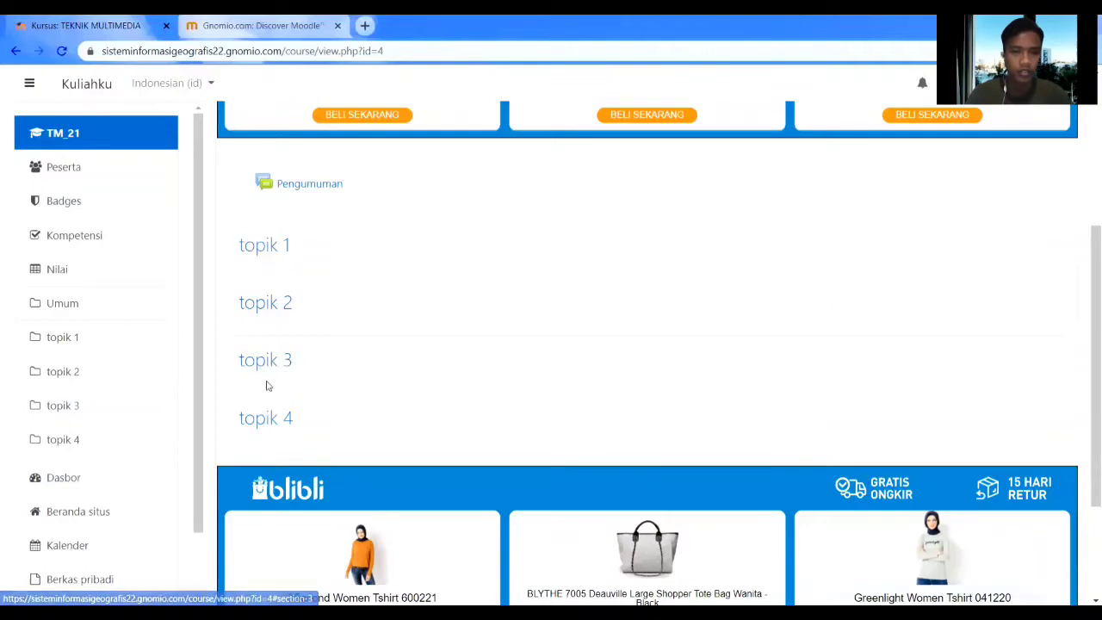
{"action": "scroll", "coordinate": [576, 310], "scroll_direction": "up", "scroll_amount": 3}
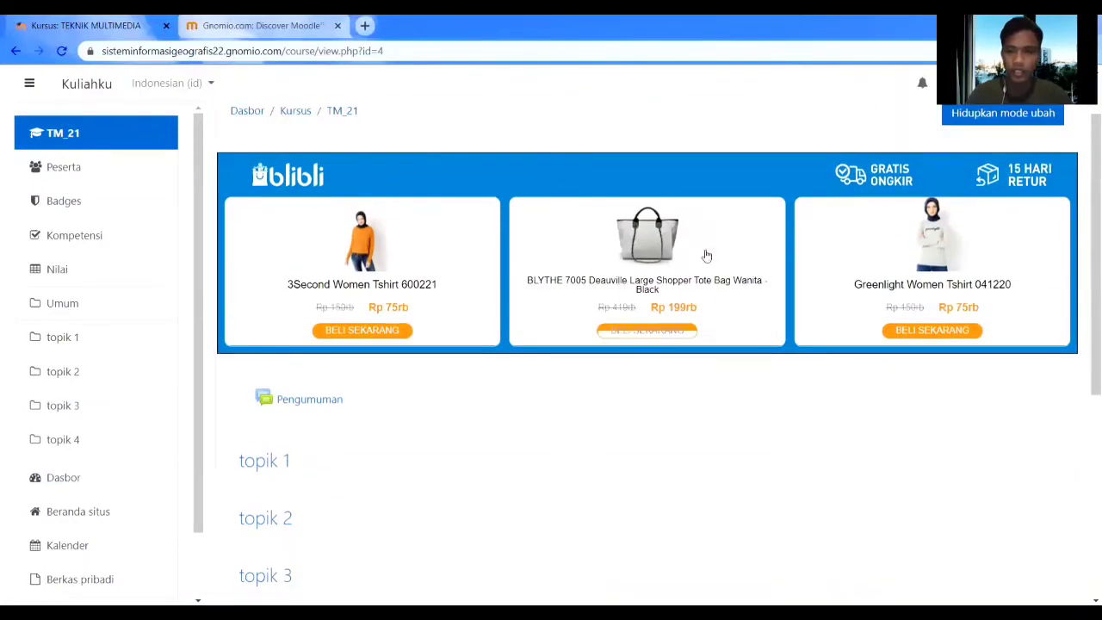
{"action": "scroll", "coordinate": [982, 177], "scroll_direction": "up", "scroll_amount": 1}
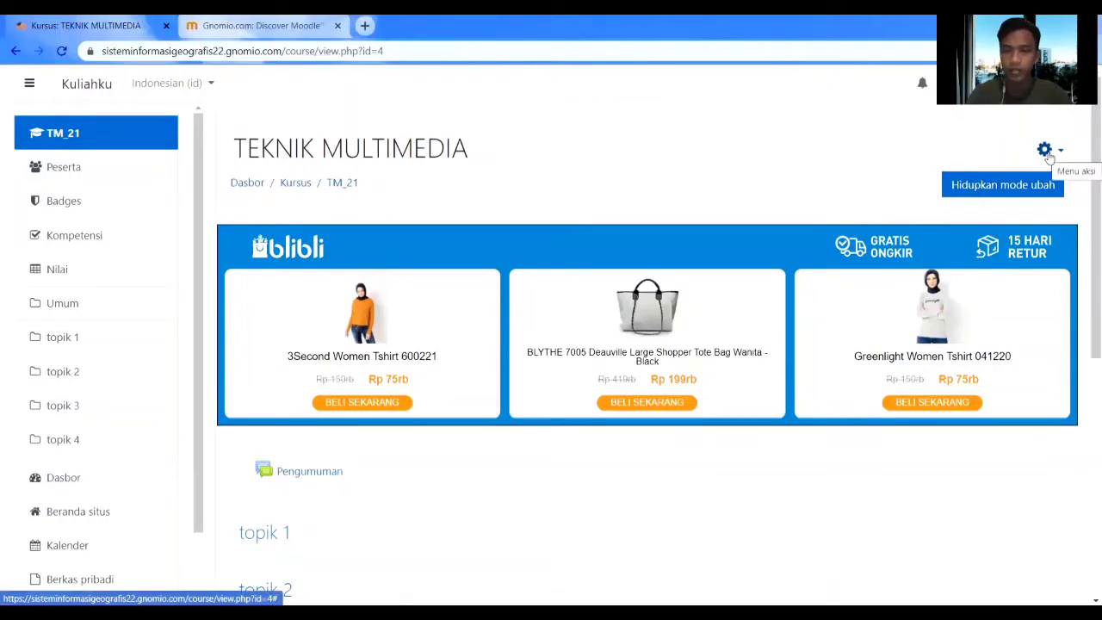
Turn on Hidupkan mode ubah for the TEKNIK MULTIMEDIA course page.
{"action": "left_click", "coordinate": [1055, 155]}
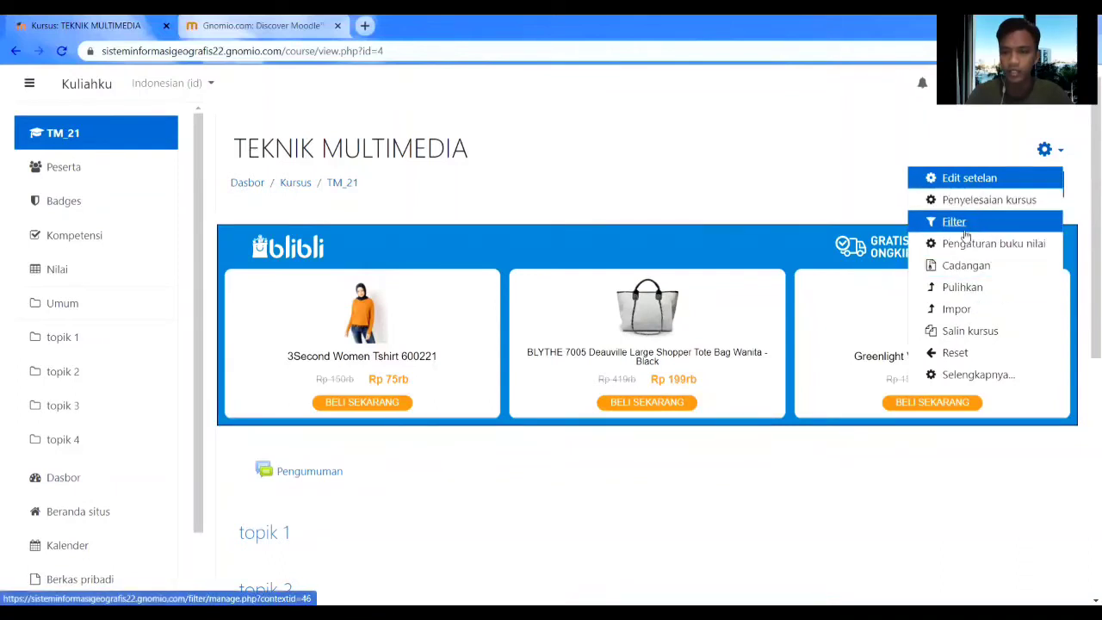
{"action": "key", "text": "Escape"}
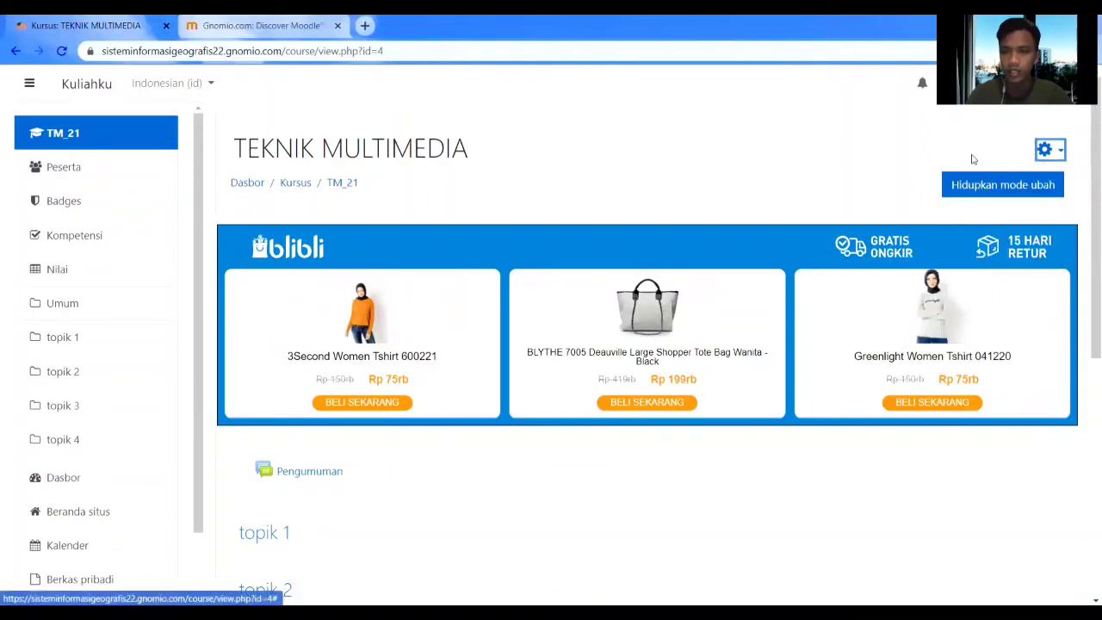
{"action": "left_click", "coordinate": [968, 199]}
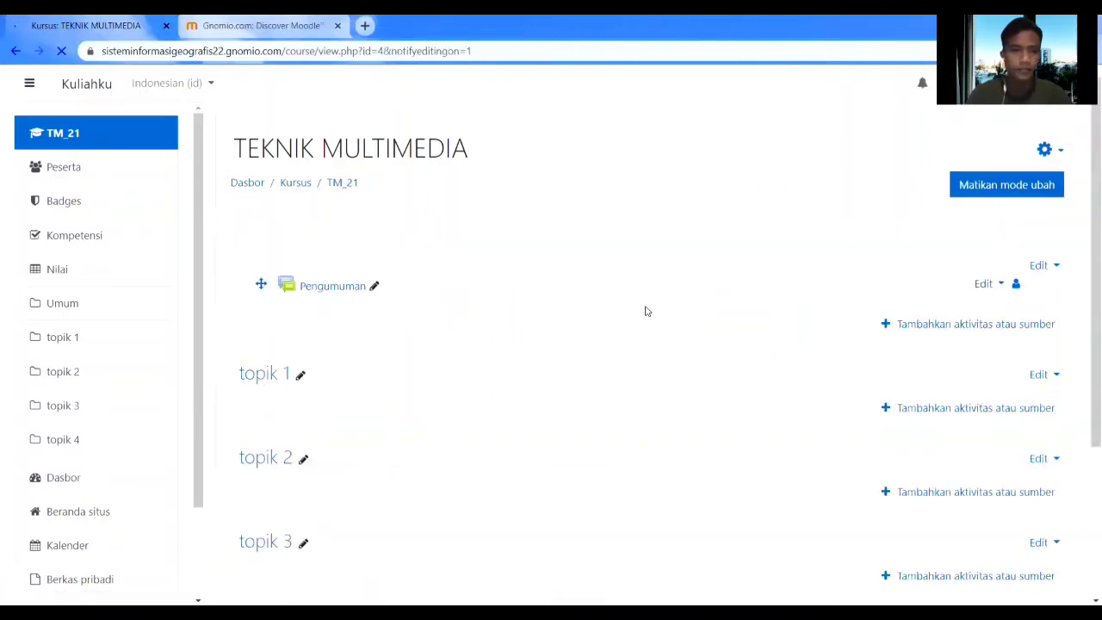
Rename the Pengumuman forum to 'Perhatian!'.
{"action": "scroll", "coordinate": [657, 295], "scroll_direction": "down", "scroll_amount": 3}
{"action": "scroll", "coordinate": [733, 267], "scroll_direction": "up", "scroll_amount": 3}
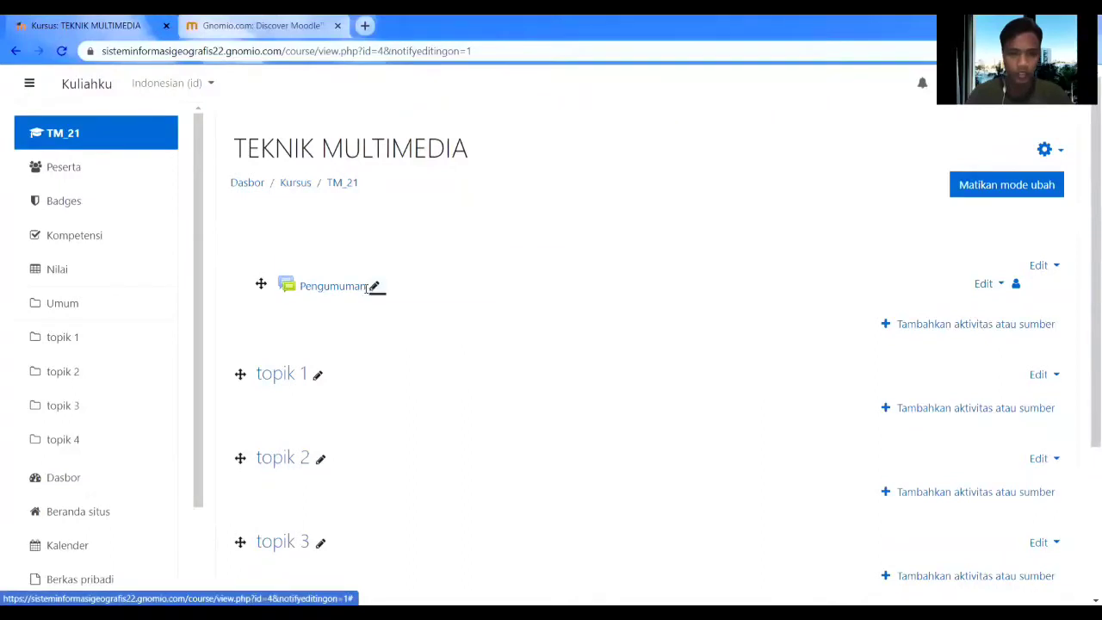
{"action": "left_click", "coordinate": [372, 287]}
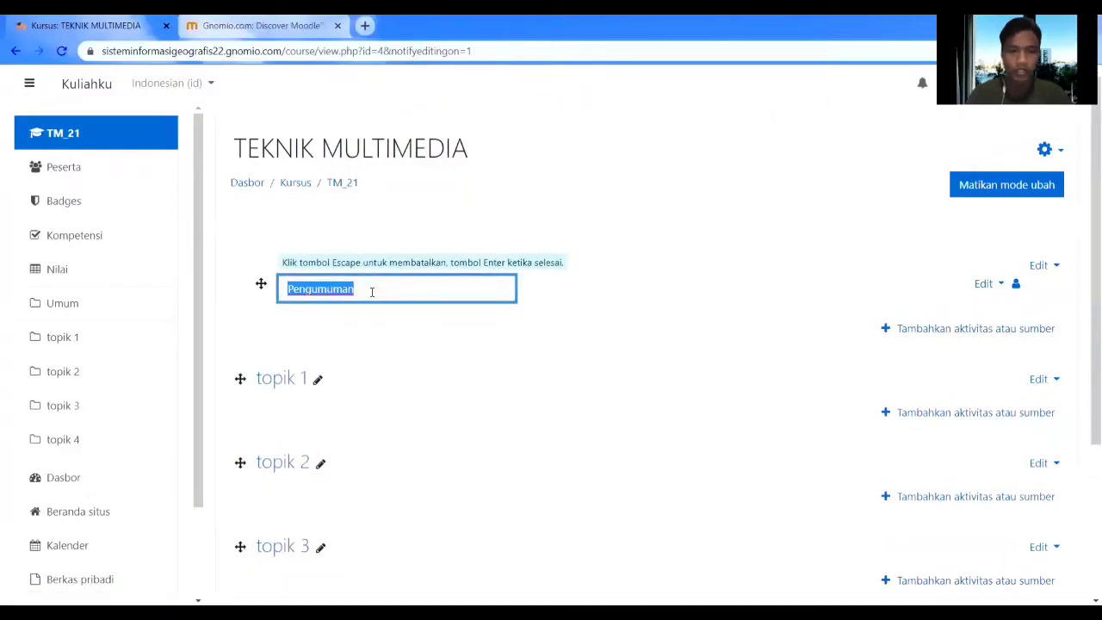
{"action": "type", "text": "Perhatian!"}
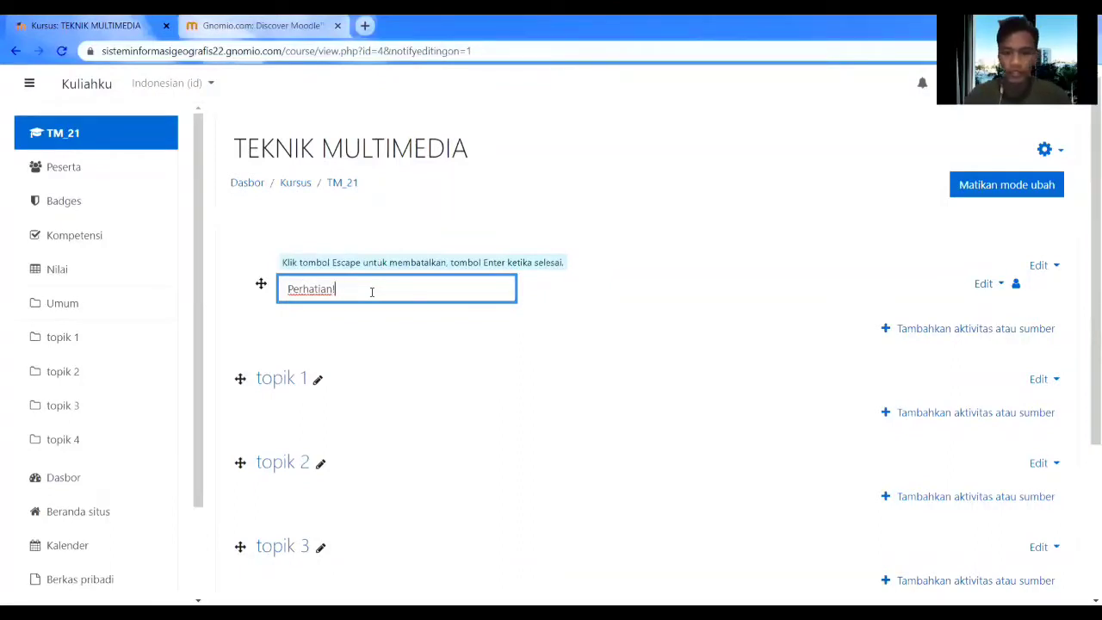
{"action": "key", "text": "Return"}
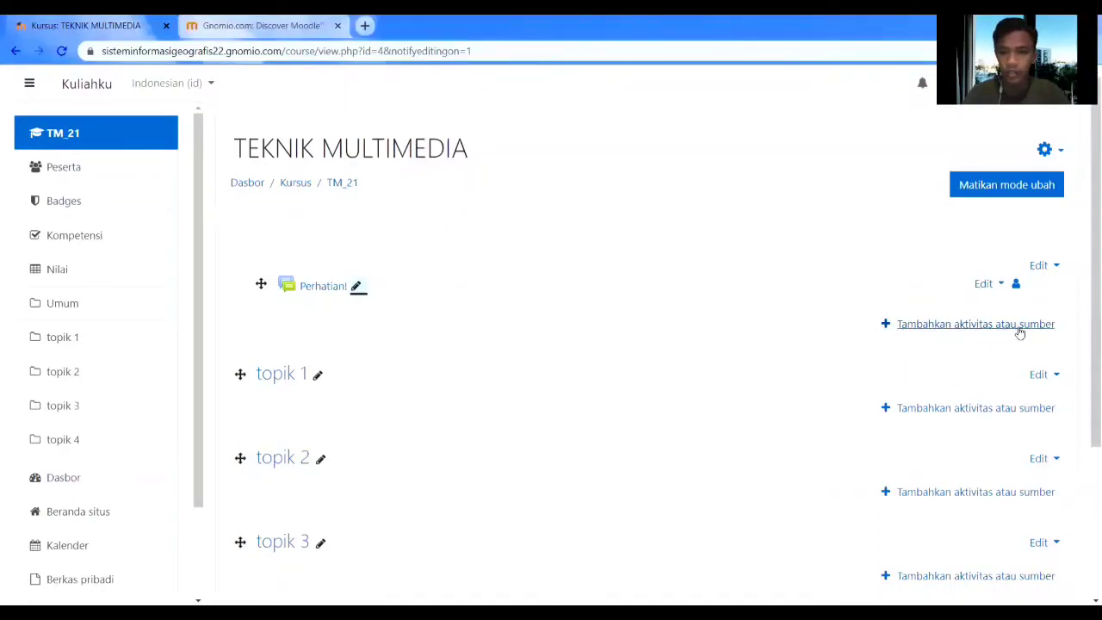
{"action": "left_click", "coordinate": [981, 326]}
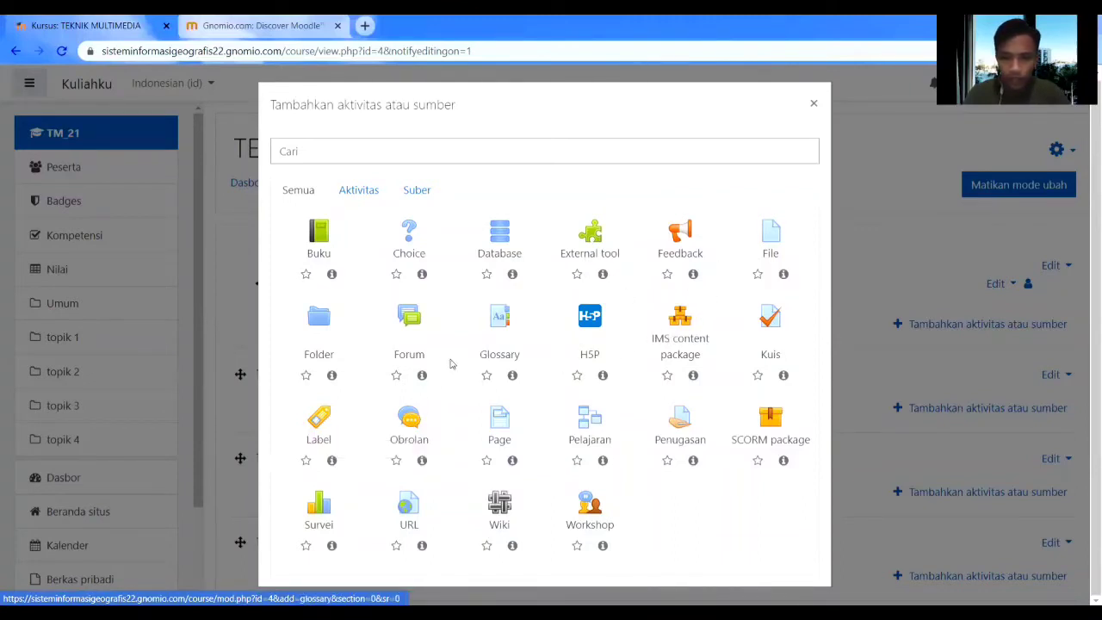
Add a Label under Perhatian! containing the pasted Pembelajaran Multimedia welcome paragraph.
{"action": "left_click", "coordinate": [326, 423]}
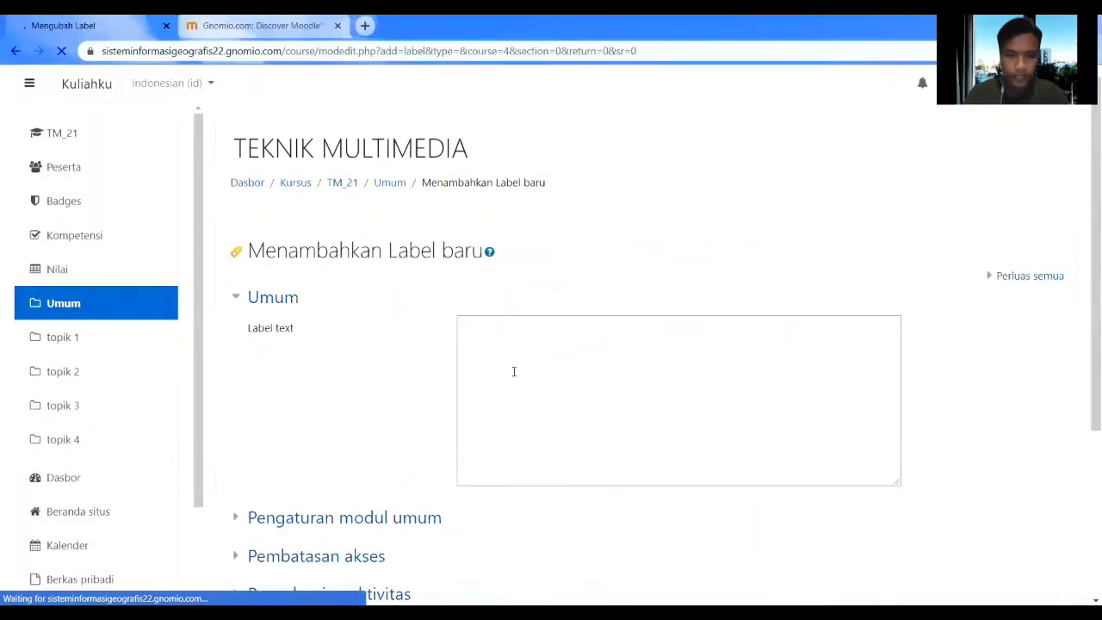
{"action": "scroll", "coordinate": [512, 370], "scroll_direction": "down", "scroll_amount": 2}
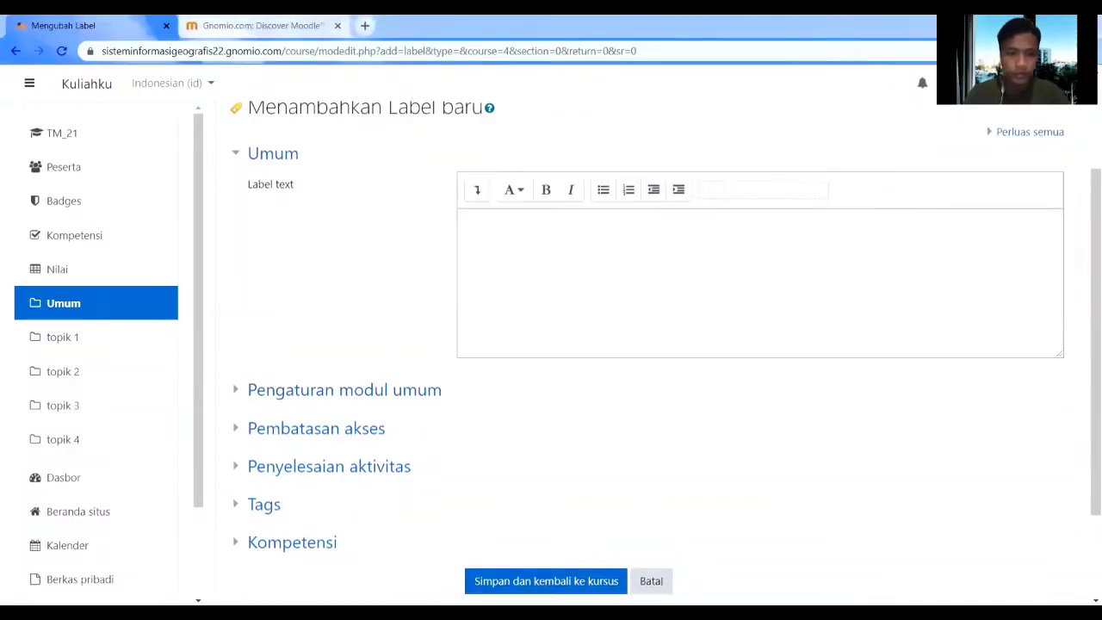
{"action": "left_click", "coordinate": [531, 234]}
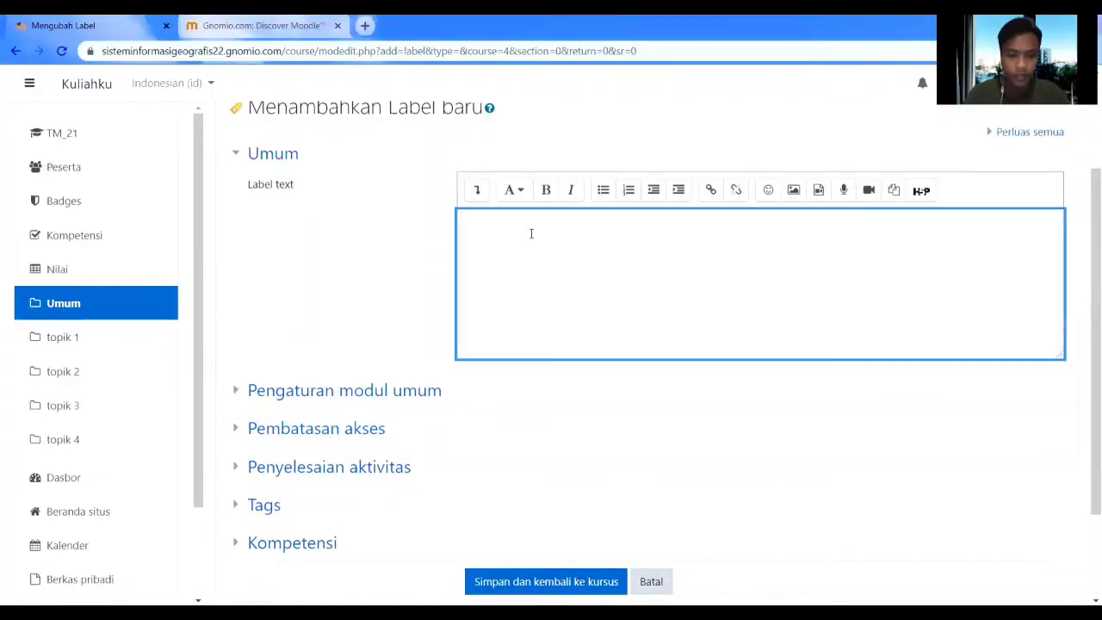
{"action": "type", "text": "Halo semuanya, ini adalah kelas mengenai Pembelajaran Multimedia. Bagi teman-teman yang mengikuti kelas ini, diharapkan agar bergabung terlebih dahulu kedalam kelas ini. Karena semua materi dan pembelajaran akan dishare dan disampaikan dalam forum kelas ini. Terimakasih atas perhatian saudara, silahkan informasikan kepada teman-teman yang lain."}
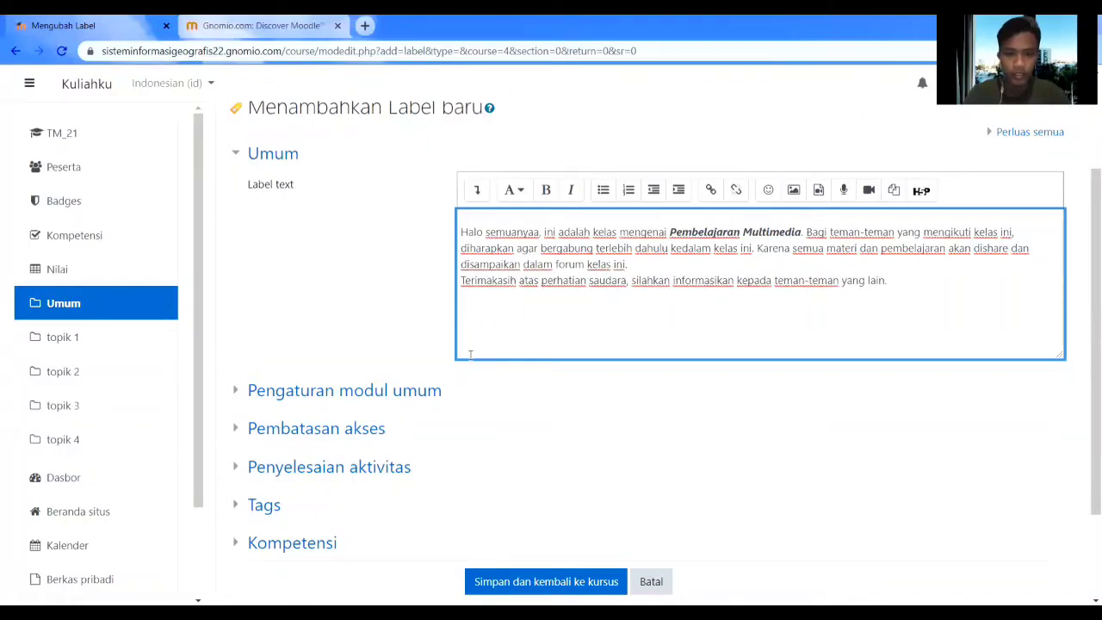
{"action": "scroll", "coordinate": [470, 354], "scroll_direction": "down", "scroll_amount": 1}
{"action": "scroll", "coordinate": [474, 376], "scroll_direction": "down", "scroll_amount": 1}
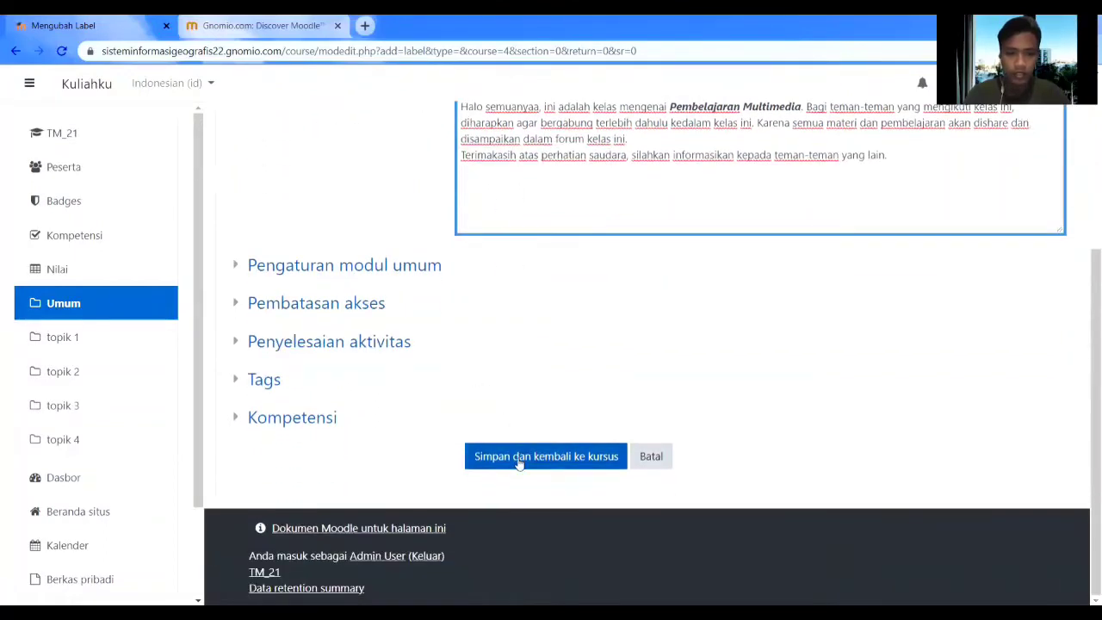
{"action": "left_click", "coordinate": [519, 460]}
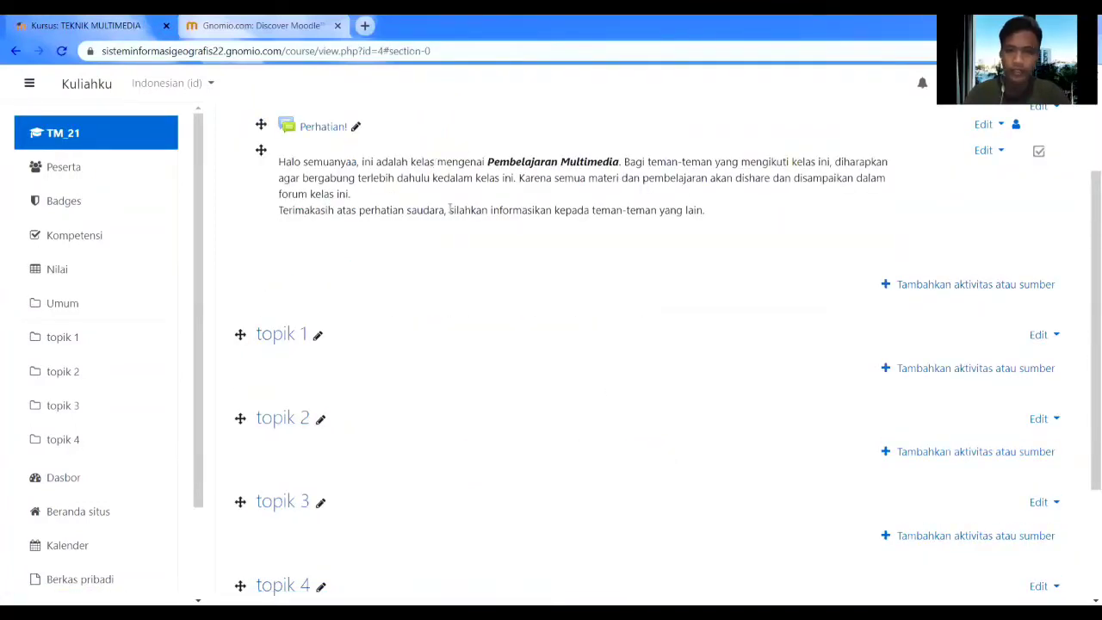
Rename topik 1 to 'Pengantar Multimedia' and topik 2 to 'Desain 3D'.
{"action": "scroll", "coordinate": [540, 350], "scroll_direction": "up", "scroll_amount": 1}
{"action": "scroll", "coordinate": [541, 349], "scroll_direction": "down", "scroll_amount": 2}
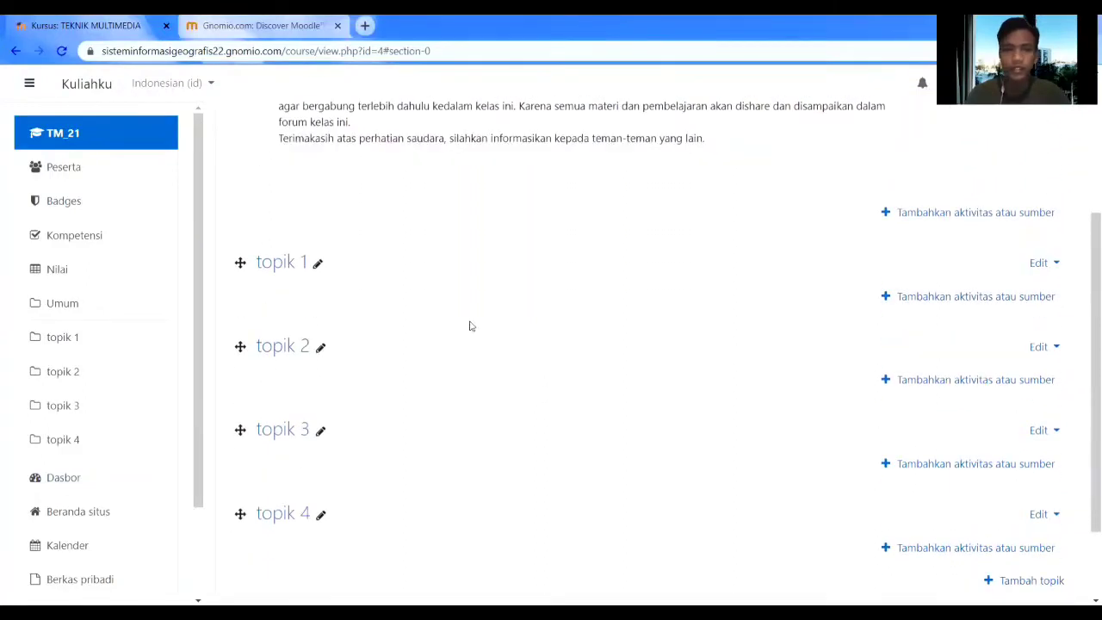
{"action": "left_click", "coordinate": [317, 265]}
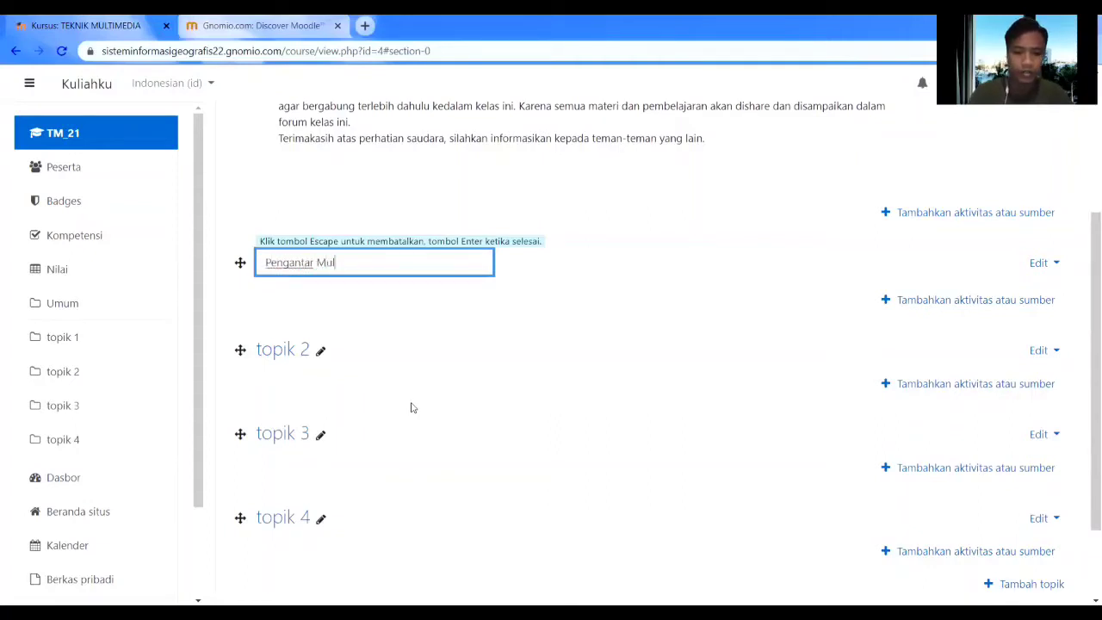
{"action": "type", "text": "Pengantar Multimedia"}
{"action": "key", "text": "Return"}
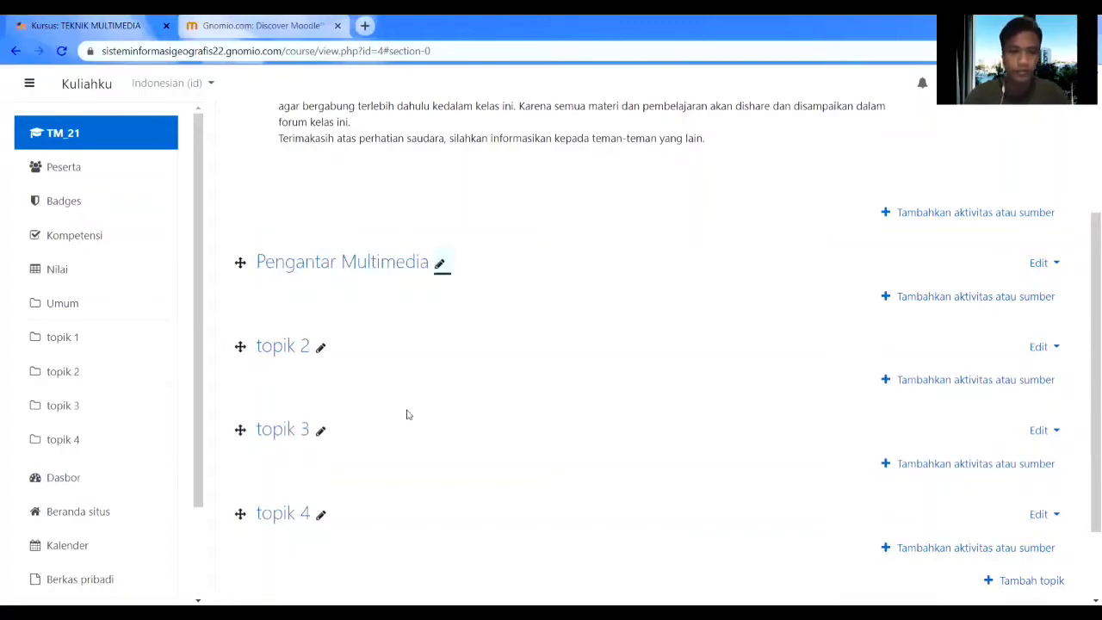
{"action": "left_click", "coordinate": [319, 351]}
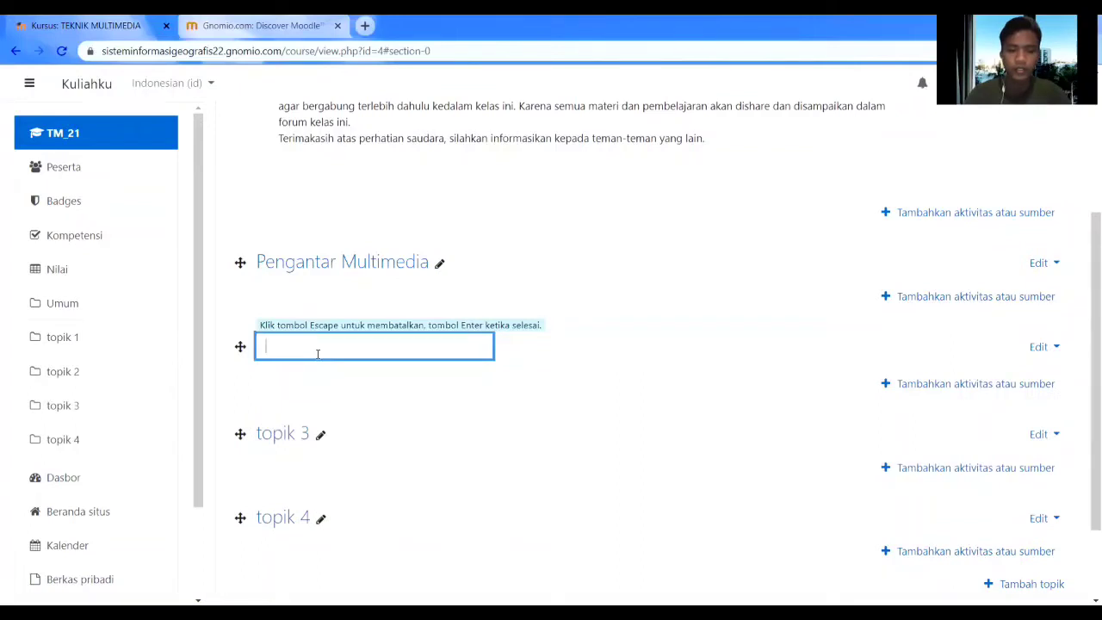
{"action": "key", "text": "Escape"}
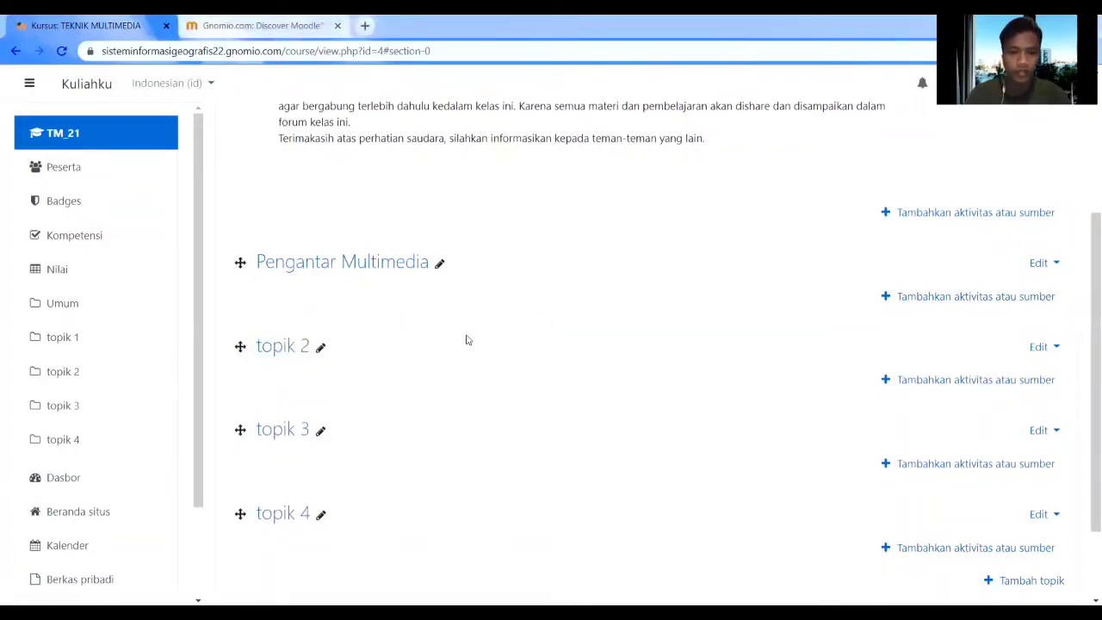
{"action": "left_click", "coordinate": [321, 351]}
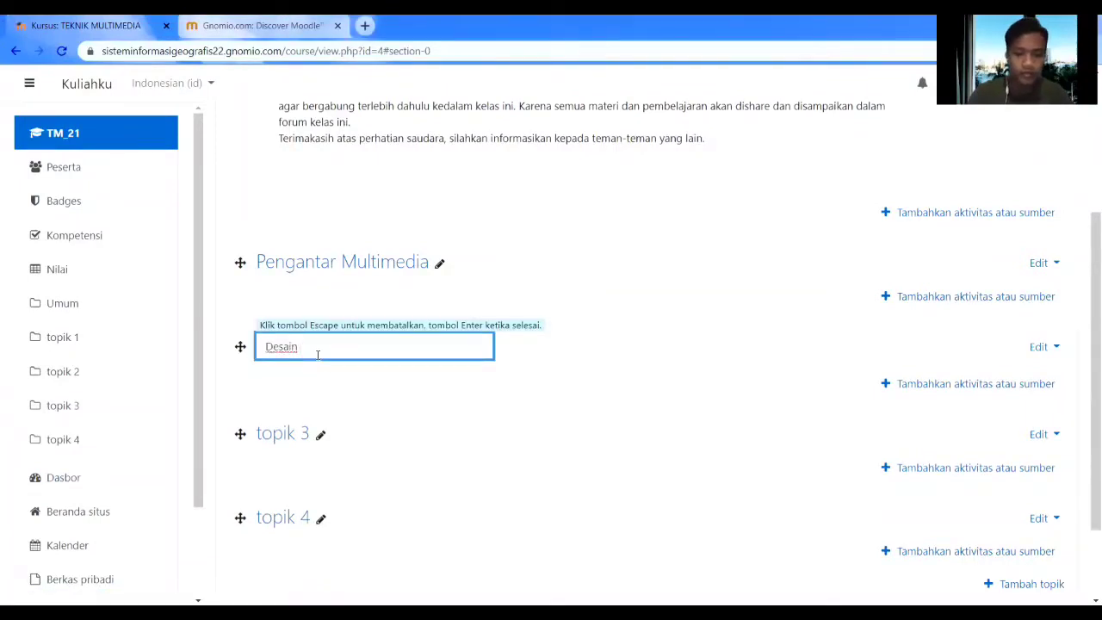
{"action": "key", "text": "Return"}
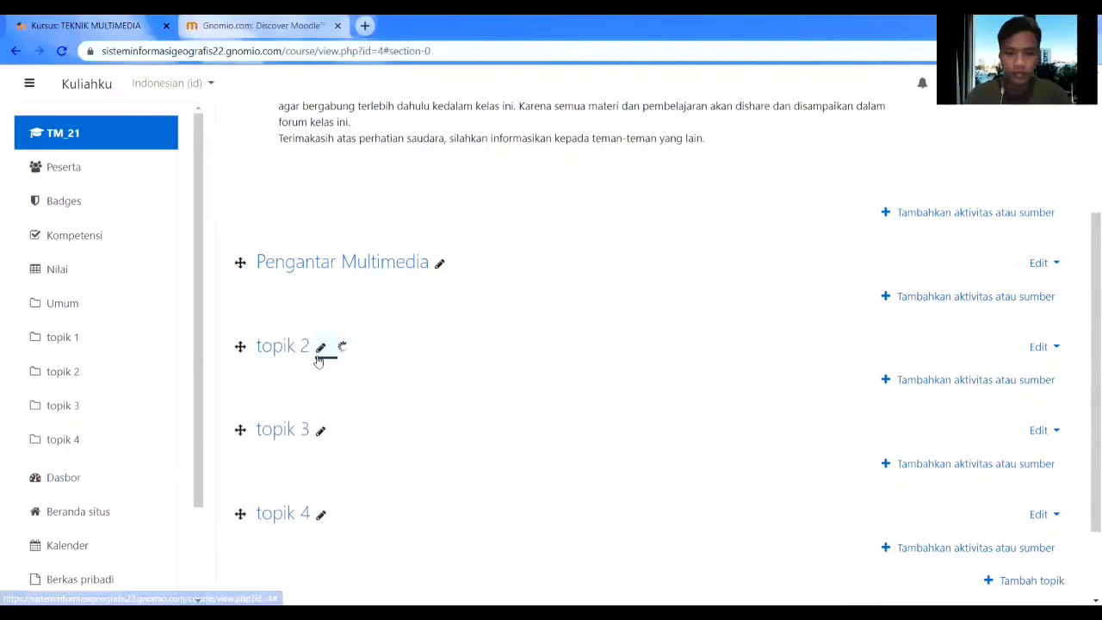
Rename topik 3 to 'Gambar & Grafis' and topik 4 to 'Flat Desain'.
{"action": "left_click", "coordinate": [320, 432]}
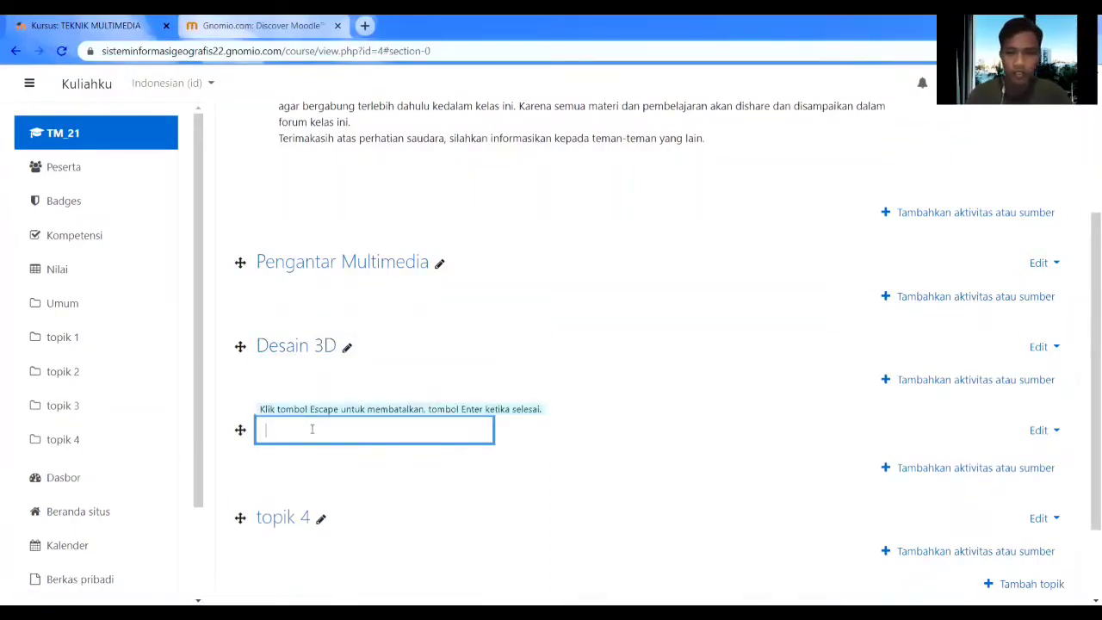
{"action": "key", "text": "Escape"}
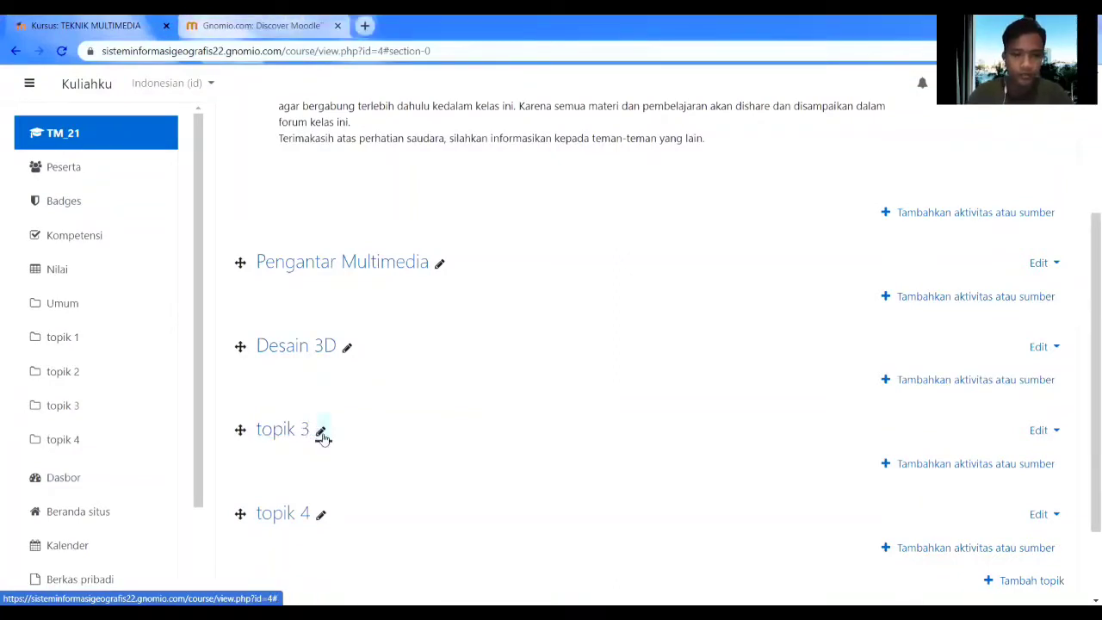
{"action": "left_click", "coordinate": [322, 431]}
{"action": "type", "text": "Gambar & Grafis"}
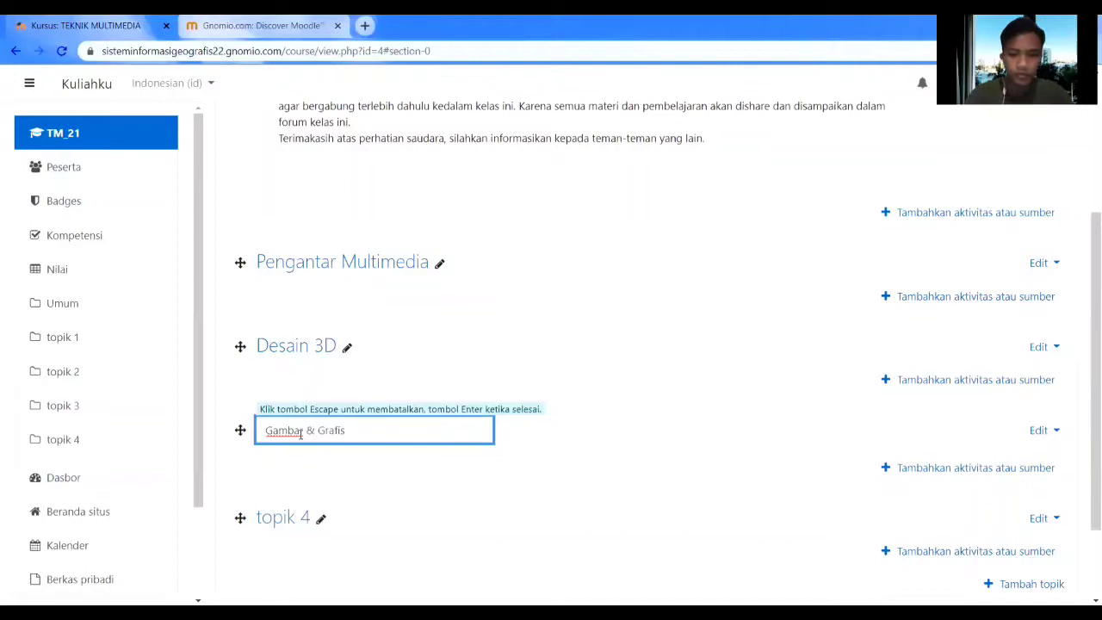
{"action": "key", "text": "Return"}
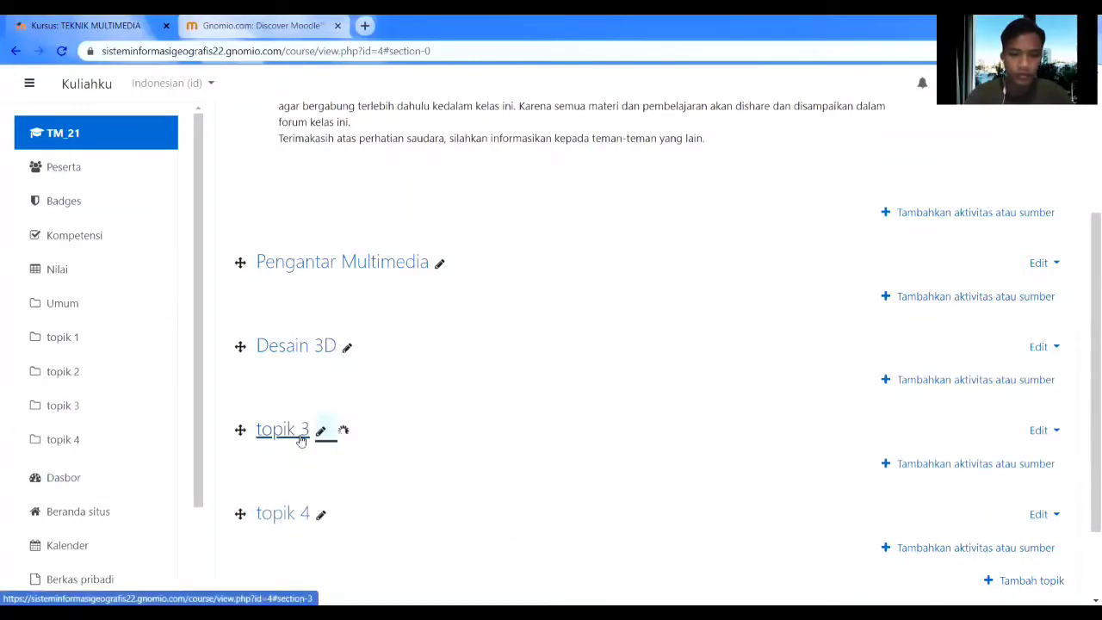
{"action": "left_click", "coordinate": [319, 516]}
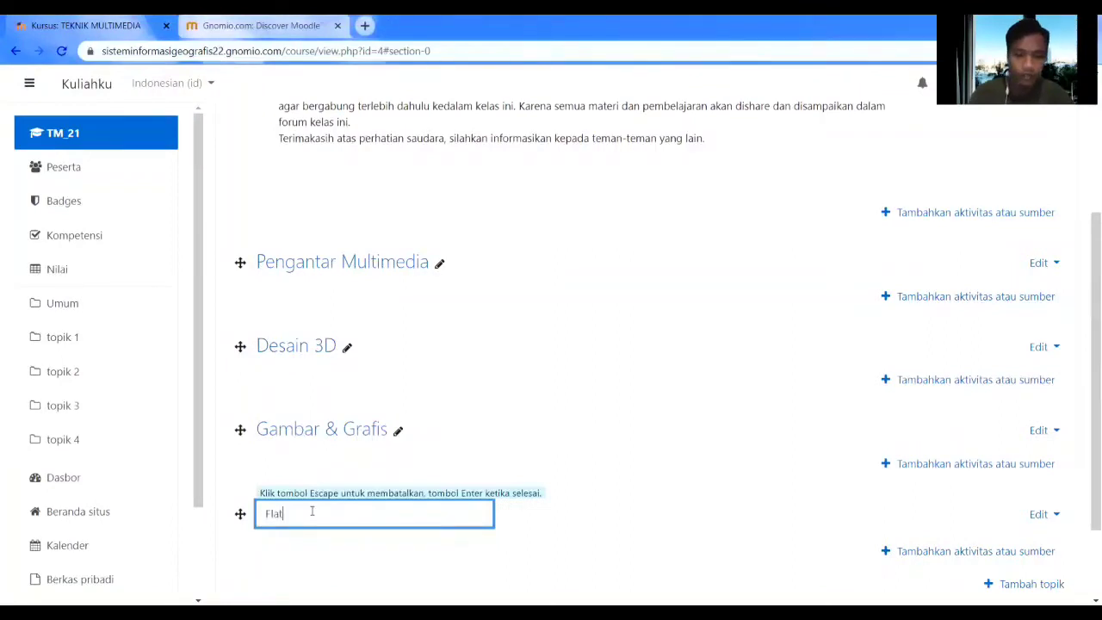
{"action": "type", "text": "Flat Desai"}
{"action": "type", "text": "n"}
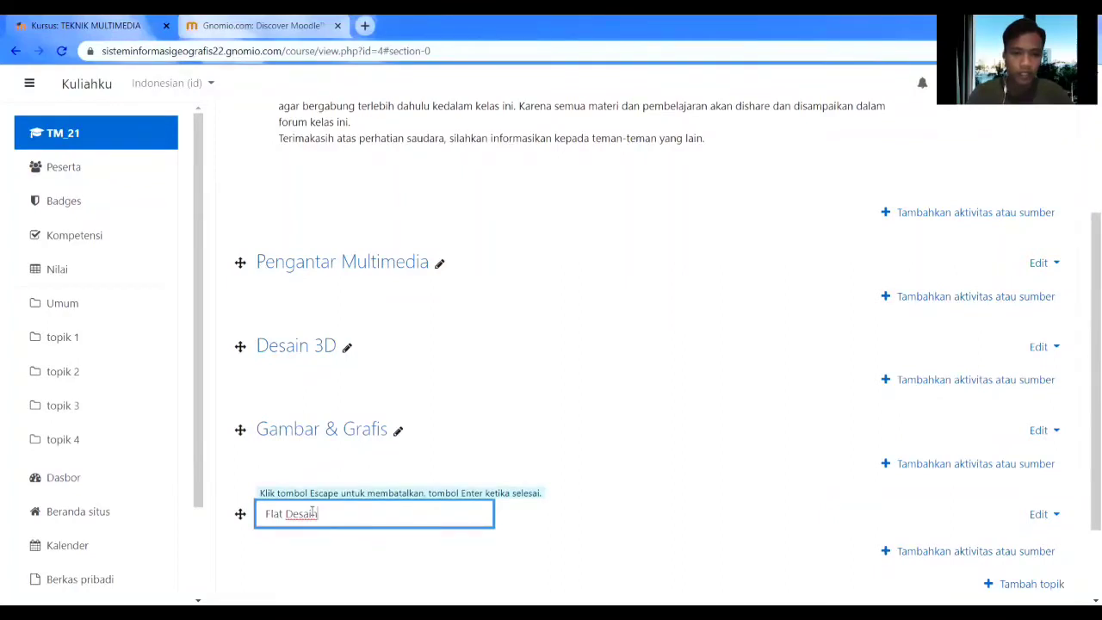
{"action": "key", "text": "Return"}
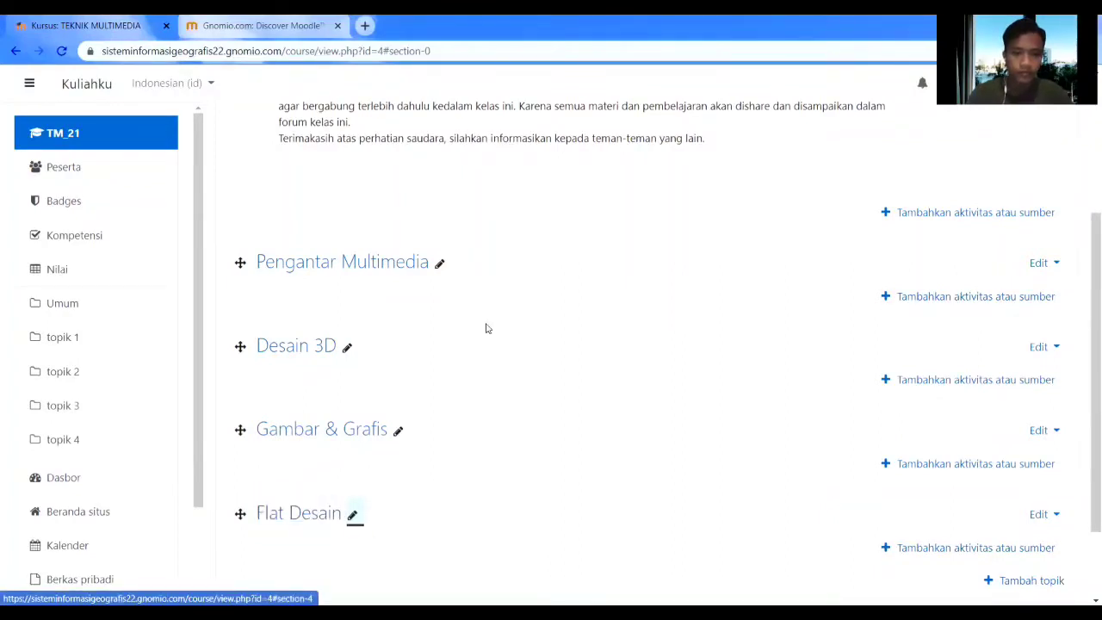
{"action": "scroll", "coordinate": [413, 340], "scroll_direction": "down", "scroll_amount": 1}
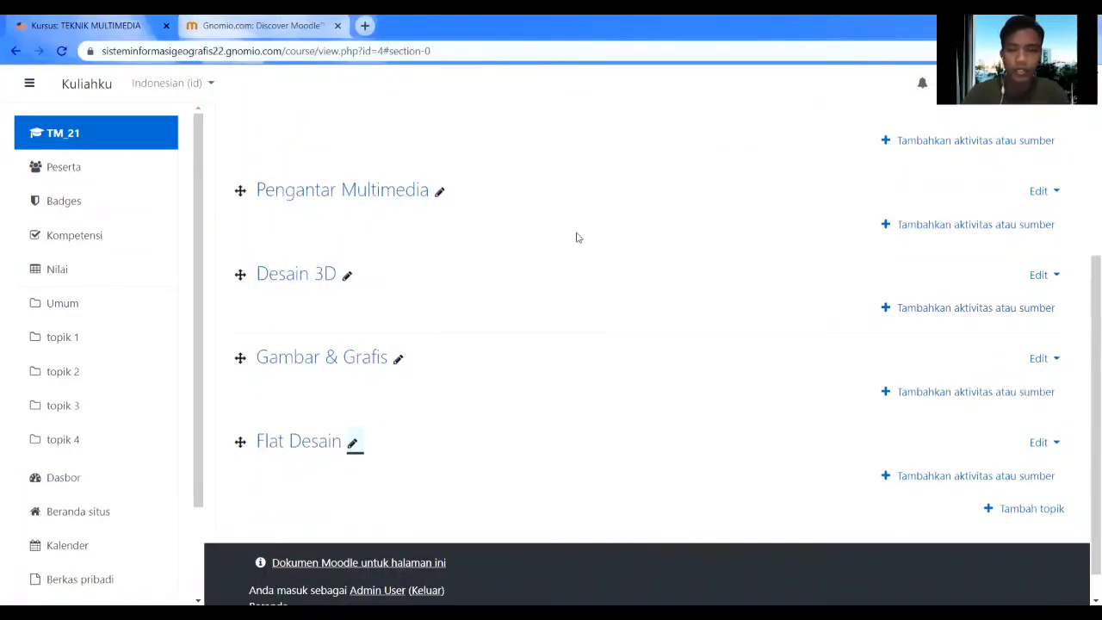
Add a File resource to Pengantar Multimedia and name it 'Materi 1'.
{"action": "left_click", "coordinate": [908, 225]}
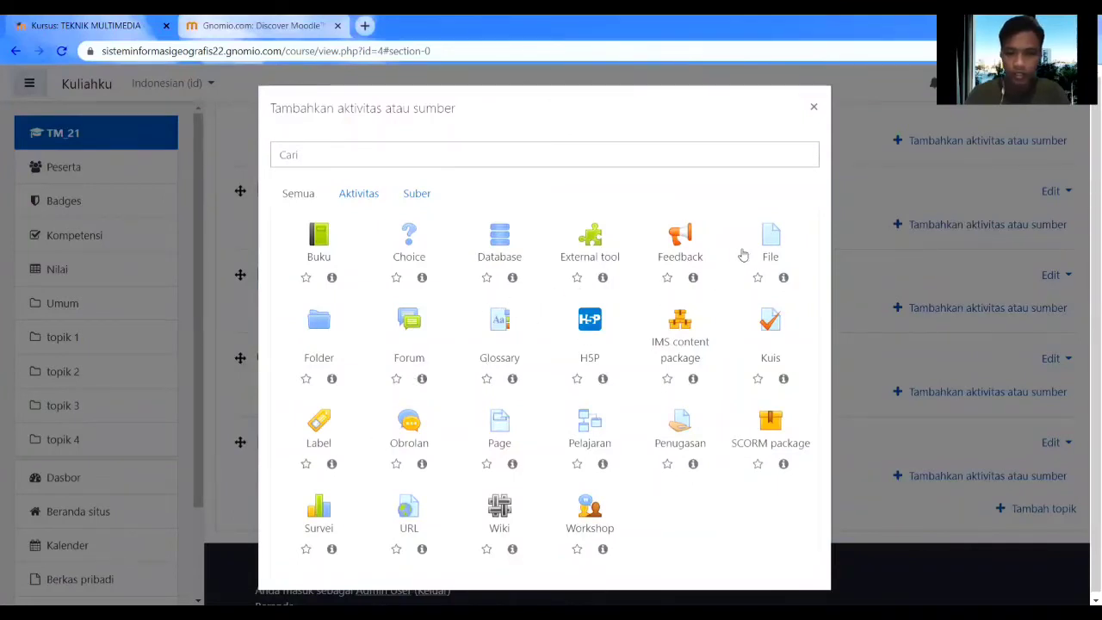
{"action": "left_click", "coordinate": [770, 240]}
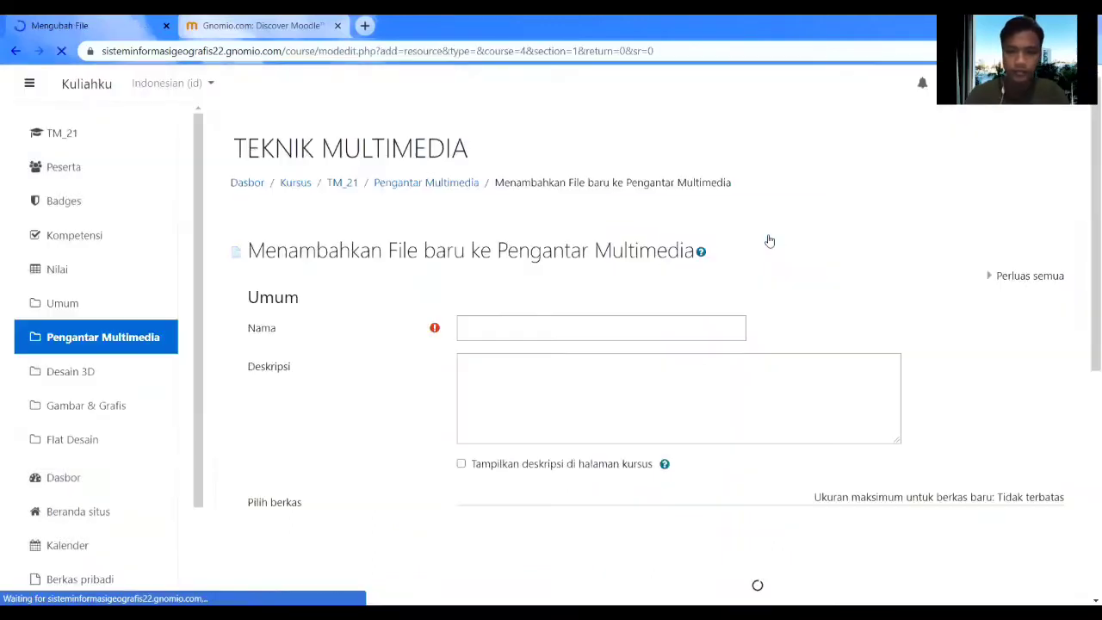
{"action": "left_click", "coordinate": [594, 324]}
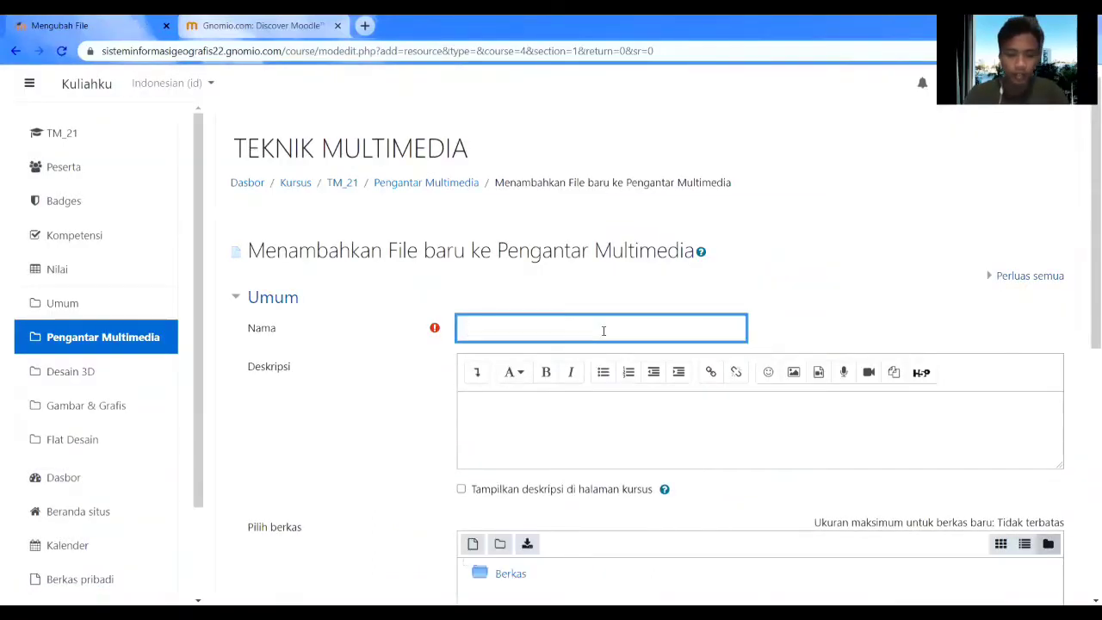
{"action": "type", "text": "Materi 1"}
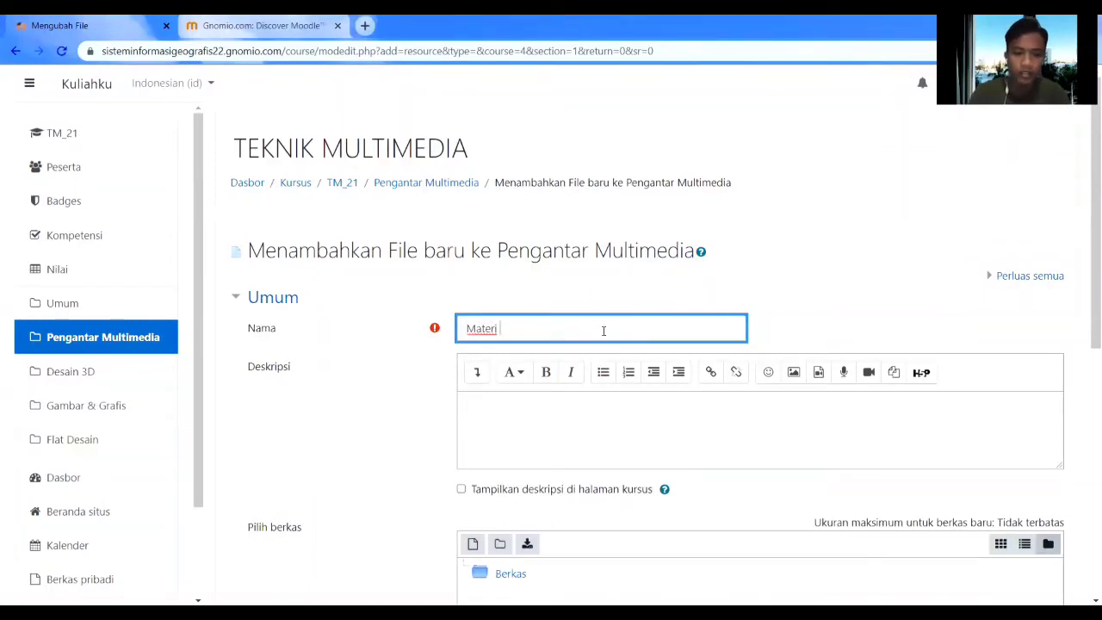
Enter the description 'Silahkan Teman-teman bisa membaca dan mempelajarinya.' for Materi 1.
{"action": "left_click", "coordinate": [580, 427]}
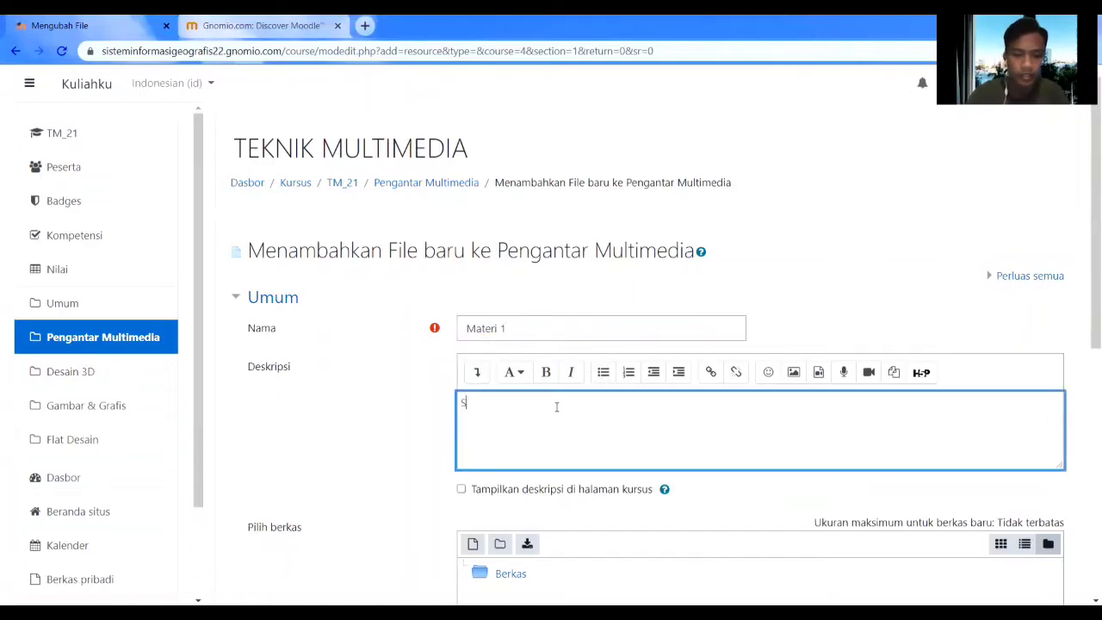
{"action": "type", "text": "Silahkan "}
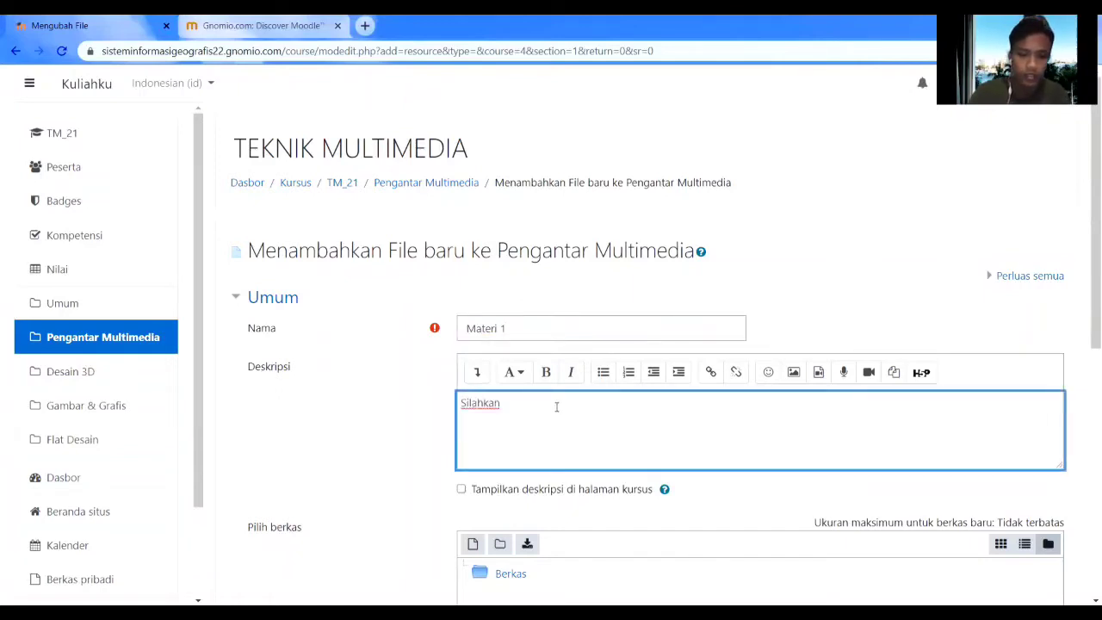
{"action": "type", "text": "Teman"}
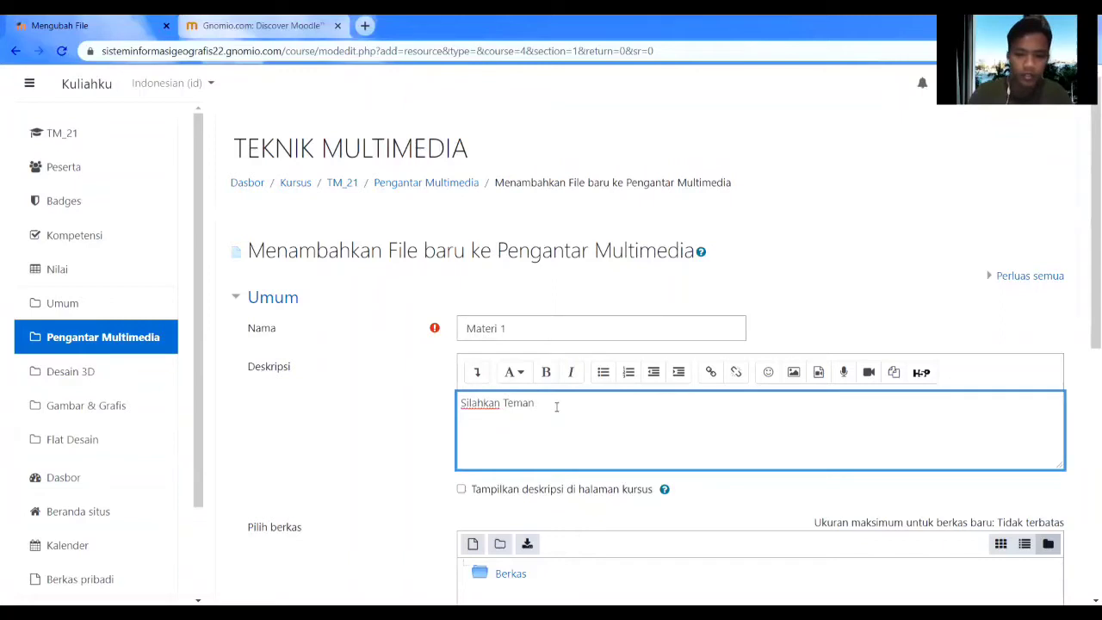
{"action": "type", "text": "-teman bi"}
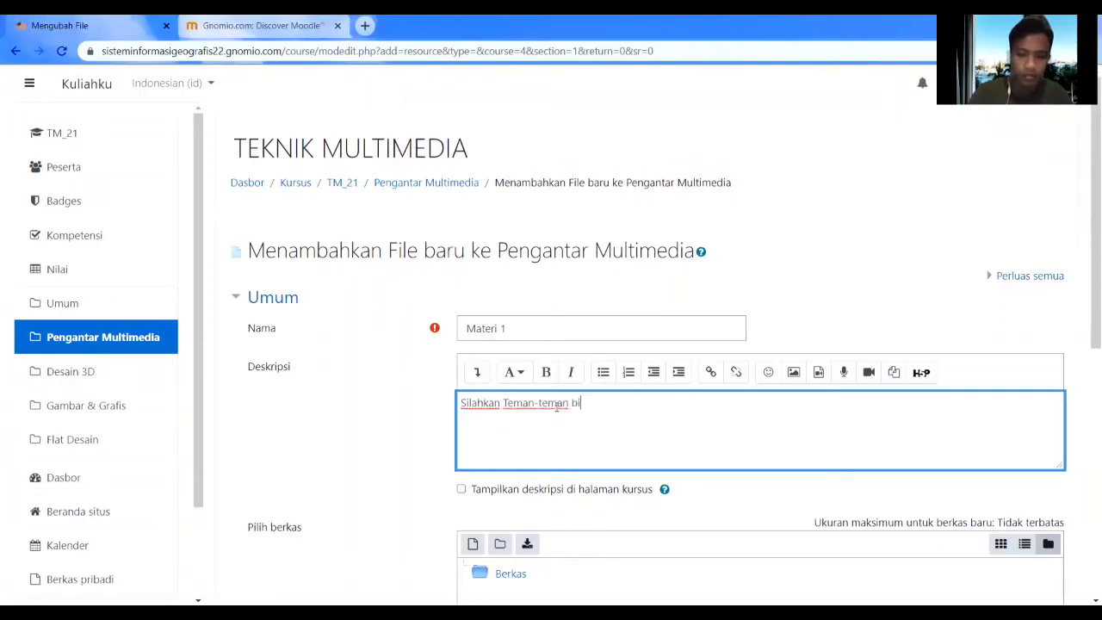
{"action": "type", "text": "sa membaca"}
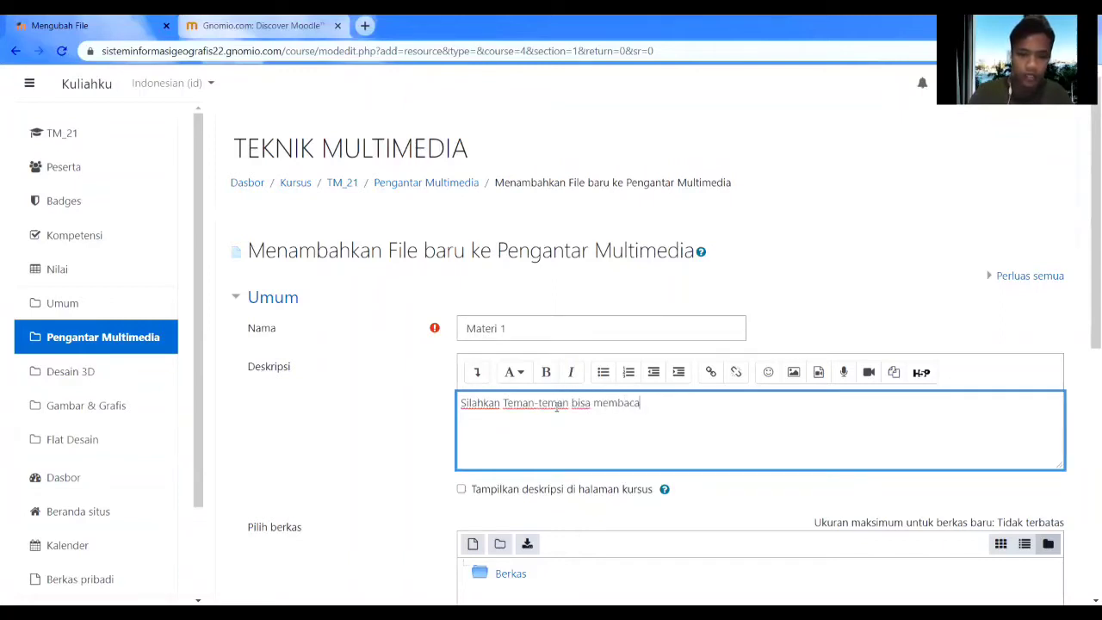
{"action": "type", "text": " dan mempelajarinya."}
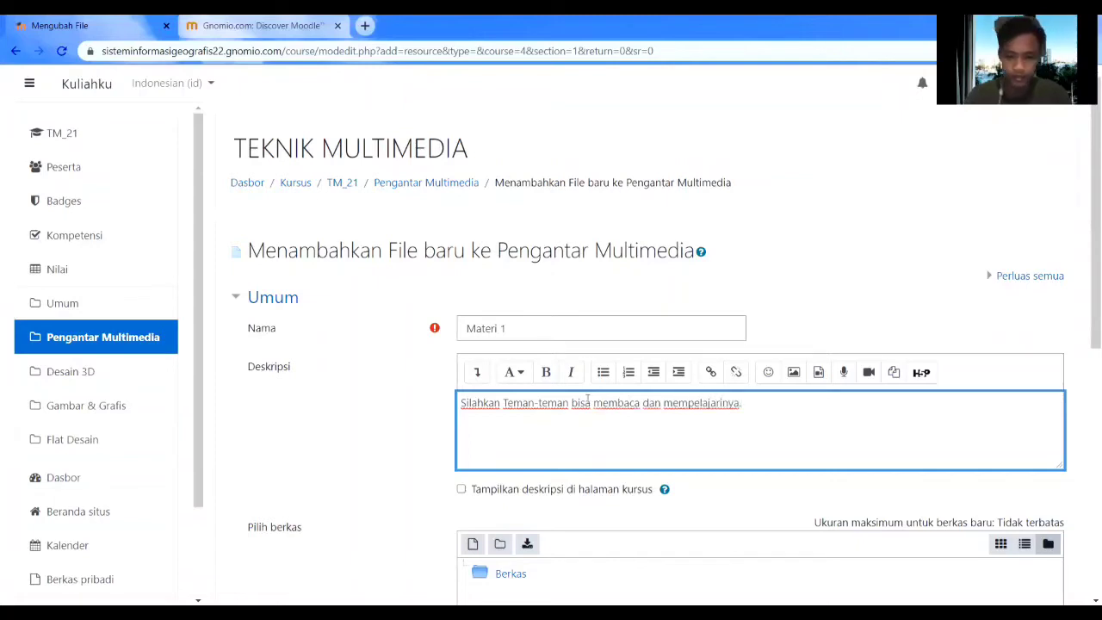
{"action": "scroll", "coordinate": [585, 400], "scroll_direction": "down", "scroll_amount": 3}
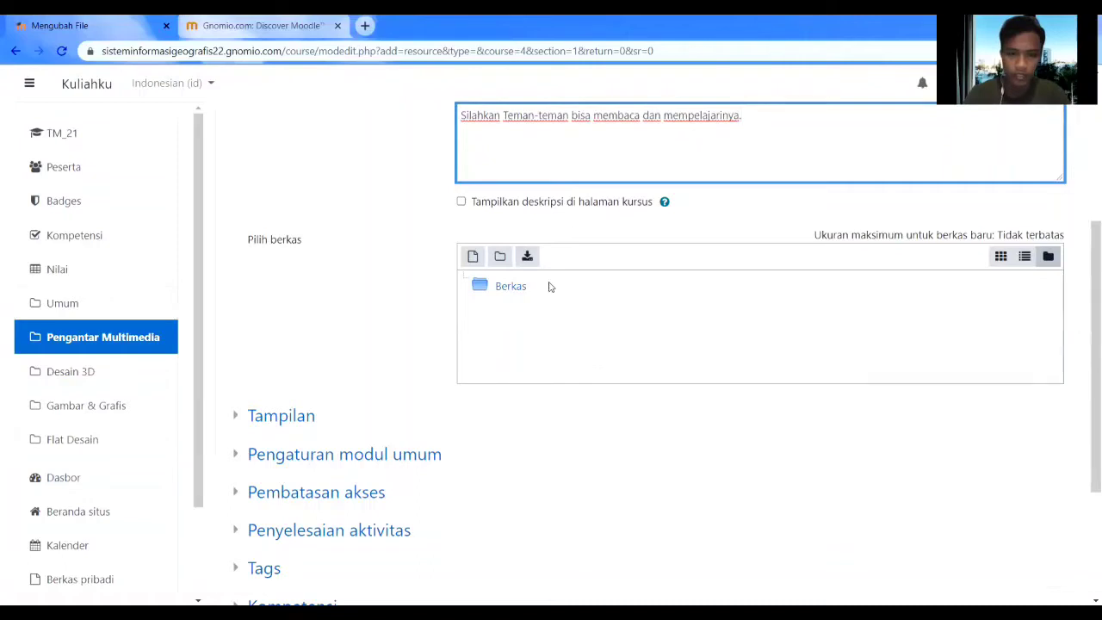
Attach MULTIMEDIA PEMBELAJARAN.pdf to Materi 1 and save it back to the course.
{"action": "left_click", "coordinate": [527, 257]}
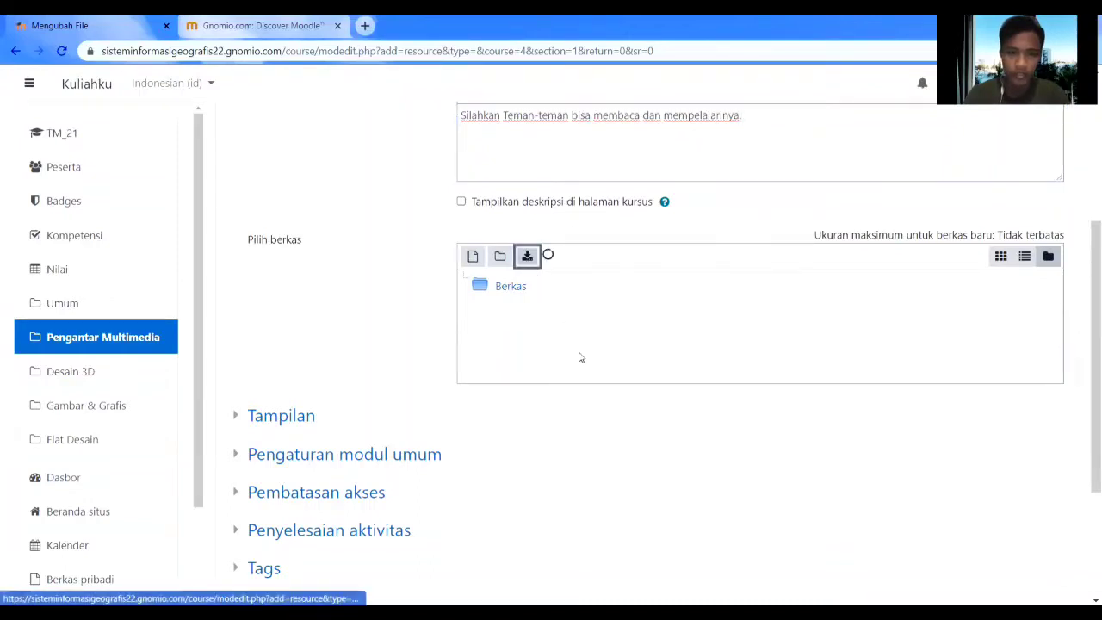
{"action": "scroll", "coordinate": [583, 336], "scroll_direction": "down", "scroll_amount": 2}
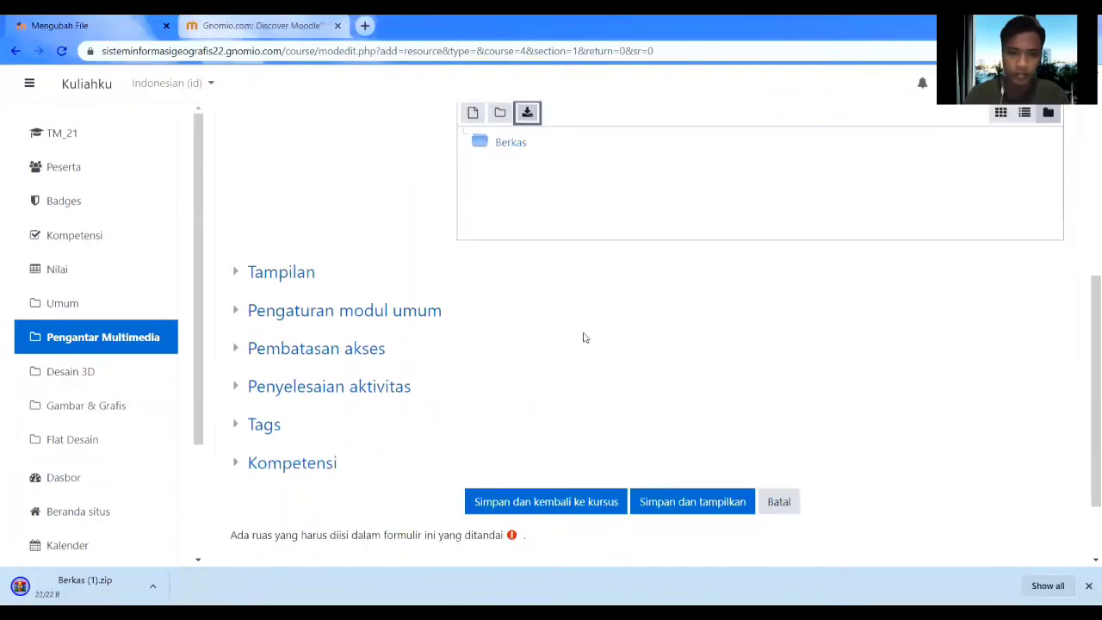
{"action": "key", "text": "alt+Tab"}
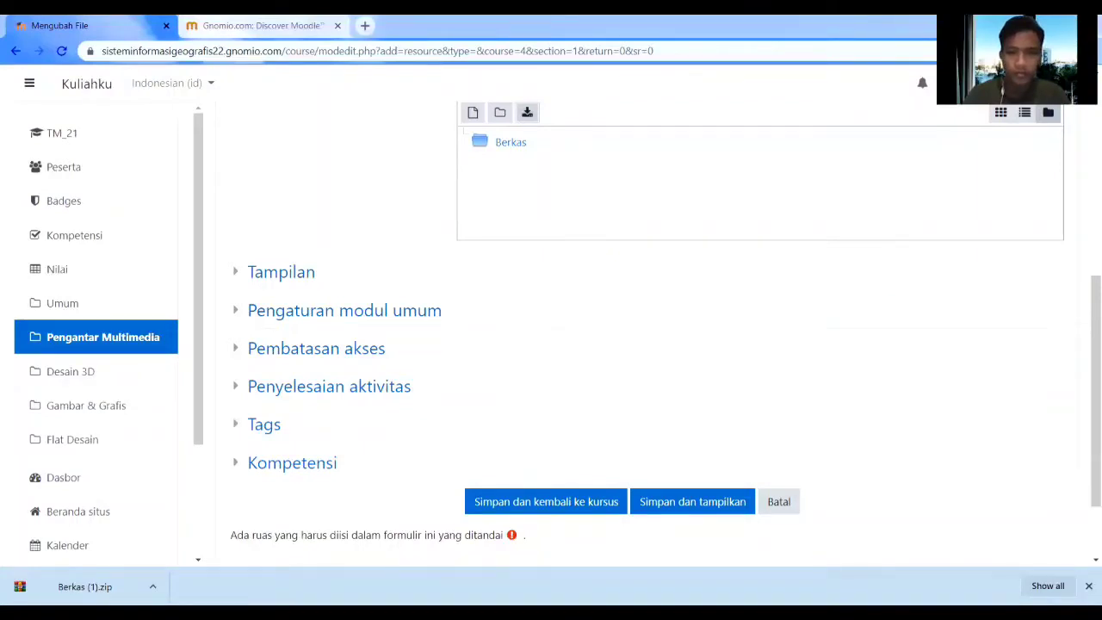
{"action": "left_click_drag", "start_coordinate": [1093, 204], "coordinate": [623, 204]}
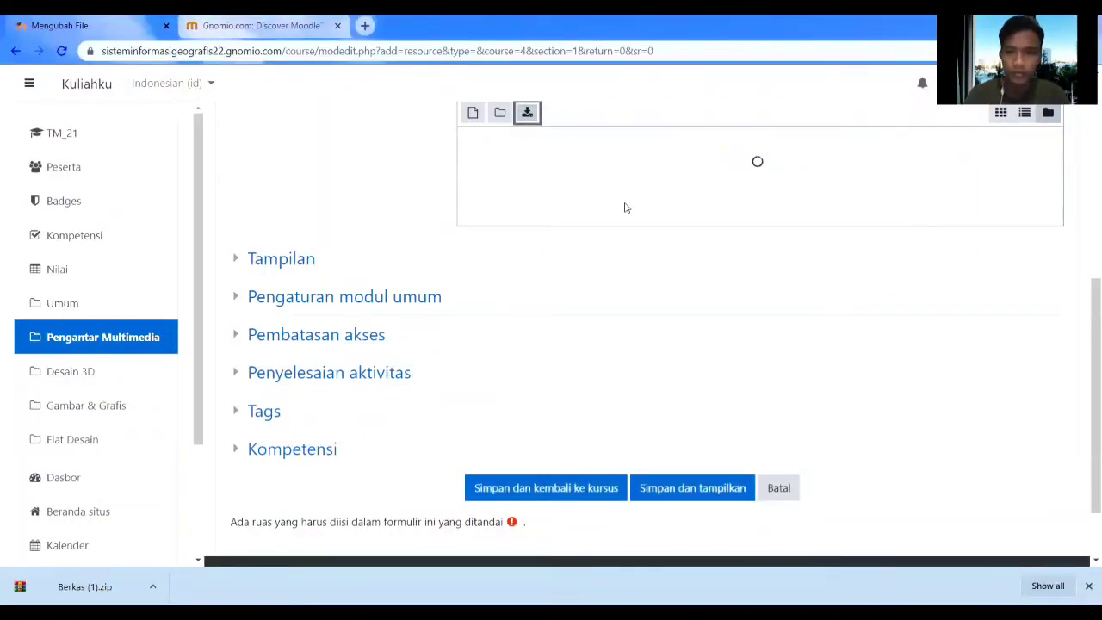
{"action": "scroll", "coordinate": [684, 327], "scroll_direction": "up", "scroll_amount": 2}
{"action": "scroll", "coordinate": [473, 315], "scroll_direction": "down", "scroll_amount": 3}
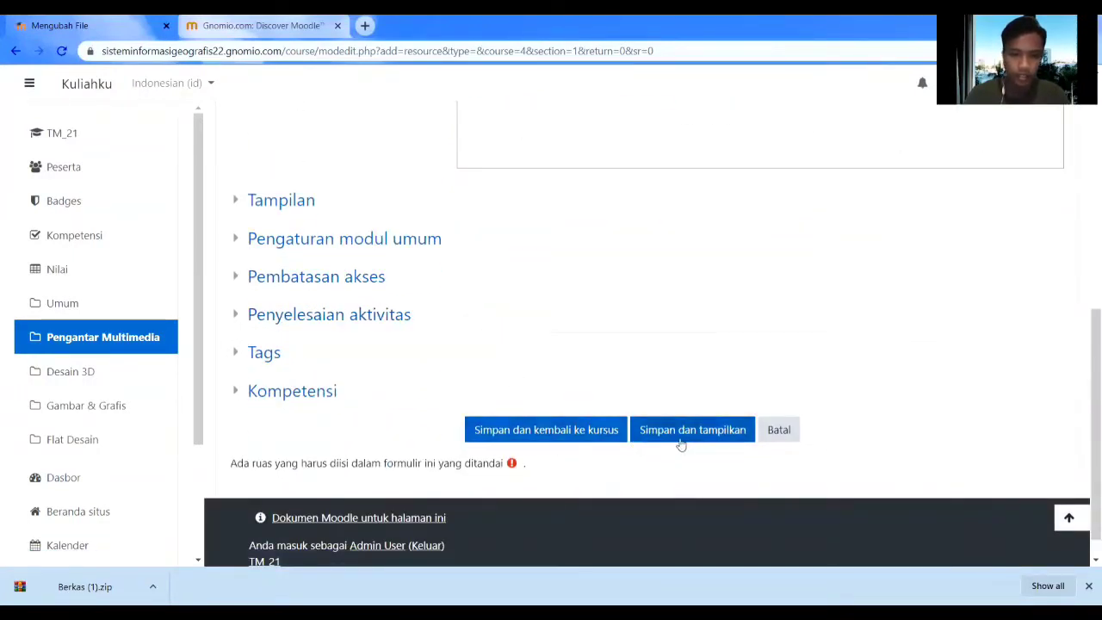
{"action": "left_click", "coordinate": [558, 439]}
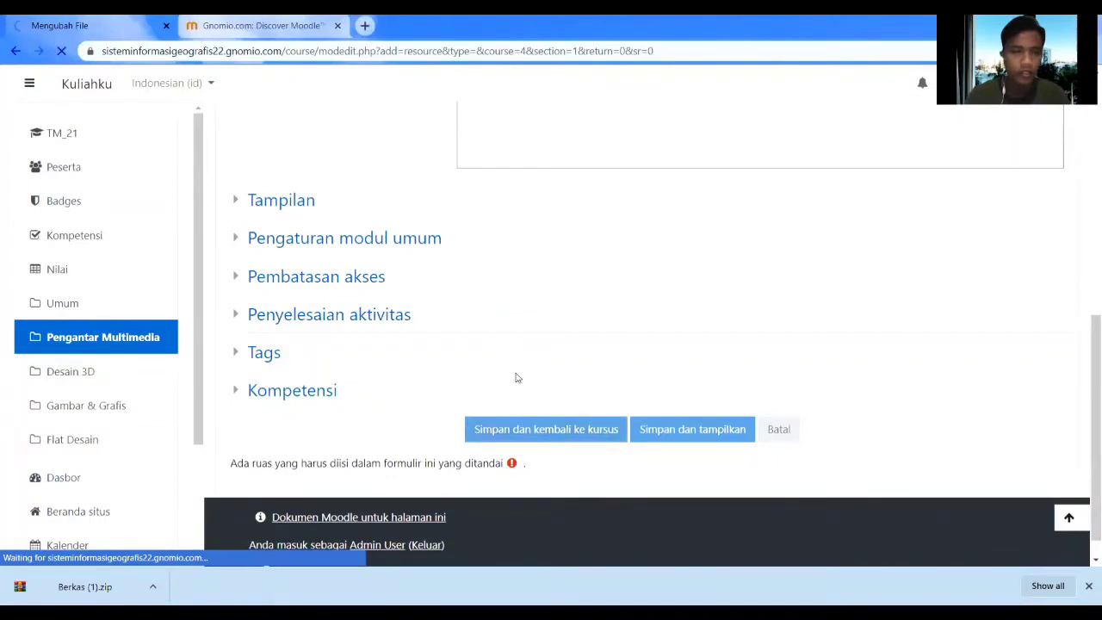
{"action": "scroll", "coordinate": [579, 342], "scroll_direction": "up", "scroll_amount": 3}
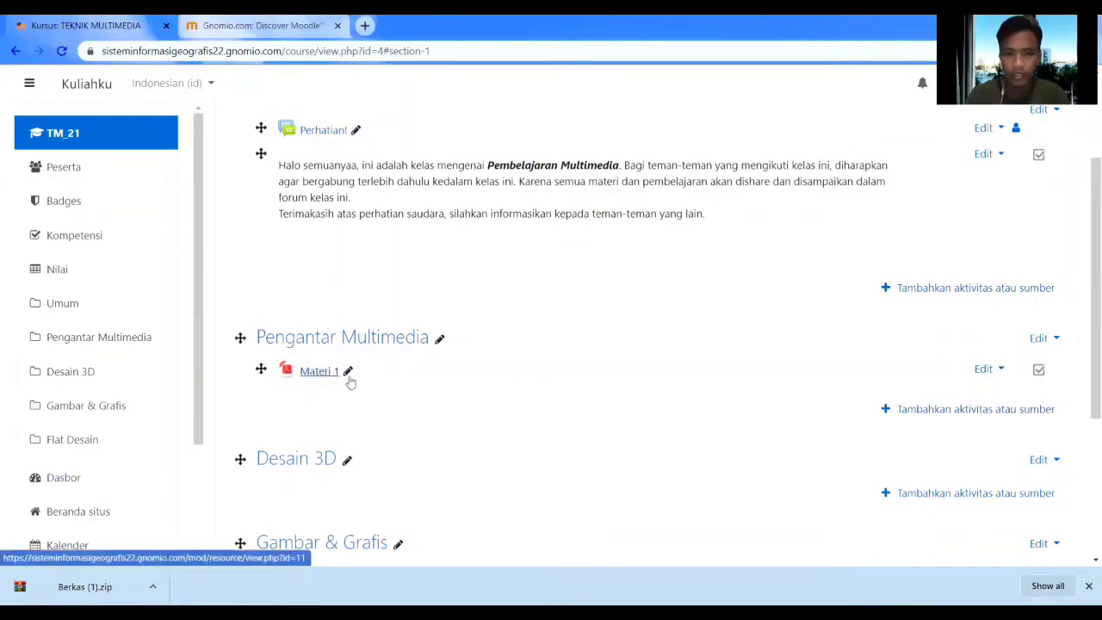
Add a label reading 'Materi' to Pengantar Multimedia and drag it above Materi 1.
{"action": "left_click", "coordinate": [945, 410]}
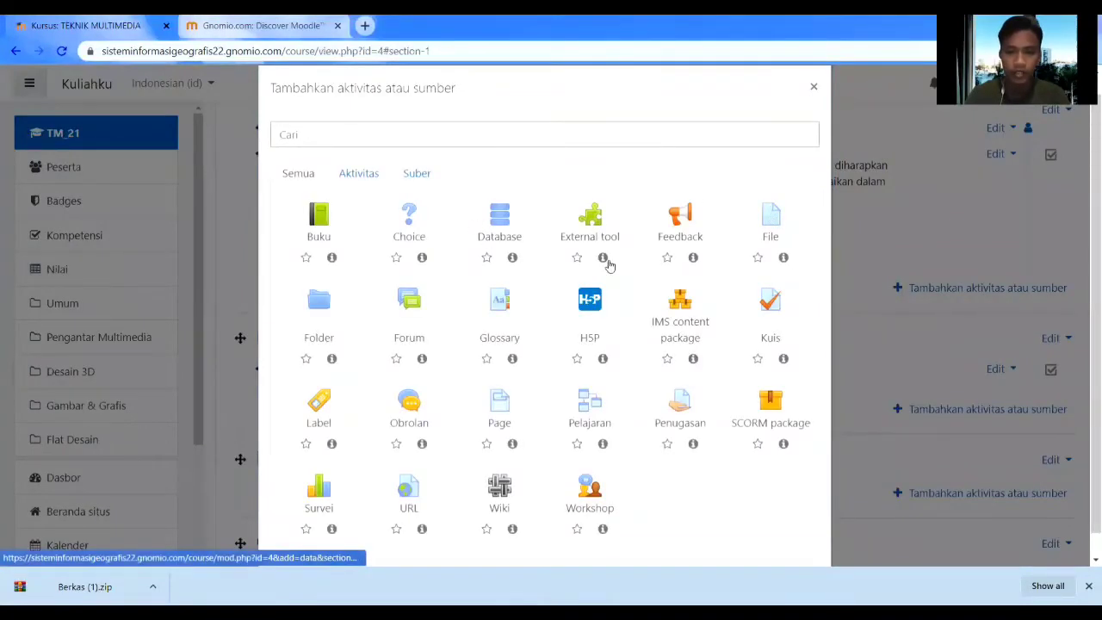
{"action": "left_click", "coordinate": [318, 403]}
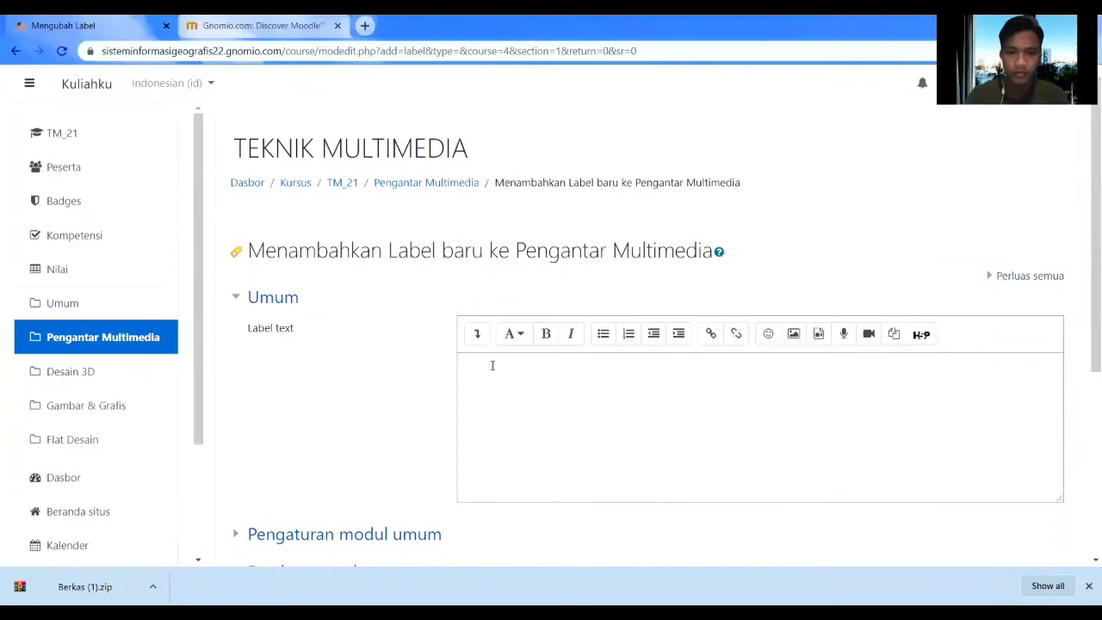
{"action": "left_click", "coordinate": [494, 367]}
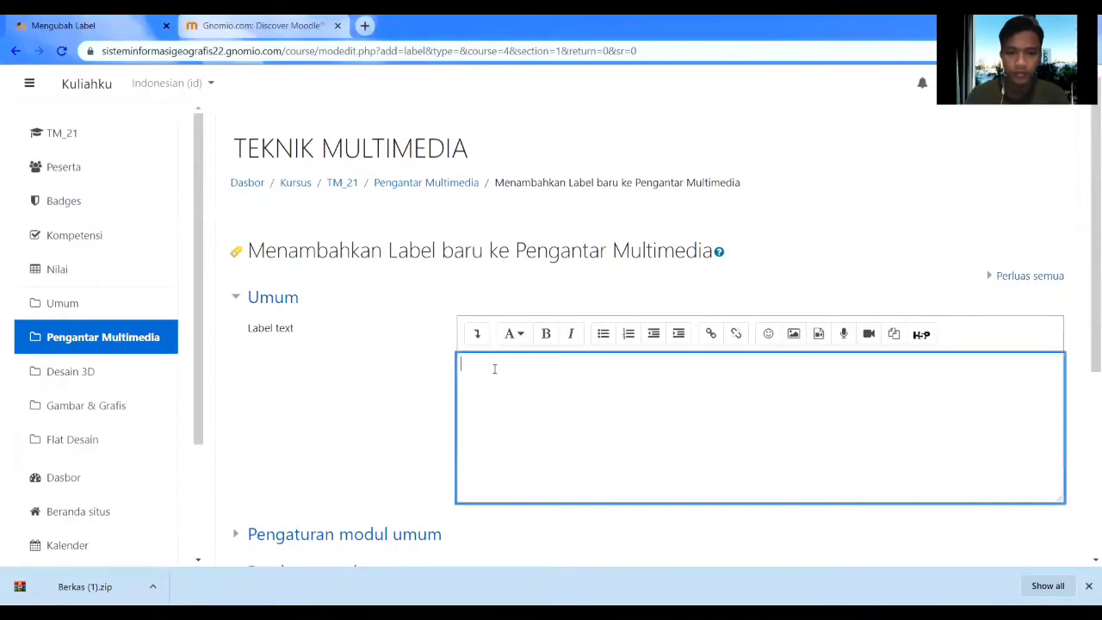
{"action": "type", "text": "Materi"}
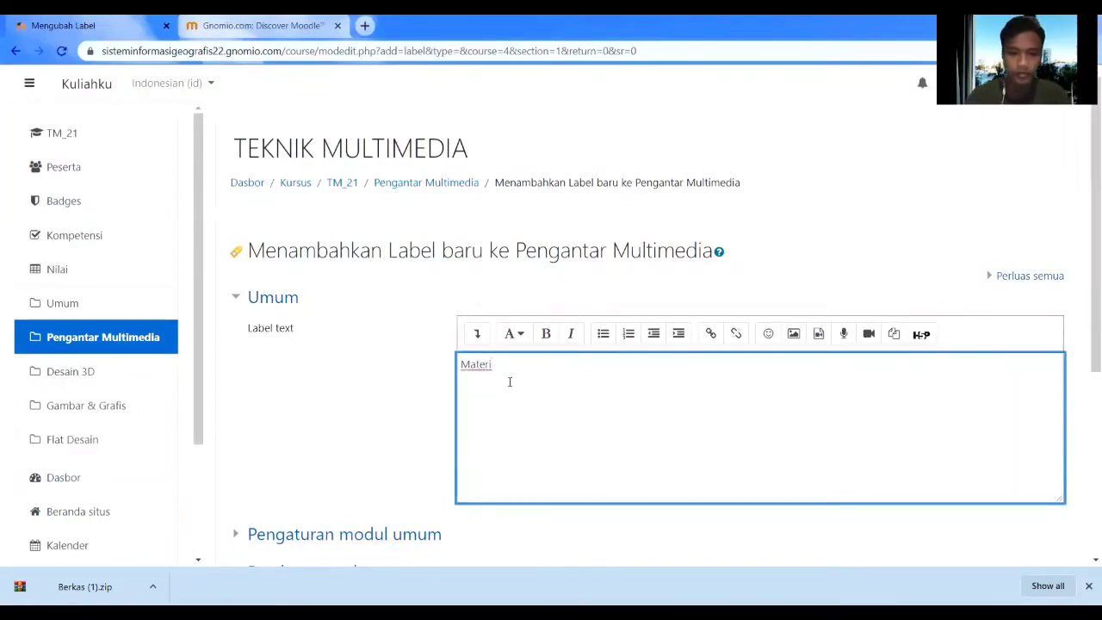
{"action": "scroll", "coordinate": [508, 382], "scroll_direction": "down", "scroll_amount": 4}
{"action": "left_click", "coordinate": [513, 420]}
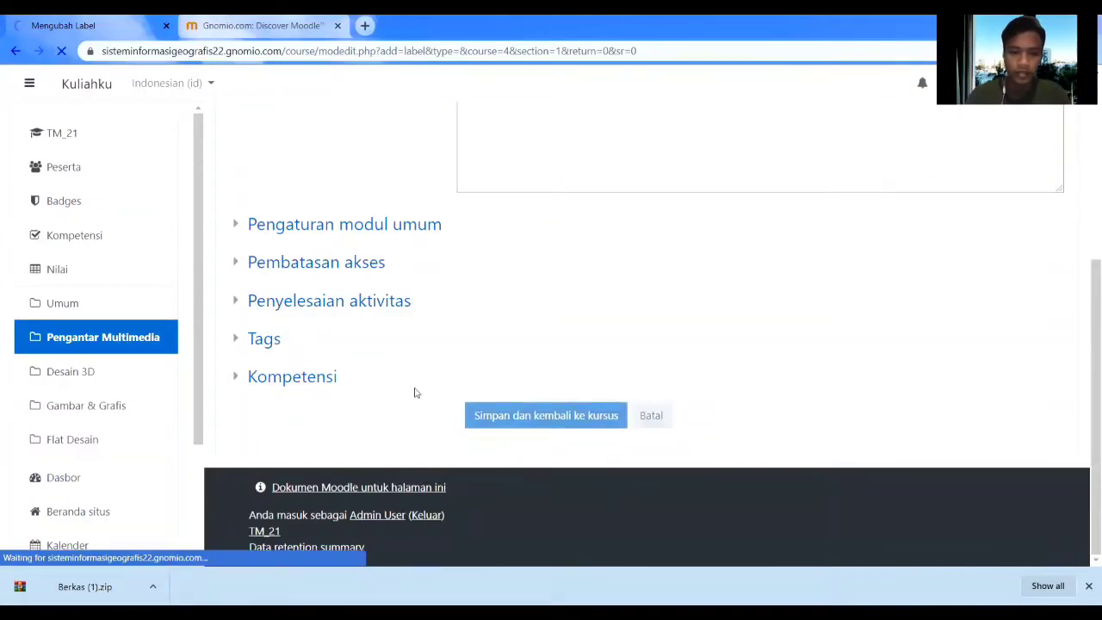
{"action": "scroll", "coordinate": [305, 316], "scroll_direction": "up", "scroll_amount": 2}
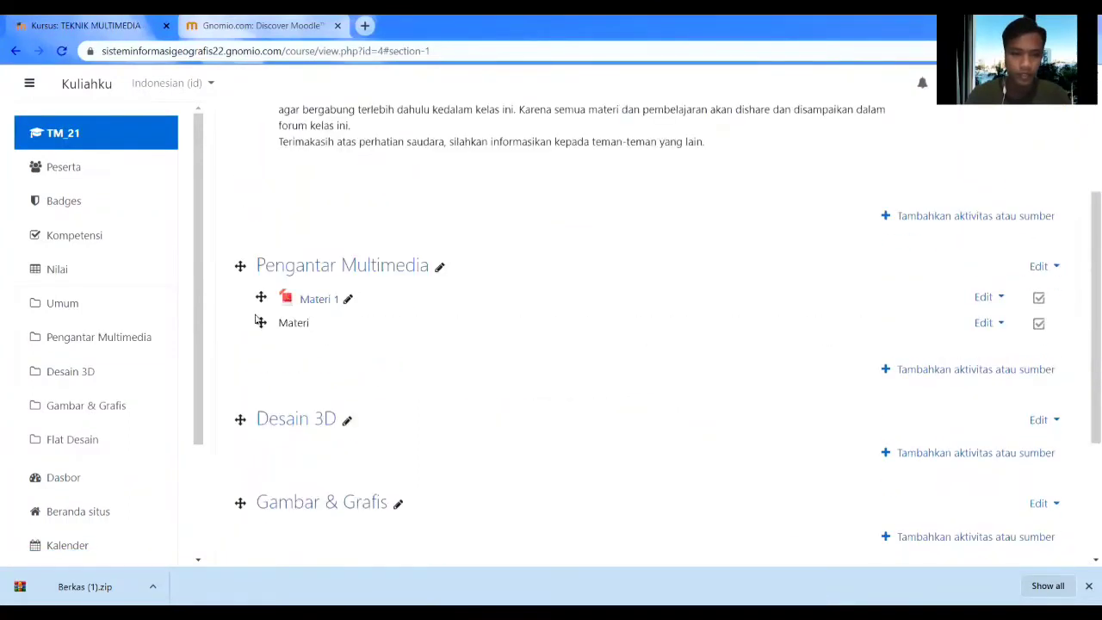
{"action": "left_click_drag", "start_coordinate": [261, 324], "coordinate": [261, 296]}
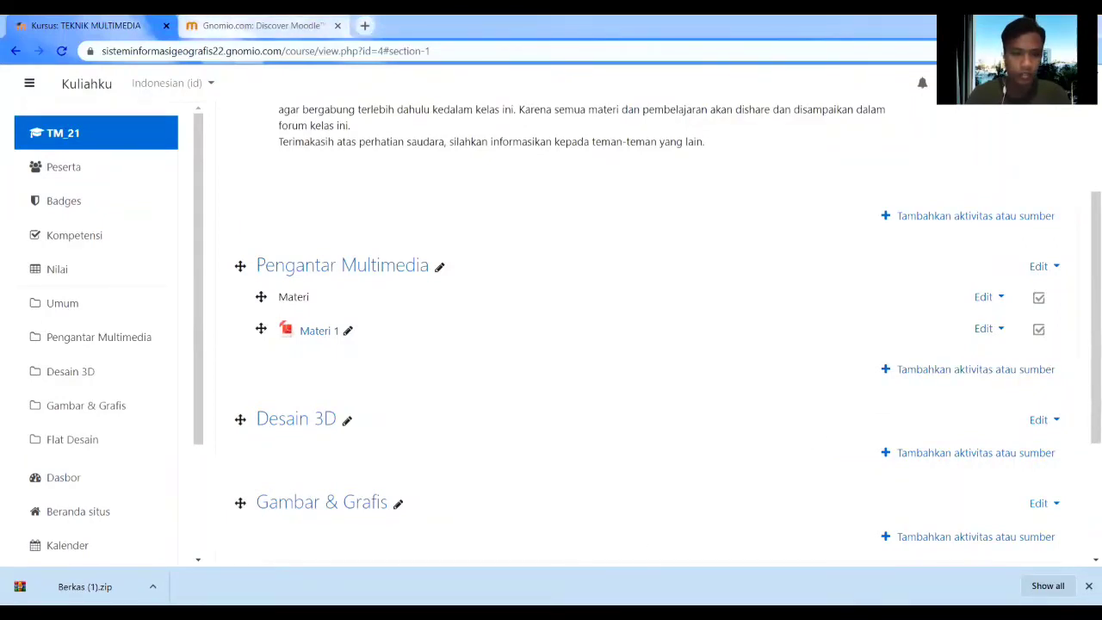
Add a second label with the text 'Temu Kangen' to Pengantar Multimedia, below Materi 1.
{"action": "left_click", "coordinate": [919, 377]}
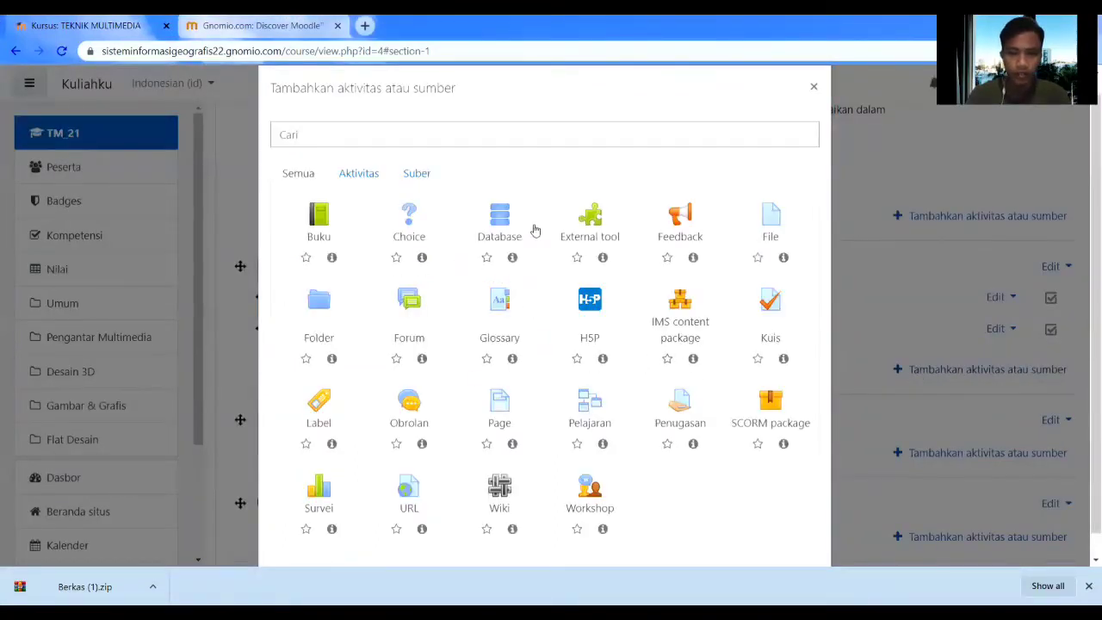
{"action": "left_click", "coordinate": [318, 423]}
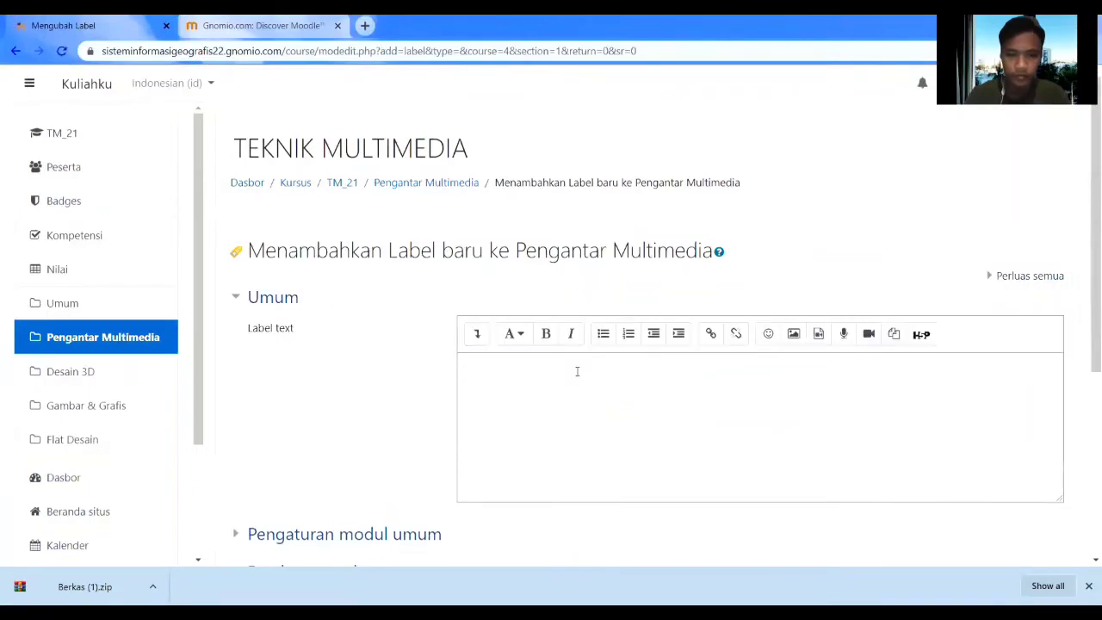
{"action": "left_click", "coordinate": [577, 370]}
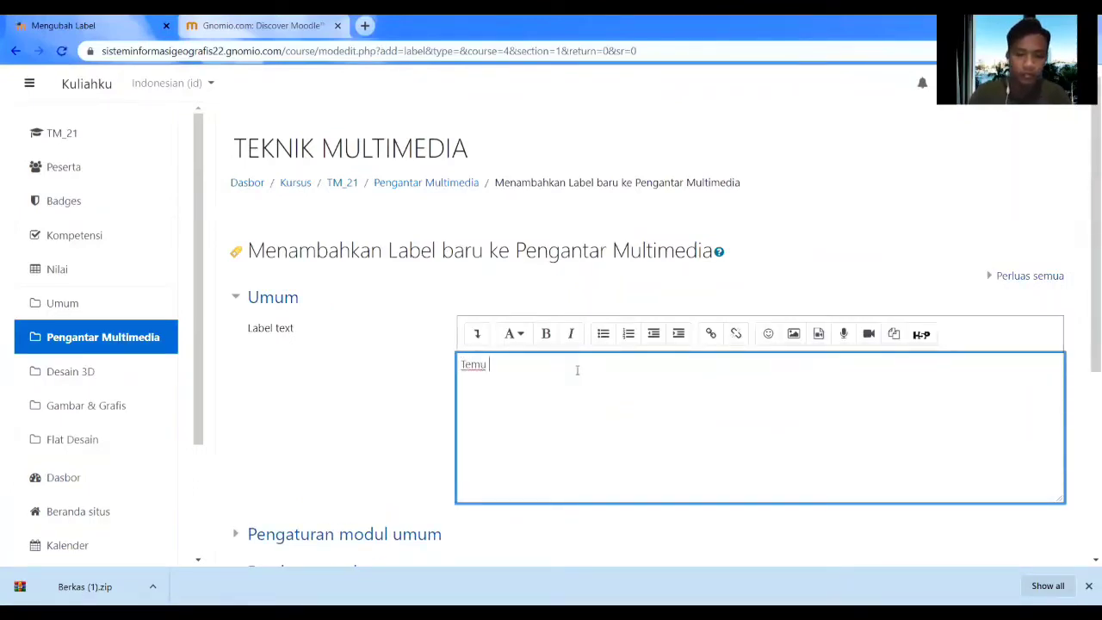
{"action": "type", "text": "Temu Kangen"}
{"action": "scroll", "coordinate": [882, 374], "scroll_direction": "down", "scroll_amount": 3}
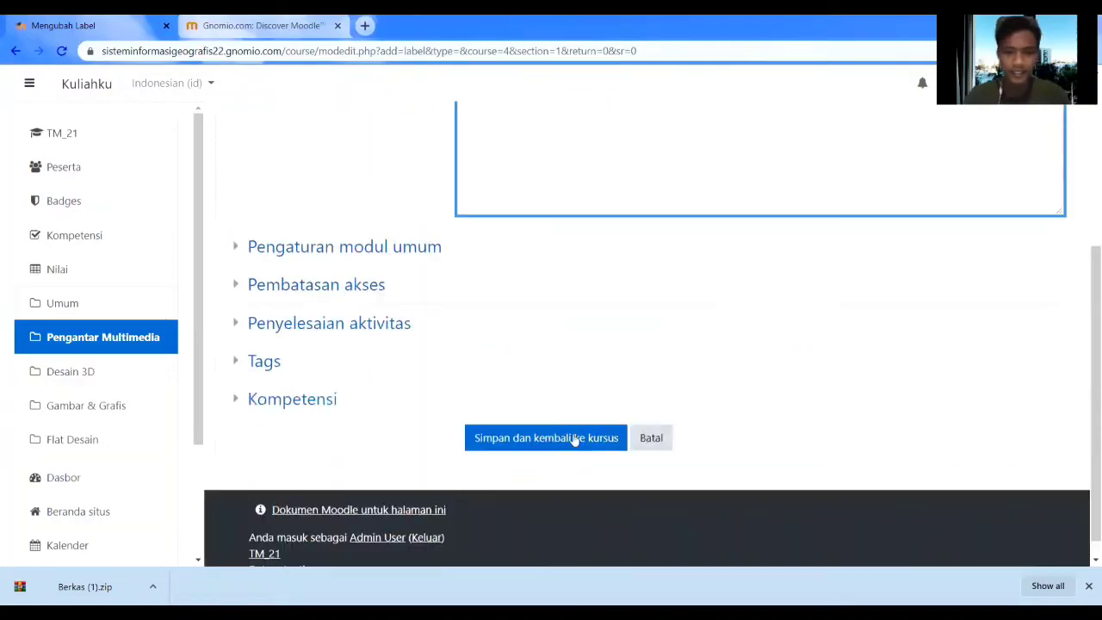
{"action": "left_click", "coordinate": [560, 445]}
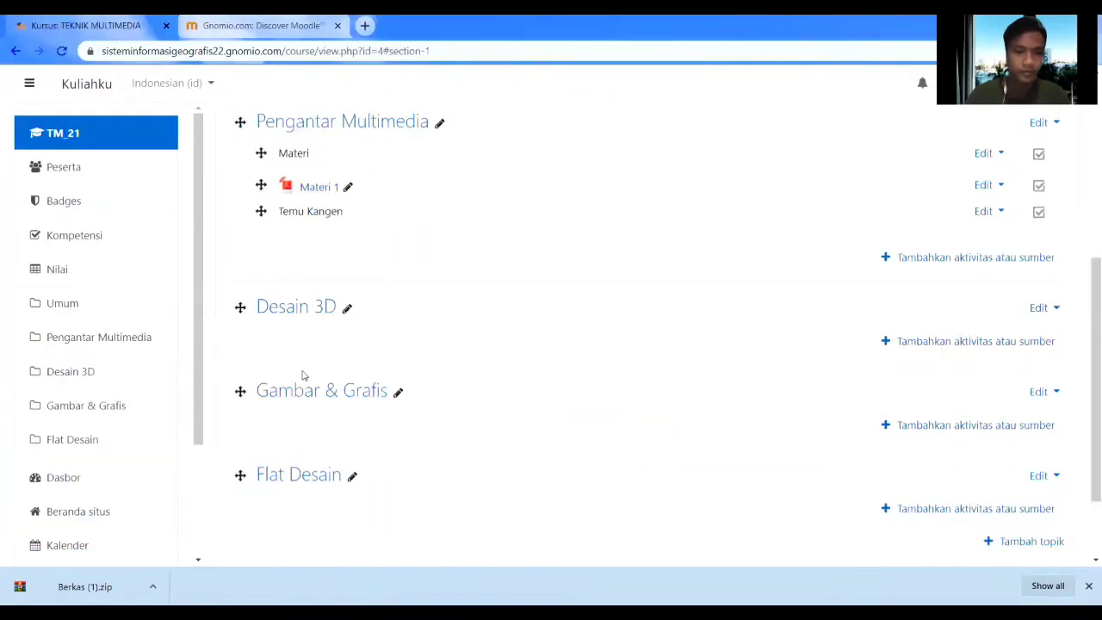
Start a new Obrolan chat named Temu Kangen and begin linking its introduction text.
{"action": "left_click", "coordinate": [939, 263]}
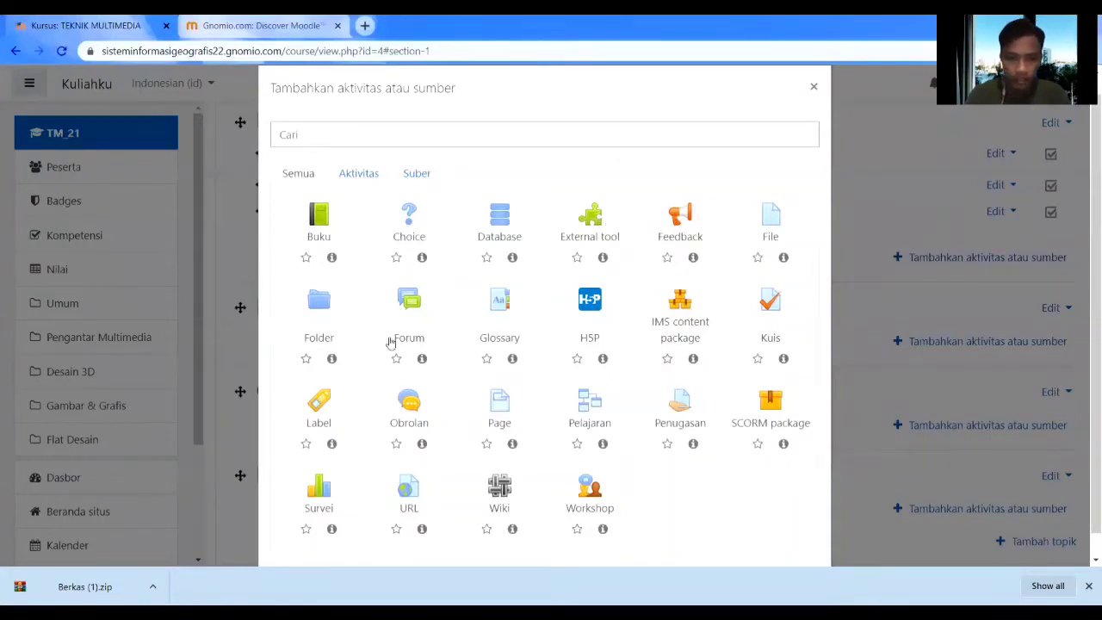
{"action": "left_click", "coordinate": [411, 416]}
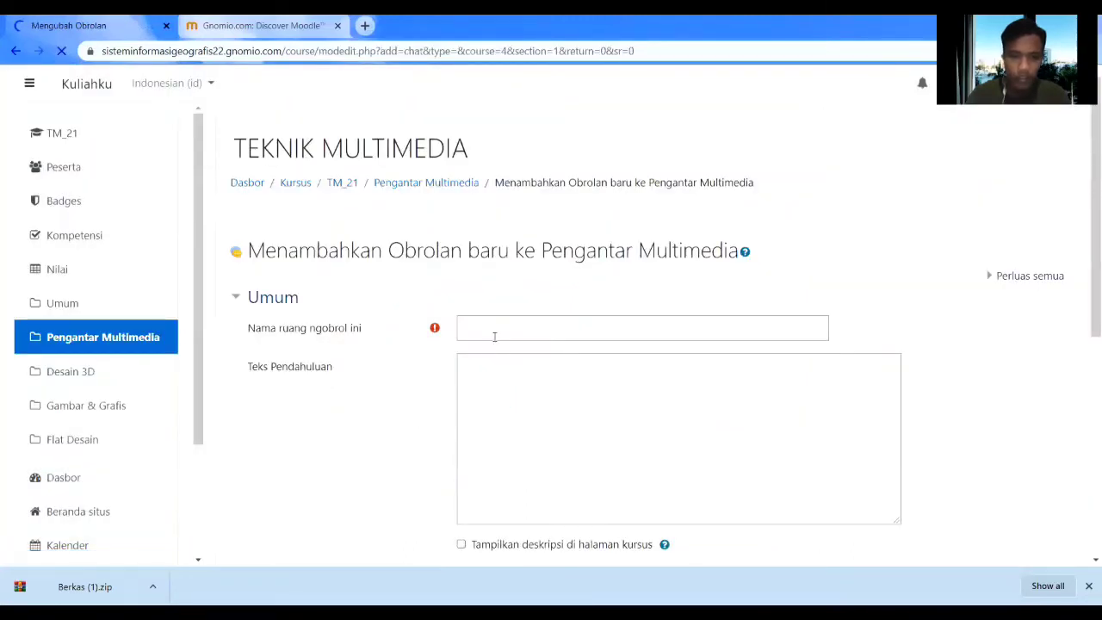
{"action": "left_click", "coordinate": [497, 331]}
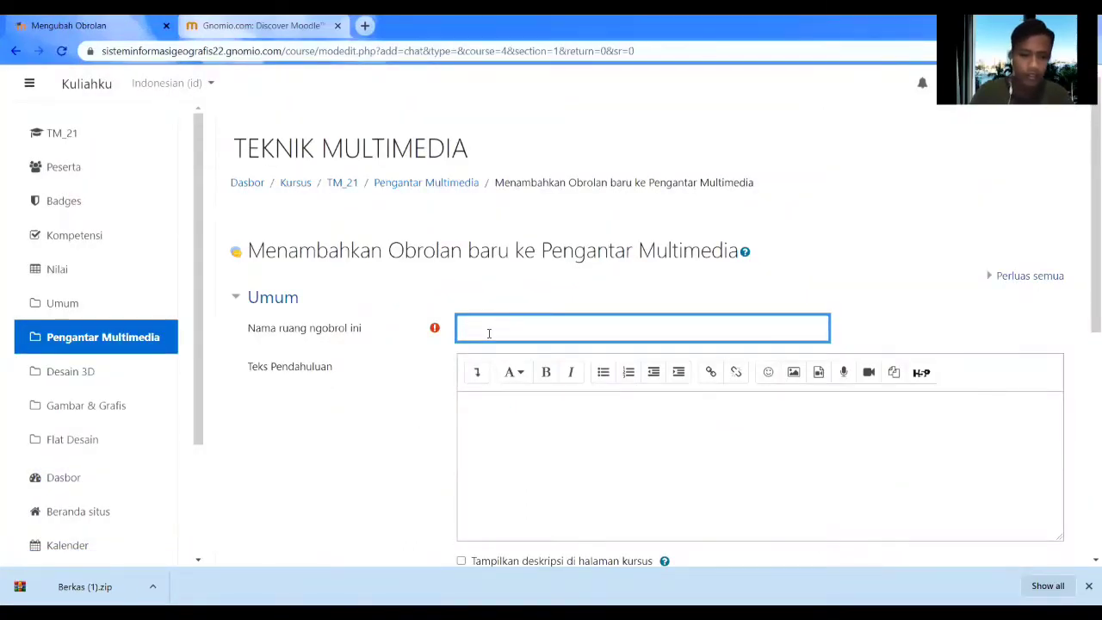
{"action": "type", "text": "Temp Ka"}
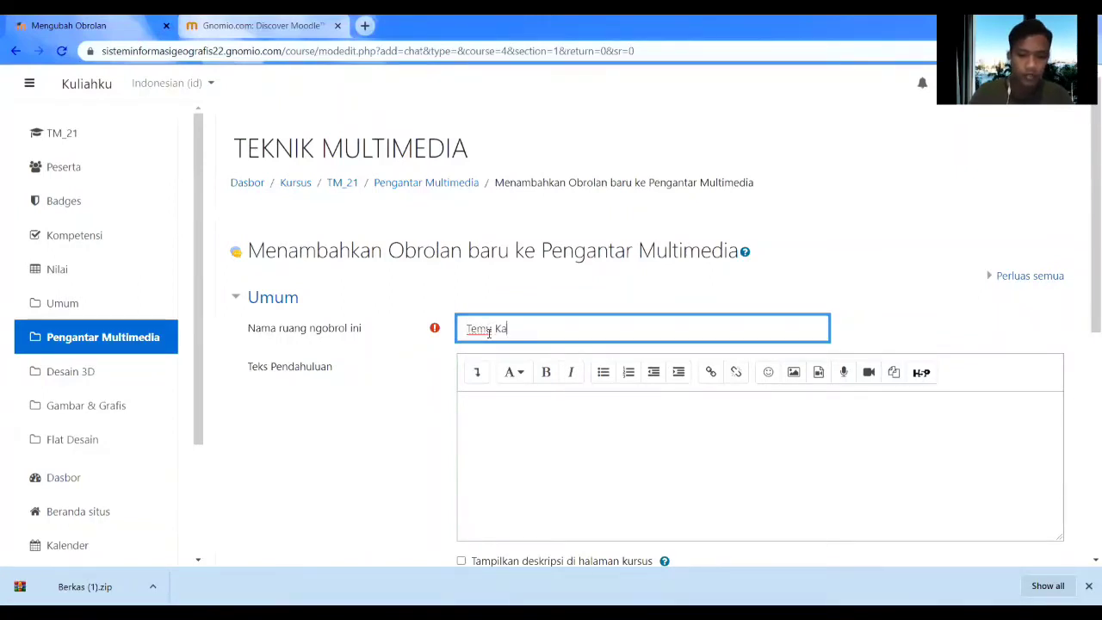
{"action": "type", "text": "ngen"}
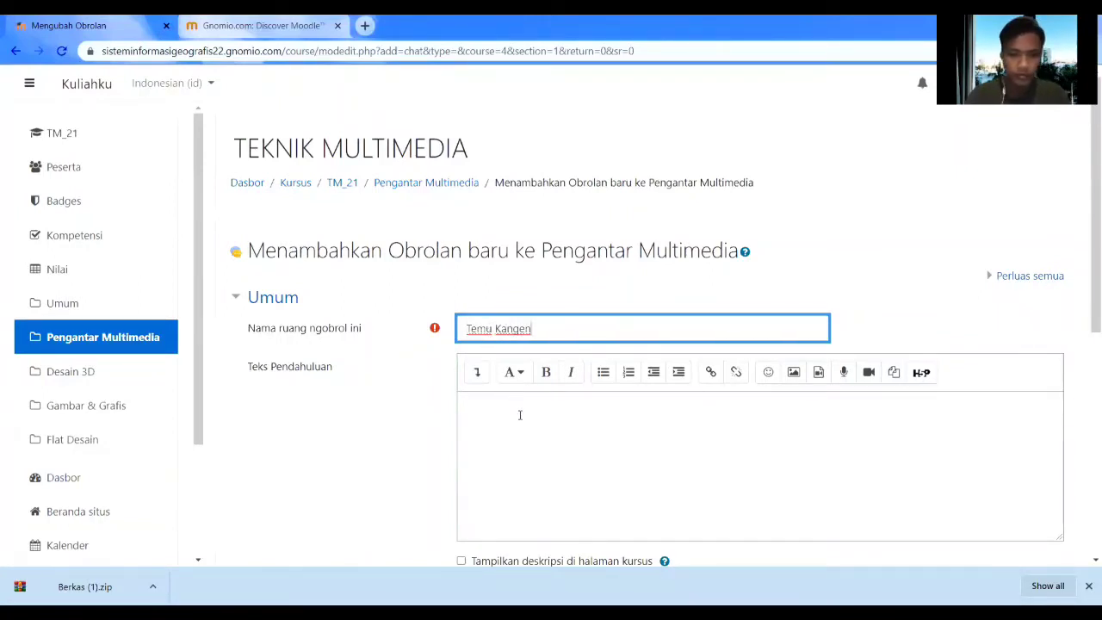
{"action": "scroll", "coordinate": [519, 415], "scroll_direction": "down", "scroll_amount": 3}
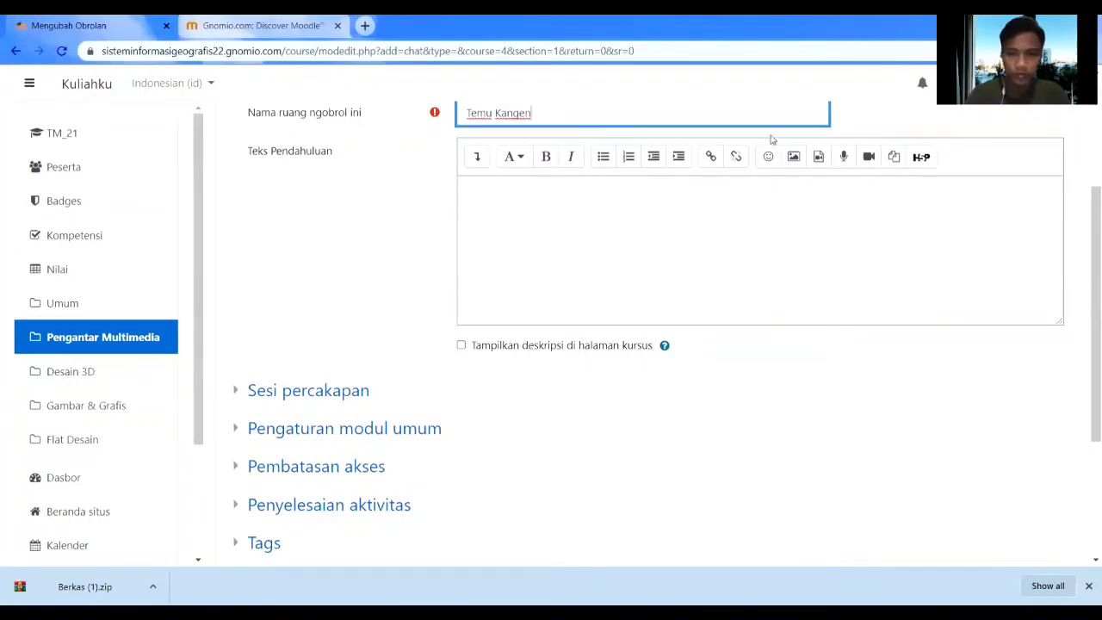
{"action": "left_click", "coordinate": [714, 158]}
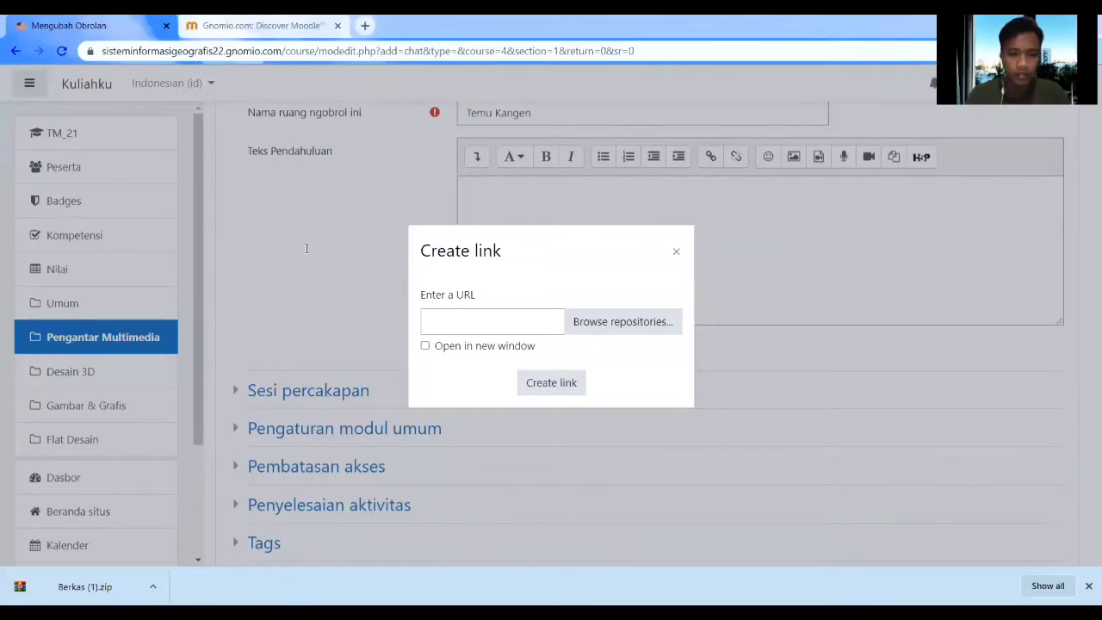
Insert the copied Google Meet address as a link in the chat introduction.
{"action": "left_click", "coordinate": [442, 319]}
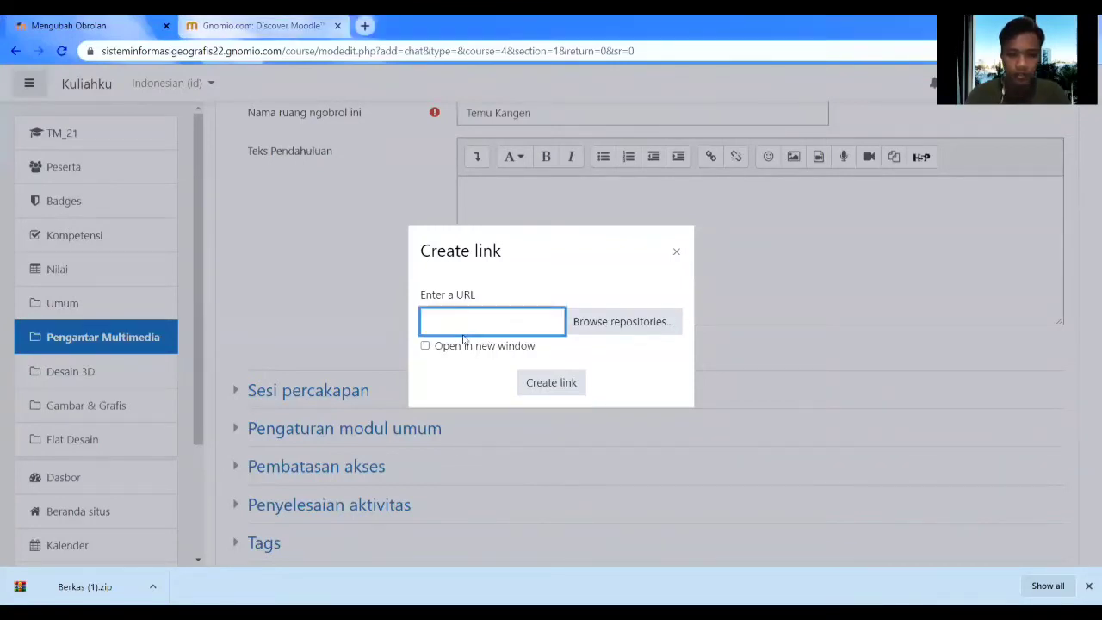
{"action": "left_click", "coordinate": [570, 384]}
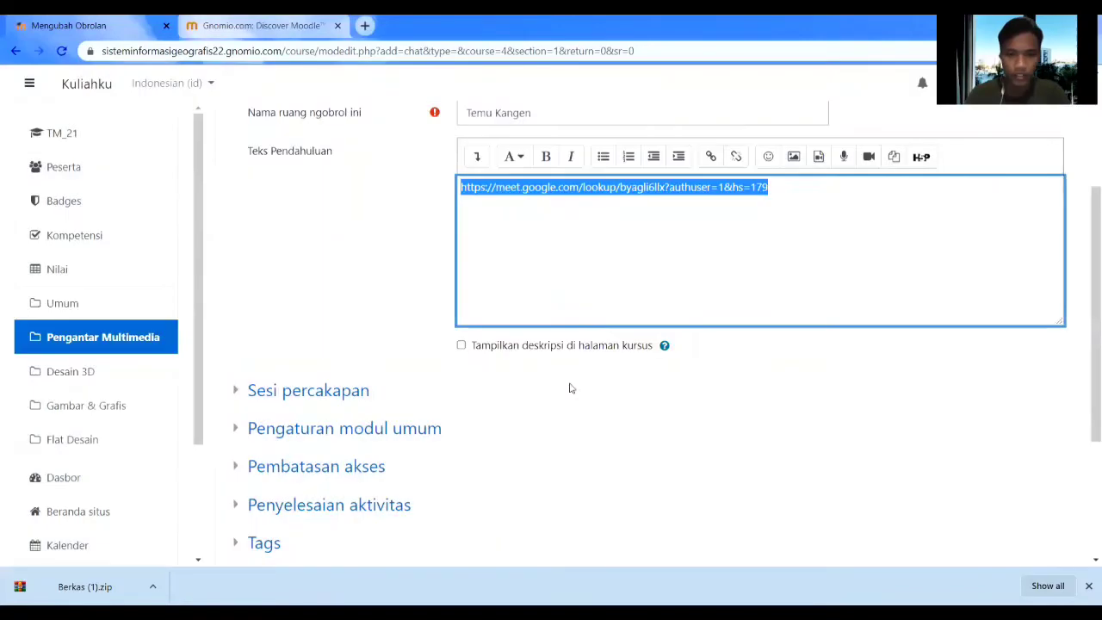
{"action": "left_click", "coordinate": [711, 157]}
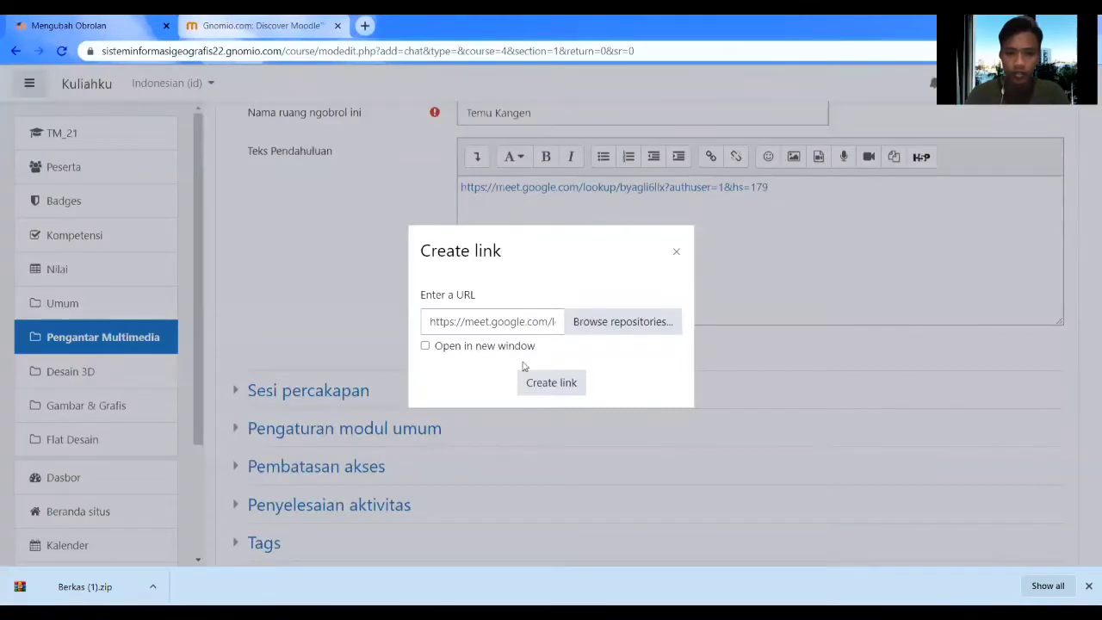
{"action": "left_click", "coordinate": [676, 249]}
Paste the welcome message above the Meet link, remove the extra blank line, and save the chat.
{"action": "left_click", "coordinate": [461, 186]}
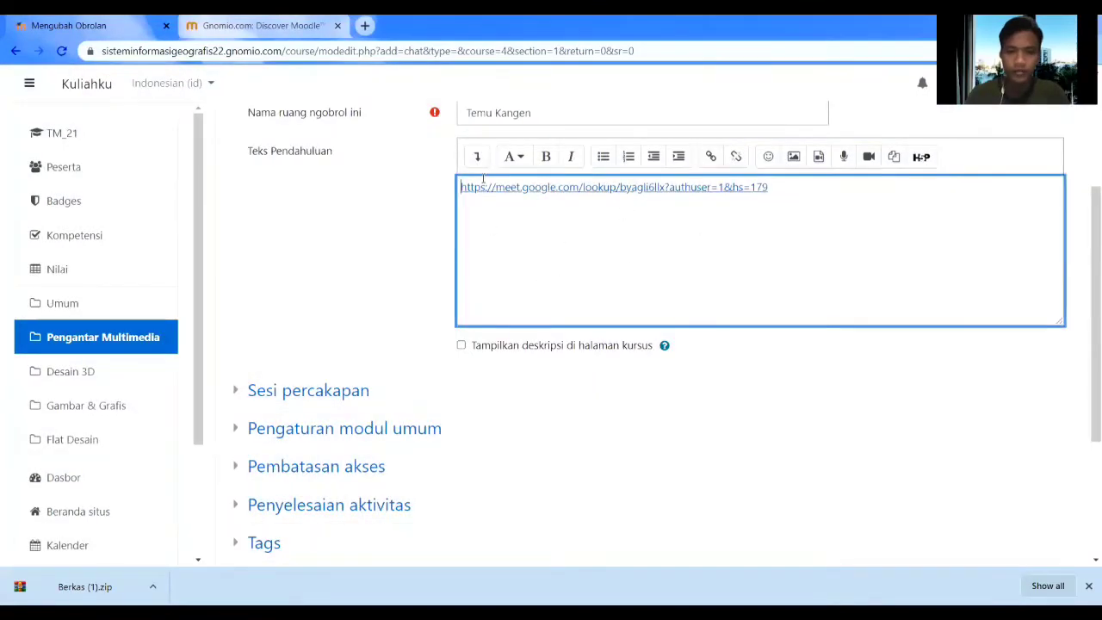
{"action": "key", "text": "Return"}
{"action": "key", "text": "Return"}
{"action": "left_click", "coordinate": [484, 190]}
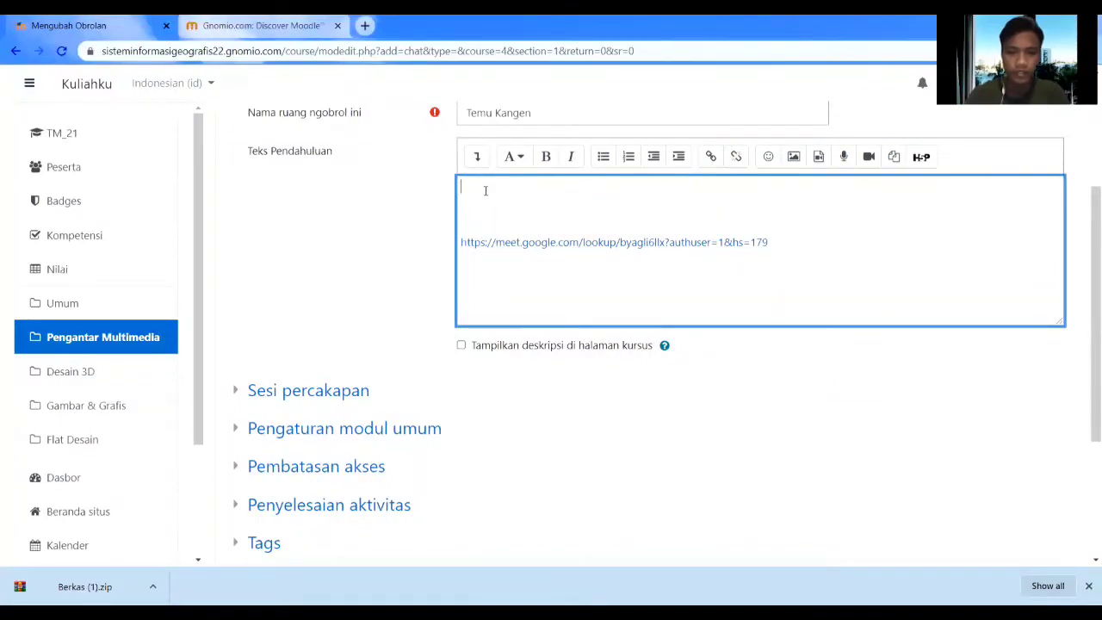
{"action": "key", "text": "alt+Tab"}
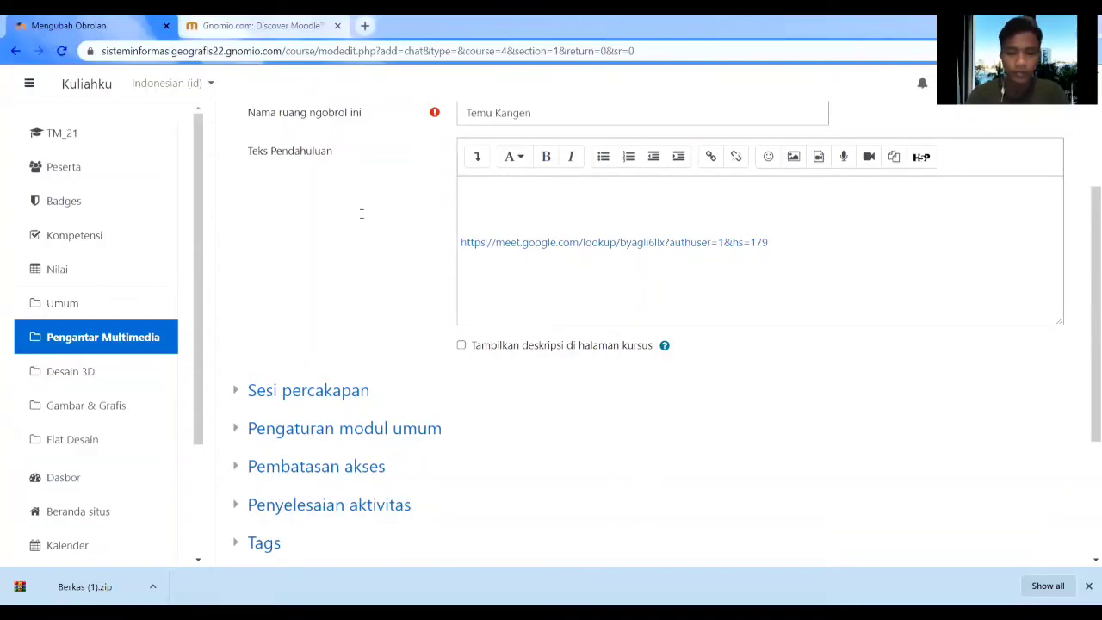
{"action": "left_click", "coordinate": [707, 264]}
{"action": "type", "text": "Selamat Siang Mahasiswa sekalian. Untuk perkuliah hari ini kita adakan secara synchronous, Silahkan saudara bisa bergabung melalui link Gmeet dibawah:"}
{"action": "left_click", "coordinate": [590, 269]}
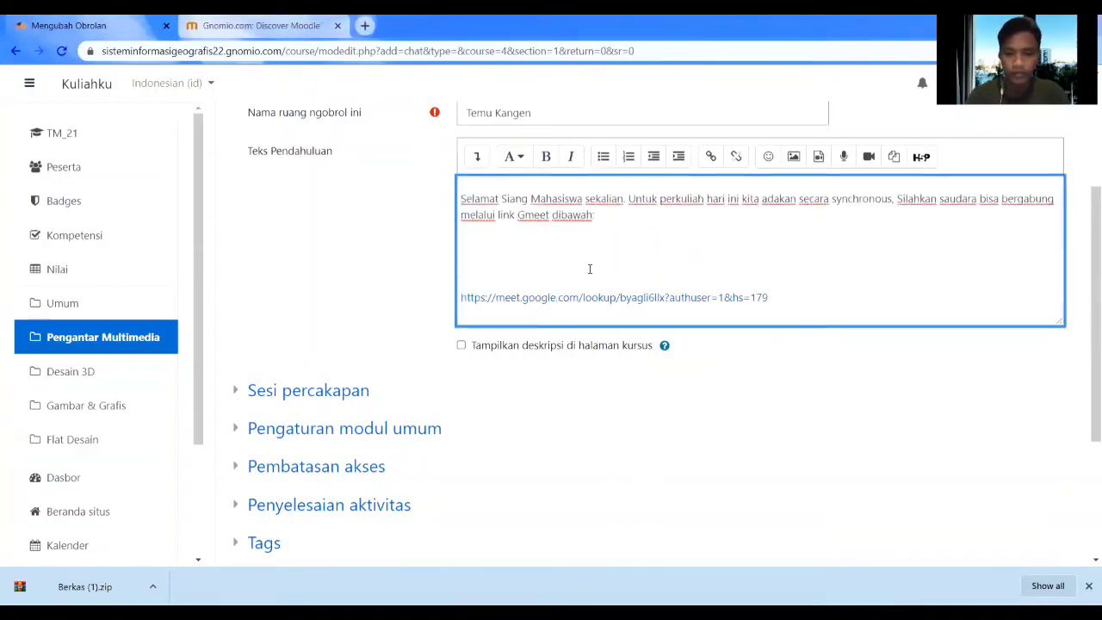
{"action": "key", "text": "BackSpace"}
{"action": "key", "text": "BackSpace"}
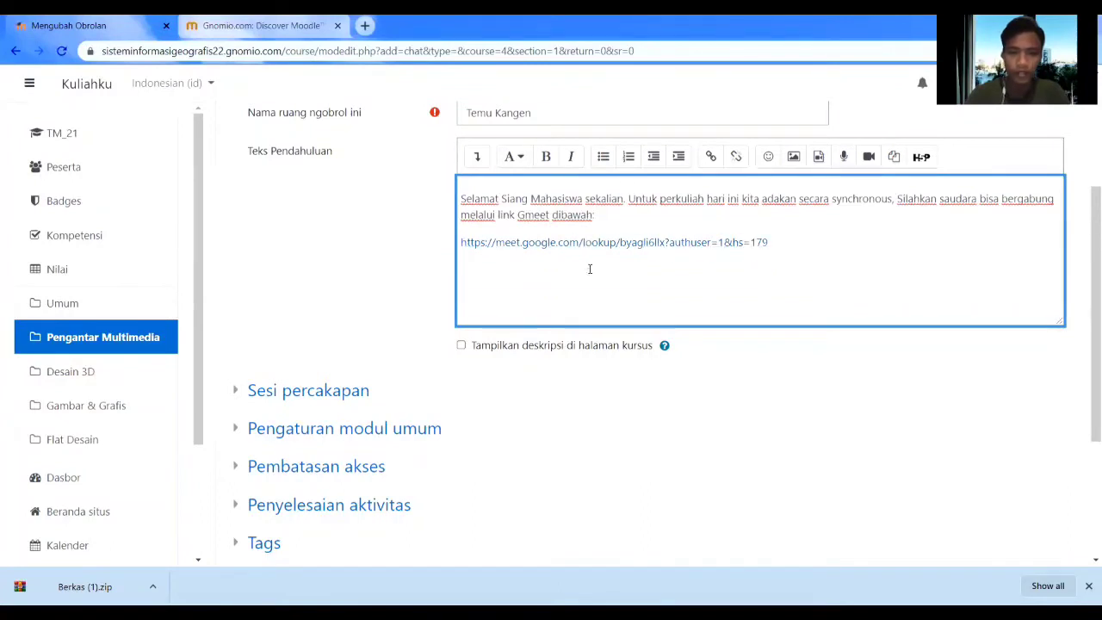
{"action": "scroll", "coordinate": [544, 348], "scroll_direction": "down", "scroll_amount": 3}
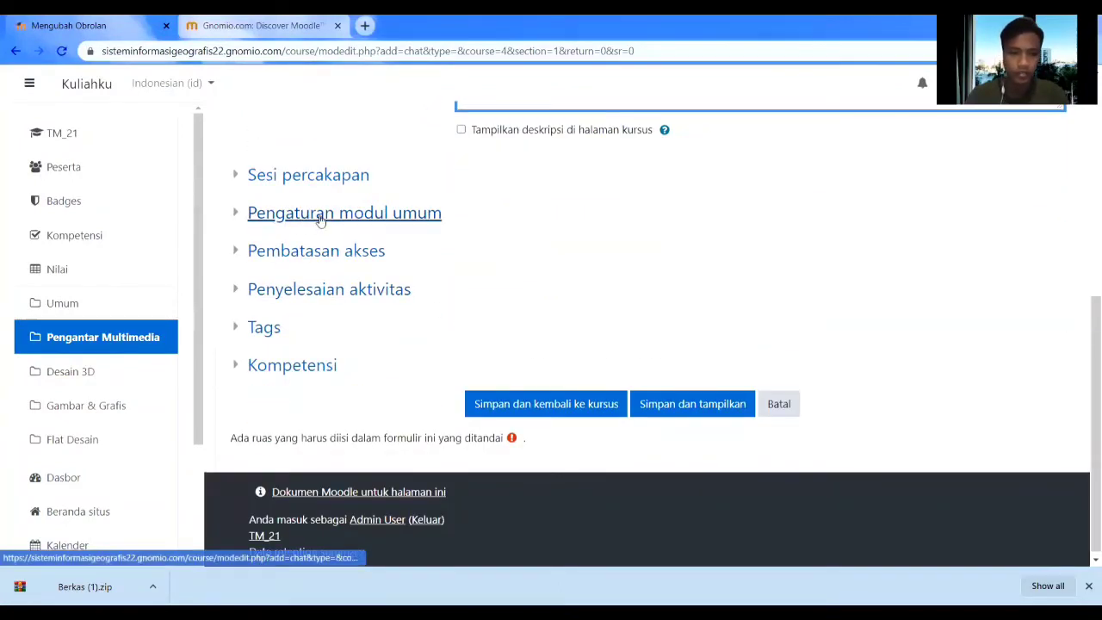
{"action": "left_click", "coordinate": [503, 406]}
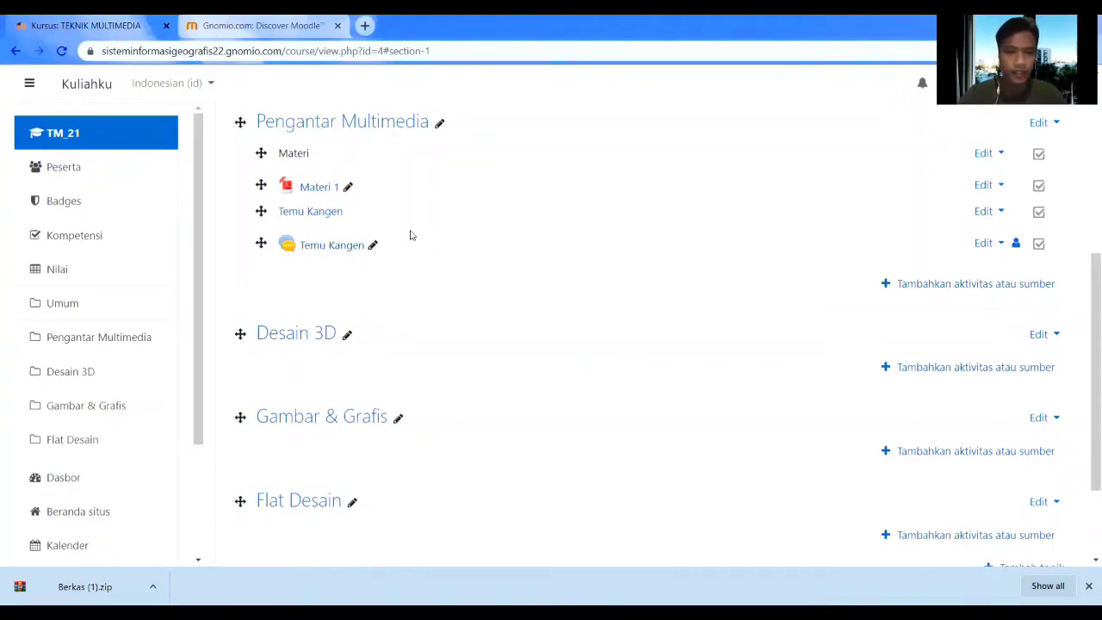
{"action": "left_click", "coordinate": [351, 248]}
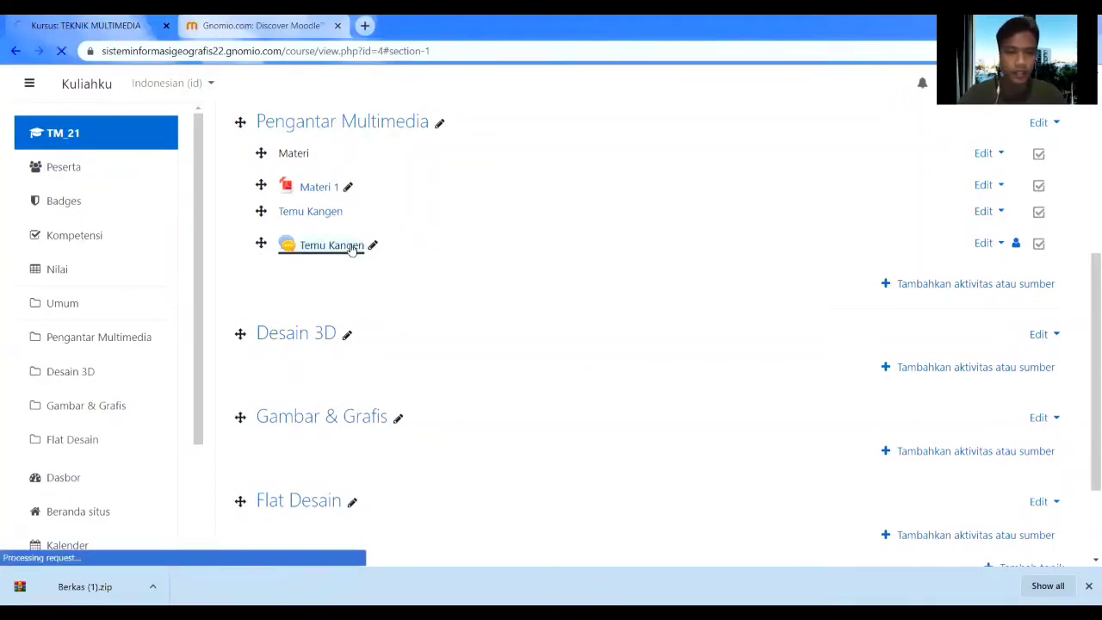
{"action": "scroll", "coordinate": [357, 262], "scroll_direction": "down", "scroll_amount": 3}
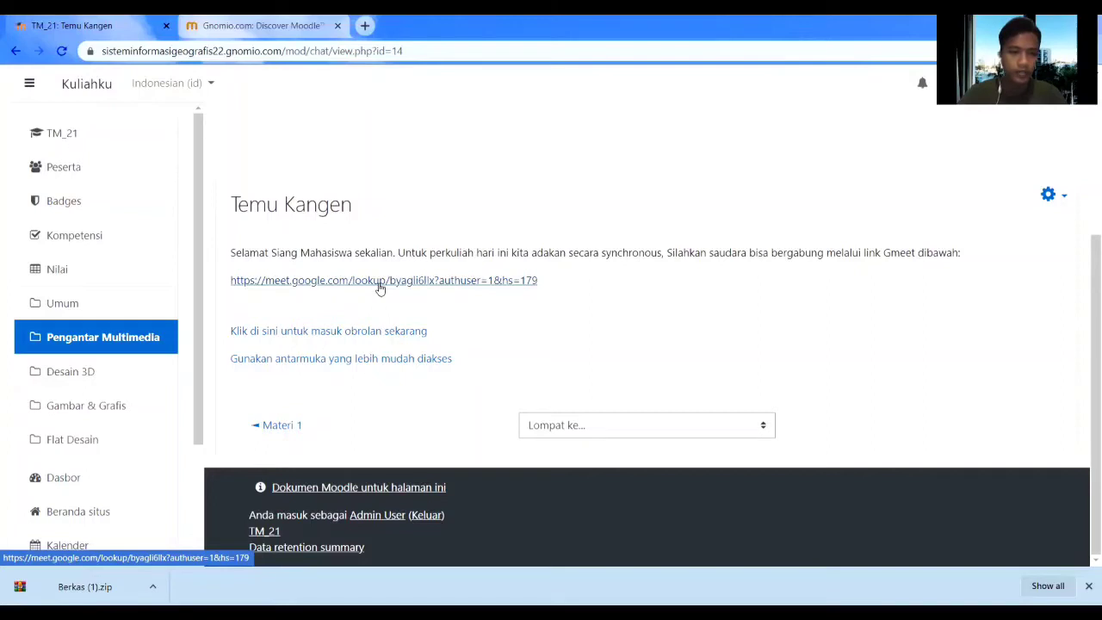
{"action": "scroll", "coordinate": [380, 289], "scroll_direction": "up", "scroll_amount": 3}
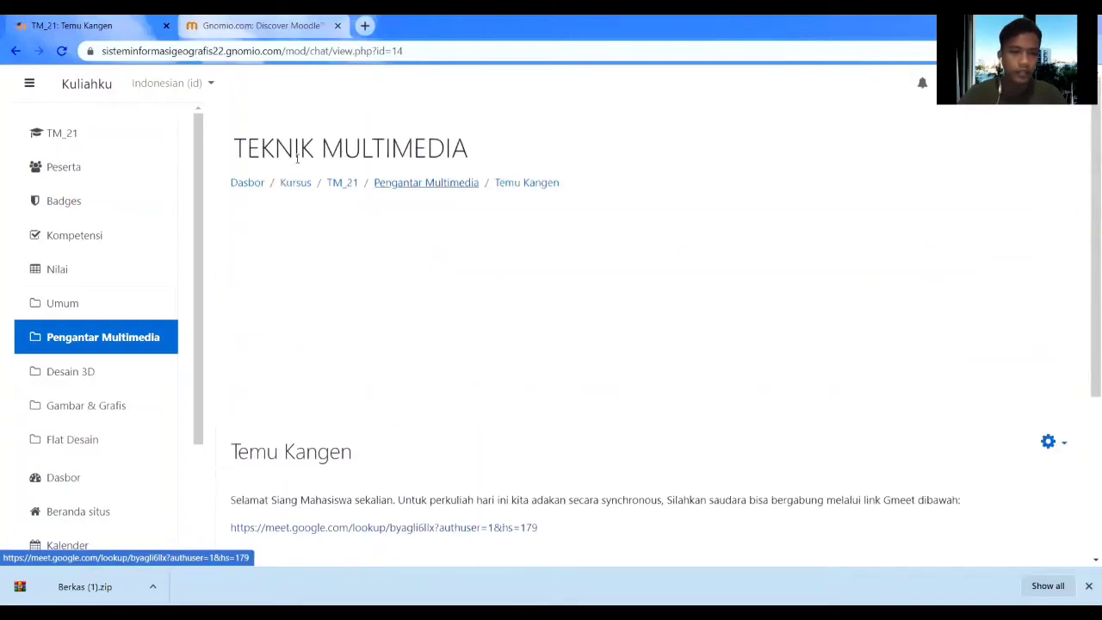
{"action": "left_click", "coordinate": [13, 51]}
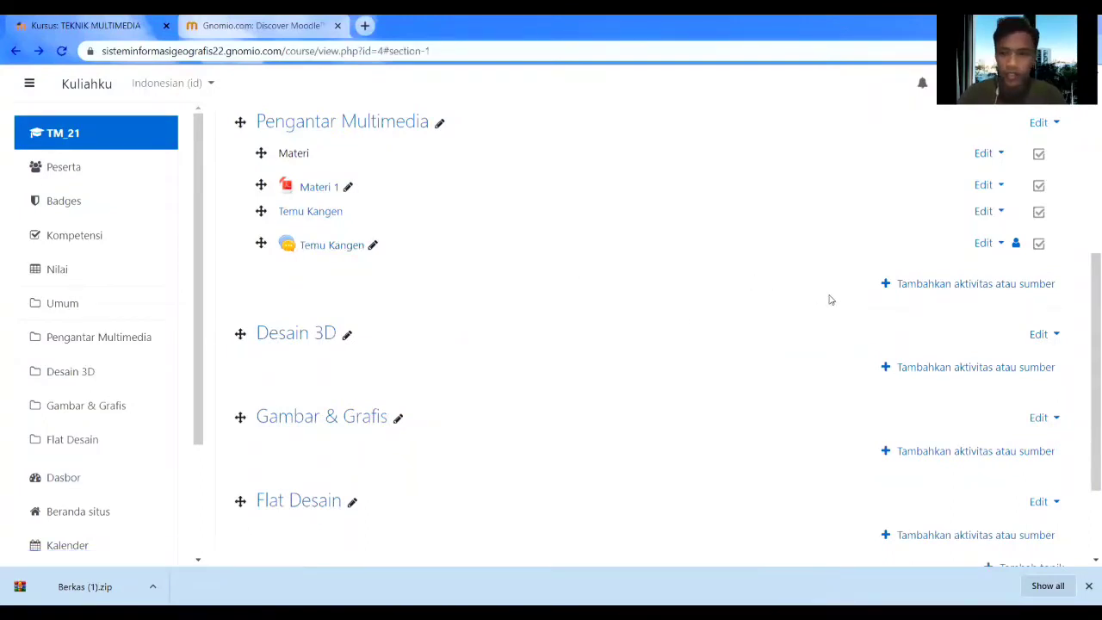
Create a new assignment in Pengantar Multimedia named 'Tugas 1'.
{"action": "left_click", "coordinate": [917, 287]}
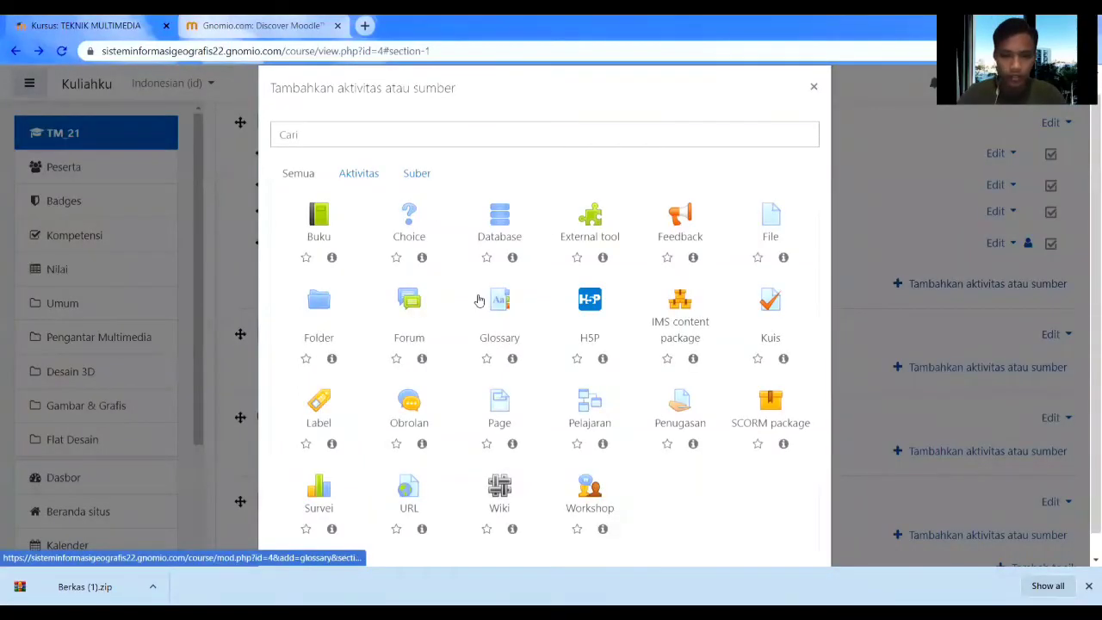
{"action": "scroll", "coordinate": [479, 299], "scroll_direction": "down", "scroll_amount": 1}
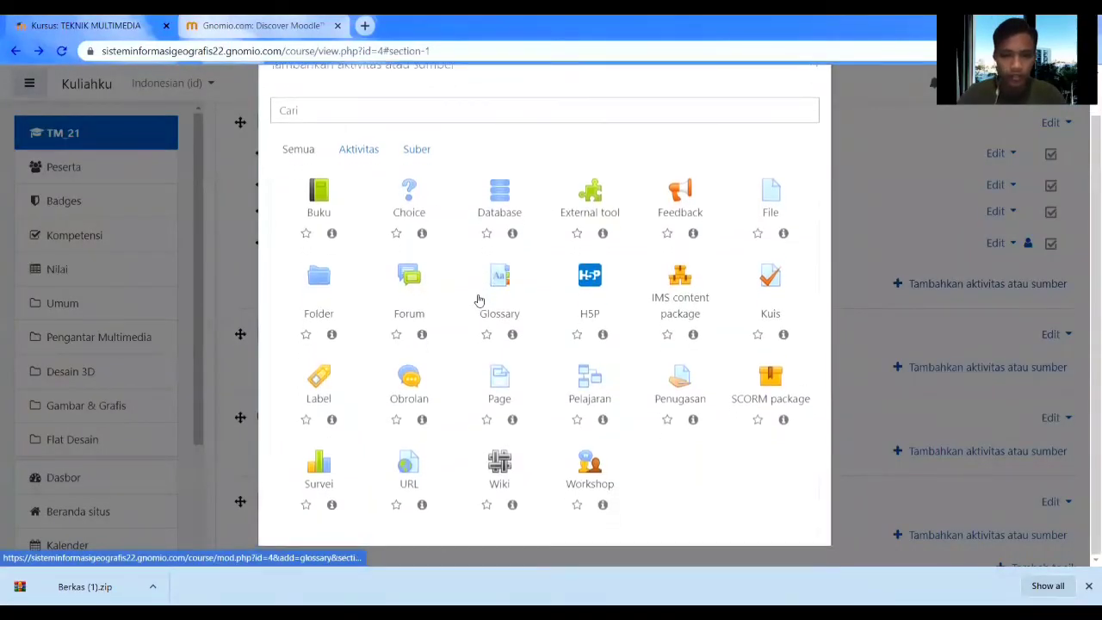
{"action": "left_click", "coordinate": [681, 391]}
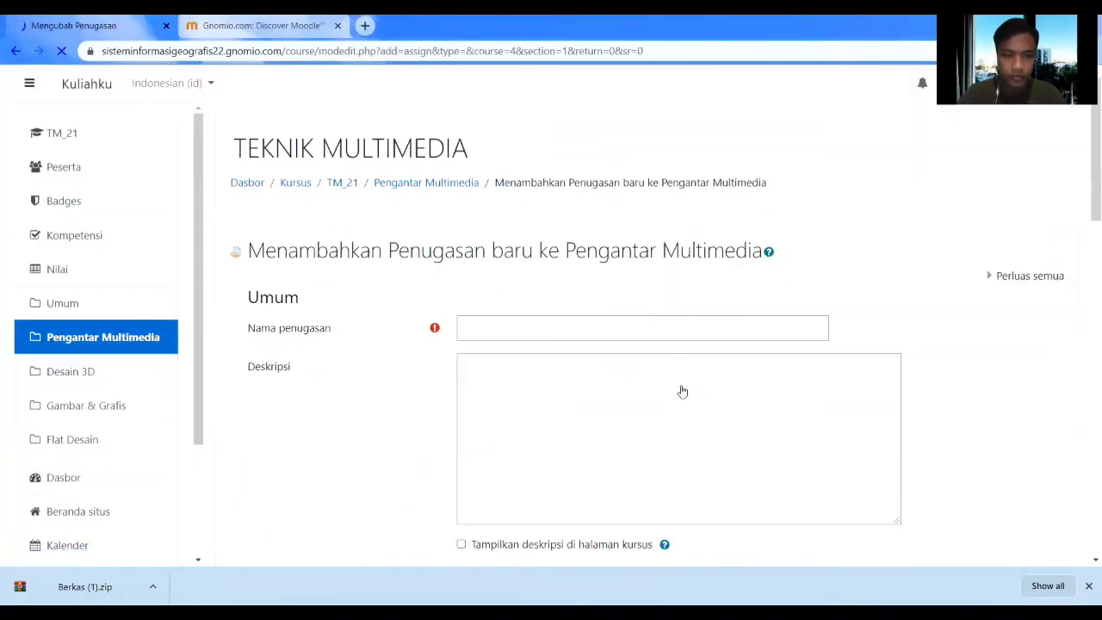
{"action": "left_click", "coordinate": [631, 327]}
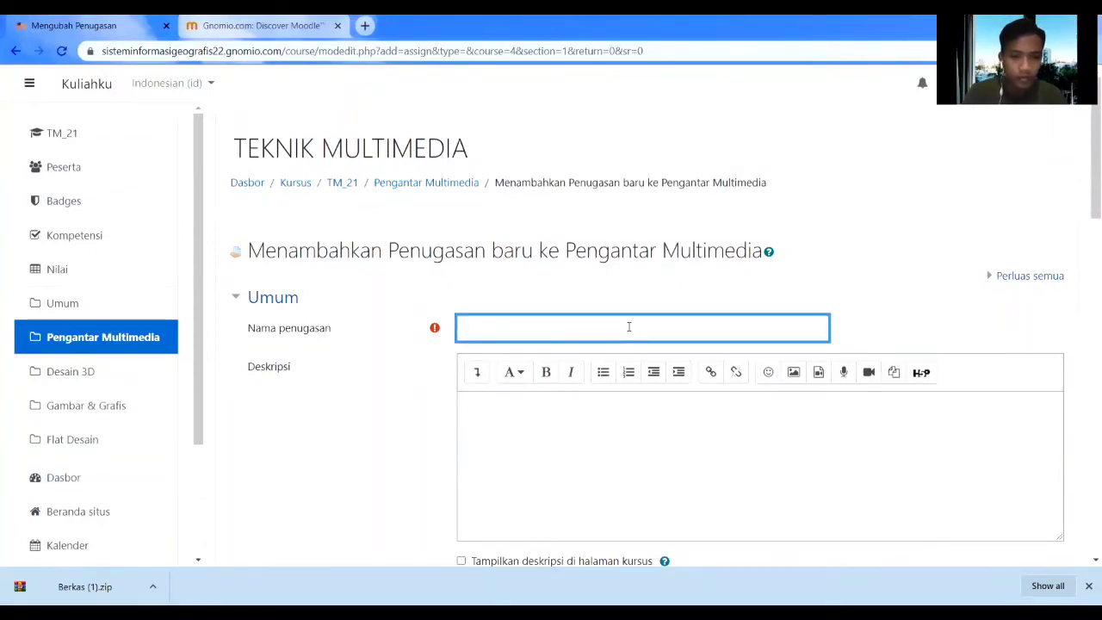
{"action": "type", "text": "TUgas"}
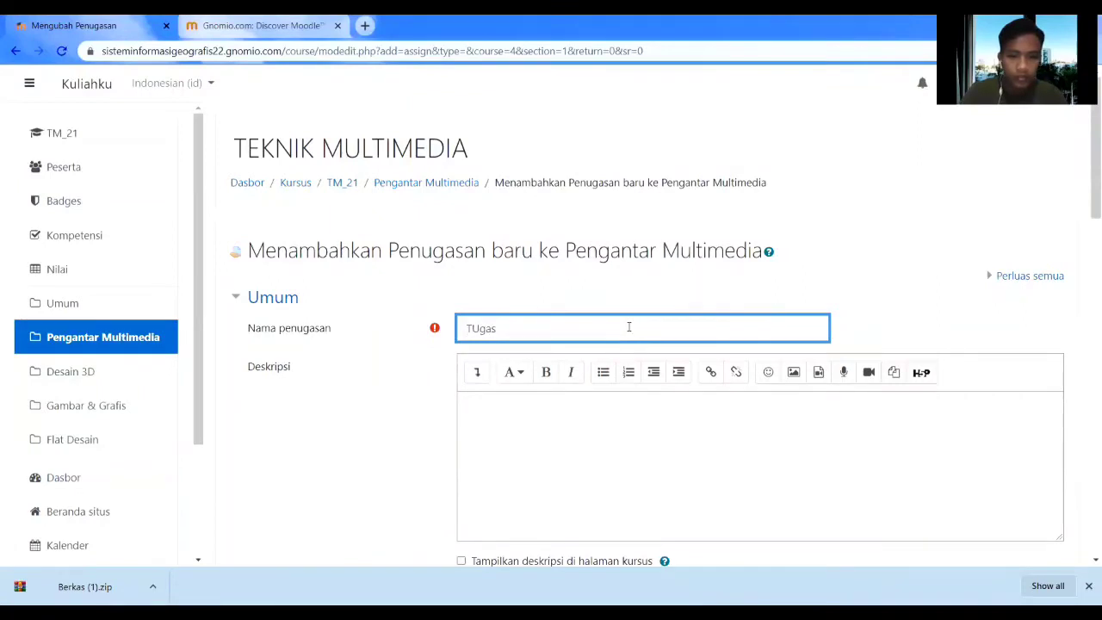
{"action": "key", "text": "BackSpace"}
{"action": "key", "text": "BackSpace"}
{"action": "key", "text": "BackSpace"}
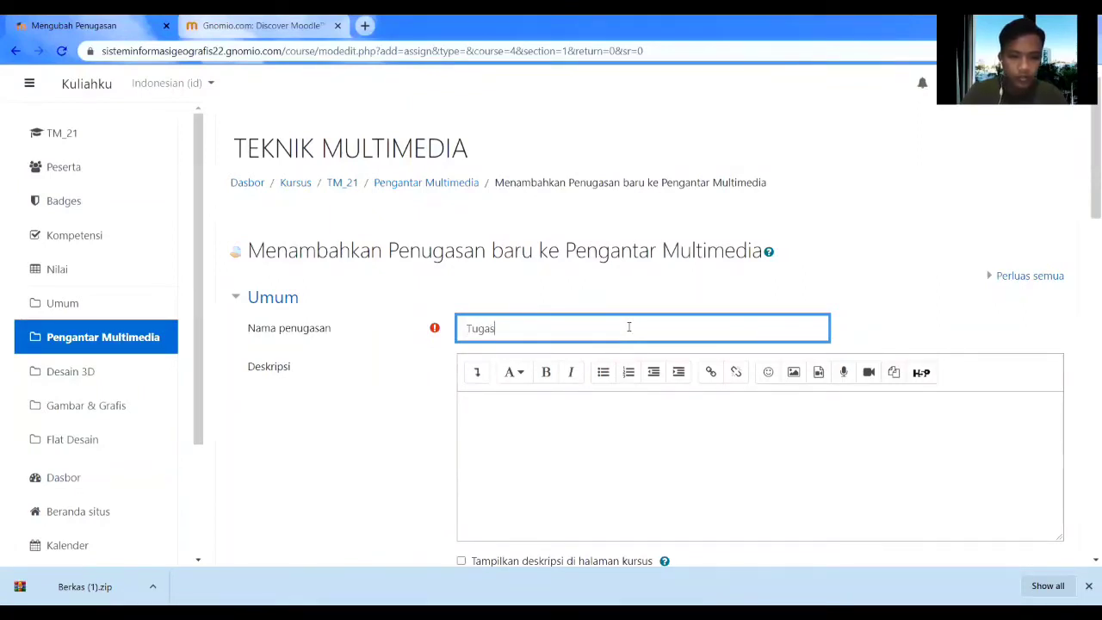
{"action": "type", "text": "1"}
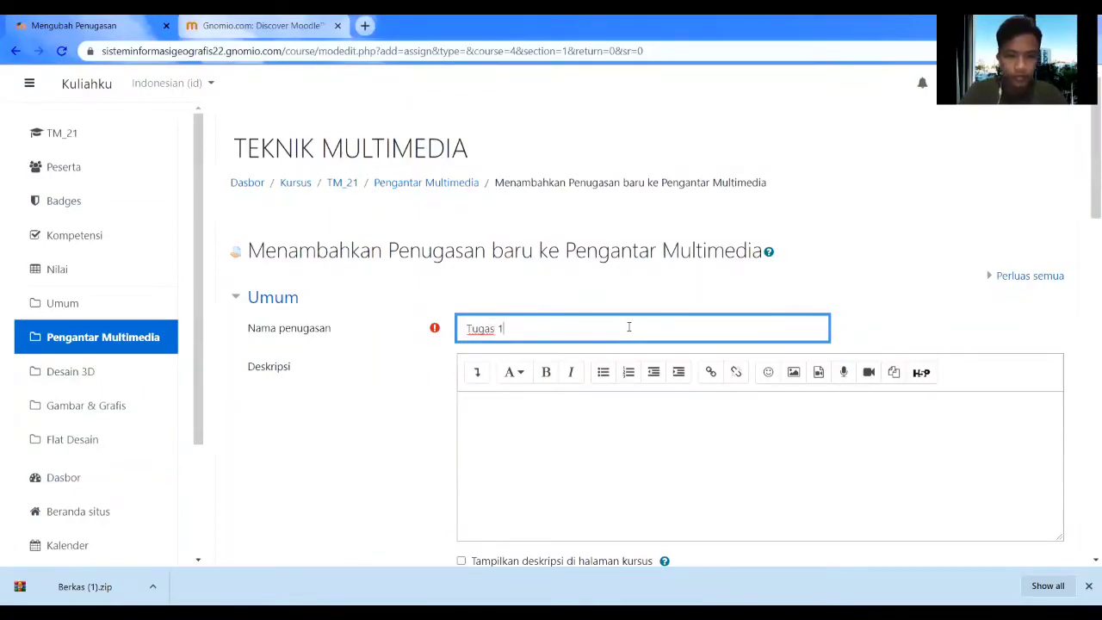
Write the description about doing the uploaded exercise and attach SOAL LATIHAN.pdf as an extra file.
{"action": "left_click", "coordinate": [537, 432]}
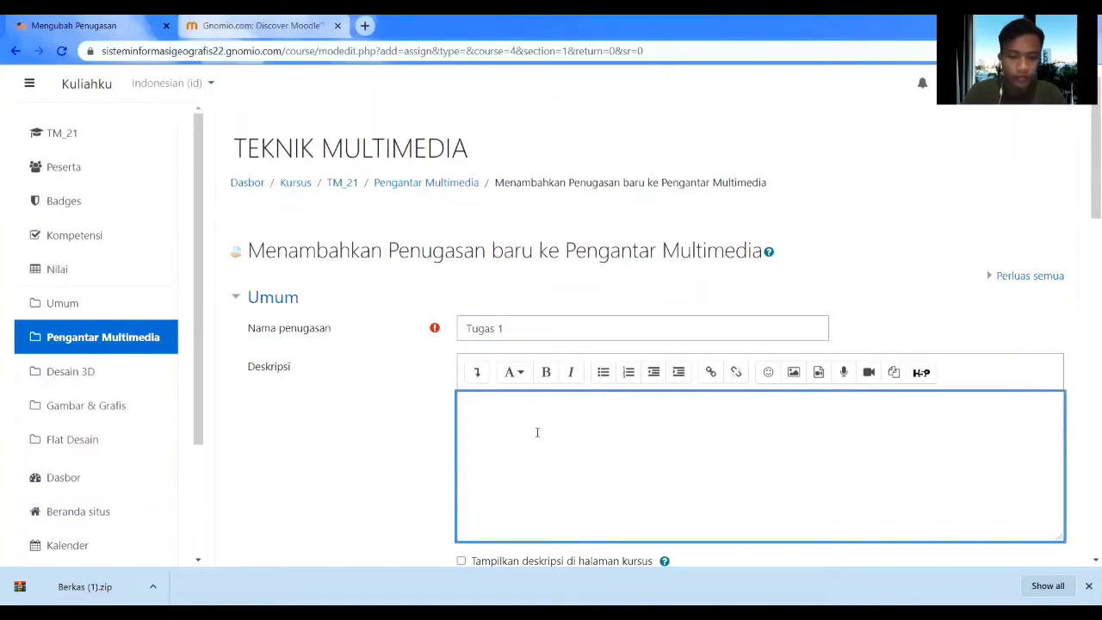
{"action": "type", "text": "Setel"}
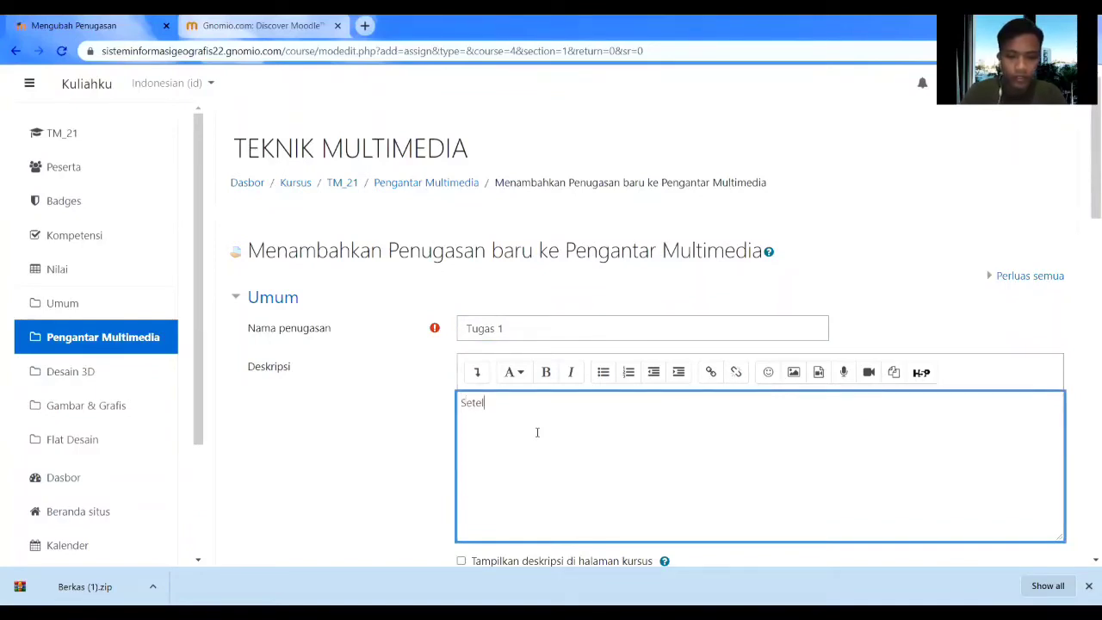
{"action": "type", "text": "ah memba"}
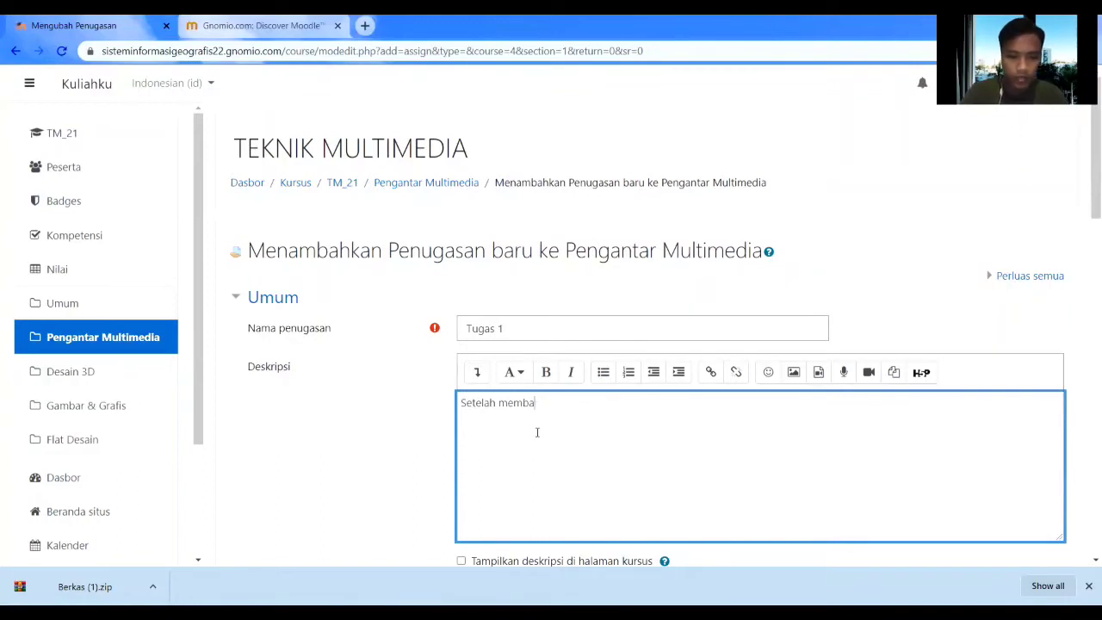
{"action": "type", "text": "nca ate"}
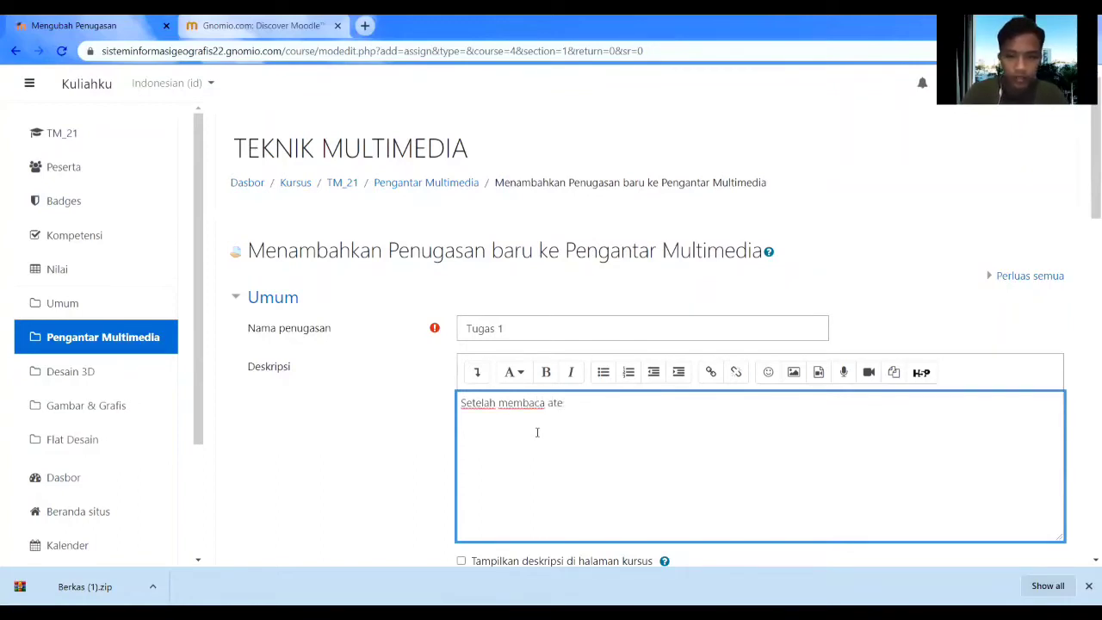
{"action": "type", "text": "mater"}
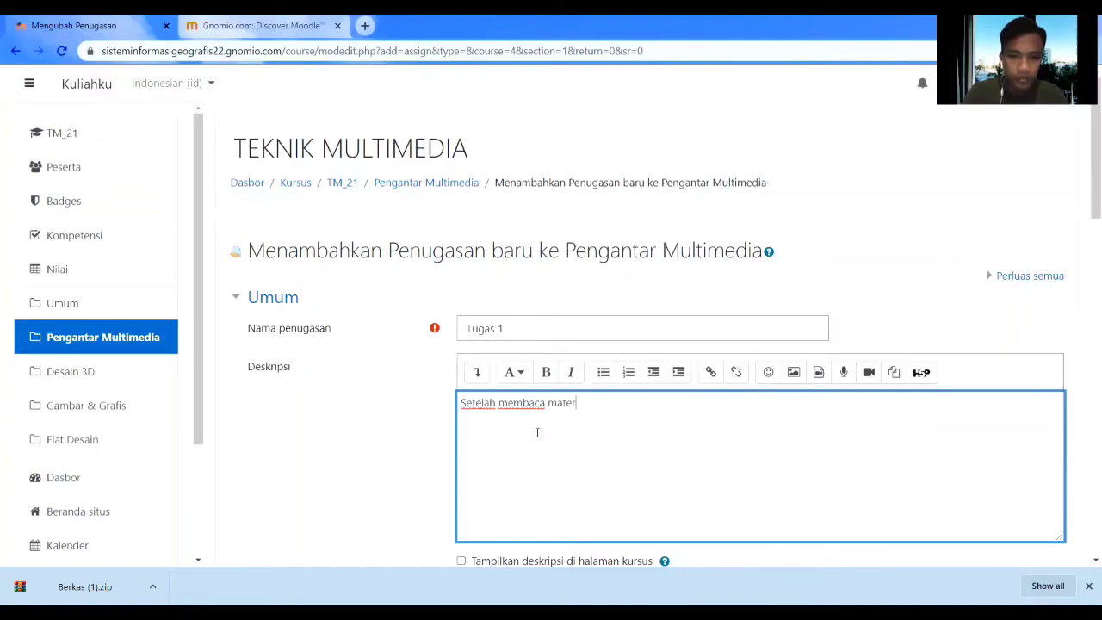
{"action": "type", "text": "i tema"}
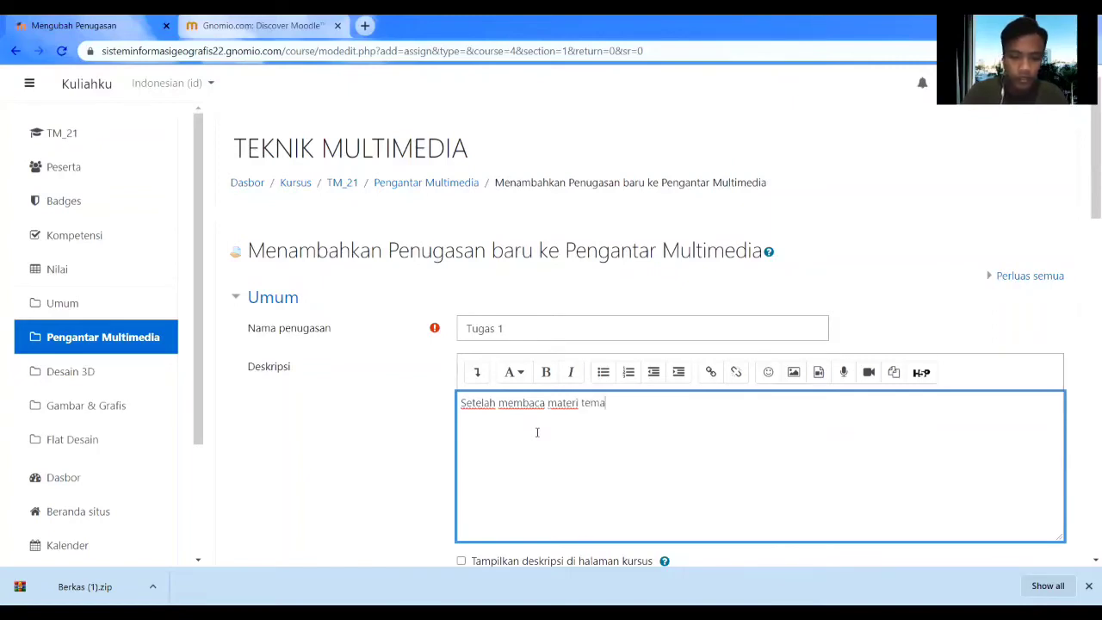
{"action": "type", "text": "n-teman "}
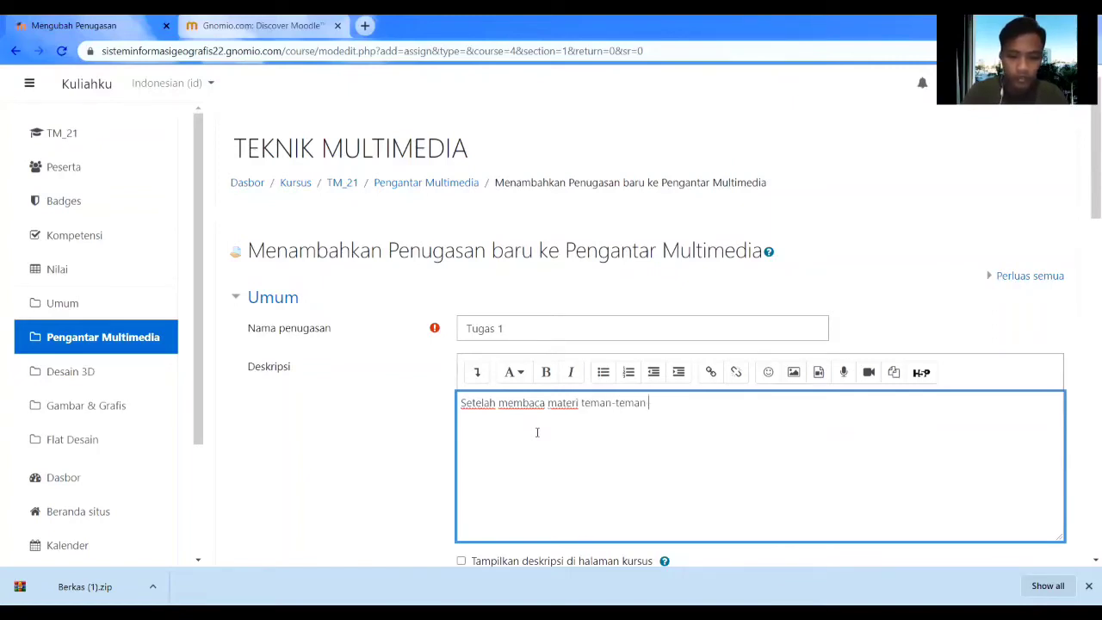
{"action": "type", "text": "bisa m"}
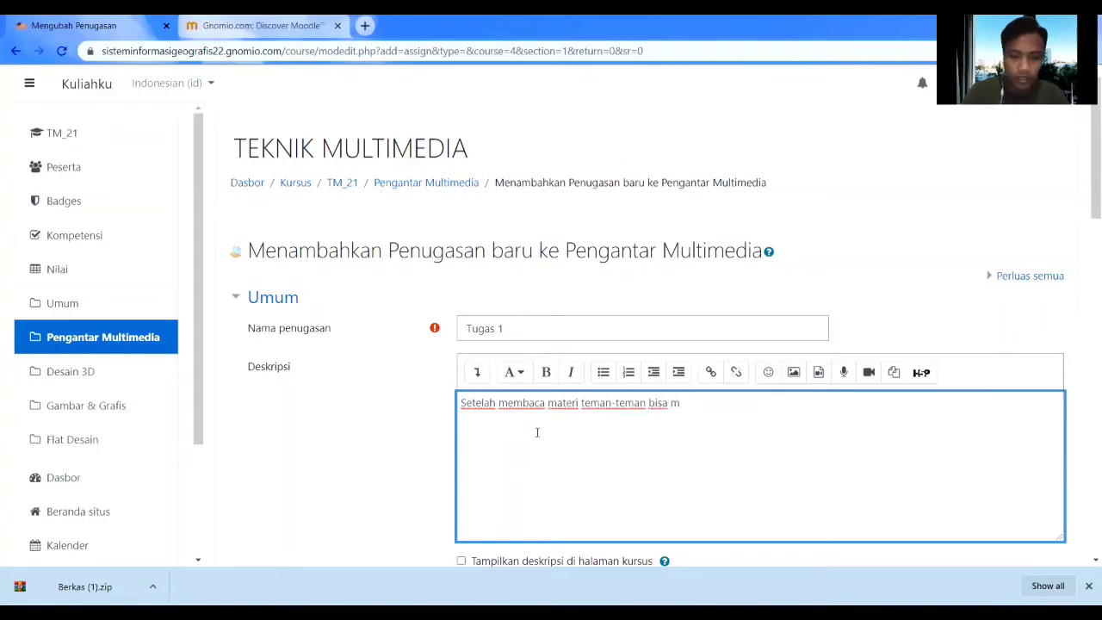
{"action": "type", "text": "engerjakan"}
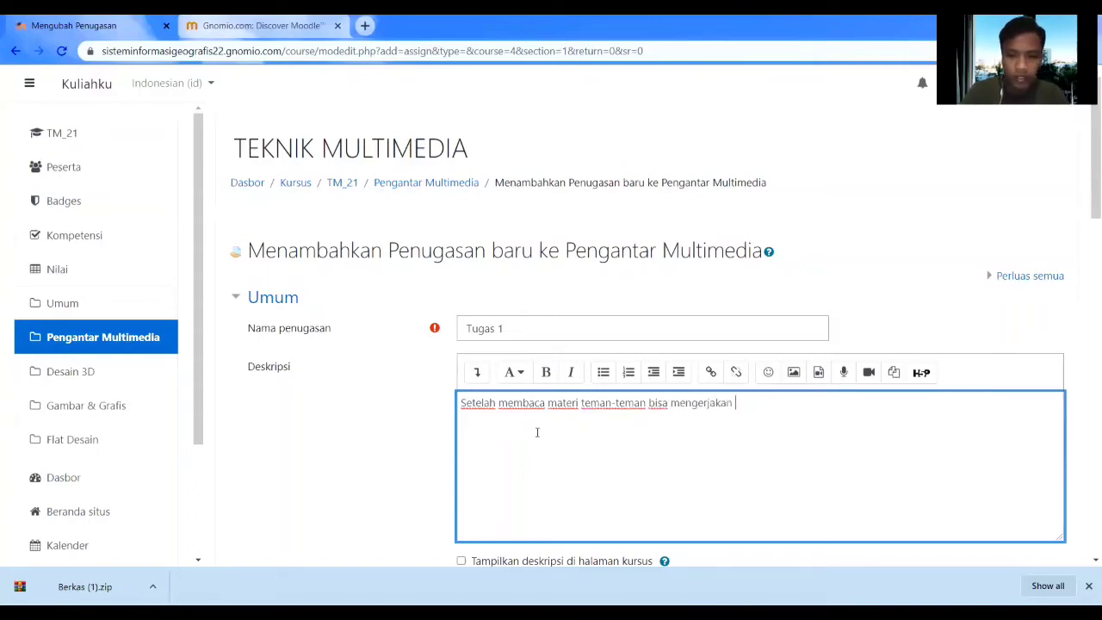
{"action": "type", "text": " latihan"}
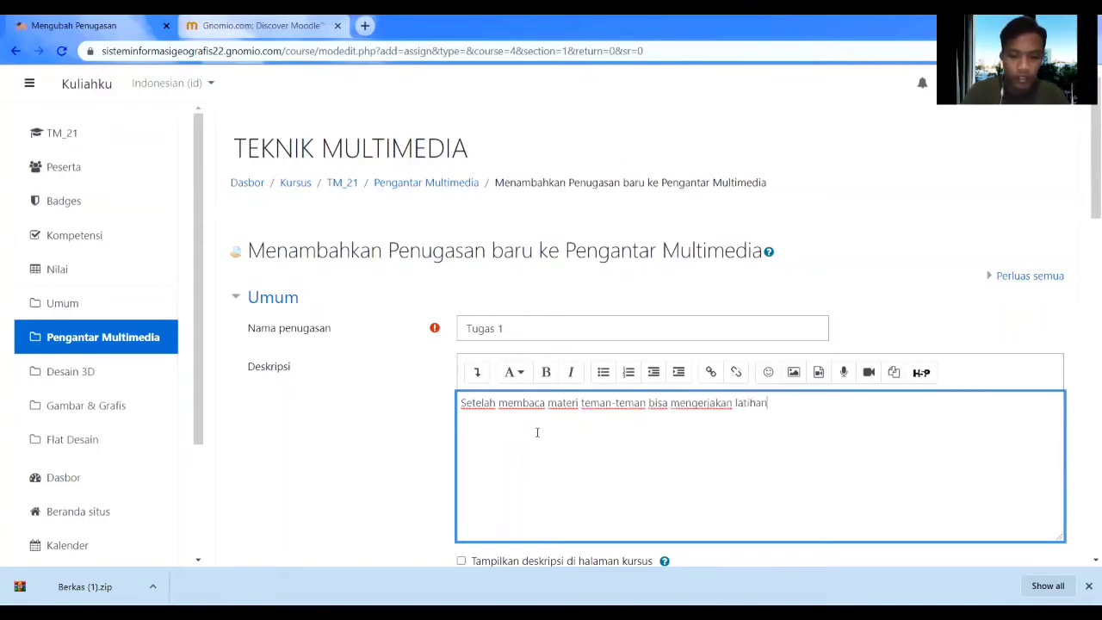
{"action": "type", "text": " yang"}
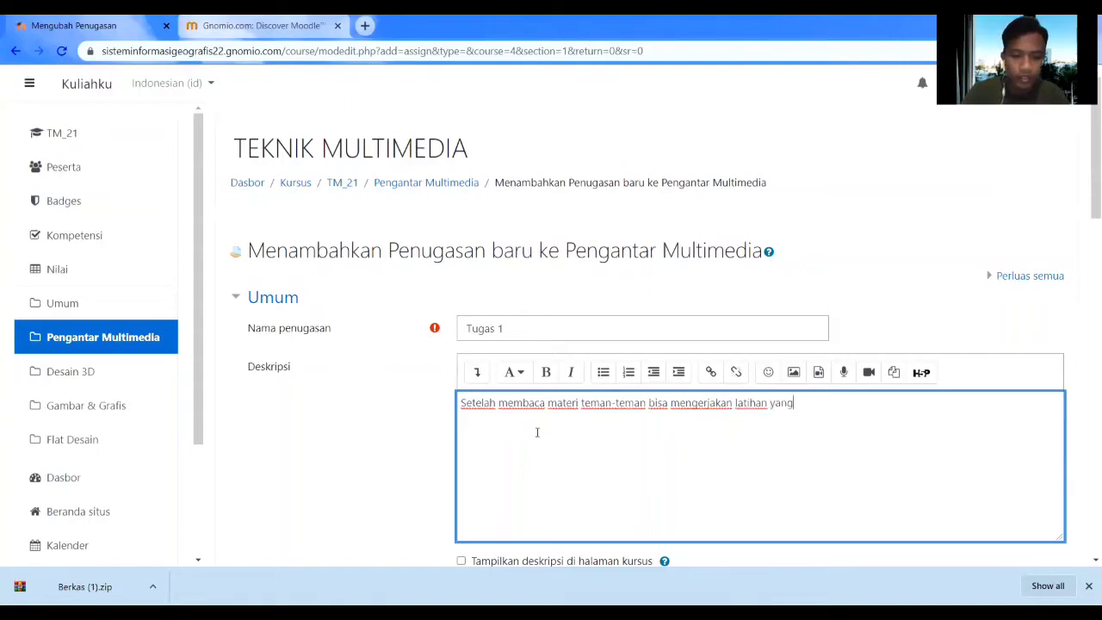
{"action": "type", "text": " sudah say"}
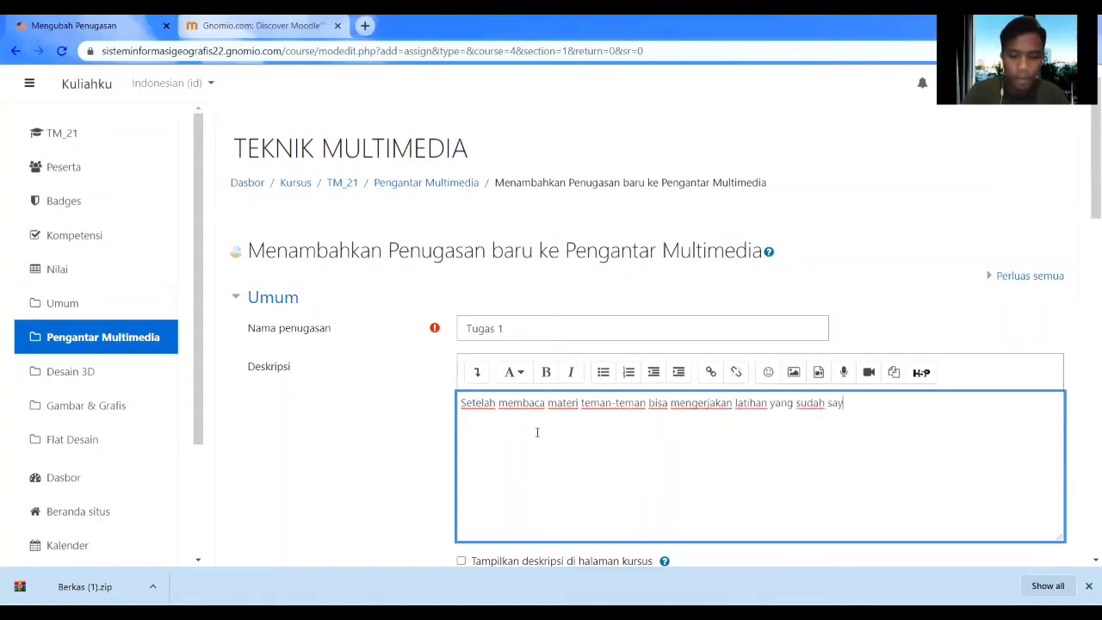
{"action": "type", "text": "a upload."}
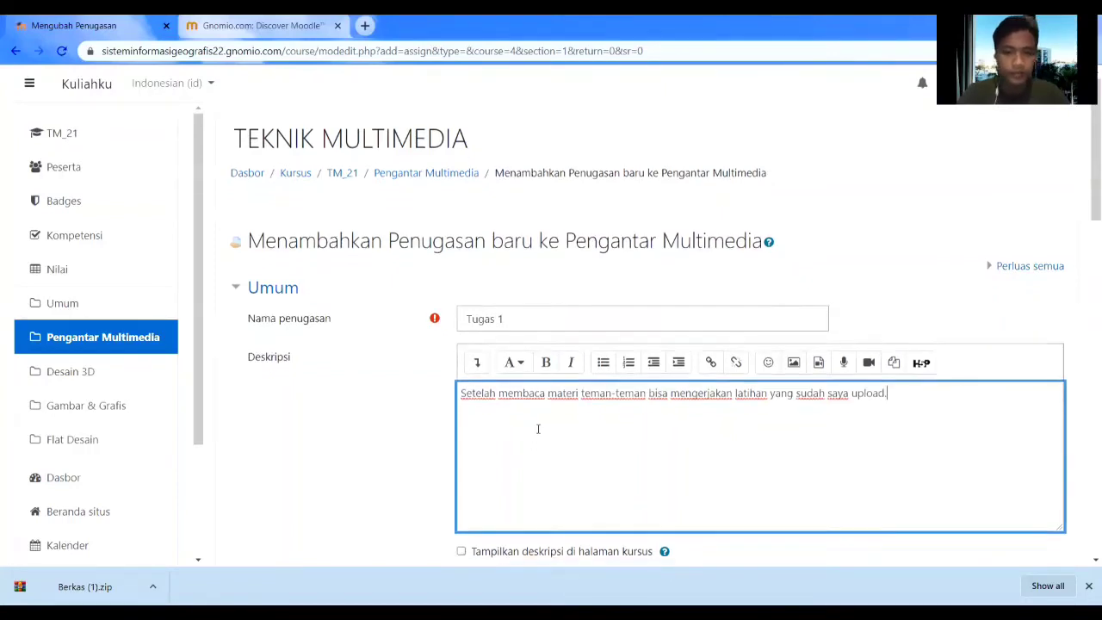
{"action": "scroll", "coordinate": [536, 430], "scroll_direction": "down", "scroll_amount": 4}
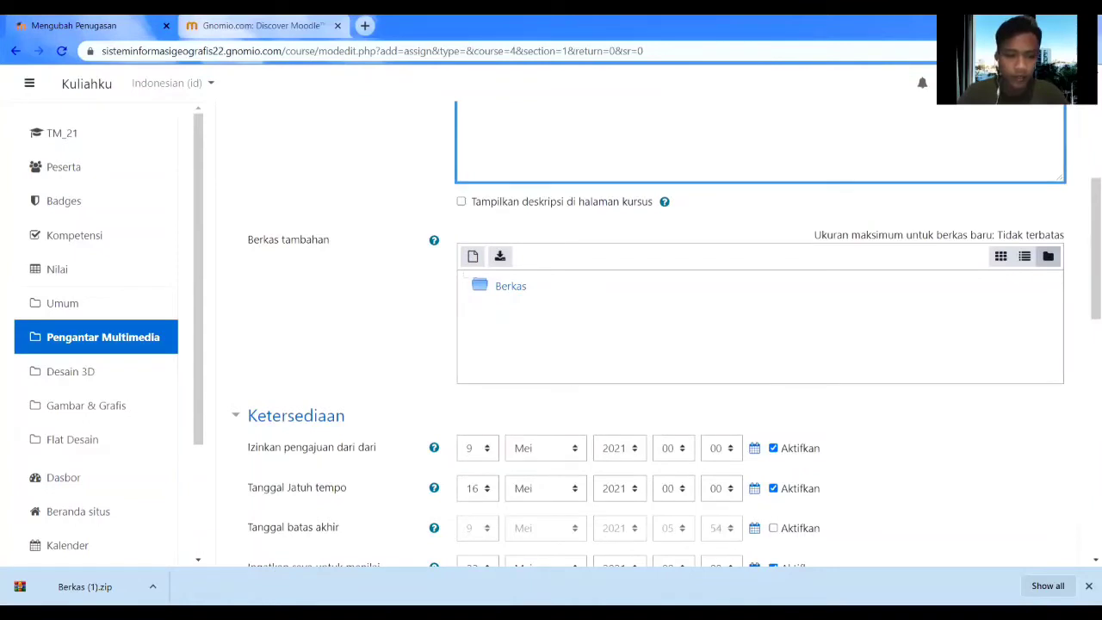
{"action": "key", "text": "alt+Tab"}
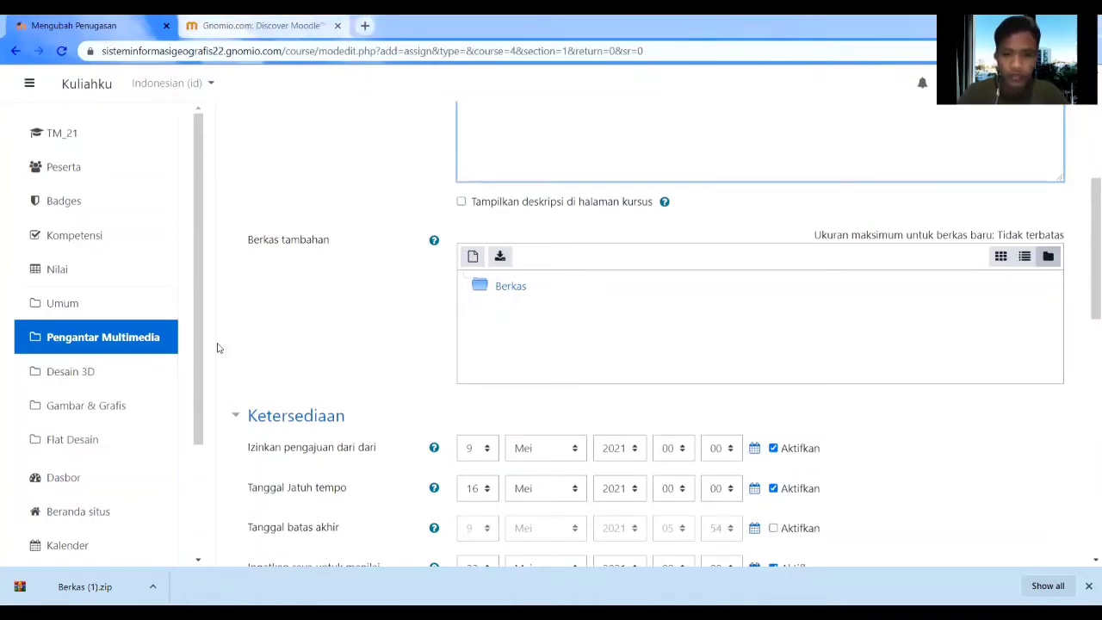
{"action": "left_click_drag", "start_coordinate": [217, 347], "coordinate": [644, 342]}
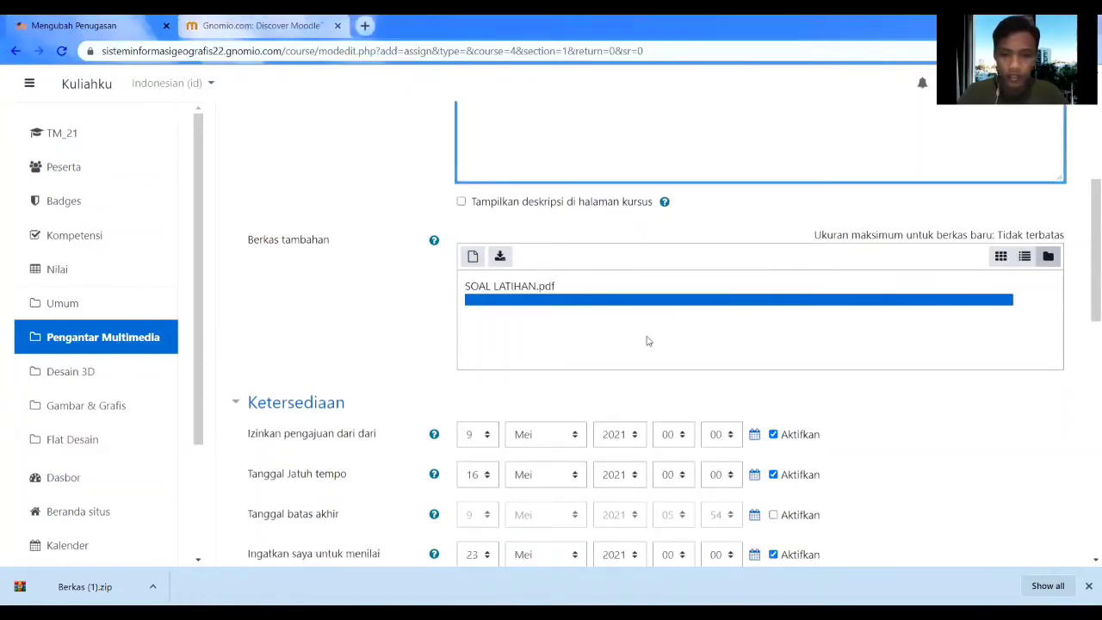
{"action": "scroll", "coordinate": [591, 369], "scroll_direction": "down", "scroll_amount": 3}
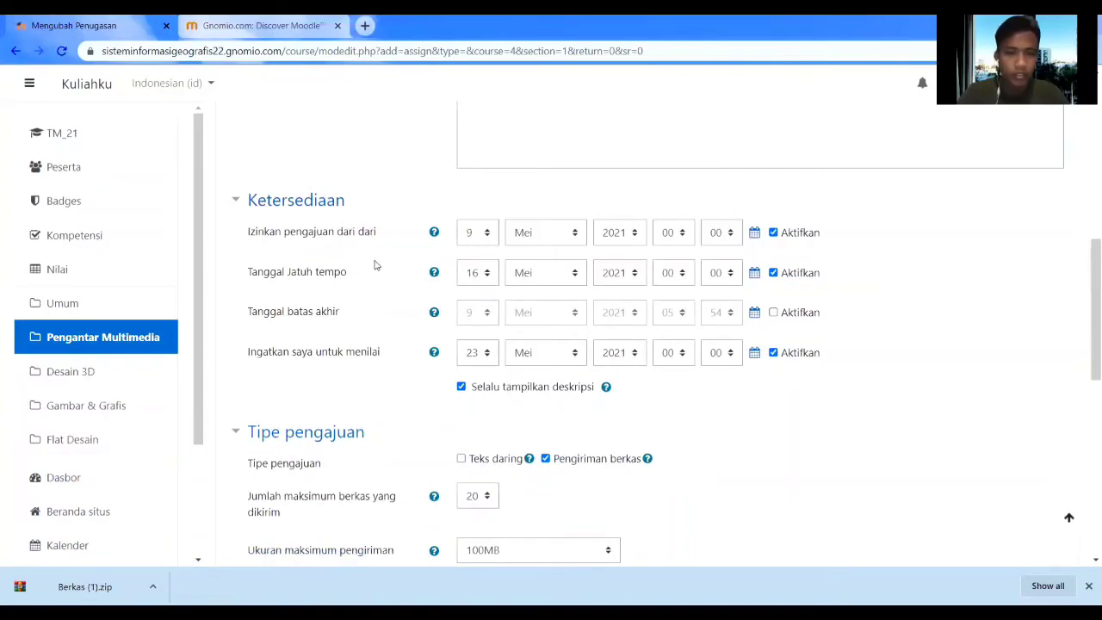
Leave Tanggal batas akhir disabled and turn off Ingatkan saya untuk menilai under Ketersediaan.
{"action": "scroll", "coordinate": [392, 278], "scroll_direction": "up", "scroll_amount": 4}
{"action": "scroll", "coordinate": [419, 298], "scroll_direction": "up", "scroll_amount": 3}
{"action": "scroll", "coordinate": [525, 315], "scroll_direction": "down", "scroll_amount": 9}
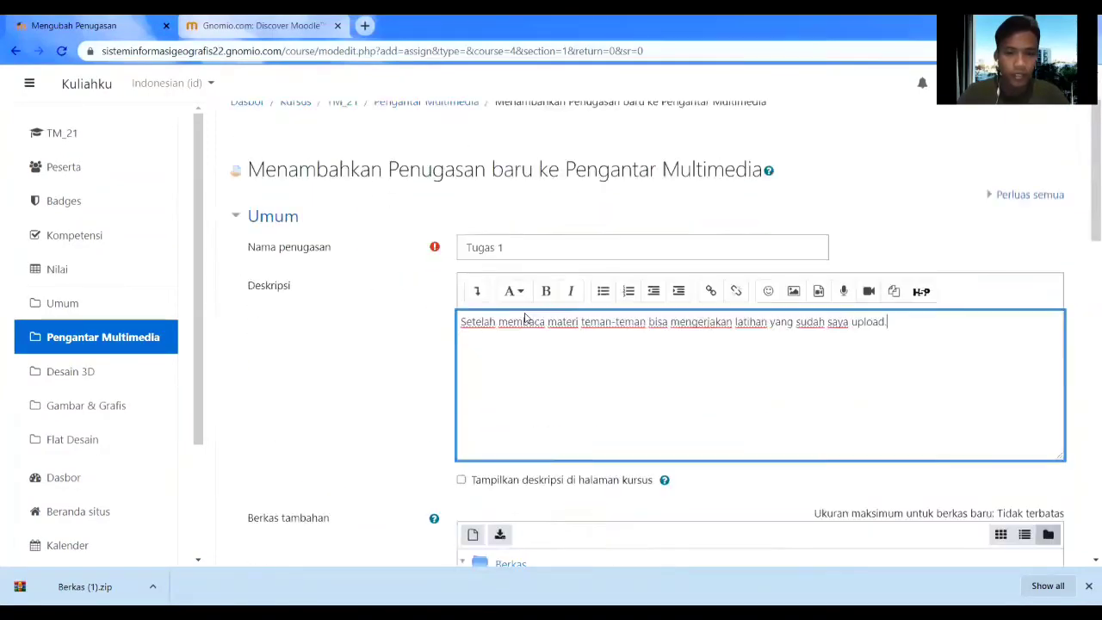
{"action": "scroll", "coordinate": [403, 235], "scroll_direction": "up", "scroll_amount": 2}
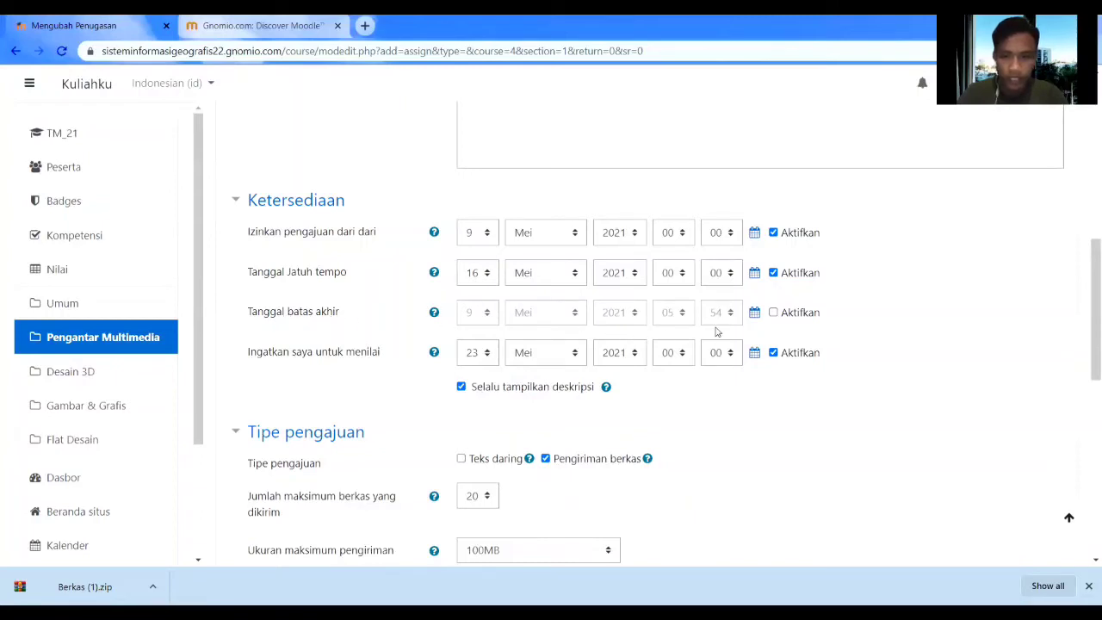
{"action": "left_click", "coordinate": [773, 314]}
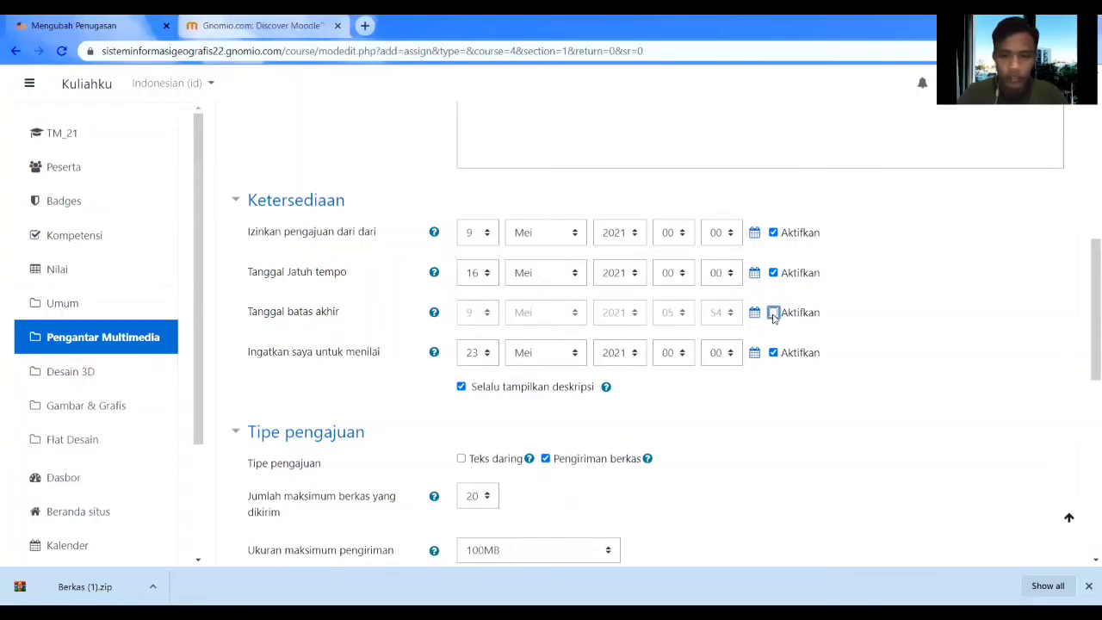
{"action": "left_click", "coordinate": [773, 313]}
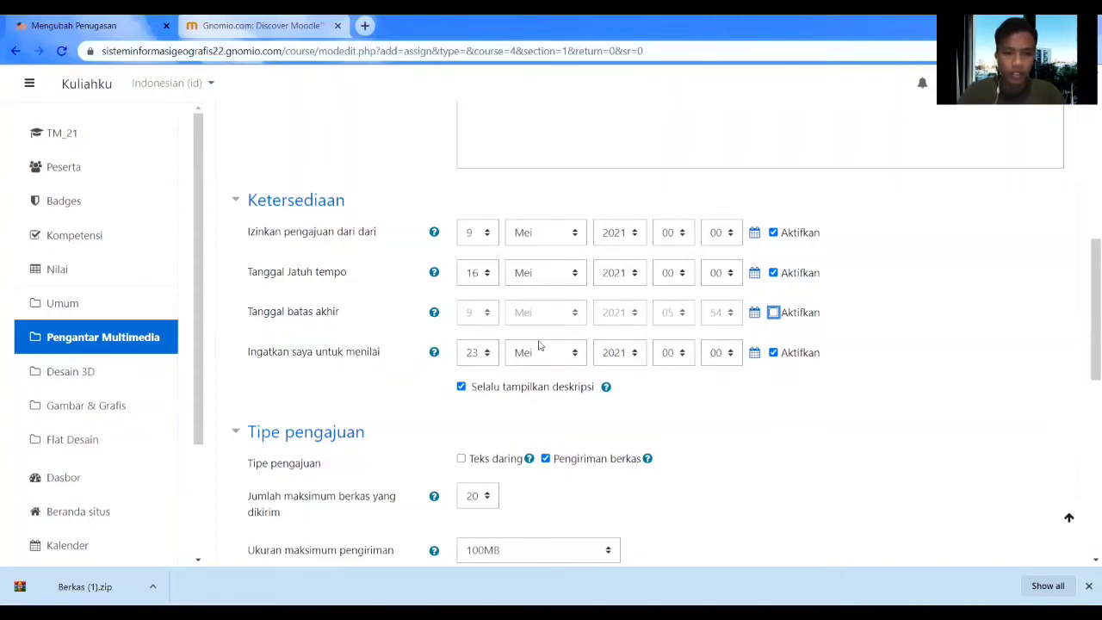
{"action": "left_click", "coordinate": [773, 353]}
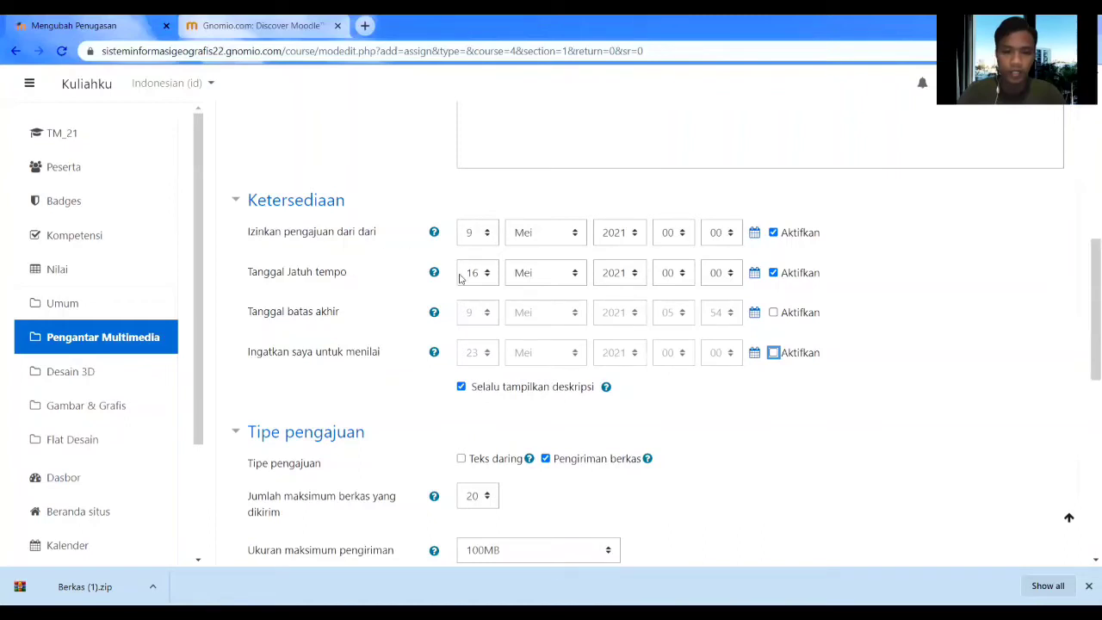
{"action": "scroll", "coordinate": [526, 369], "scroll_direction": "down", "scroll_amount": 3}
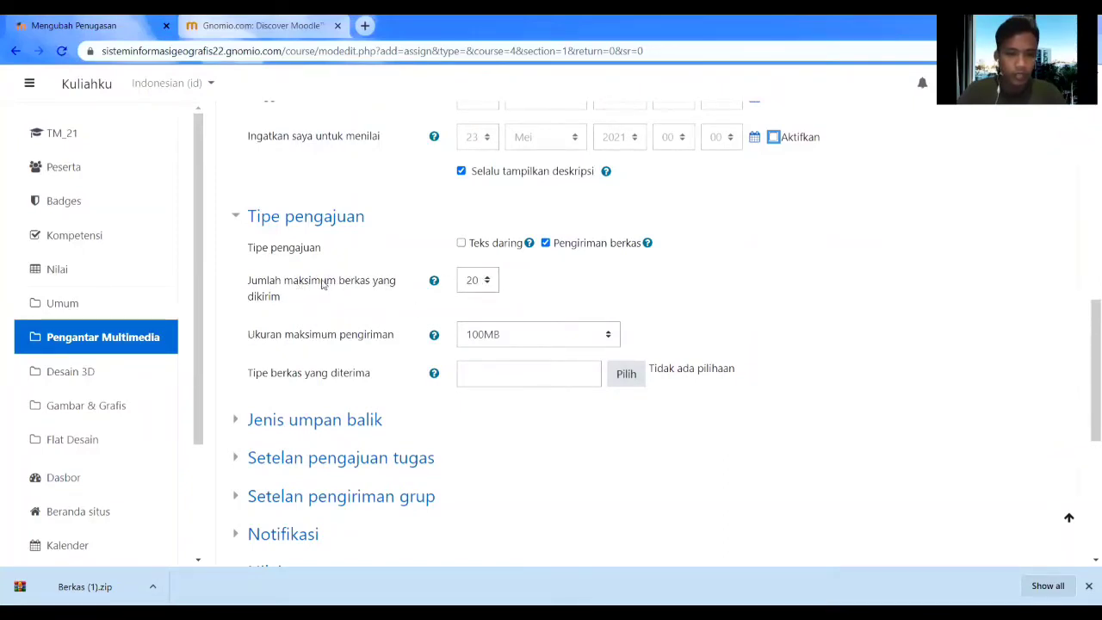
Limit submissions to 2 files of at most 10MB, clear the accepted file types, and save Tugas 1.
{"action": "left_click", "coordinate": [487, 285]}
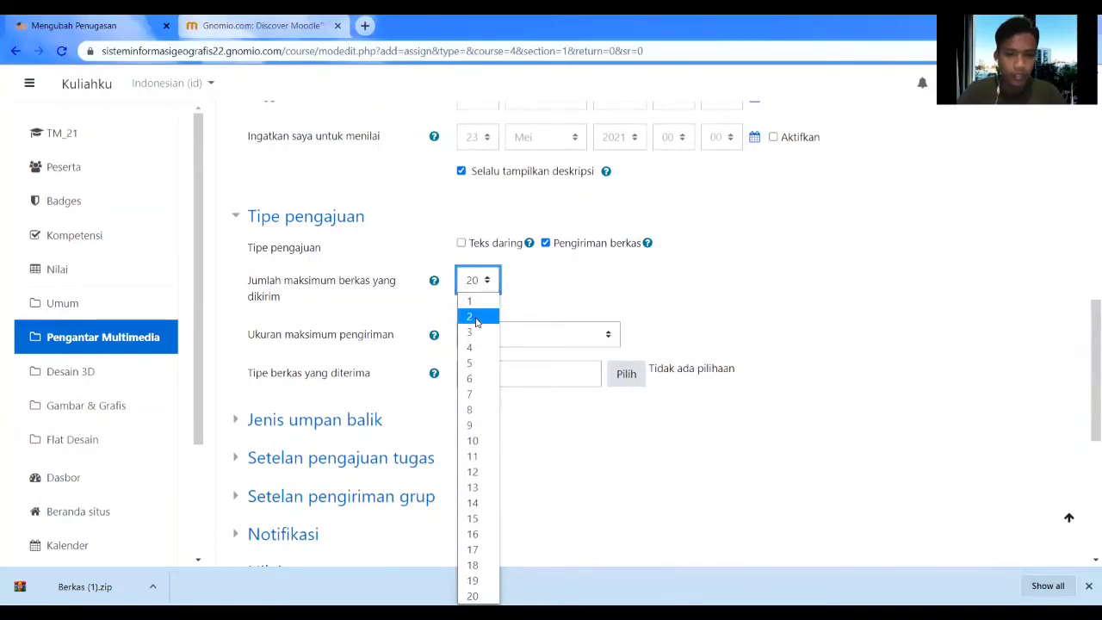
{"action": "left_click", "coordinate": [476, 319]}
{"action": "left_click", "coordinate": [526, 343]}
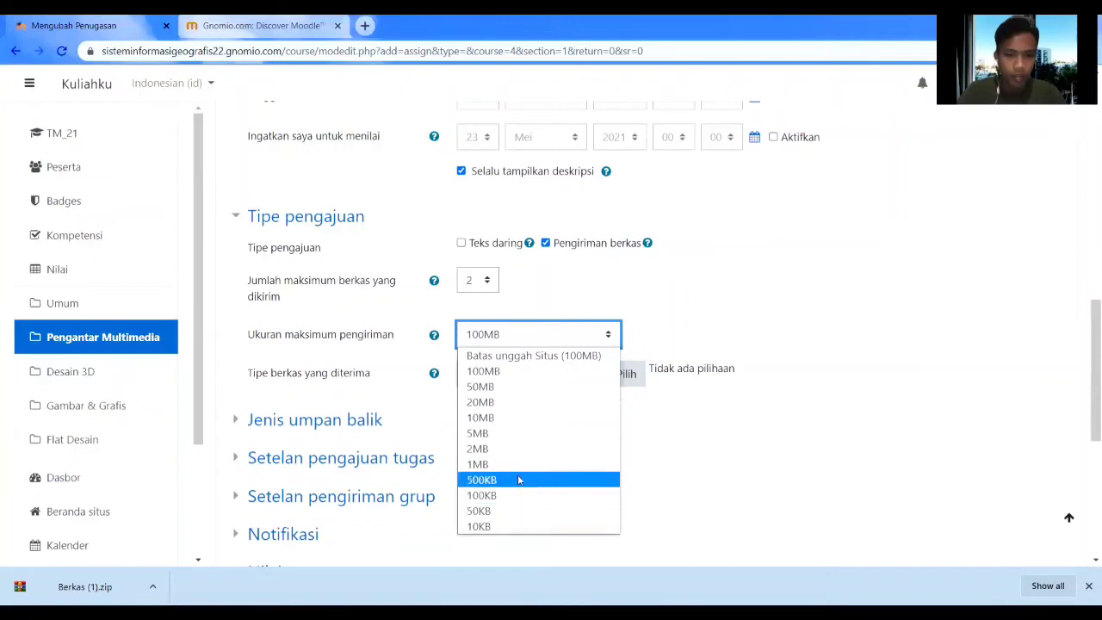
{"action": "left_click", "coordinate": [510, 422]}
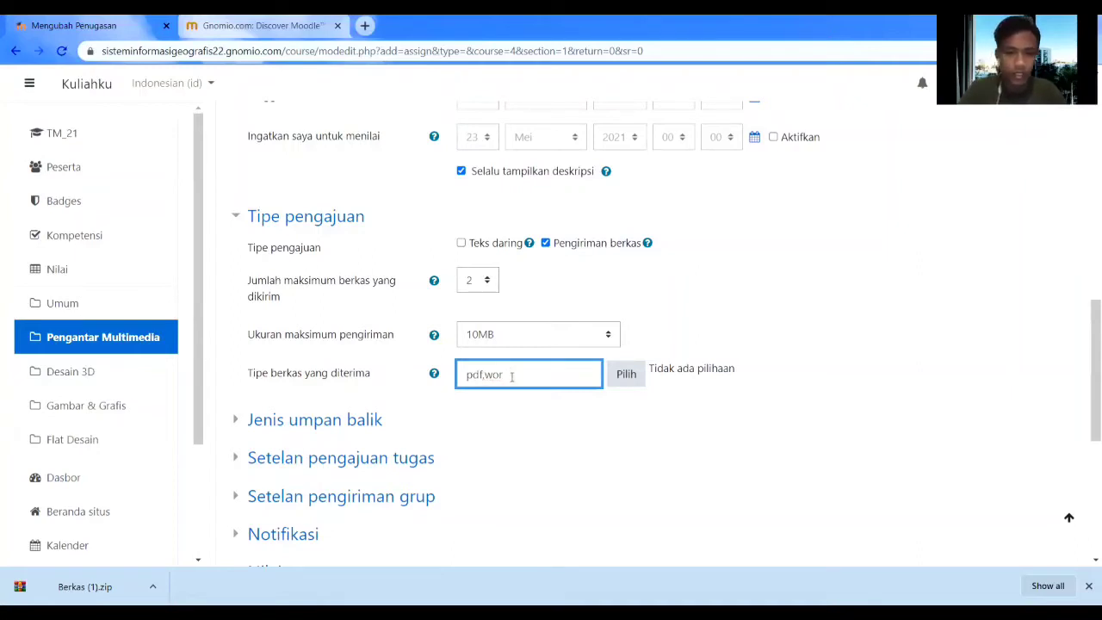
{"action": "key", "text": "BackSpace"}
{"action": "key", "text": "BackSpace"}
{"action": "key", "text": "BackSpace"}
{"action": "key", "text": "BackSpace"}
{"action": "key", "text": "BackSpace"}
{"action": "key", "text": "BackSpace"}
{"action": "scroll", "coordinate": [510, 377], "scroll_direction": "down", "scroll_amount": 5}
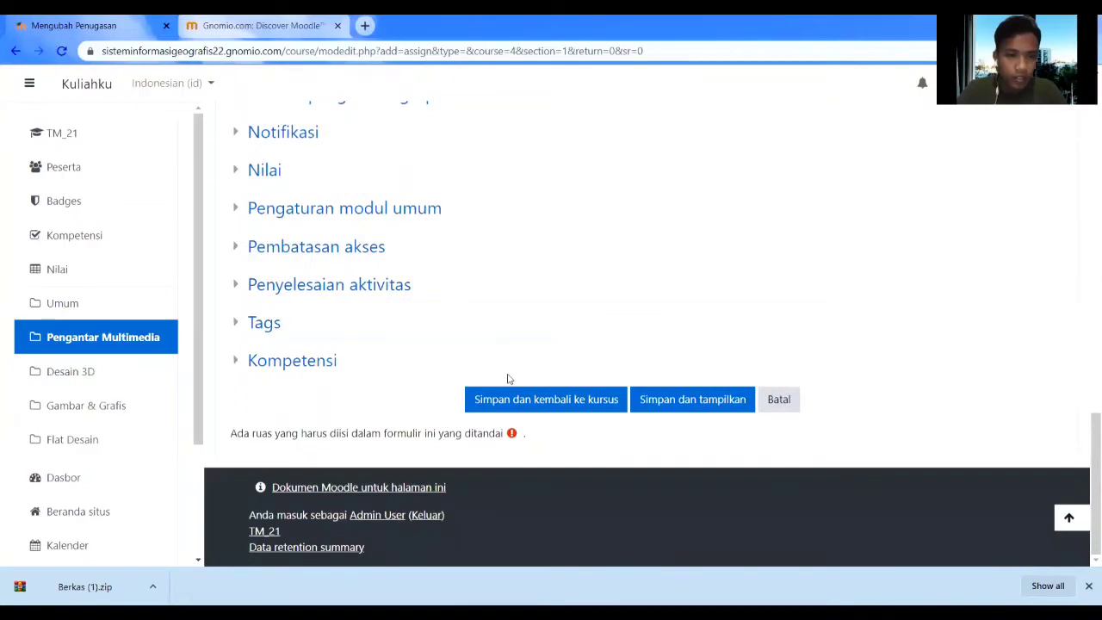
{"action": "scroll", "coordinate": [508, 379], "scroll_direction": "up", "scroll_amount": 2}
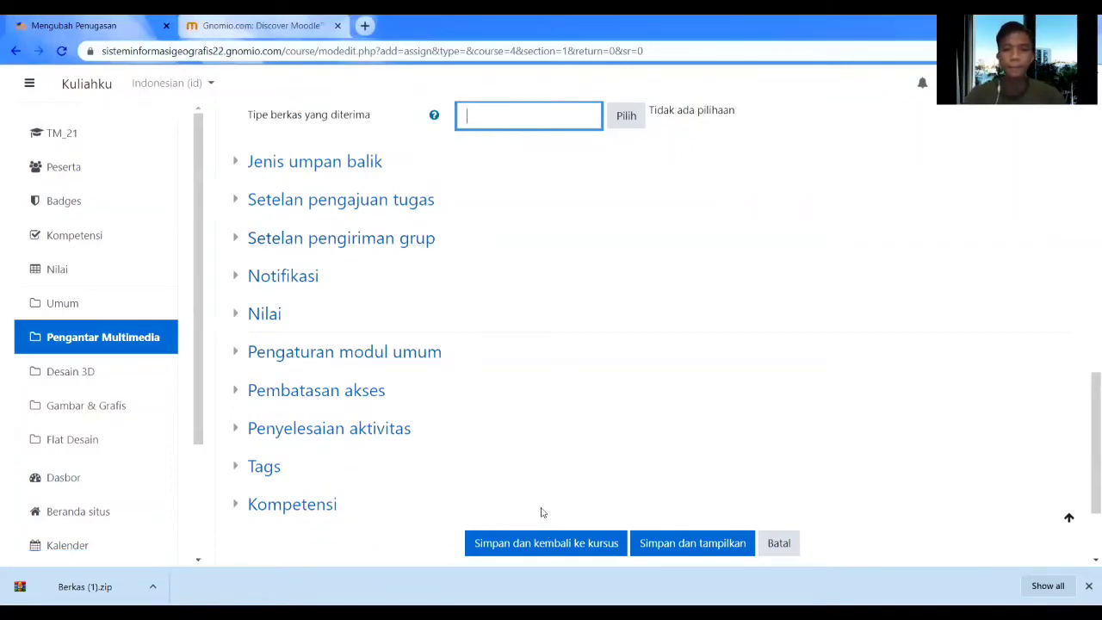
{"action": "scroll", "coordinate": [540, 512], "scroll_direction": "down", "scroll_amount": 1}
{"action": "left_click", "coordinate": [546, 481]}
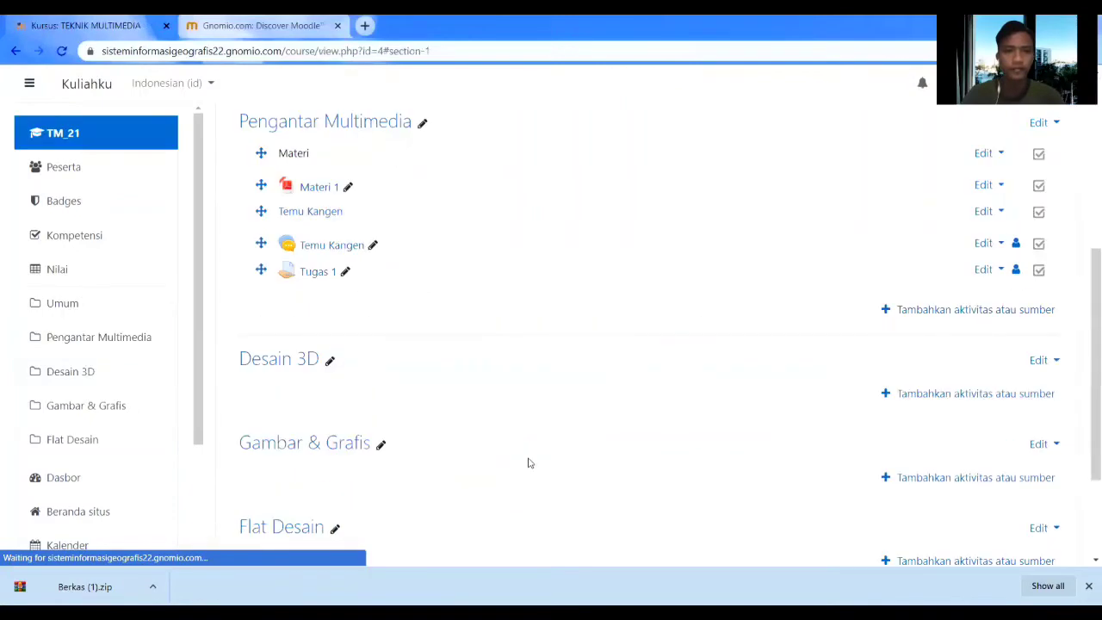
{"action": "left_click", "coordinate": [319, 272]}
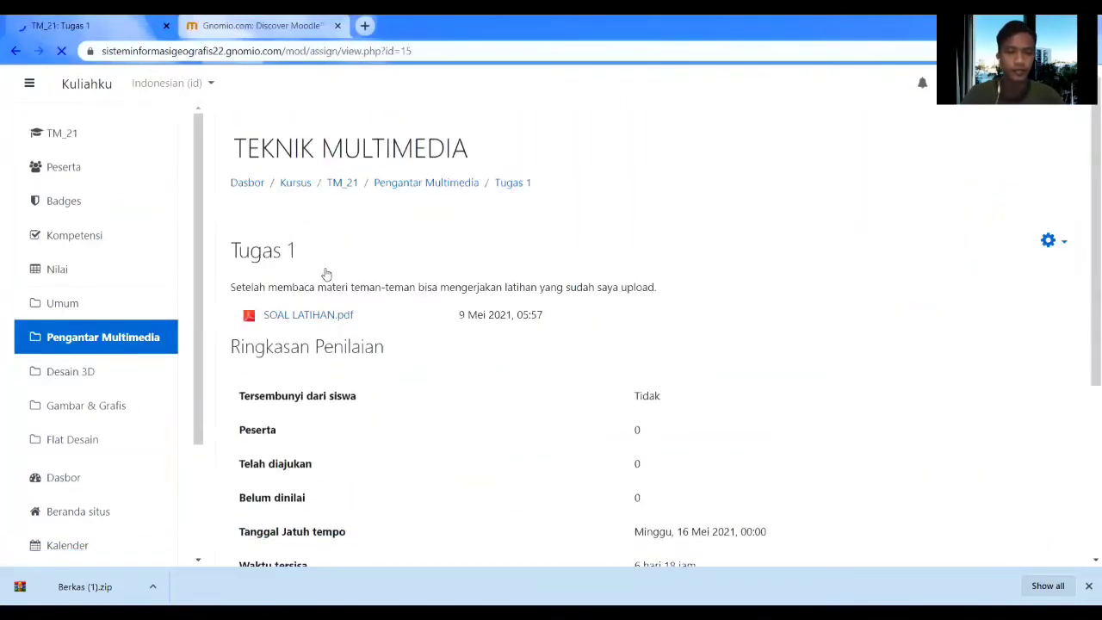
{"action": "scroll", "coordinate": [332, 314], "scroll_direction": "down", "scroll_amount": 2}
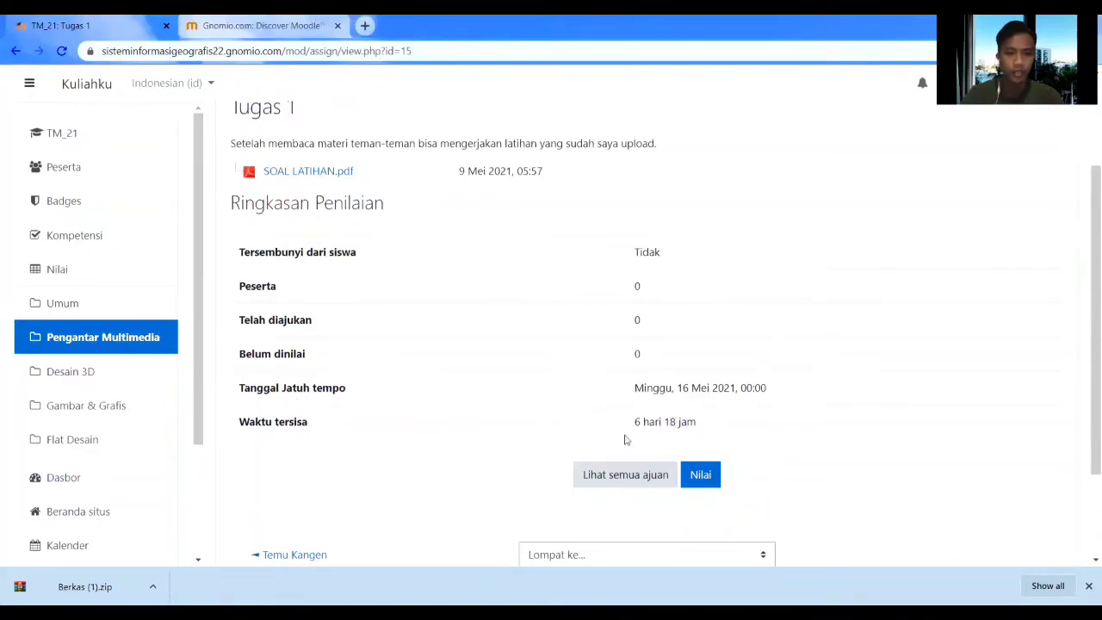
{"action": "scroll", "coordinate": [602, 454], "scroll_direction": "up", "scroll_amount": 2}
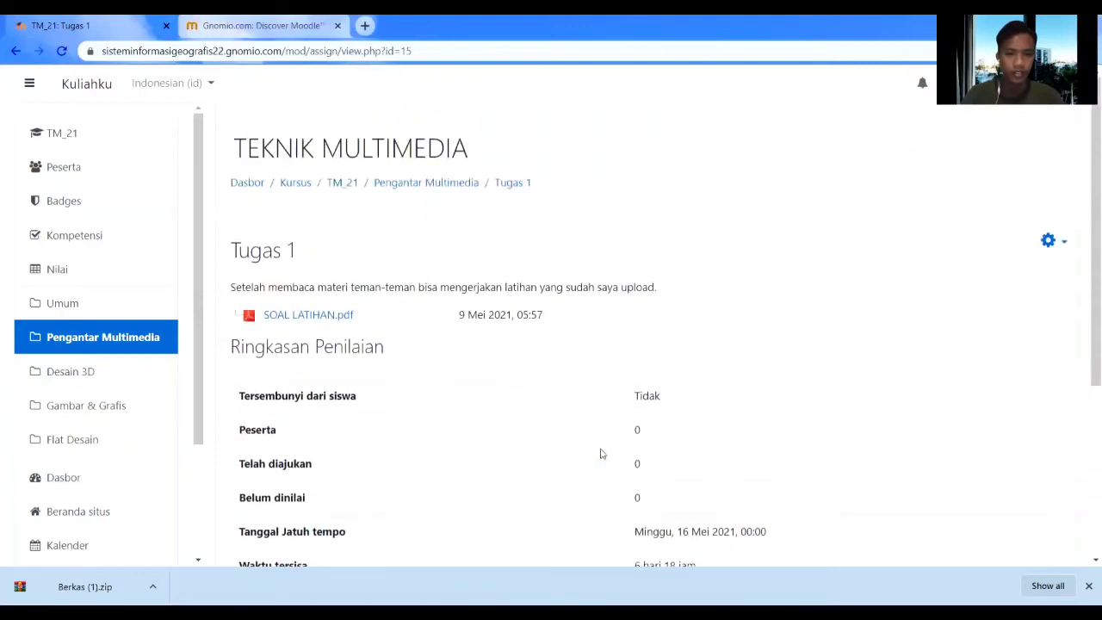
{"action": "left_click", "coordinate": [17, 52]}
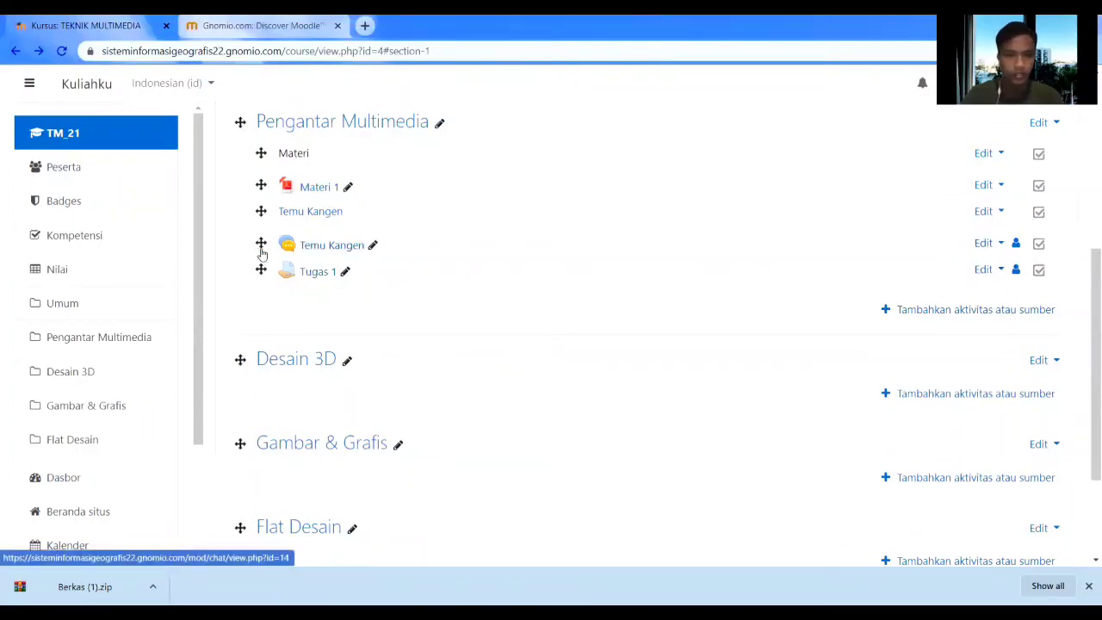
{"action": "scroll", "coordinate": [344, 198], "scroll_direction": "up", "scroll_amount": 2}
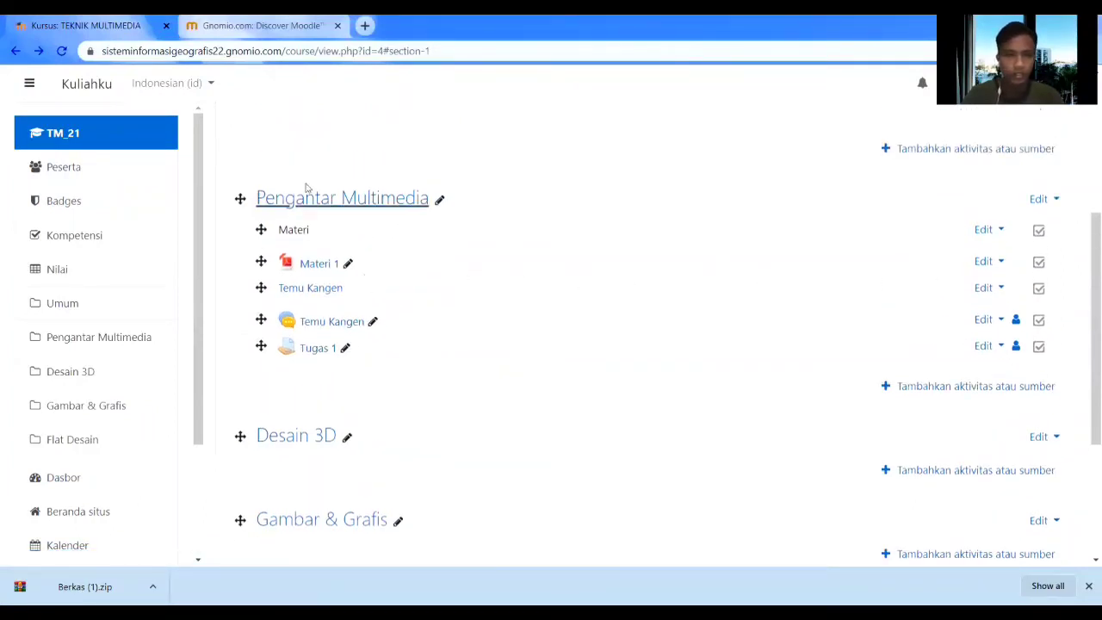
{"action": "left_click", "coordinate": [947, 454]}
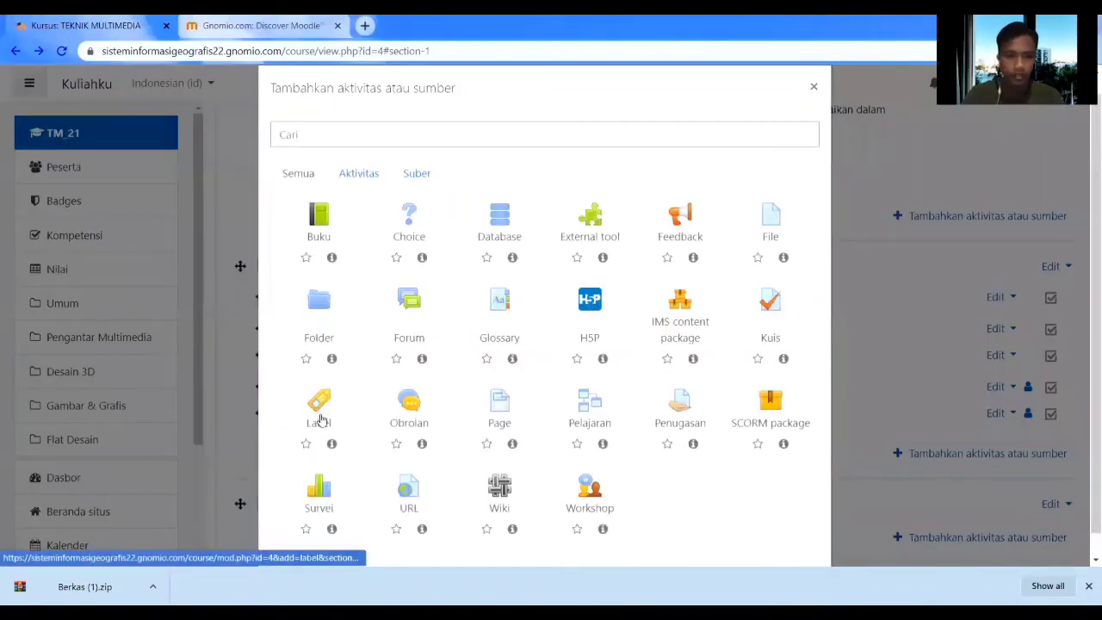
{"action": "left_click", "coordinate": [318, 412]}
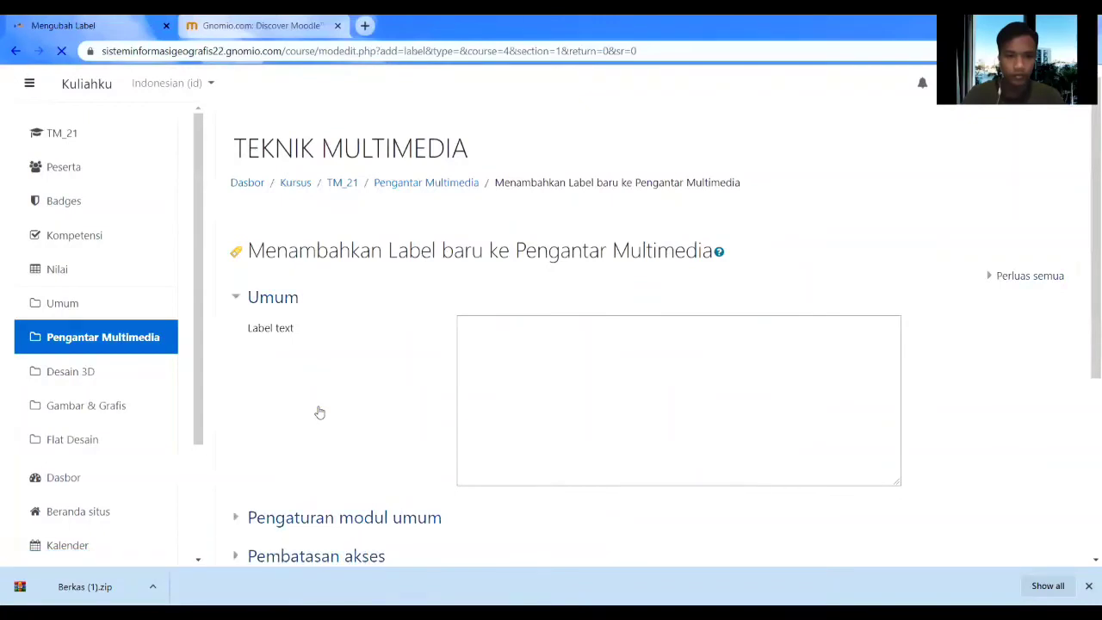
{"action": "left_click", "coordinate": [551, 405]}
{"action": "type", "text": "Tugas"}
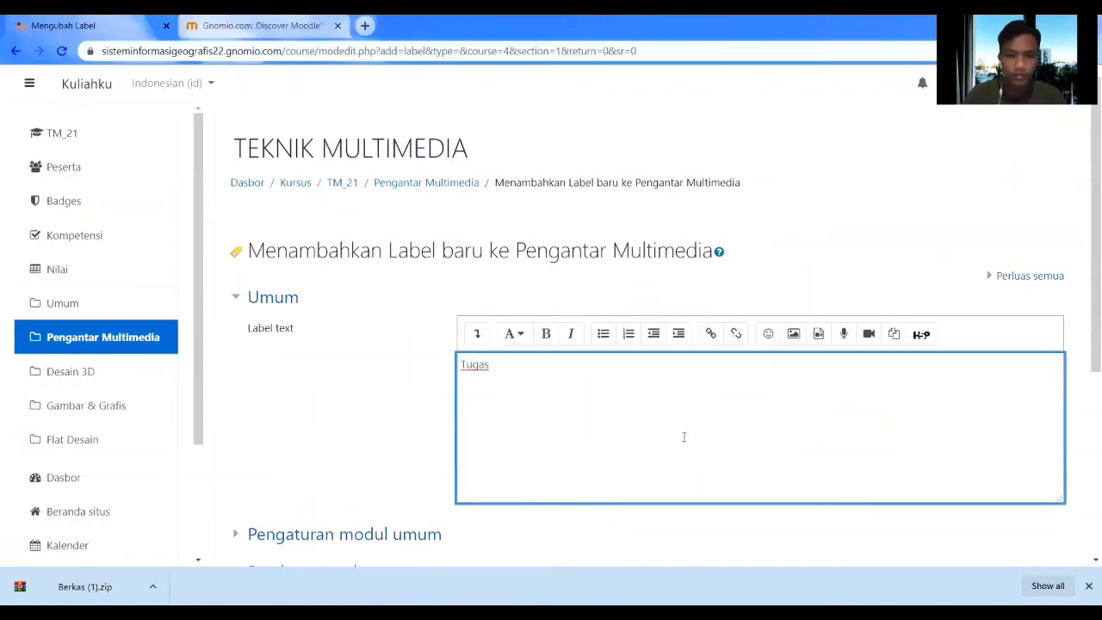
{"action": "scroll", "coordinate": [684, 436], "scroll_direction": "down", "scroll_amount": 4}
{"action": "left_click", "coordinate": [561, 422]}
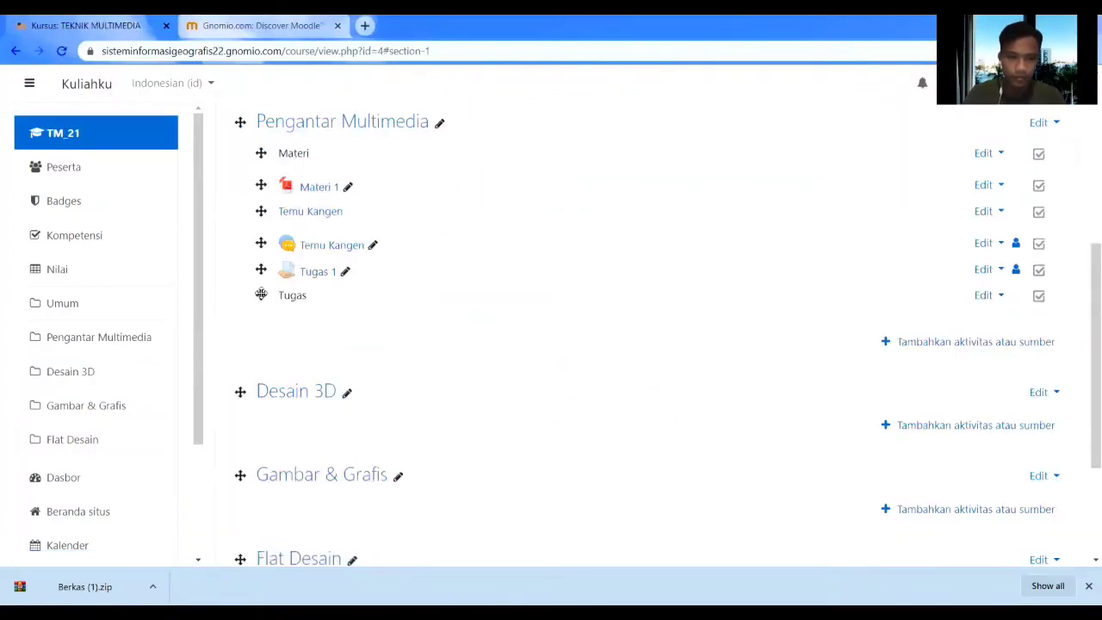
{"action": "left_click_drag", "start_coordinate": [260, 295], "coordinate": [261, 268]}
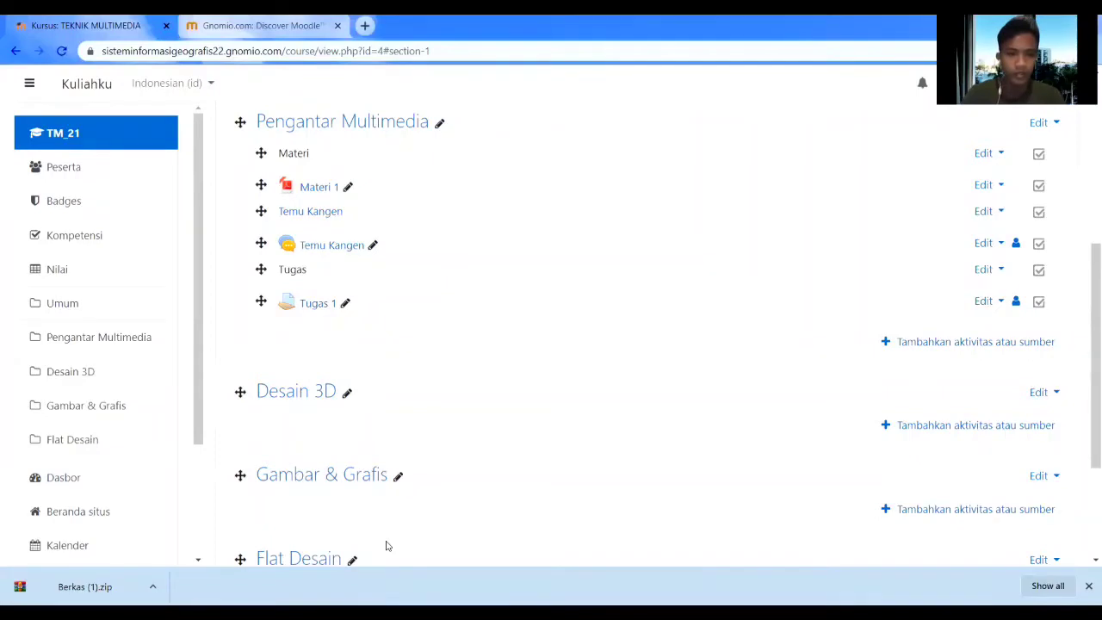
{"action": "key", "text": "alt+Tab"}
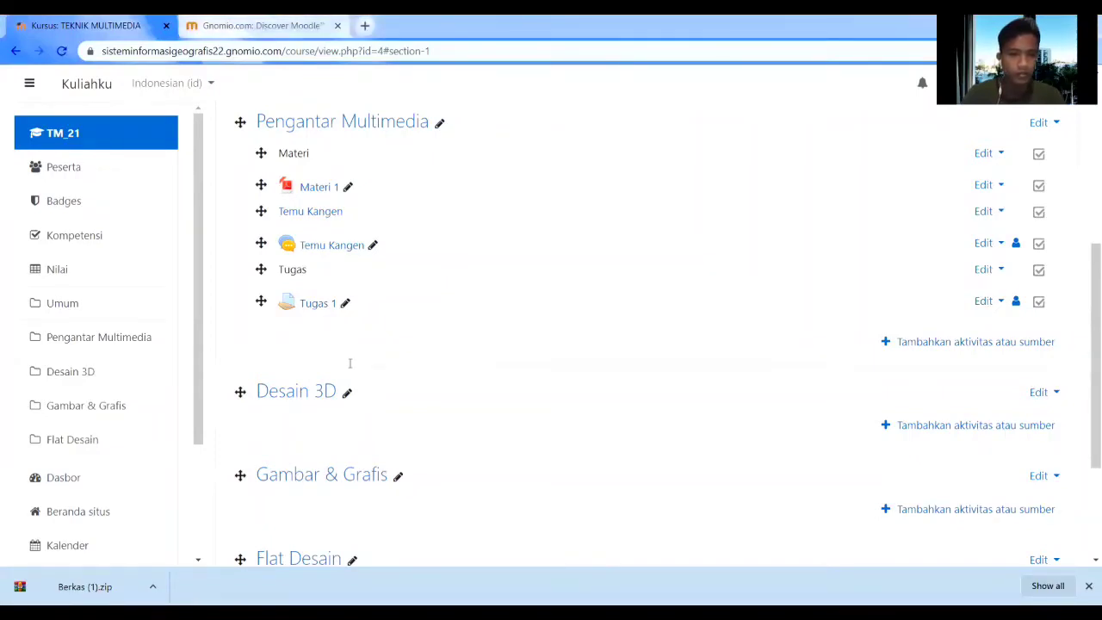
{"action": "left_click", "coordinate": [346, 319]}
Add a Desain 3D label containing the pasted 'Halo Mahasiswa sekalian' welcome text and save it.
{"action": "scroll", "coordinate": [460, 320], "scroll_direction": "down", "scroll_amount": 3}
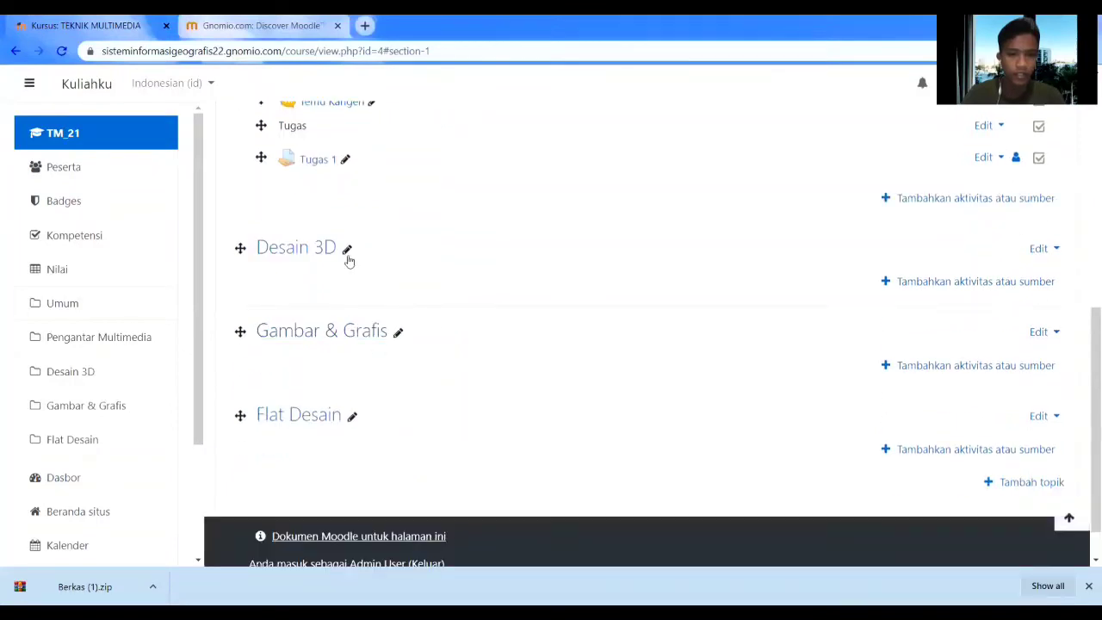
{"action": "left_click", "coordinate": [905, 284]}
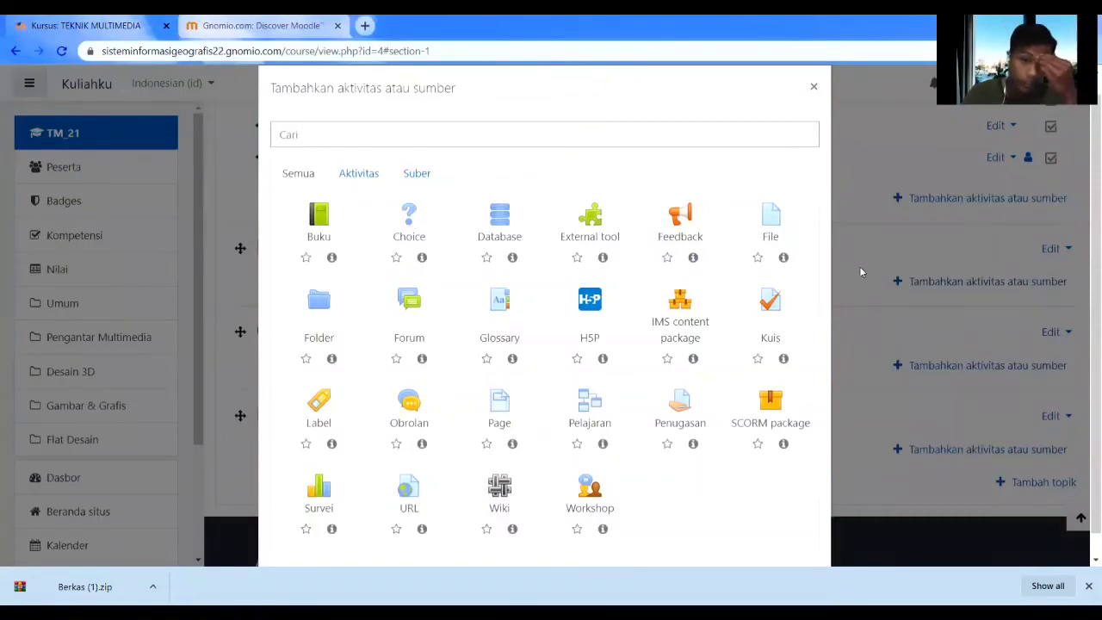
{"action": "left_click", "coordinate": [320, 397]}
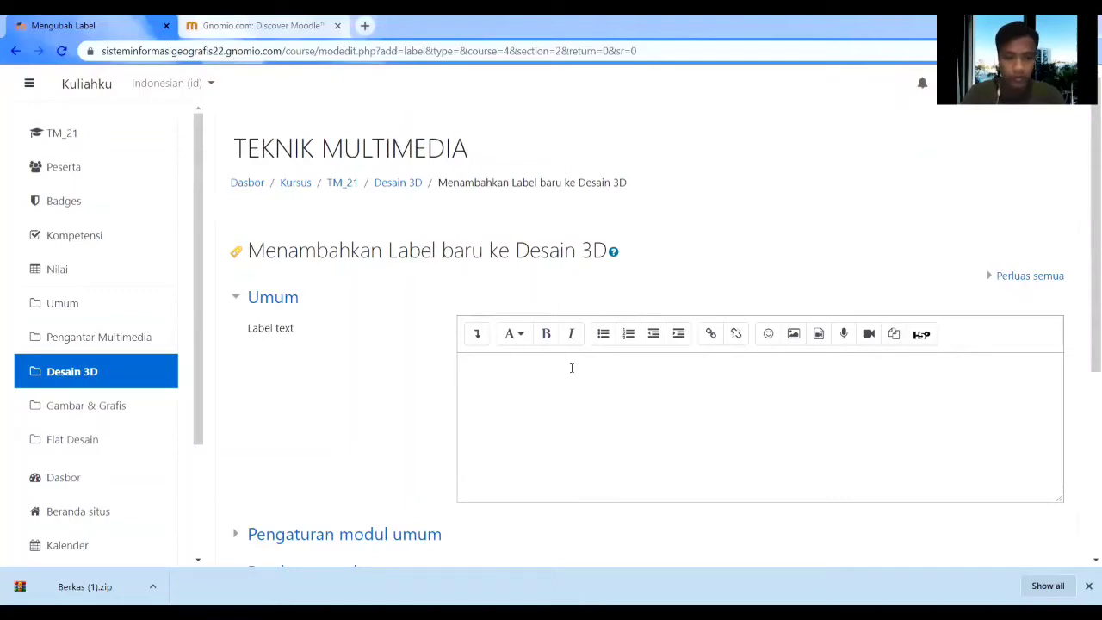
{"action": "left_click", "coordinate": [590, 402]}
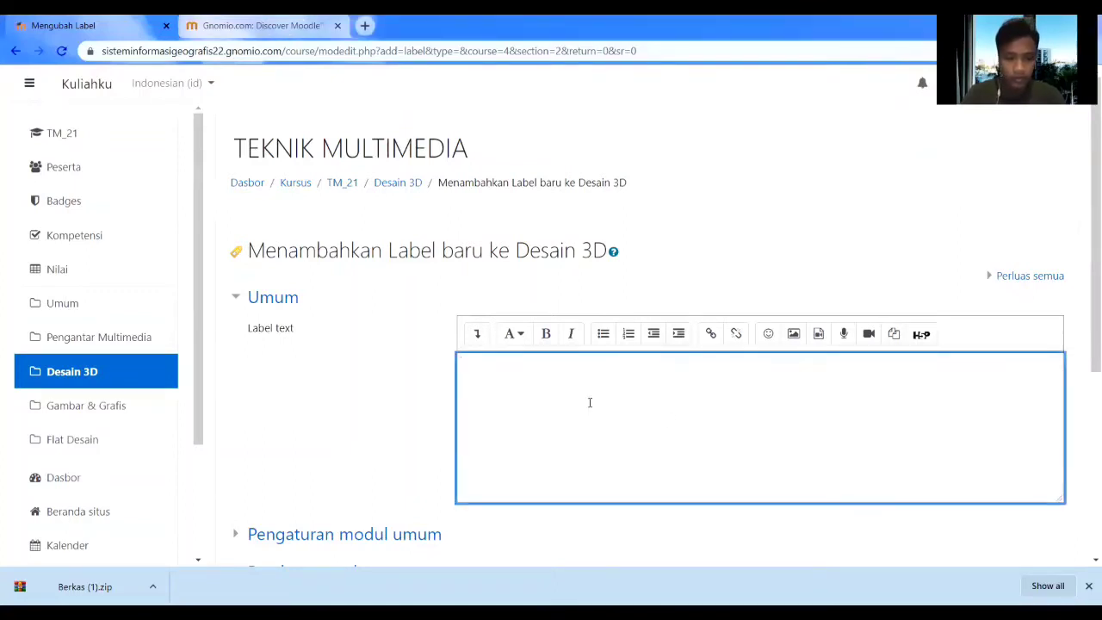
{"action": "type", "text": "Halo Mahasiswa sekalian. Apa kabar semua? Semoga semuanya dalam keadaan baik-baik saja dan sehat selalu, aamiin.🙏 Pada topik kali ini, Saya akan mengajak mahasiswa sekalian untuk belajar membuat objek 3D dengan Sketchup. Silahkan Mahasiswa sekalian bisa menonton vidio melalui link dibawah. Kemudian setelah menonton vidionya, mahasiswa silahkan menginstall Sketchup dan mulai mempraktekannya. Untuk hasil prakteknya akan ditampilkan pada pertemuan selanjutnya. Silahkan mencobaa, dan apabila ada kesulitan silahkan bisa sampaikan dikomentar. Kita akan bahas sebagai bahan diskusi."}
{"action": "scroll", "coordinate": [592, 398], "scroll_direction": "down", "scroll_amount": 4}
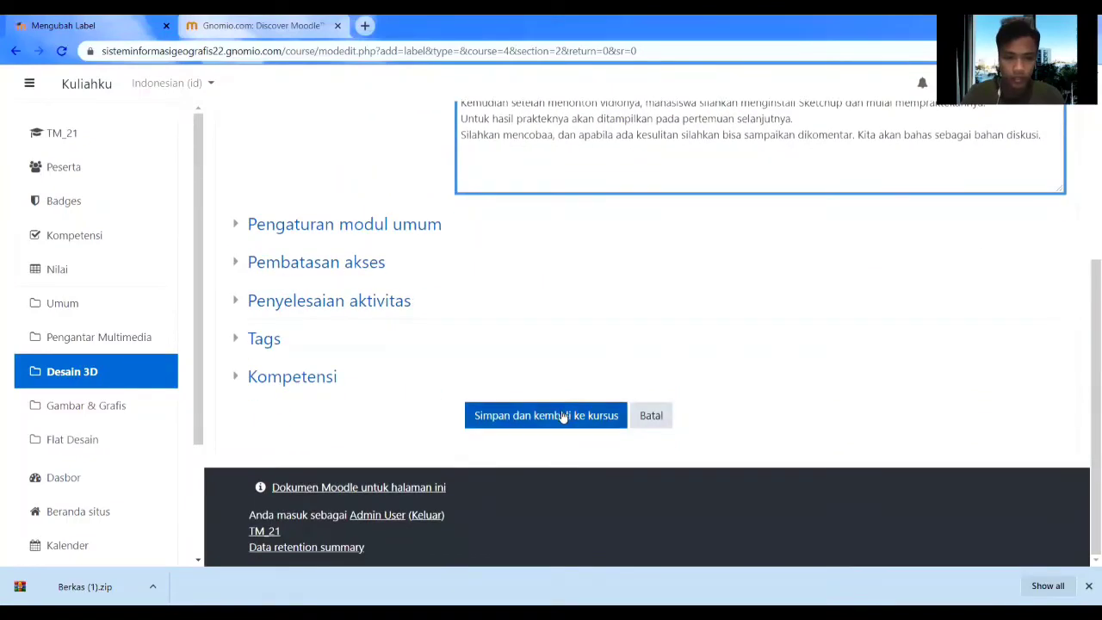
{"action": "left_click", "coordinate": [553, 417]}
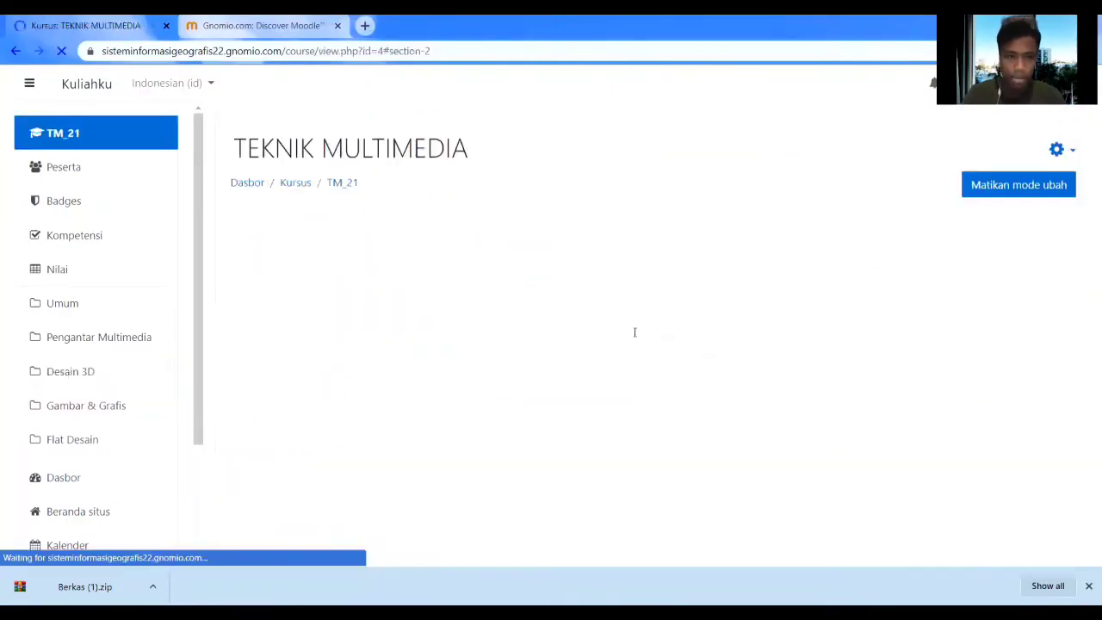
Add a 'Materi 1' label beneath the welcome text in the Desain 3D section.
{"action": "scroll", "coordinate": [536, 333], "scroll_direction": "up", "scroll_amount": 2}
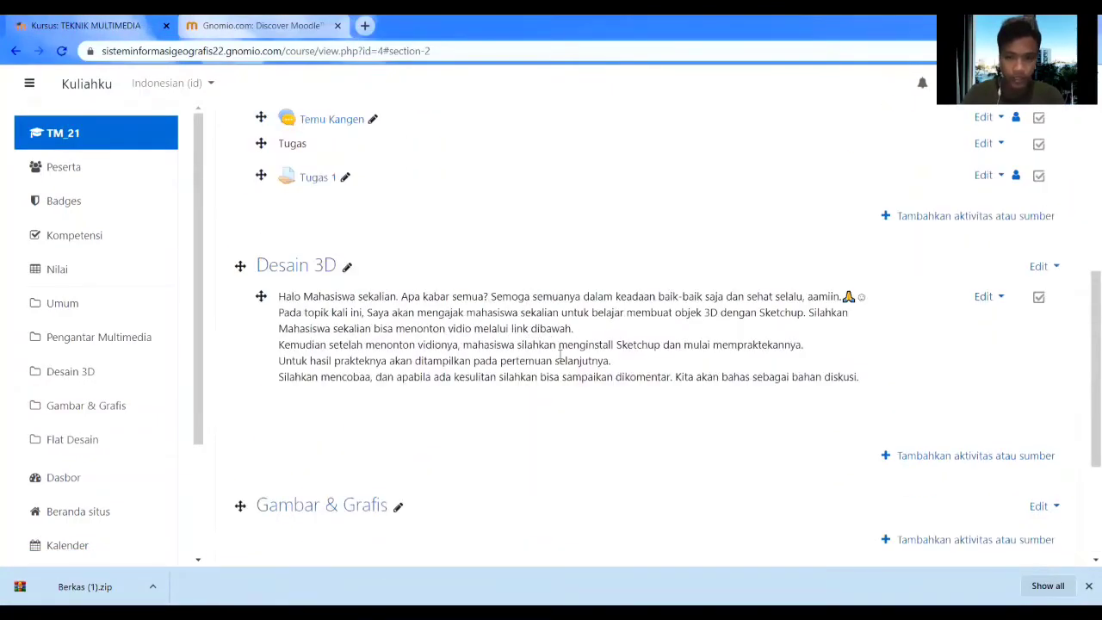
{"action": "left_click", "coordinate": [942, 463]}
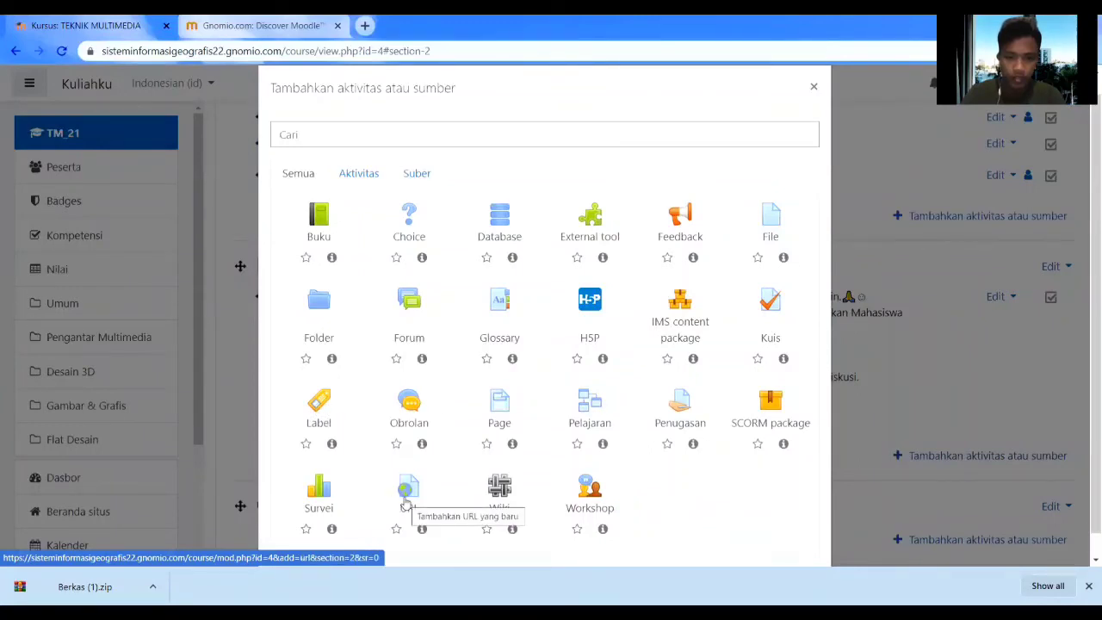
{"action": "left_click", "coordinate": [328, 425]}
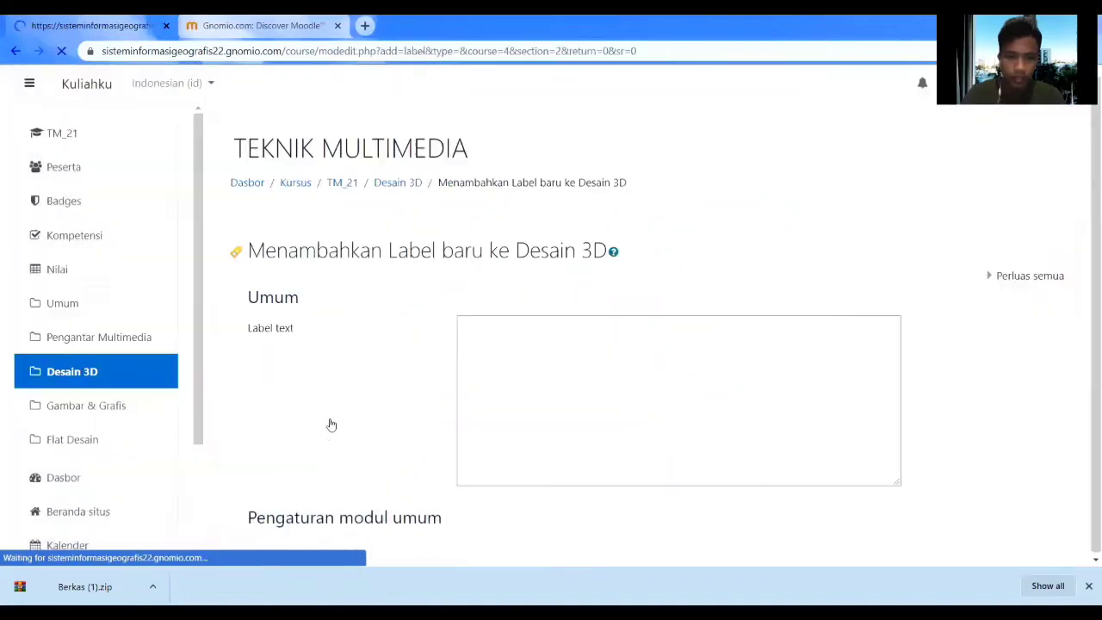
{"action": "left_click", "coordinate": [552, 355]}
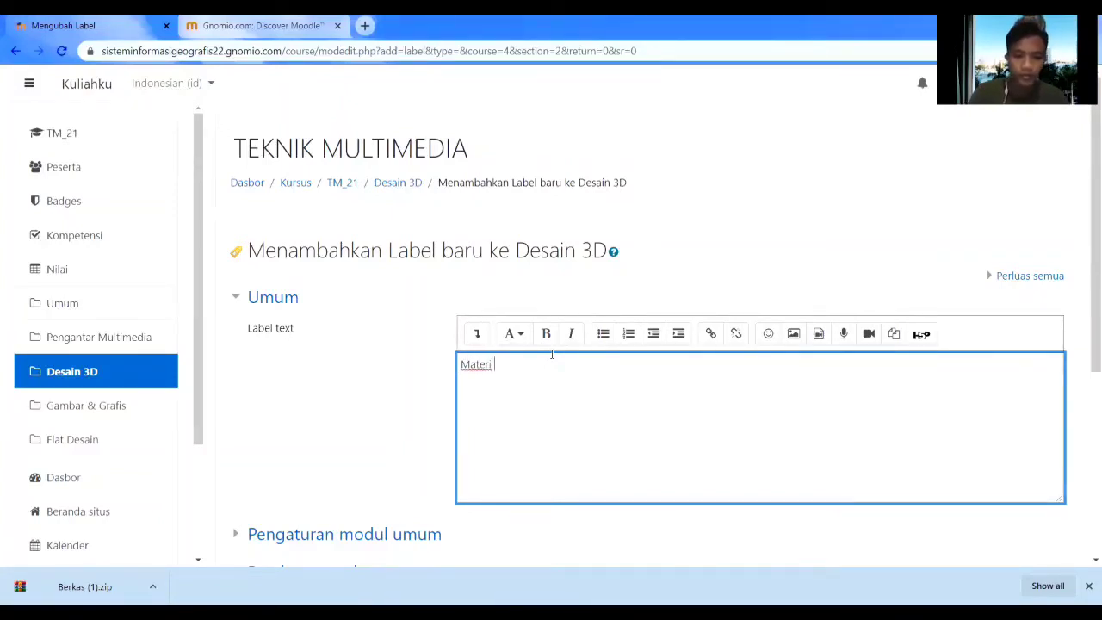
{"action": "scroll", "coordinate": [552, 354], "scroll_direction": "down", "scroll_amount": 4}
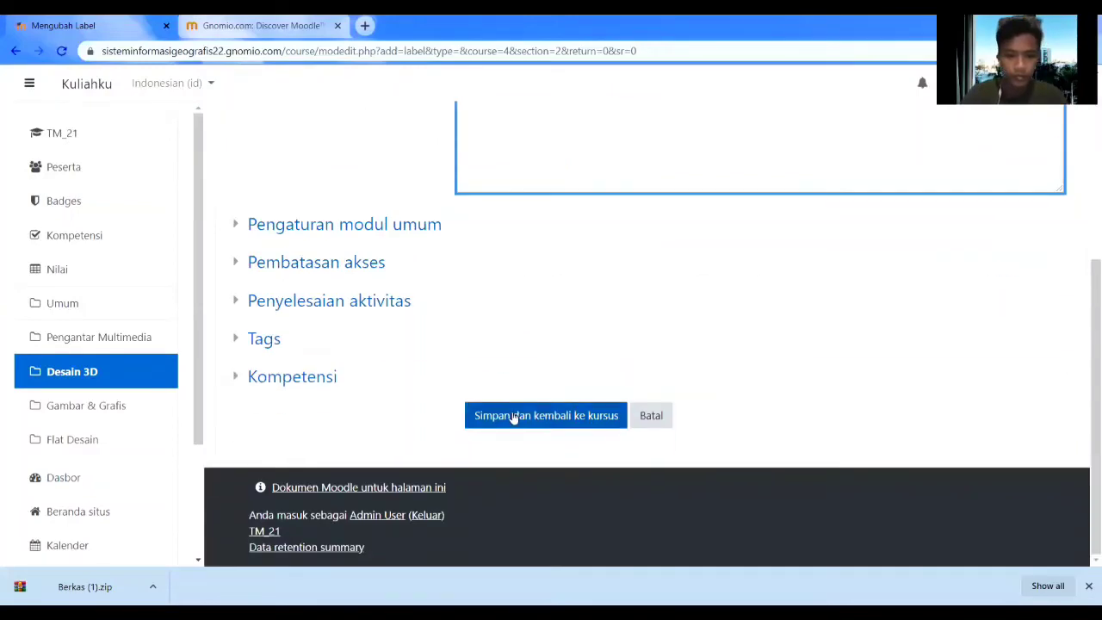
{"action": "left_click", "coordinate": [506, 415]}
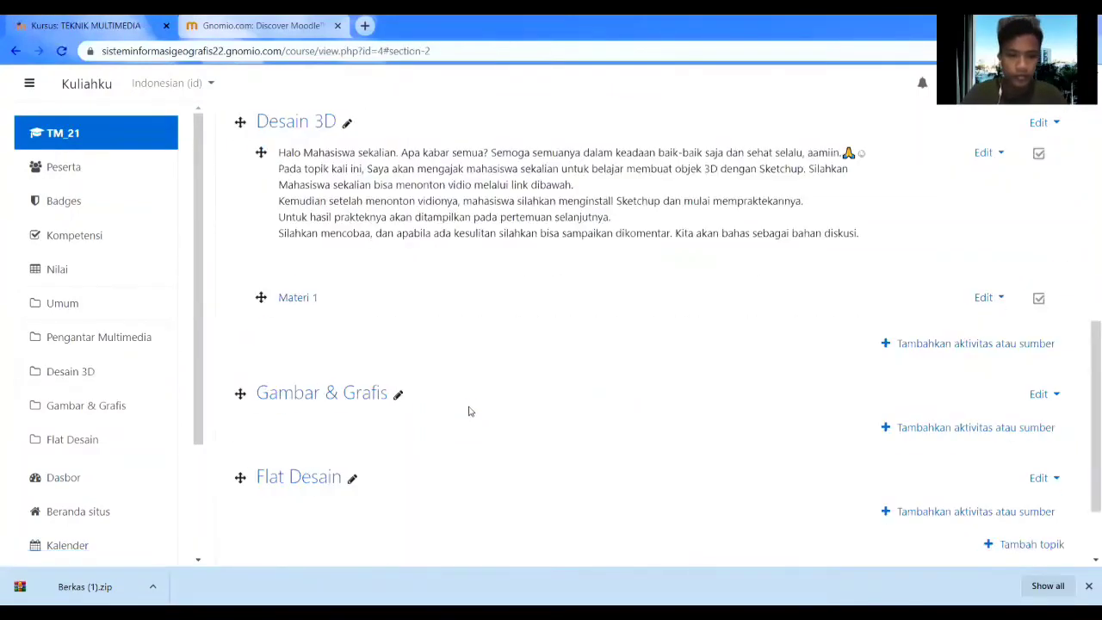
{"action": "scroll", "coordinate": [425, 390], "scroll_direction": "up", "scroll_amount": 2}
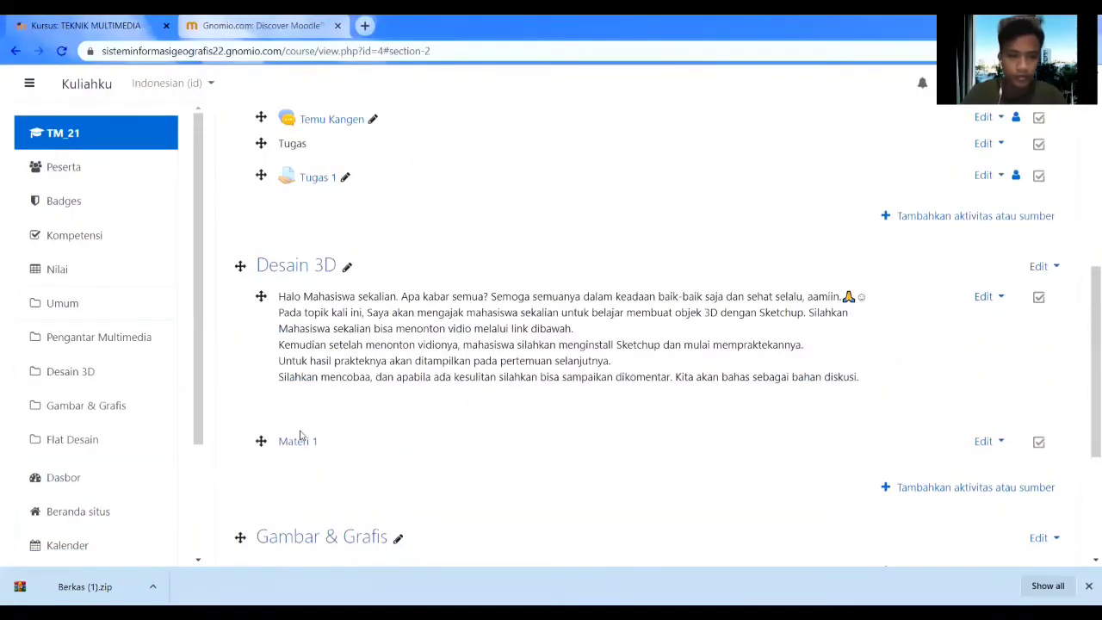
{"action": "left_click", "coordinate": [895, 491]}
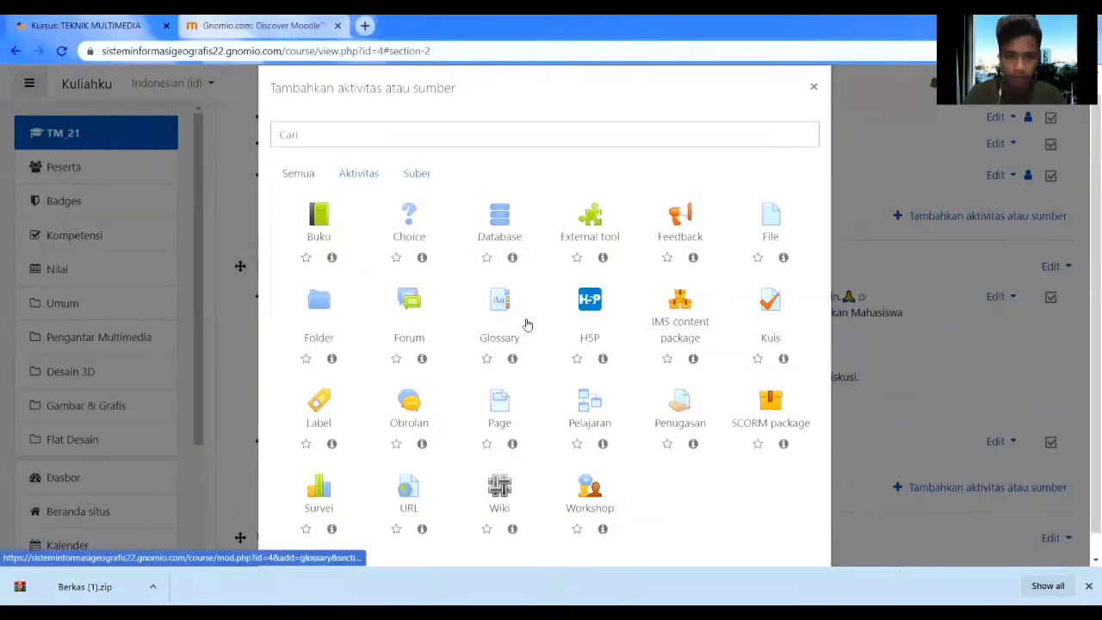
Search YouTube for 'belajar sketchup dasar' in a new tab and open the first result.
{"action": "left_click", "coordinate": [365, 26]}
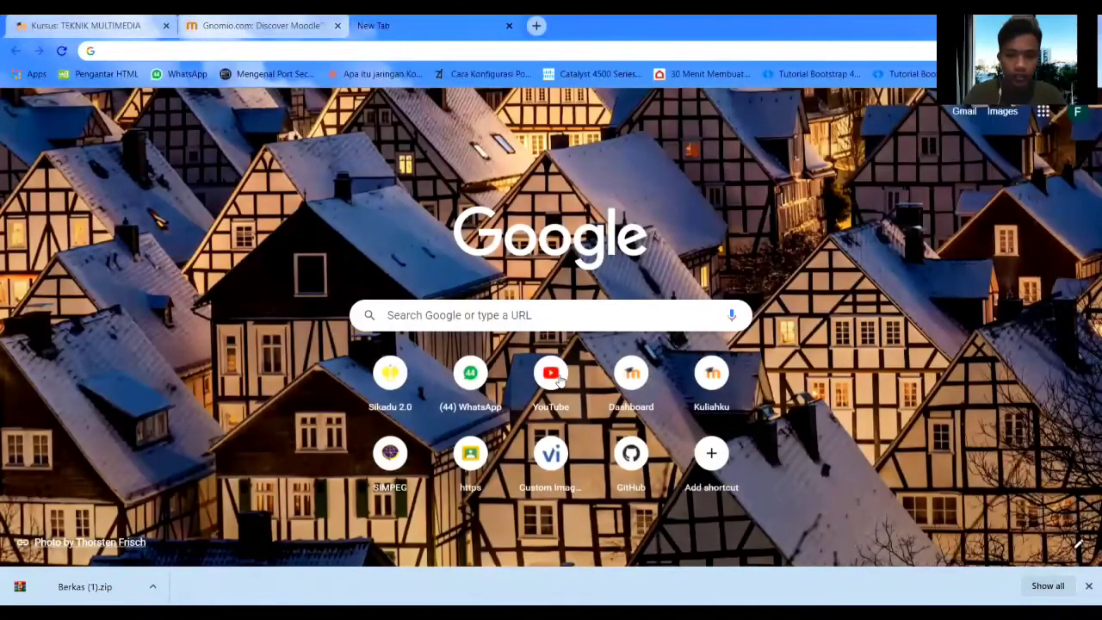
{"action": "left_click", "coordinate": [552, 376]}
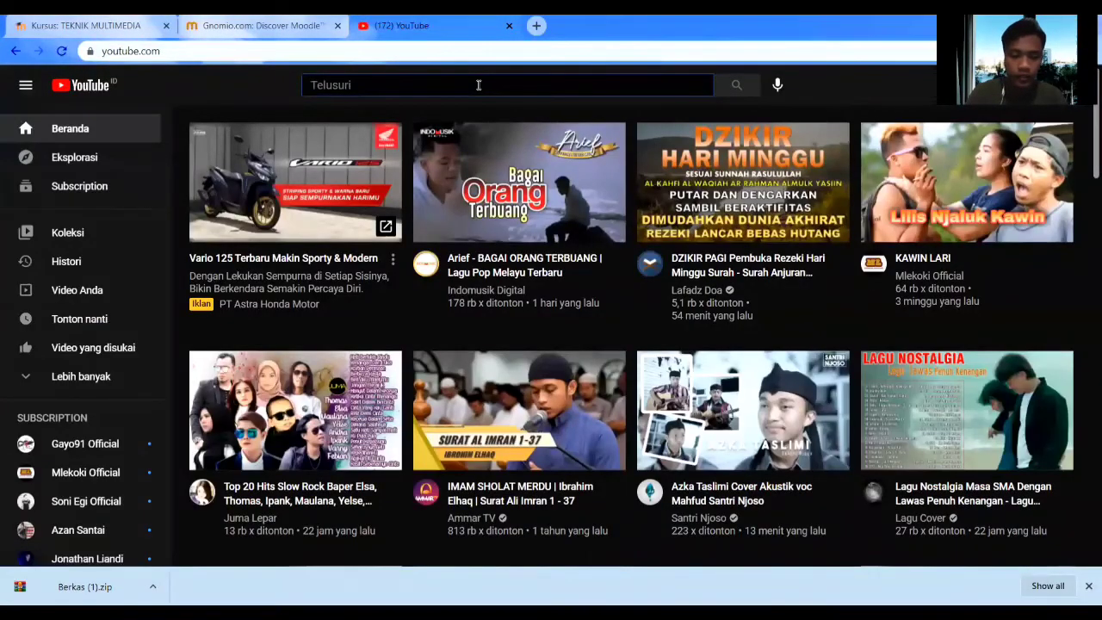
{"action": "left_click", "coordinate": [479, 84]}
{"action": "type", "text": "belajar"}
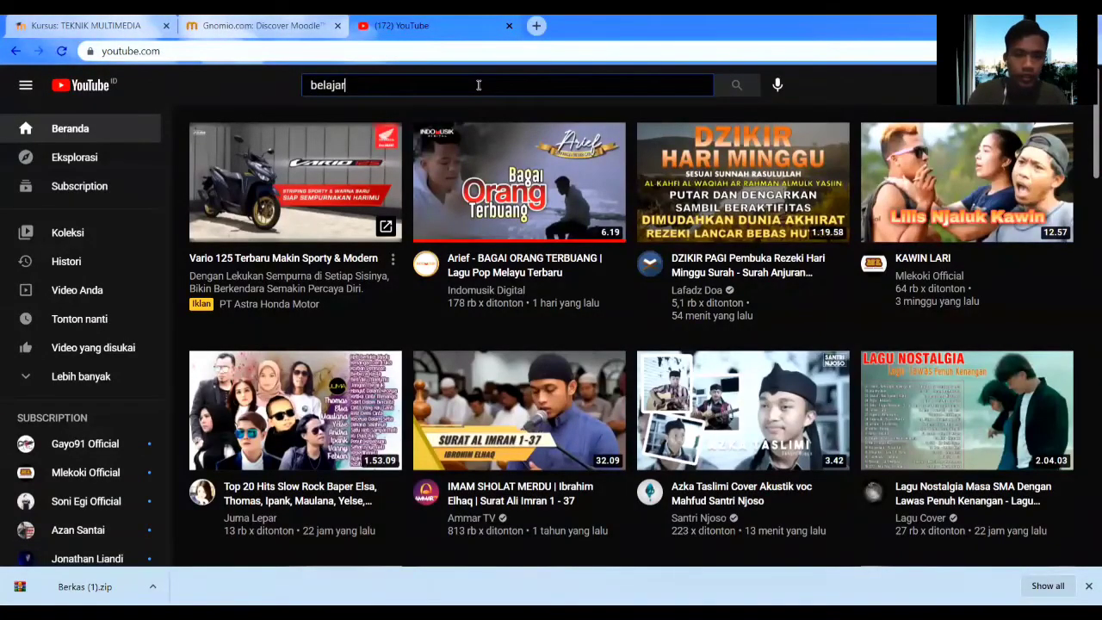
{"action": "type", "text": " sketchup dasar"}
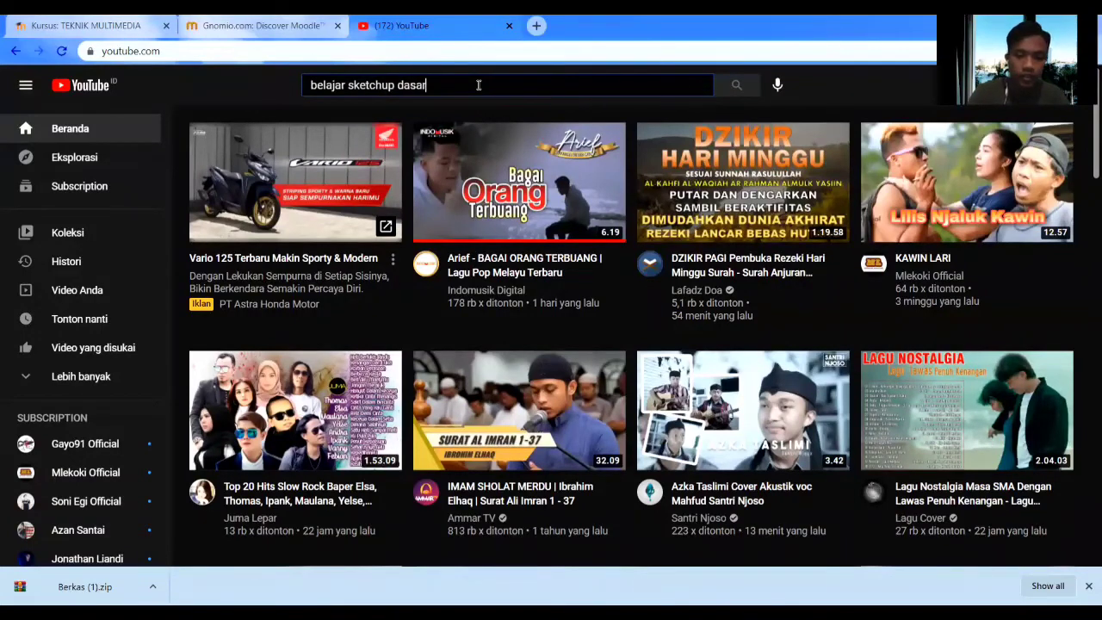
{"action": "key", "text": "Return"}
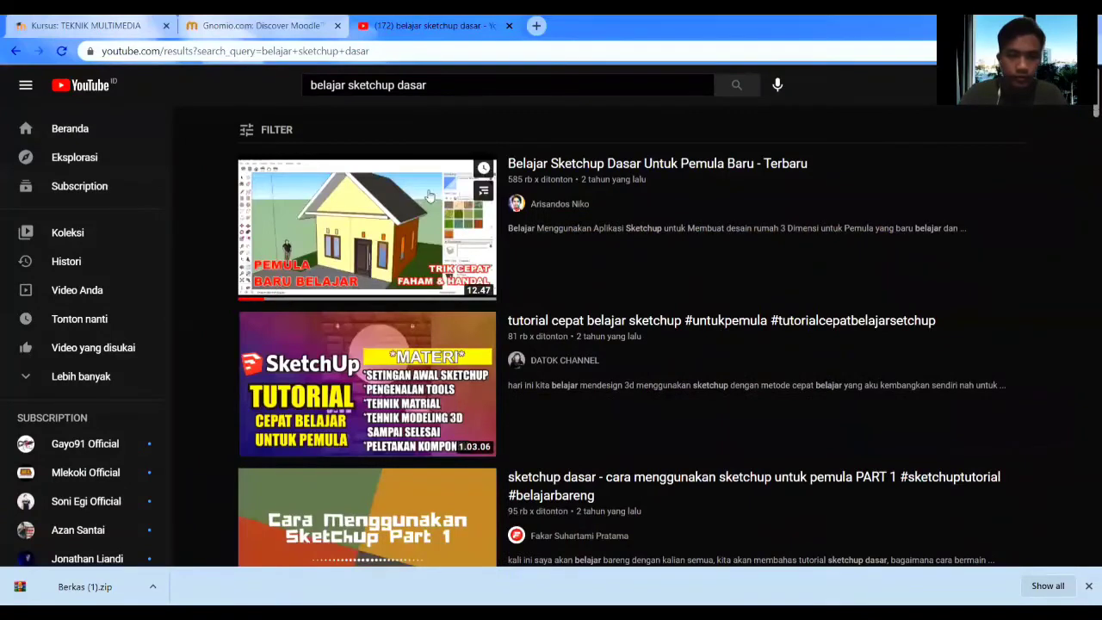
{"action": "left_click", "coordinate": [356, 232]}
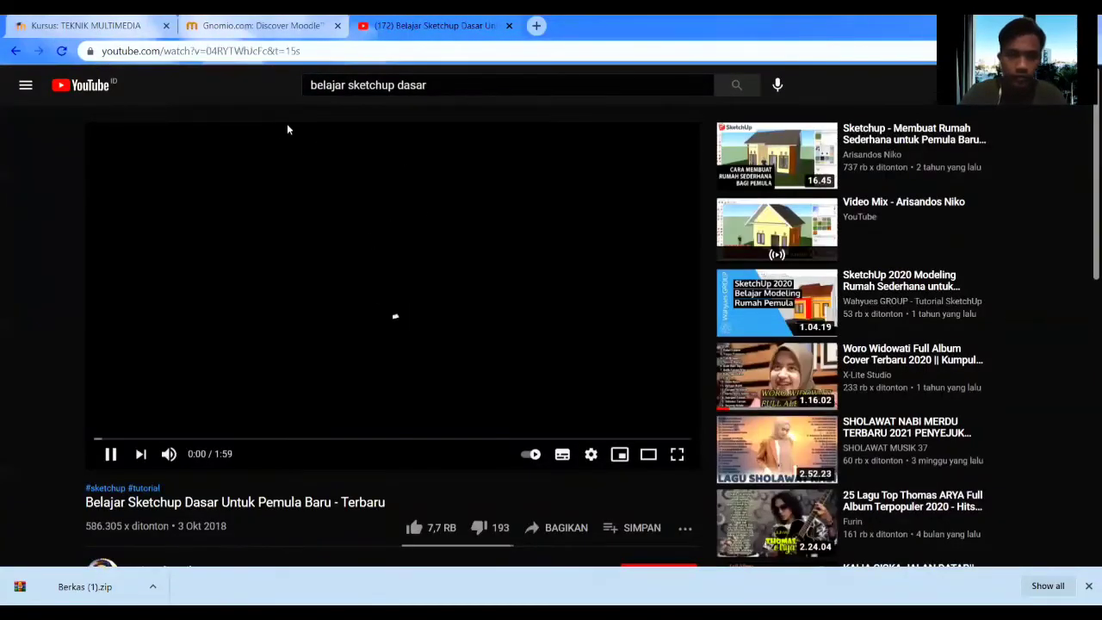
Copy the video's share link, pause playback, and return to the Gnomio tab.
{"action": "scroll", "coordinate": [565, 323], "scroll_direction": "down", "scroll_amount": 3}
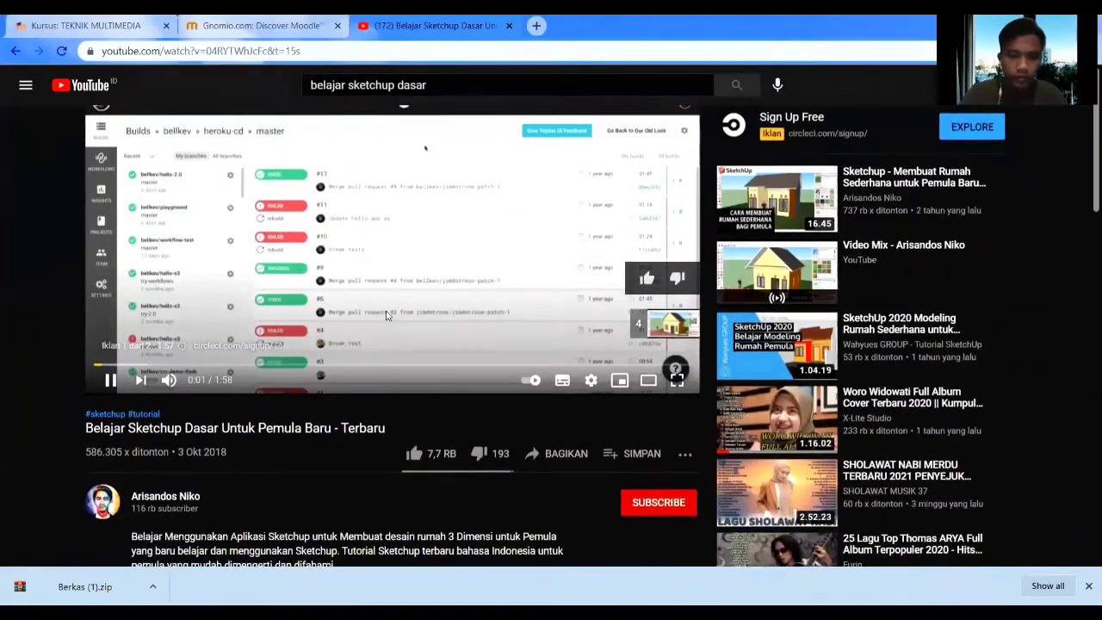
{"action": "left_click", "coordinate": [553, 313]}
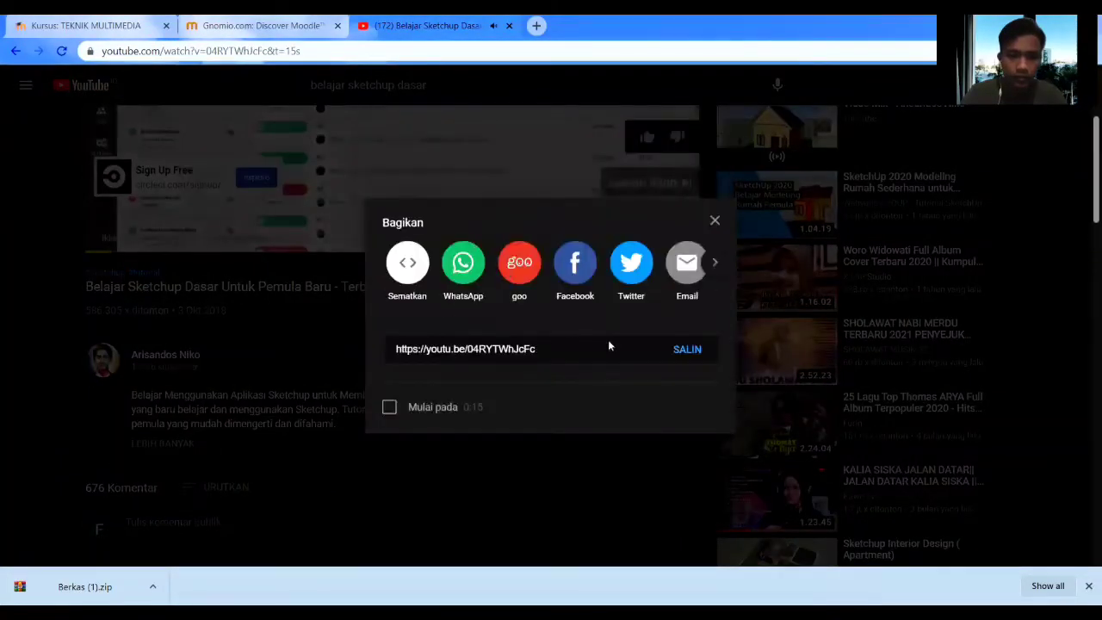
{"action": "left_click", "coordinate": [685, 351]}
{"action": "key", "text": "ctrl+c"}
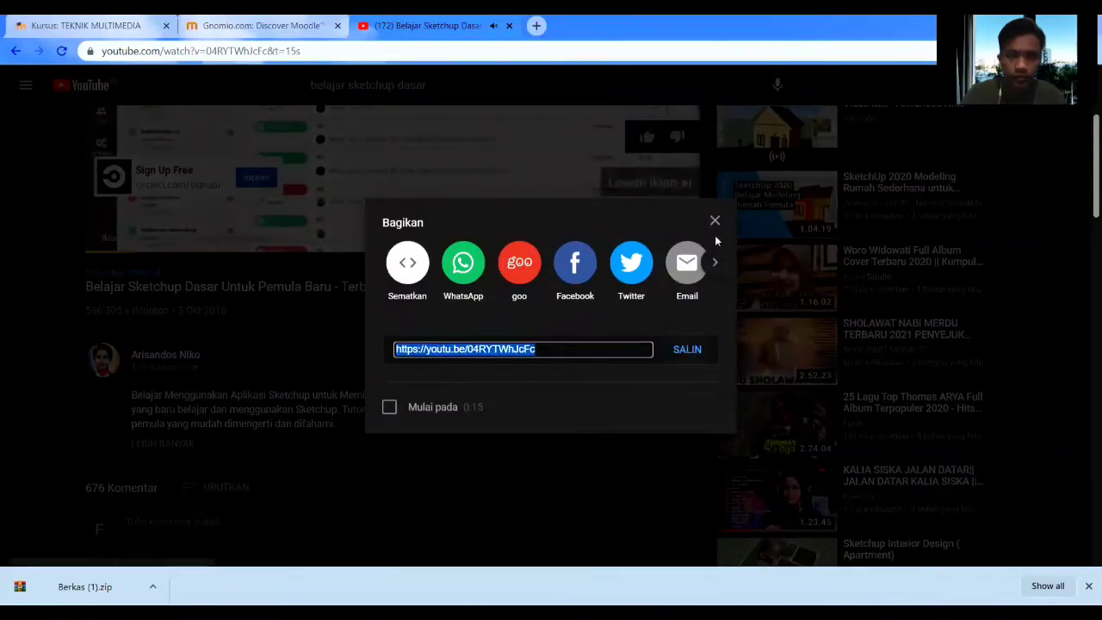
{"action": "left_click", "coordinate": [714, 220]}
{"action": "left_click", "coordinate": [507, 175]}
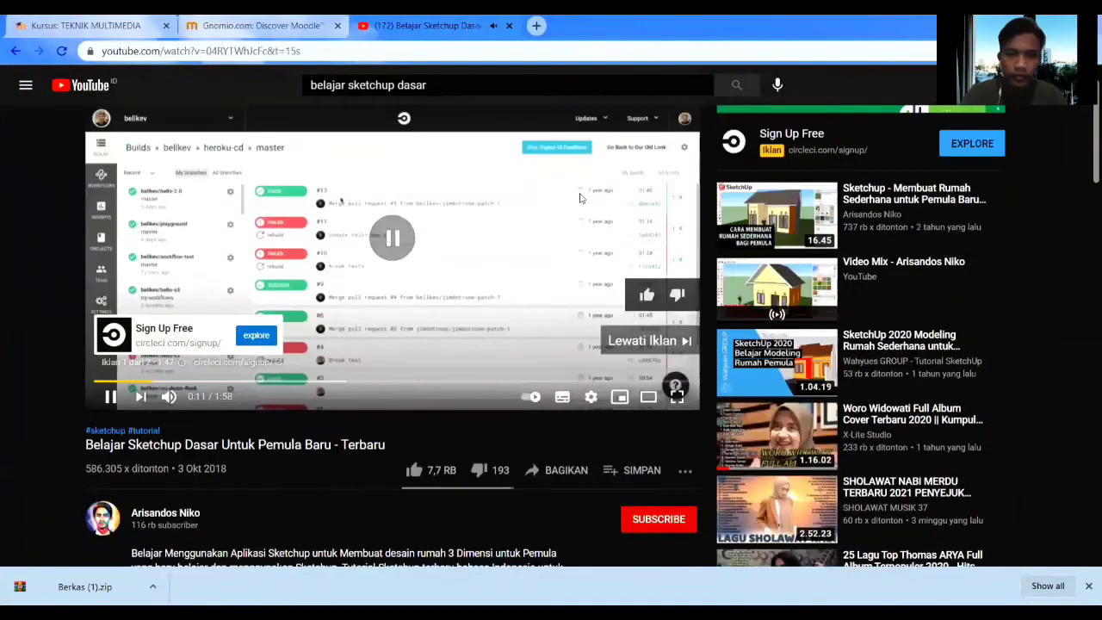
{"action": "left_click", "coordinate": [259, 26]}
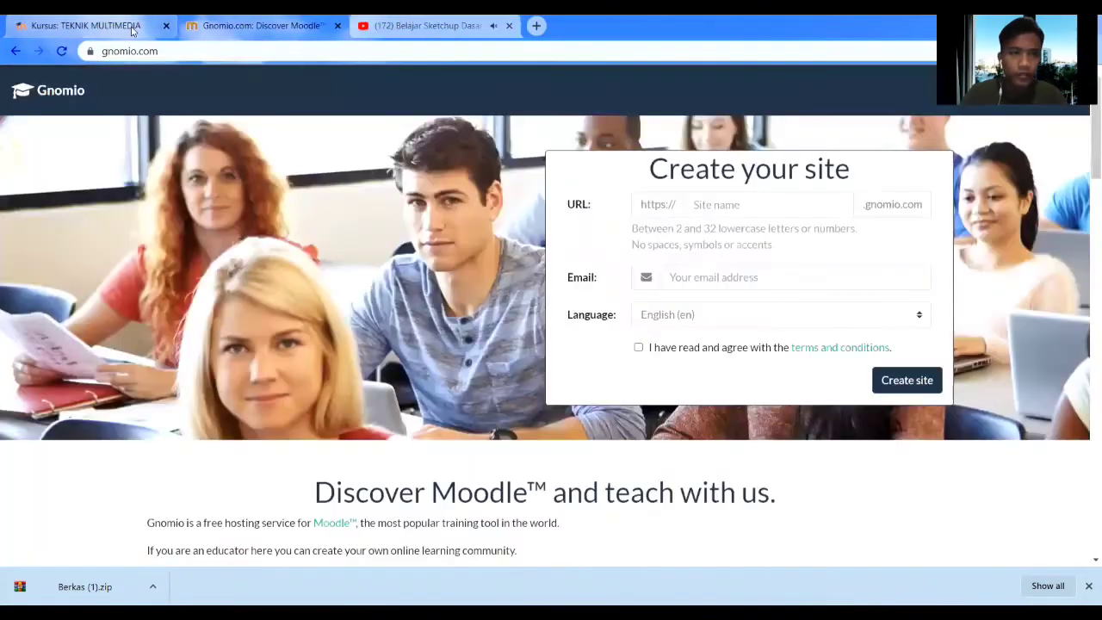
Add a new URL resource to Desain 3D named 'Latihan Sketchup'.
{"action": "left_click", "coordinate": [86, 25]}
{"action": "left_click", "coordinate": [412, 490]}
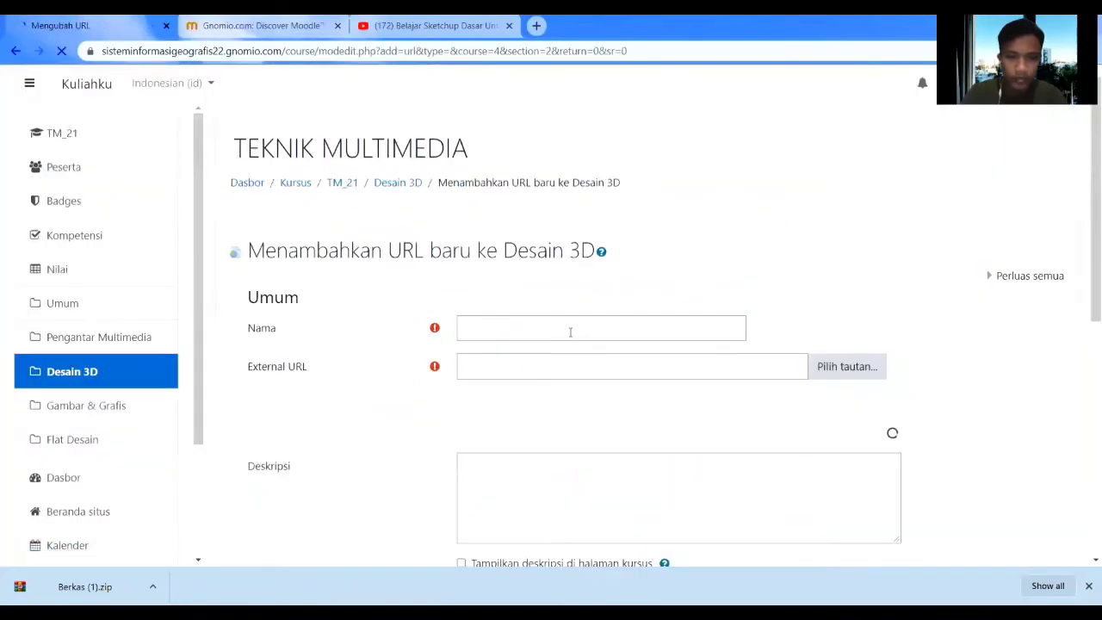
{"action": "left_click", "coordinate": [559, 328]}
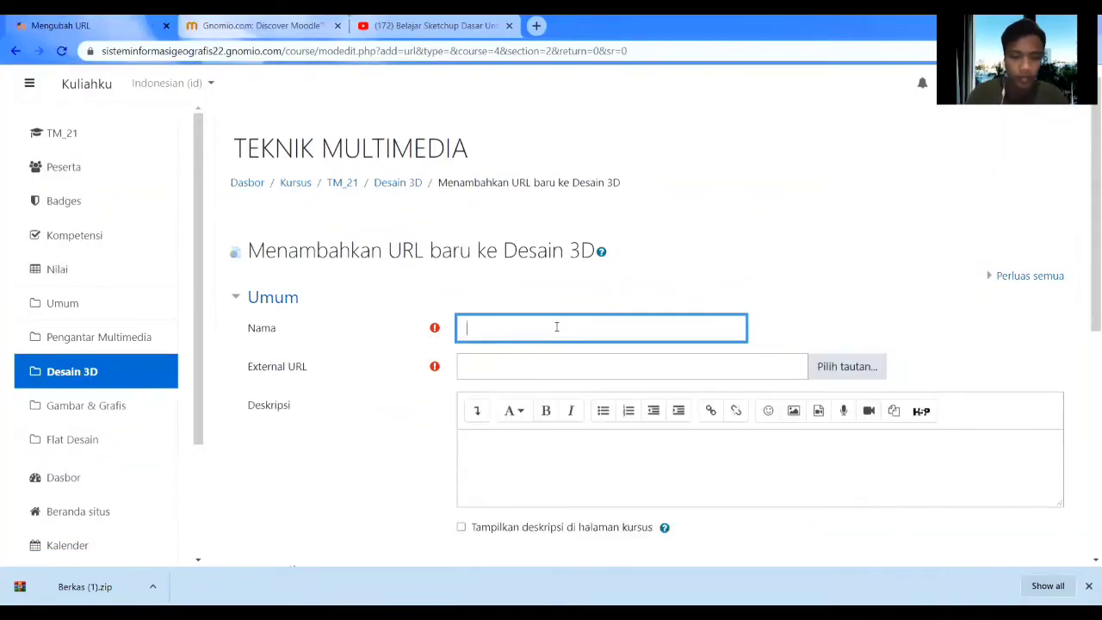
{"action": "type", "text": "Latihan Skech"}
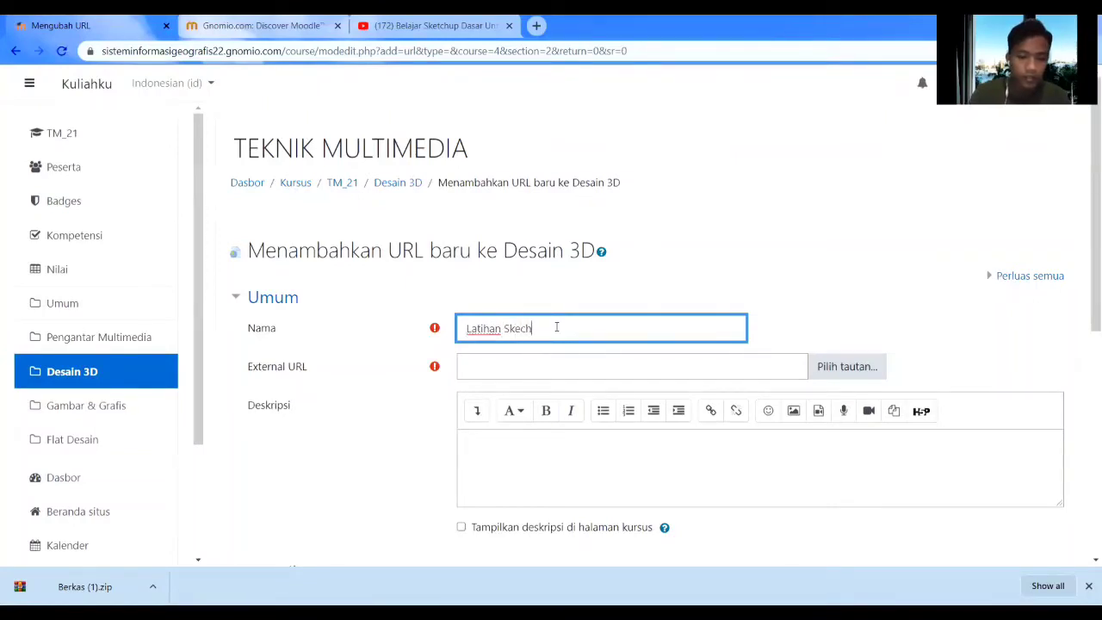
{"action": "type", "text": "tip"}
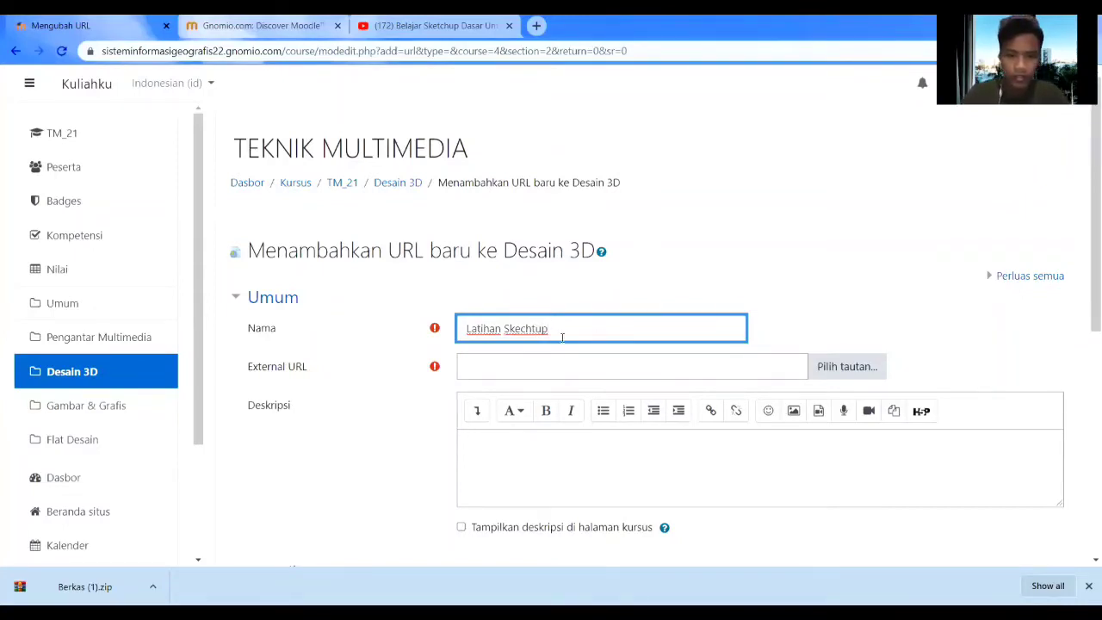
{"action": "key", "text": "BackSpace"}
{"action": "key", "text": "BackSpace"}
{"action": "key", "text": "BackSpace"}
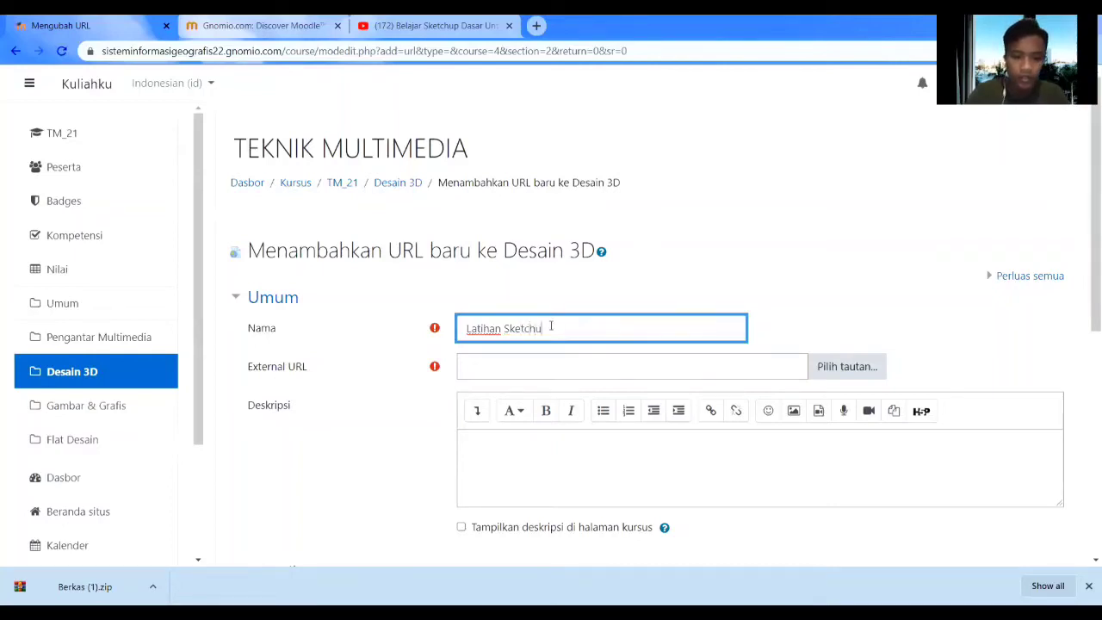
Paste the YouTube video link as the External URL and save the resource.
{"action": "scroll", "coordinate": [601, 317], "scroll_direction": "down", "scroll_amount": 2}
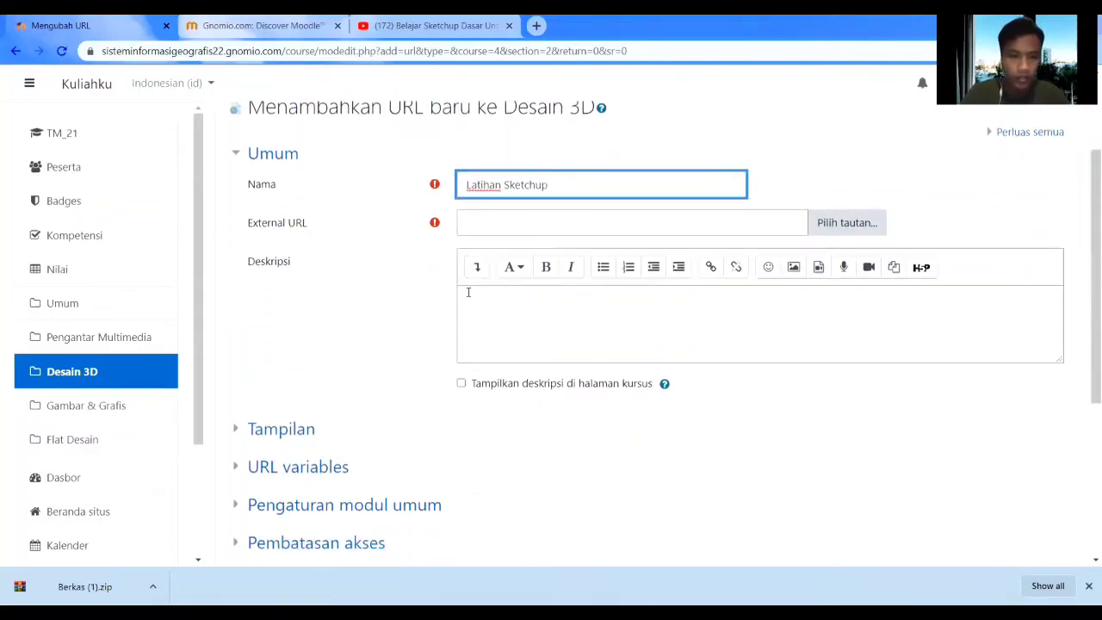
{"action": "left_click", "coordinate": [507, 222]}
{"action": "key", "text": "ctrl+v"}
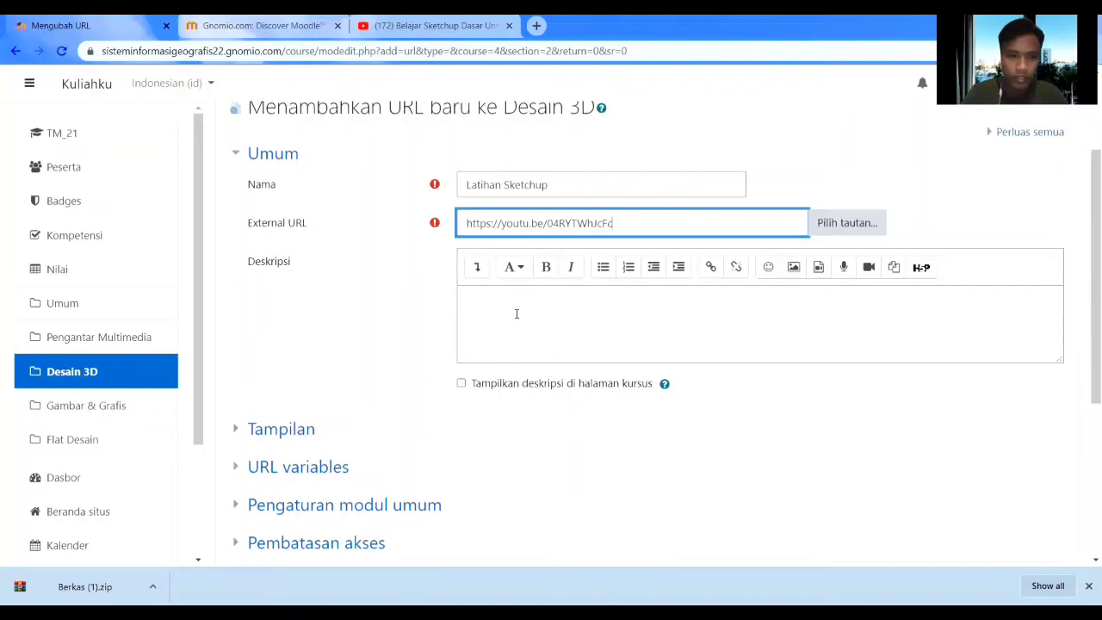
{"action": "scroll", "coordinate": [516, 313], "scroll_direction": "down", "scroll_amount": 4}
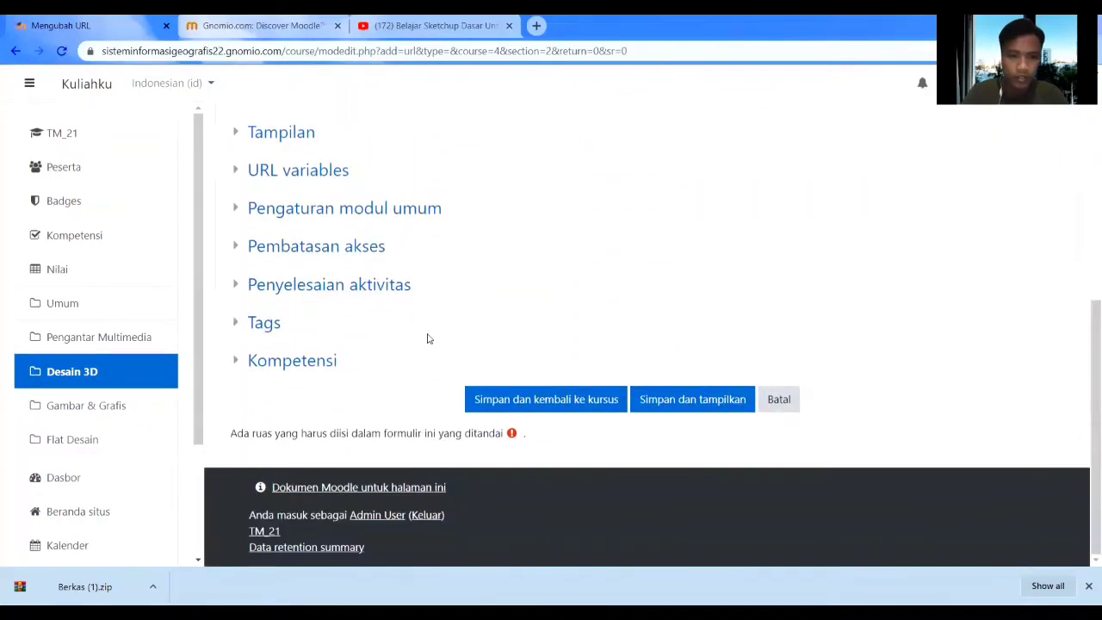
{"action": "left_click", "coordinate": [499, 403]}
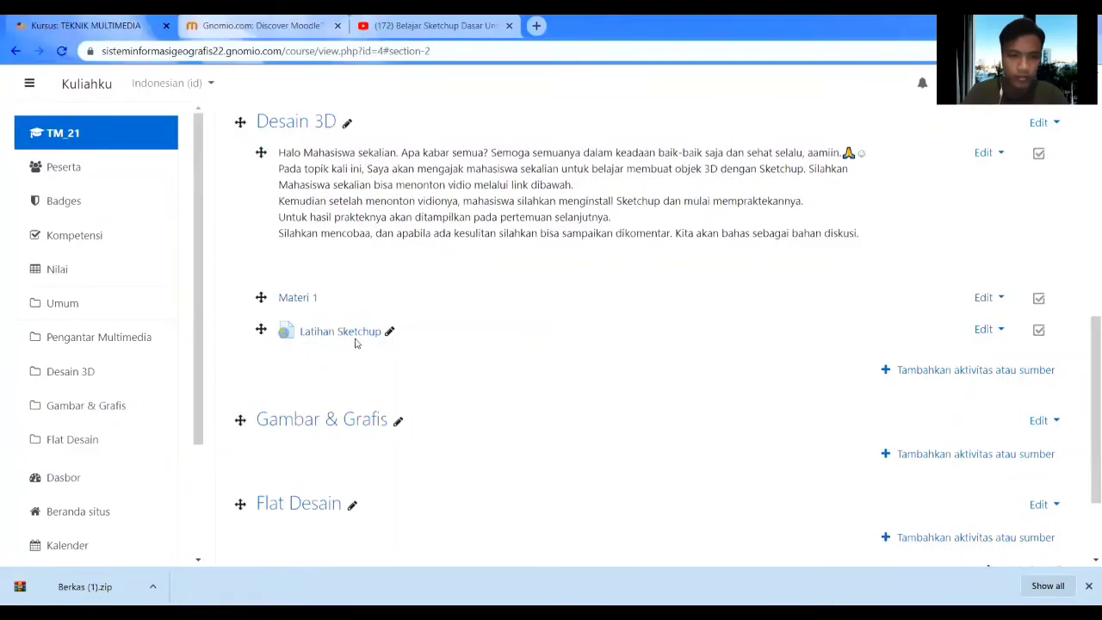
{"action": "left_click", "coordinate": [351, 336]}
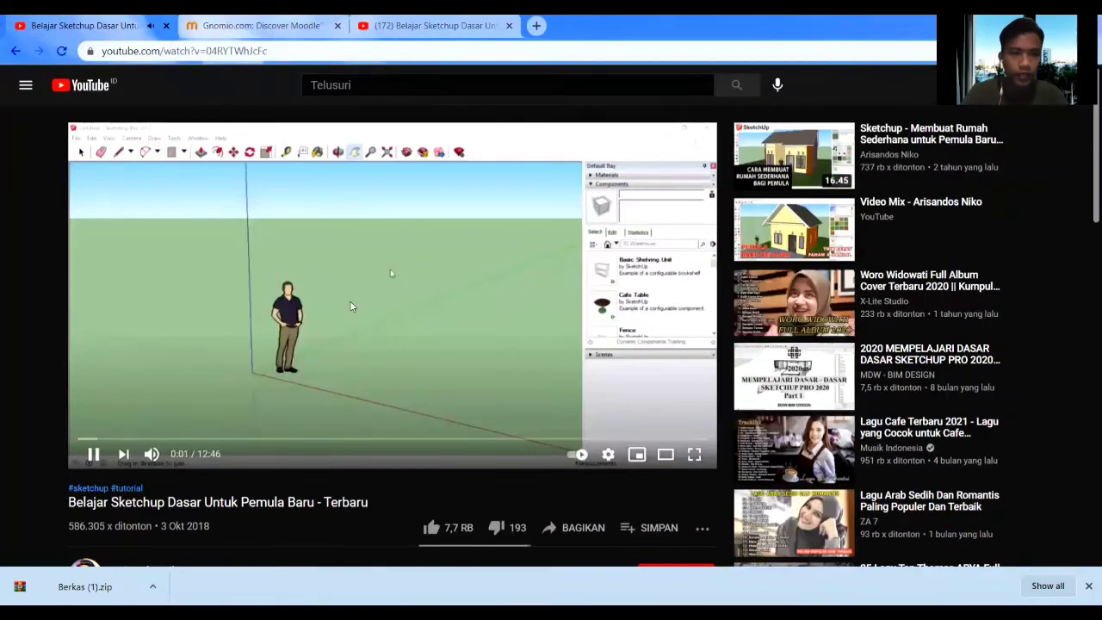
{"action": "left_click", "coordinate": [15, 51]}
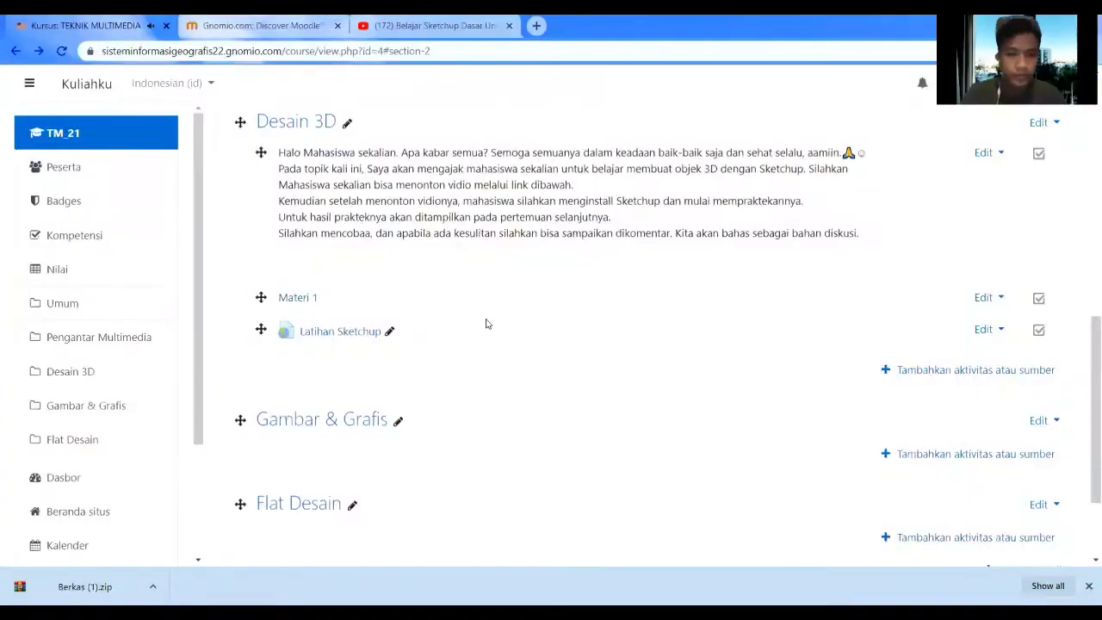
{"action": "scroll", "coordinate": [484, 320], "scroll_direction": "down", "scroll_amount": 3}
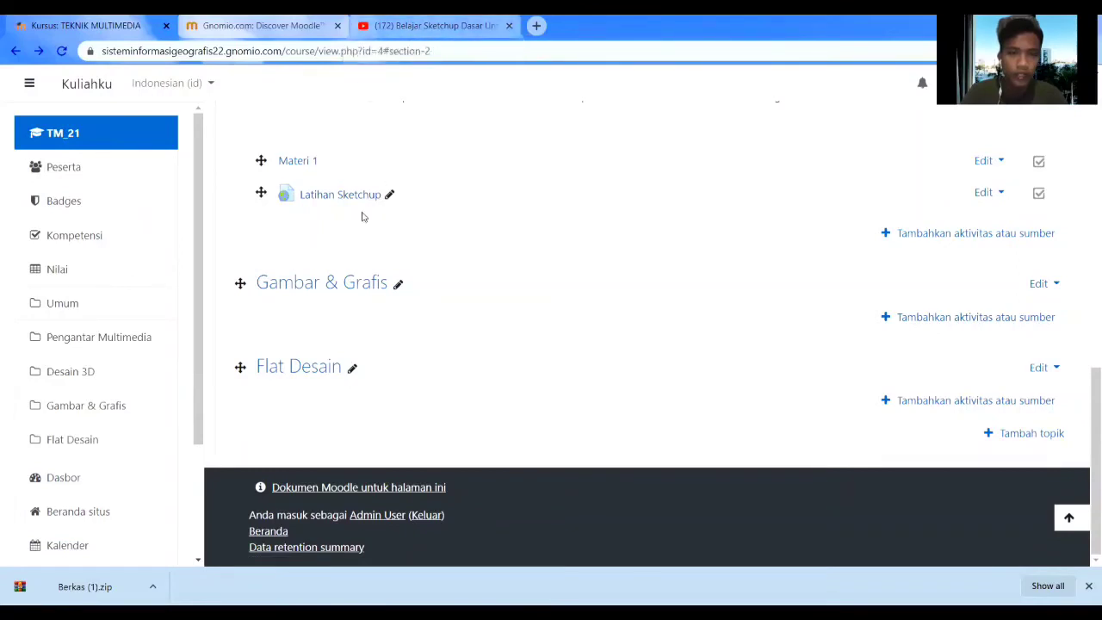
Add a new forum to Desain 3D named 'Ayo Diskusi'.
{"action": "left_click", "coordinate": [908, 235]}
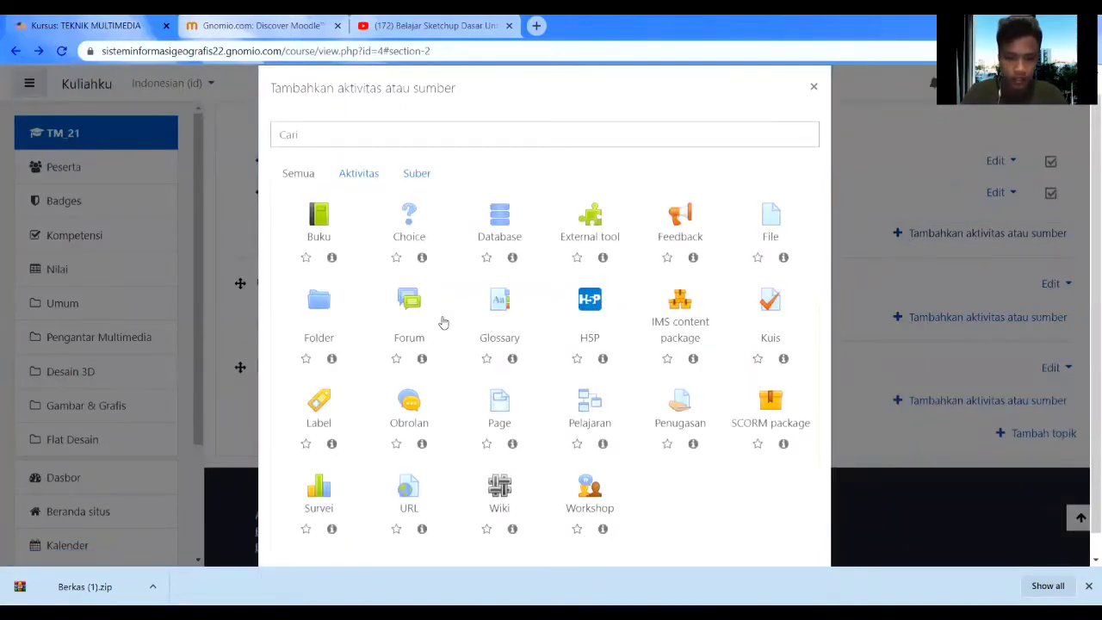
{"action": "left_click", "coordinate": [410, 310]}
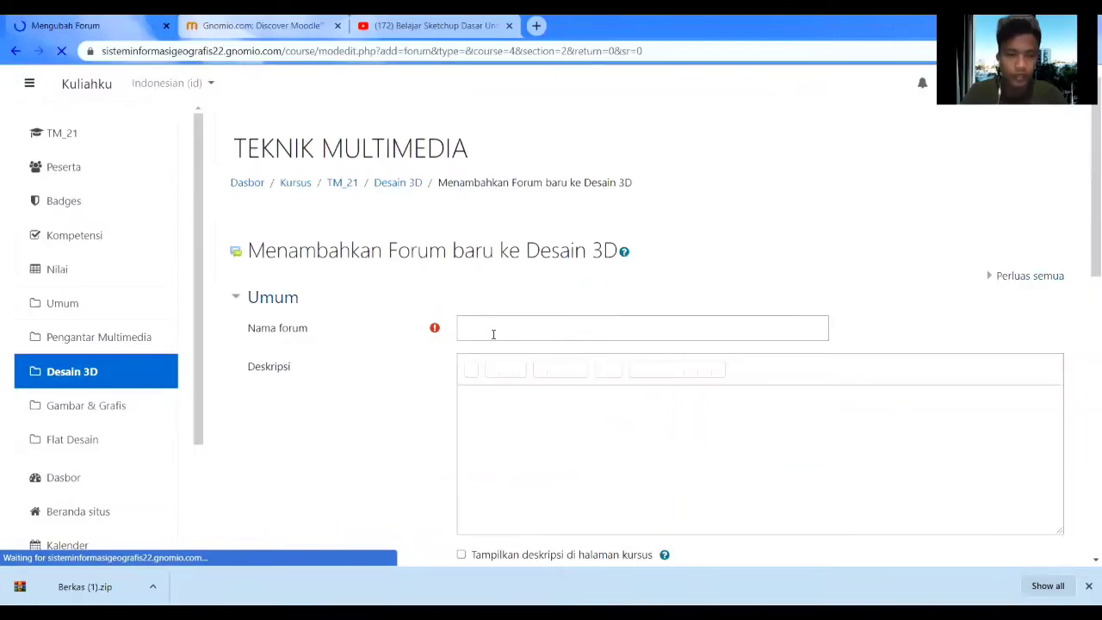
{"action": "left_click", "coordinate": [485, 327]}
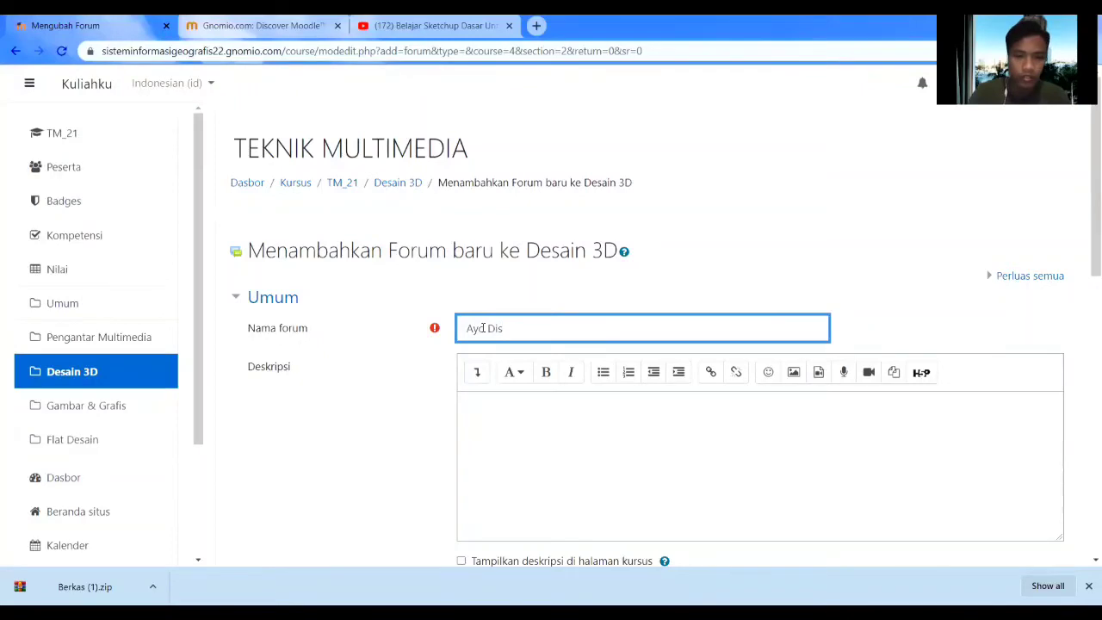
{"action": "type", "text": "Ayo Diskusi"}
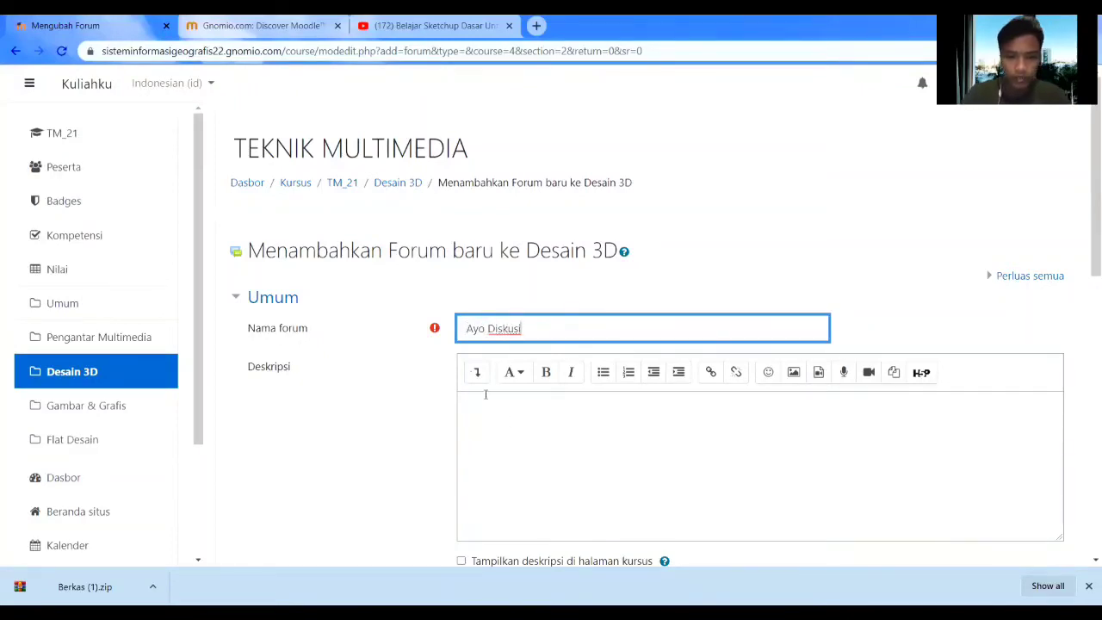
Paste the question about 3D apps other than Sketchup as the forum description and save.
{"action": "scroll", "coordinate": [517, 422], "scroll_direction": "down", "scroll_amount": 4}
{"action": "scroll", "coordinate": [529, 359], "scroll_direction": "up", "scroll_amount": 3}
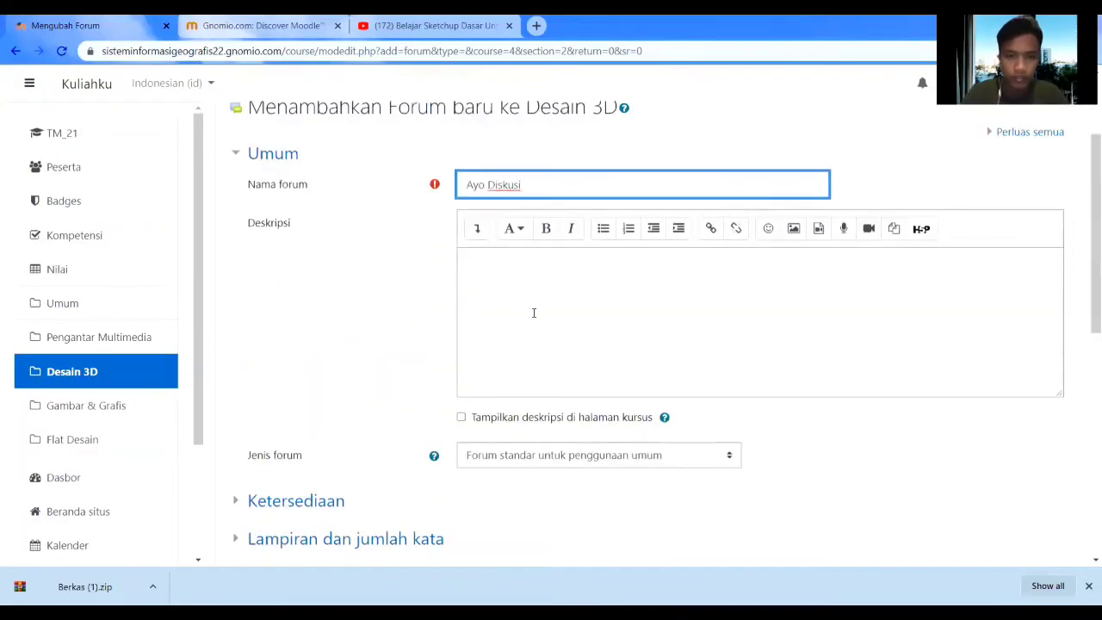
{"action": "left_click", "coordinate": [531, 303]}
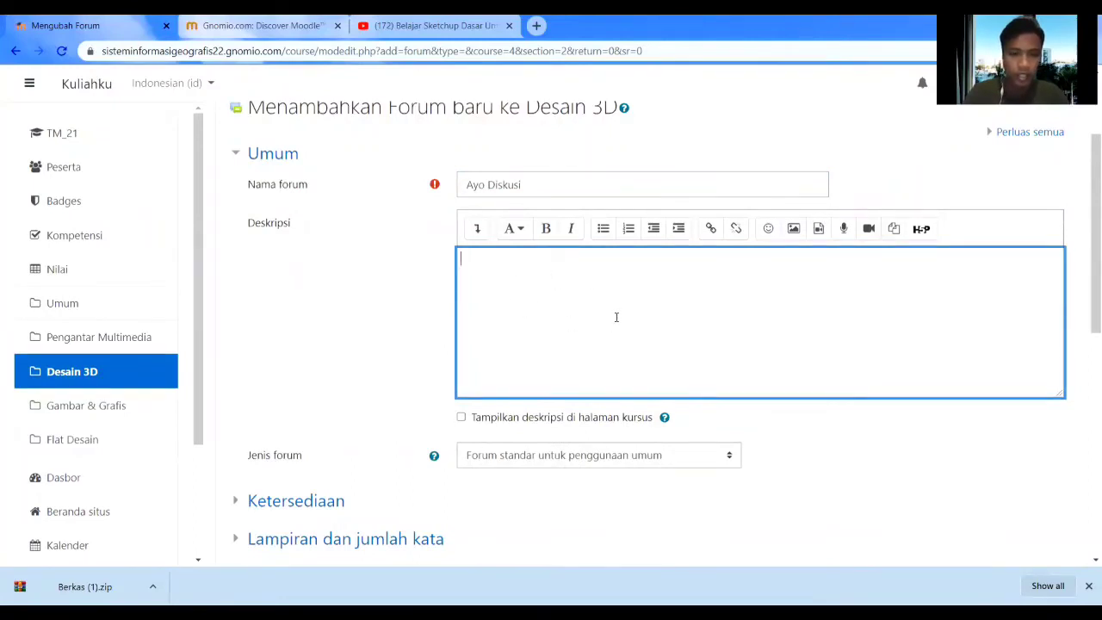
{"action": "key", "text": "alt+Tab"}
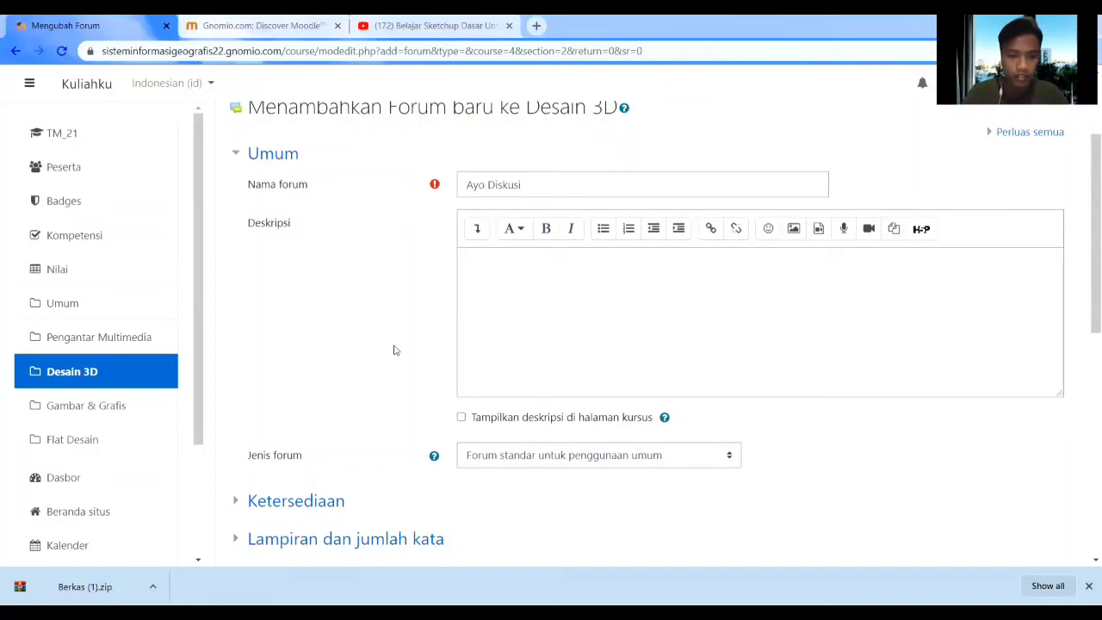
{"action": "key", "text": "alt+Tab"}
{"action": "type", "text": "Sebutkan aplikasi untuk membuat 3D selain Sketchup, yang saudara tahu!"}
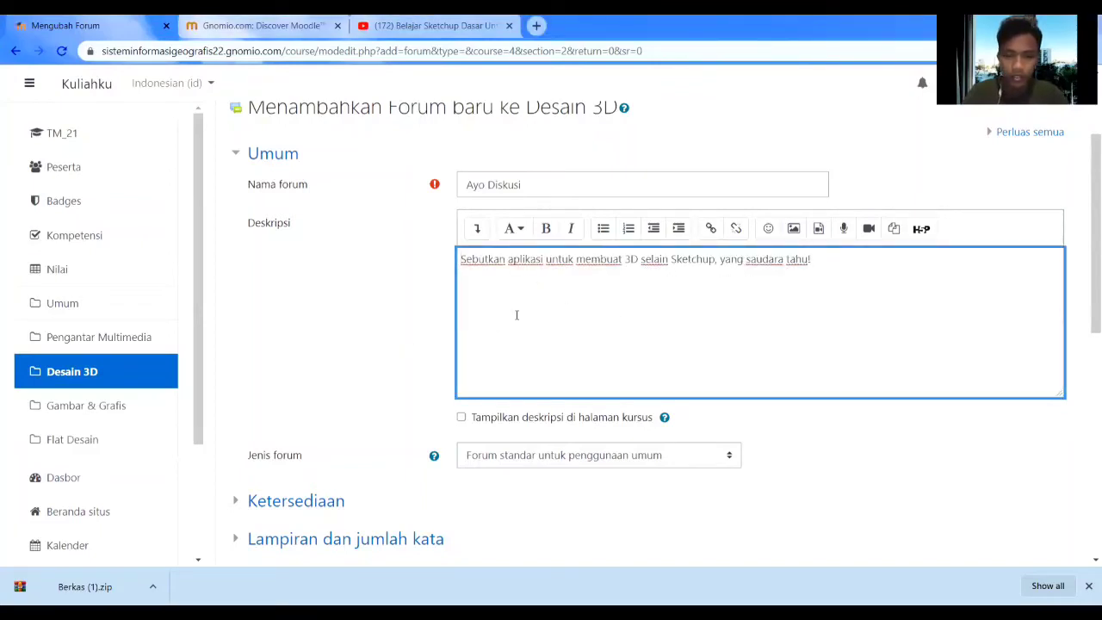
{"action": "scroll", "coordinate": [516, 315], "scroll_direction": "down", "scroll_amount": 3}
{"action": "scroll", "coordinate": [495, 313], "scroll_direction": "down", "scroll_amount": 1}
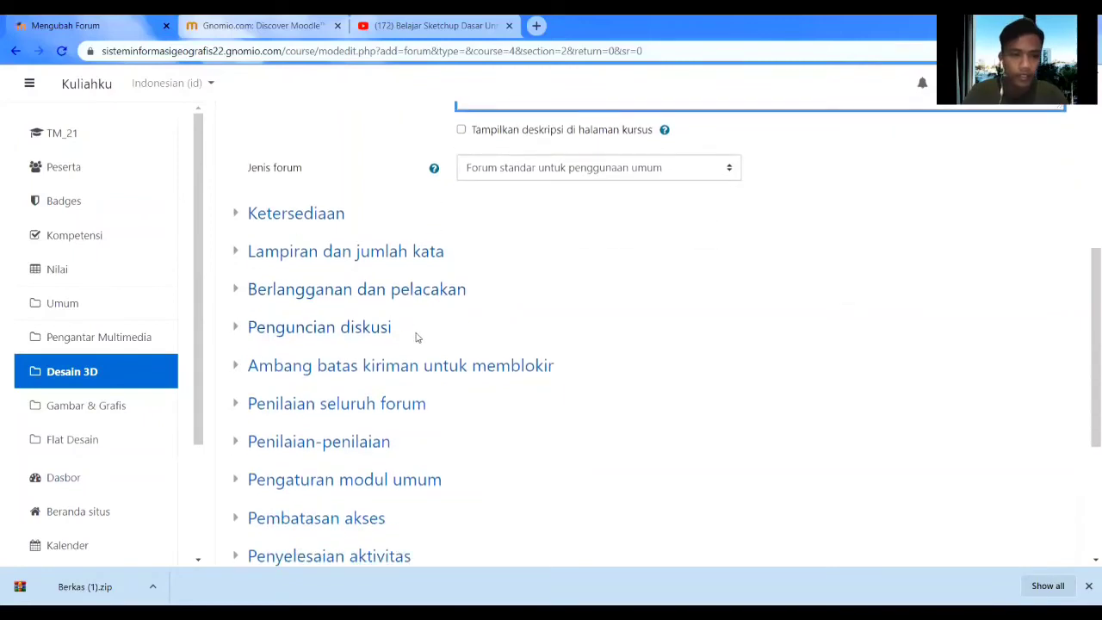
{"action": "scroll", "coordinate": [413, 327], "scroll_direction": "down", "scroll_amount": 3}
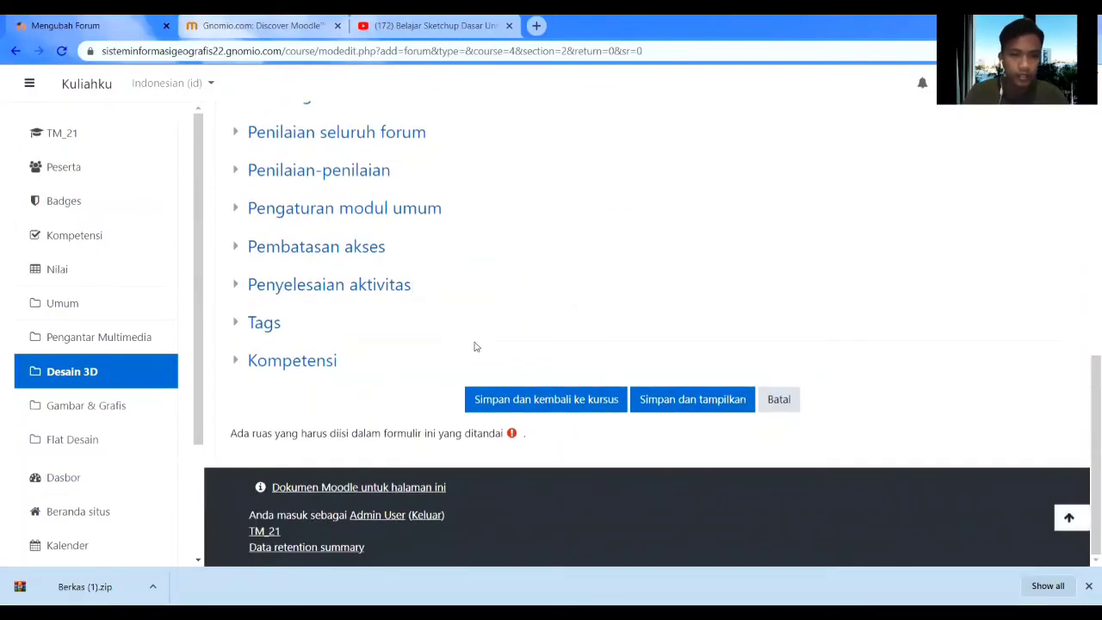
{"action": "left_click", "coordinate": [488, 405]}
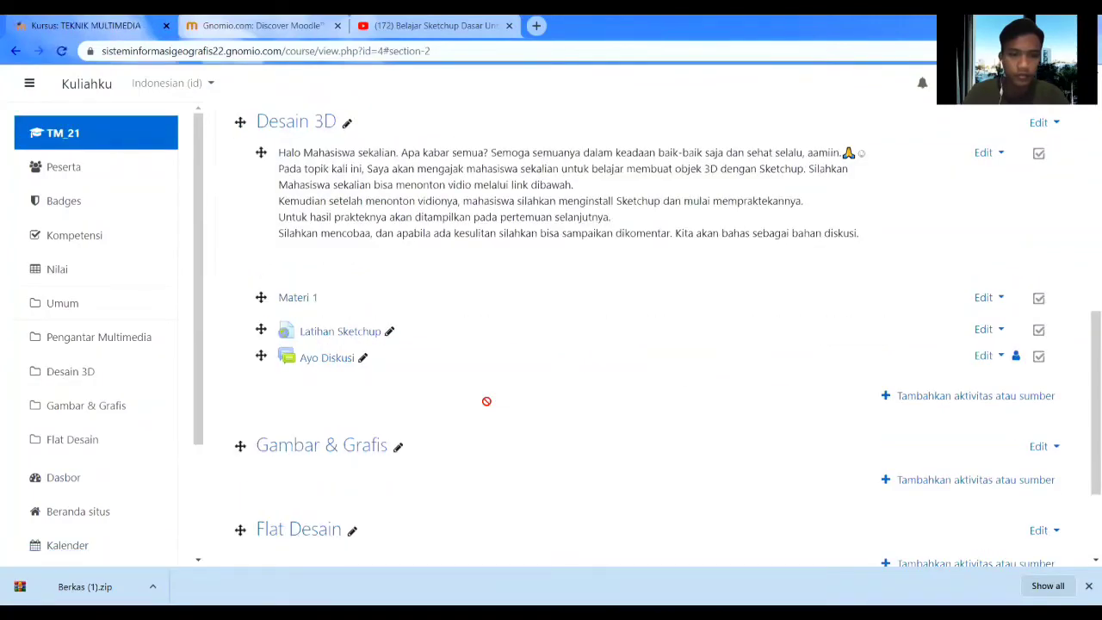
Add a 'Forum Diskusi' label to Desain 3D and save it.
{"action": "scroll", "coordinate": [484, 398], "scroll_direction": "down", "scroll_amount": 2}
{"action": "scroll", "coordinate": [539, 416], "scroll_direction": "up", "scroll_amount": 3}
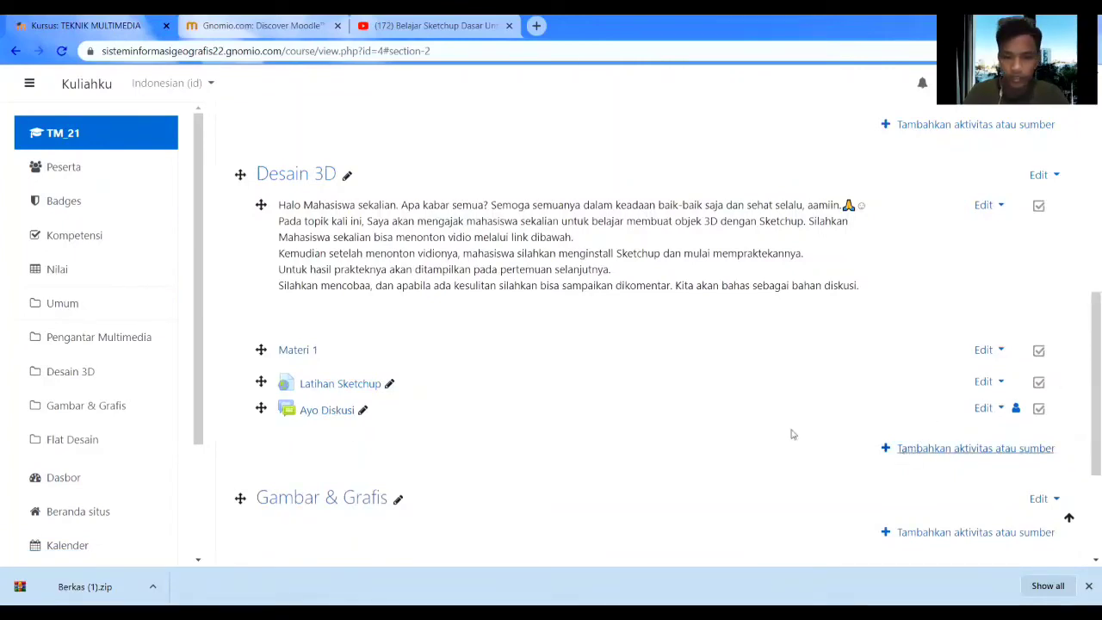
{"action": "left_click", "coordinate": [886, 448]}
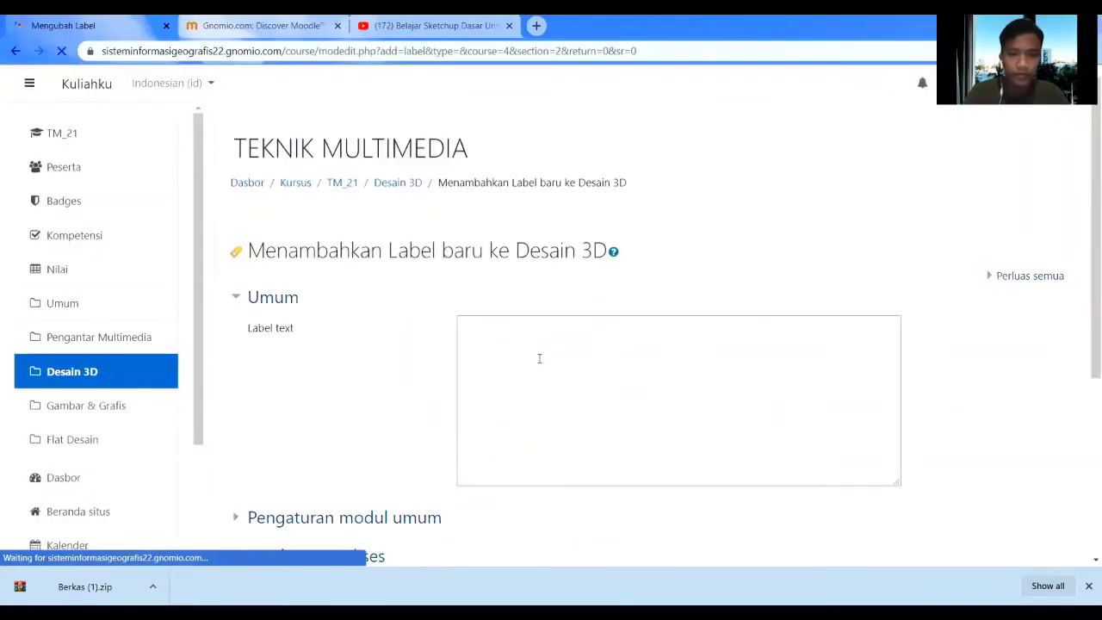
{"action": "left_click", "coordinate": [538, 358]}
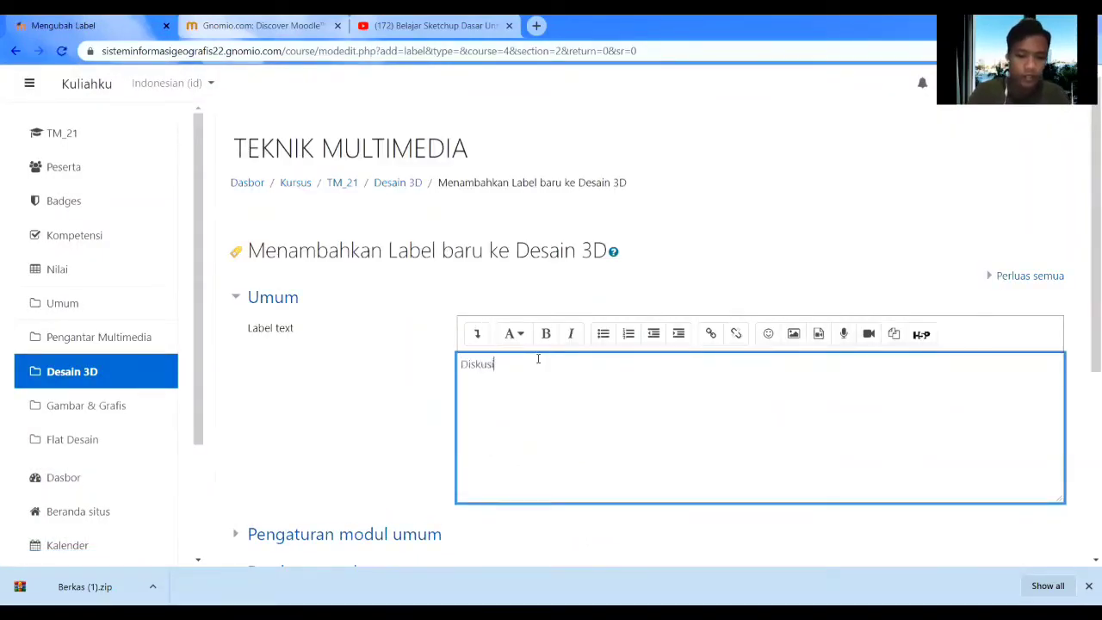
{"action": "scroll", "coordinate": [541, 370], "scroll_direction": "down", "scroll_amount": 4}
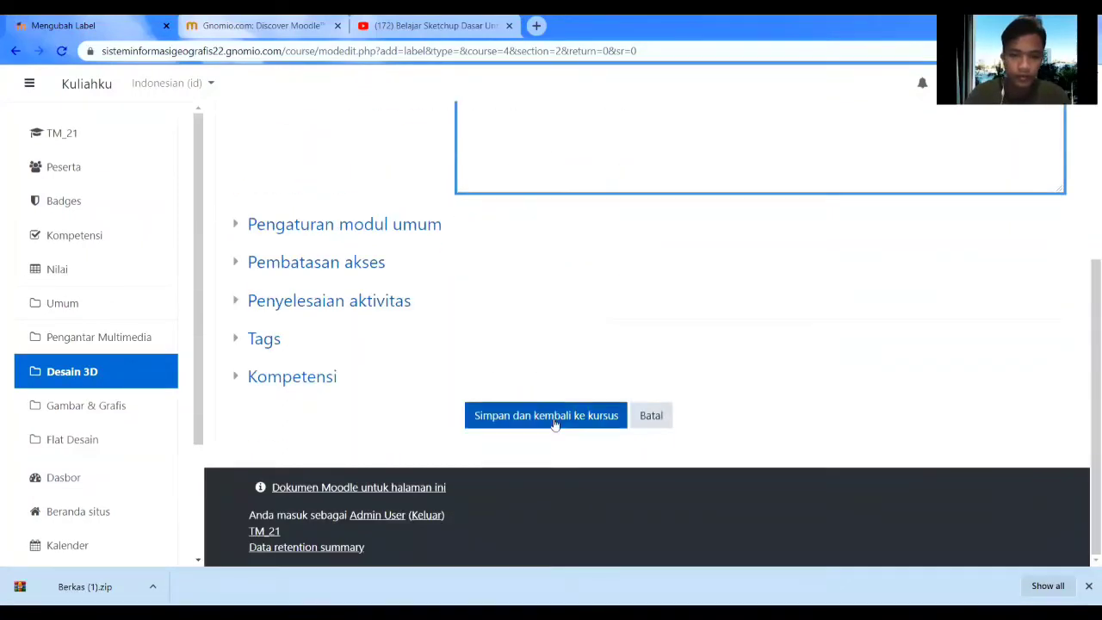
{"action": "scroll", "coordinate": [555, 422], "scroll_direction": "up", "scroll_amount": 4}
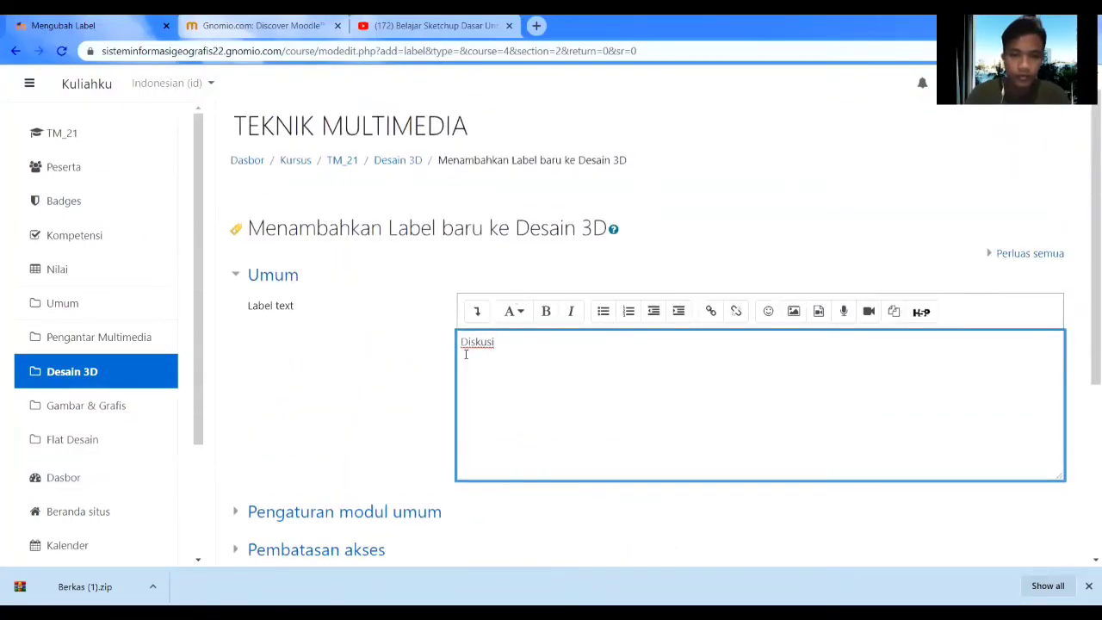
{"action": "type", "text": "Forum"}
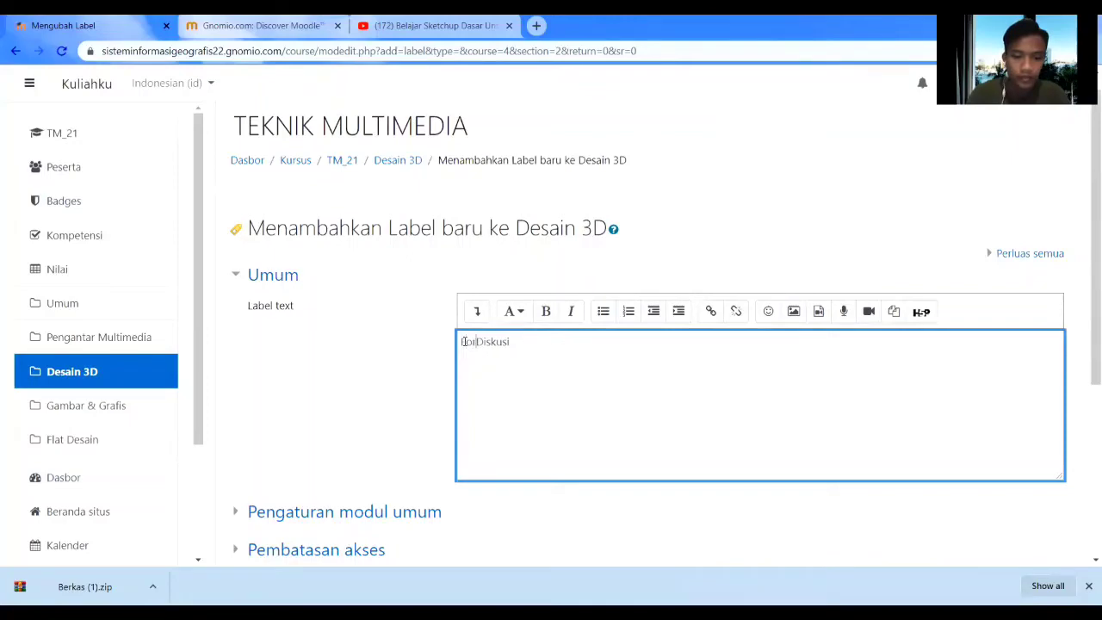
{"action": "scroll", "coordinate": [468, 341], "scroll_direction": "down", "scroll_amount": 4}
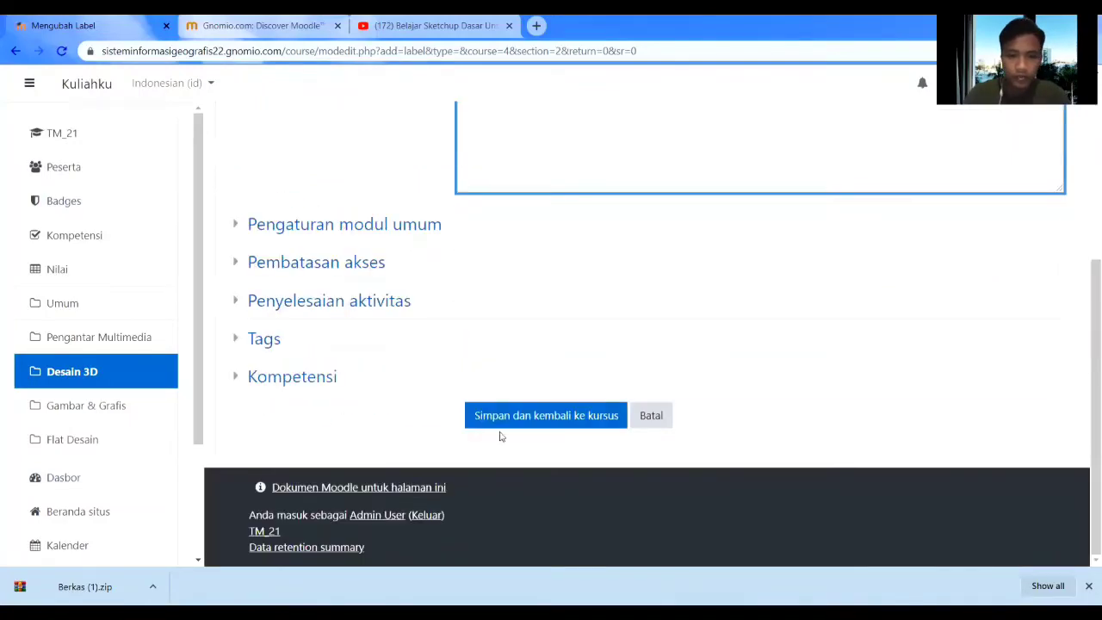
{"action": "left_click", "coordinate": [511, 413]}
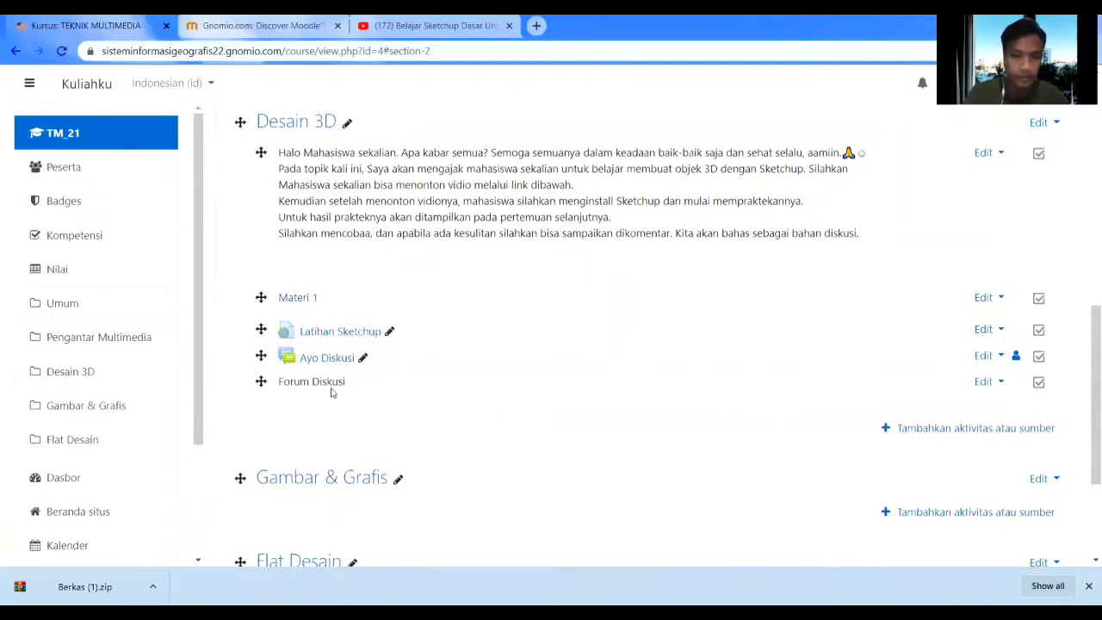
Move the Forum Diskusi label above Ayo Diskusi and open the Ayo Diskusi forum.
{"action": "left_click_drag", "start_coordinate": [261, 381], "coordinate": [261, 354]}
{"action": "left_click", "coordinate": [326, 391]}
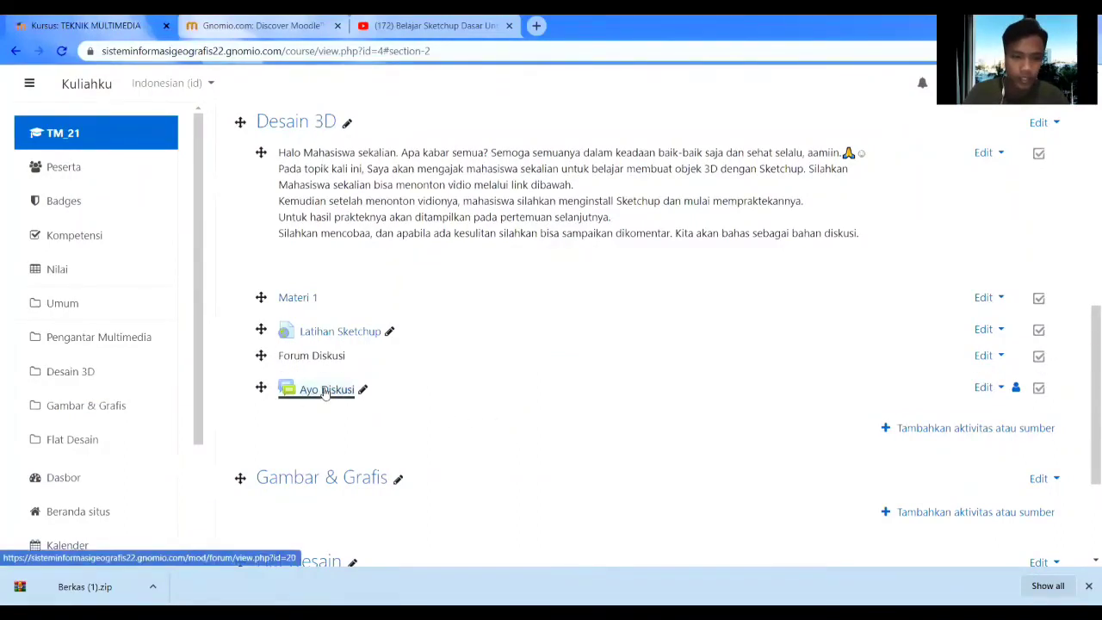
{"action": "scroll", "coordinate": [488, 400], "scroll_direction": "down", "scroll_amount": 3}
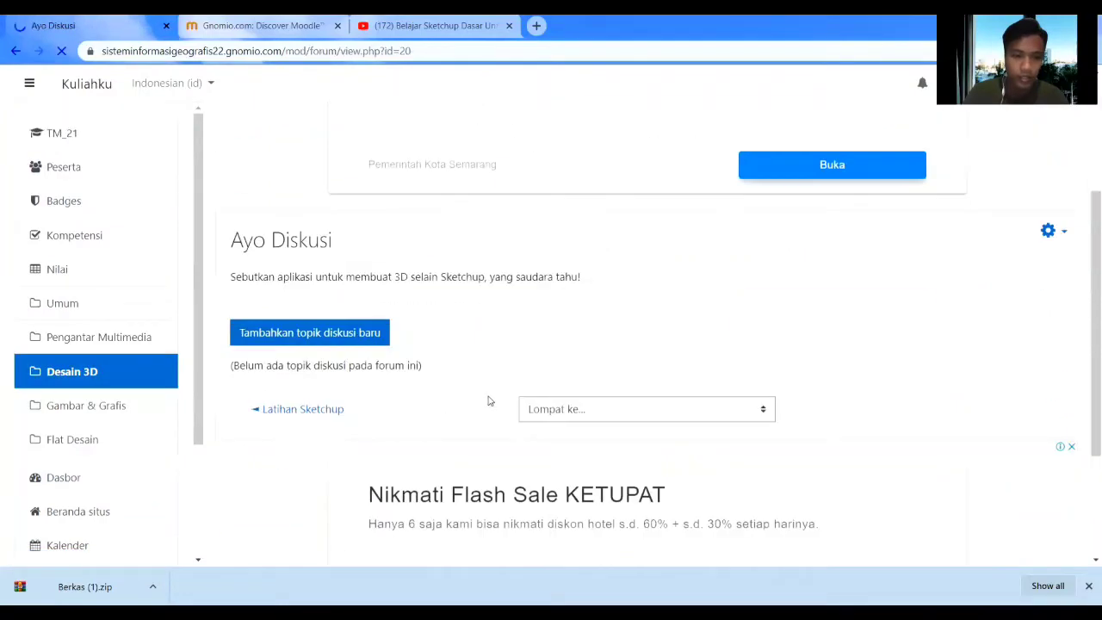
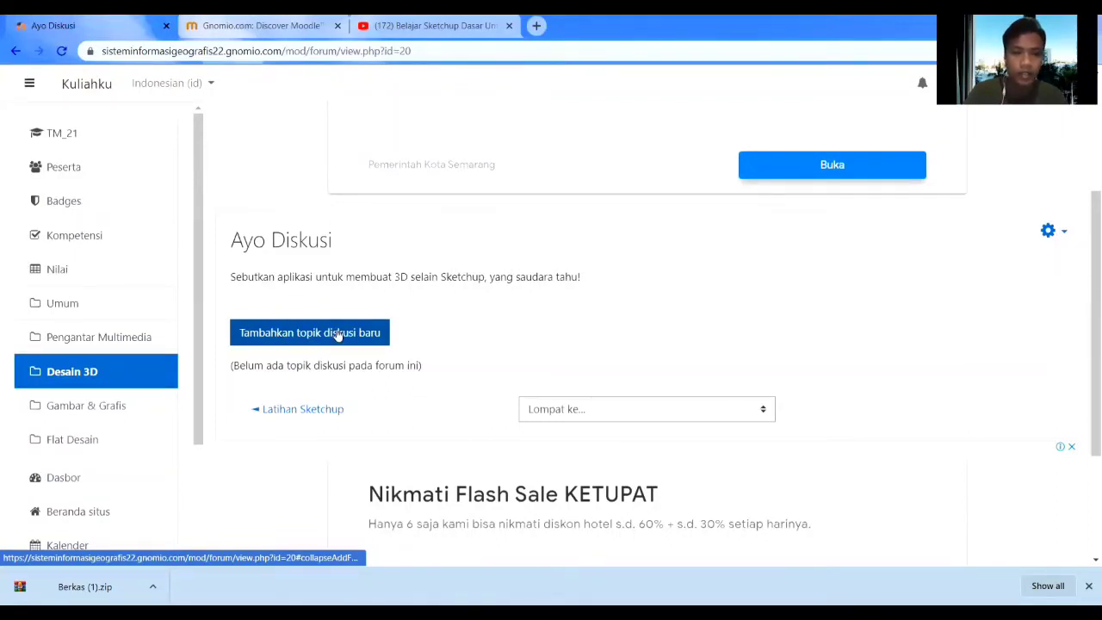
Return from the Ayo Diskusi forum to the TEKNIK MULTIMEDIA course page and browse its sections.
{"action": "scroll", "coordinate": [337, 331], "scroll_direction": "up", "scroll_amount": 1}
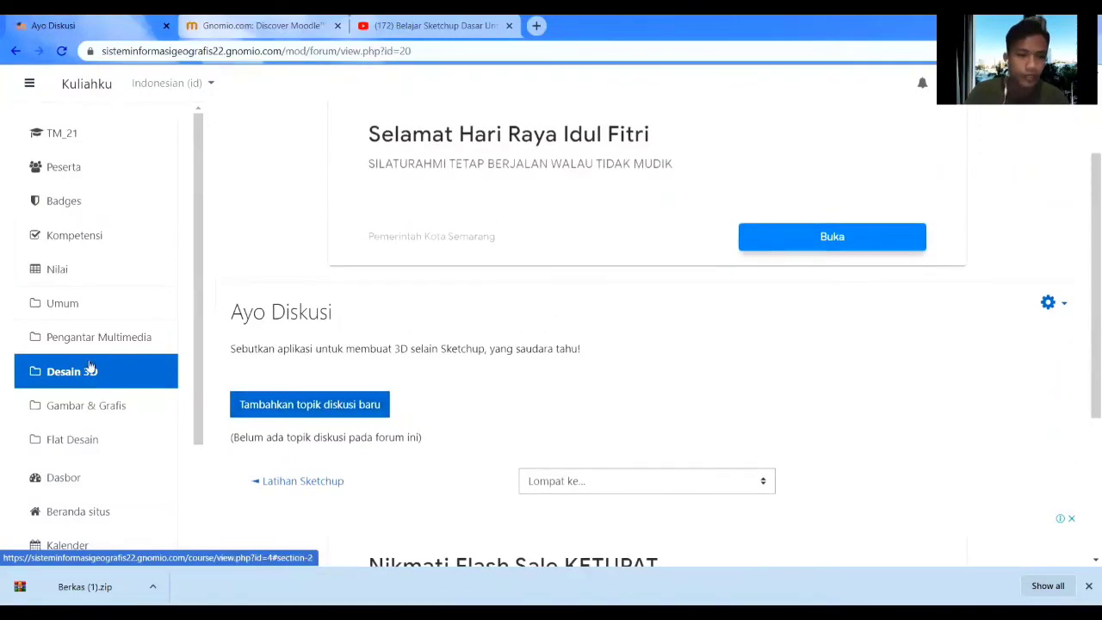
{"action": "left_click", "coordinate": [15, 54]}
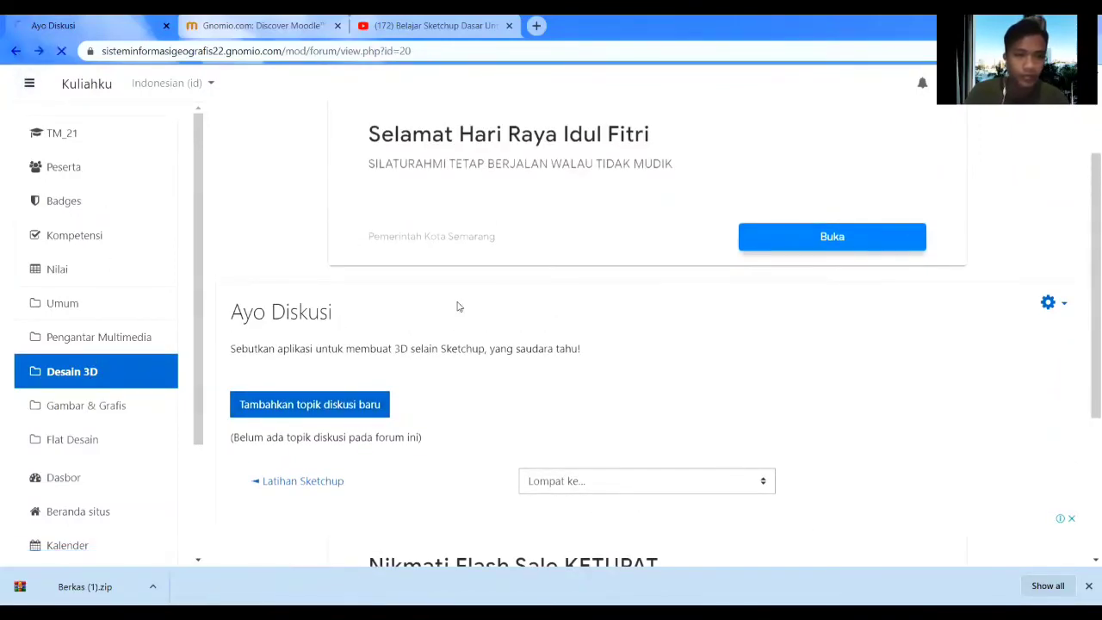
{"action": "scroll", "coordinate": [569, 383], "scroll_direction": "up", "scroll_amount": 3}
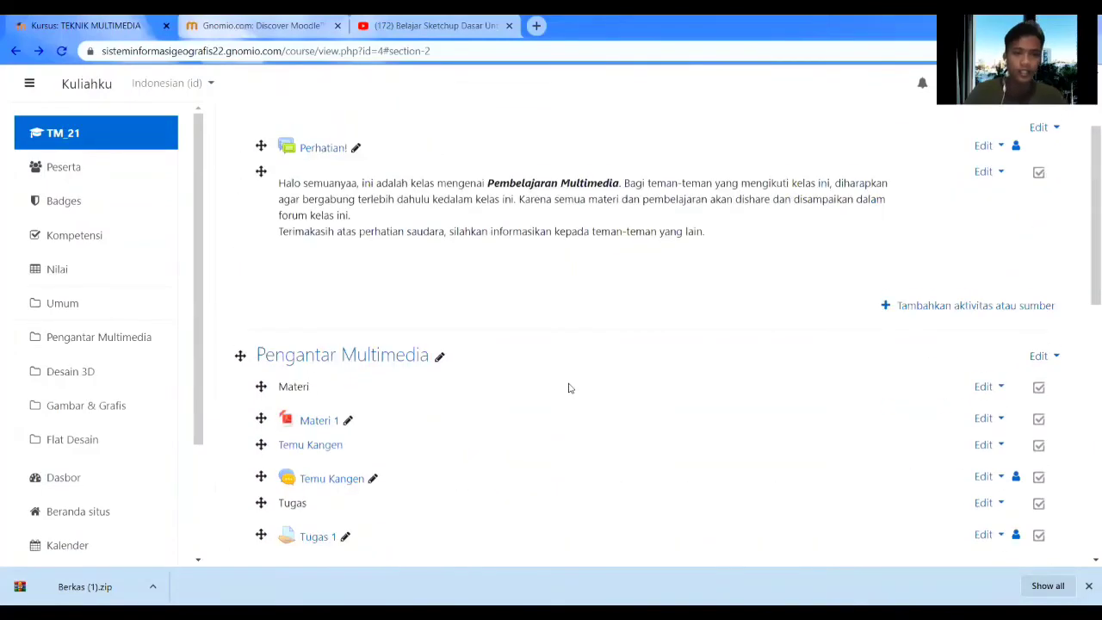
{"action": "scroll", "coordinate": [575, 394], "scroll_direction": "down", "scroll_amount": 4}
{"action": "scroll", "coordinate": [590, 352], "scroll_direction": "up", "scroll_amount": 2}
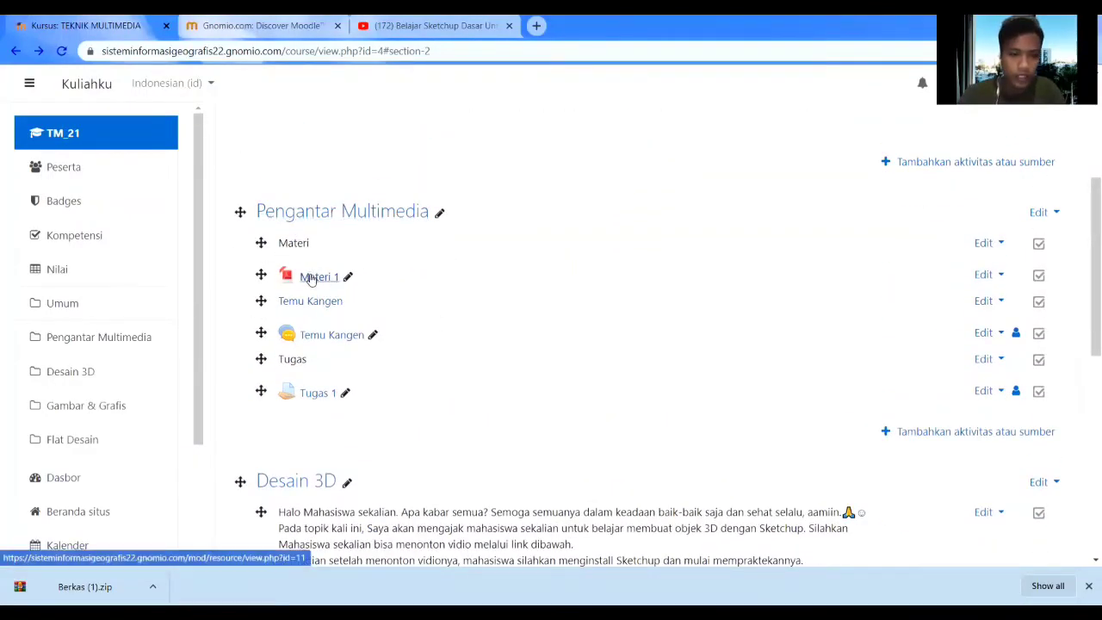
{"action": "scroll", "coordinate": [321, 261], "scroll_direction": "down", "scroll_amount": 1}
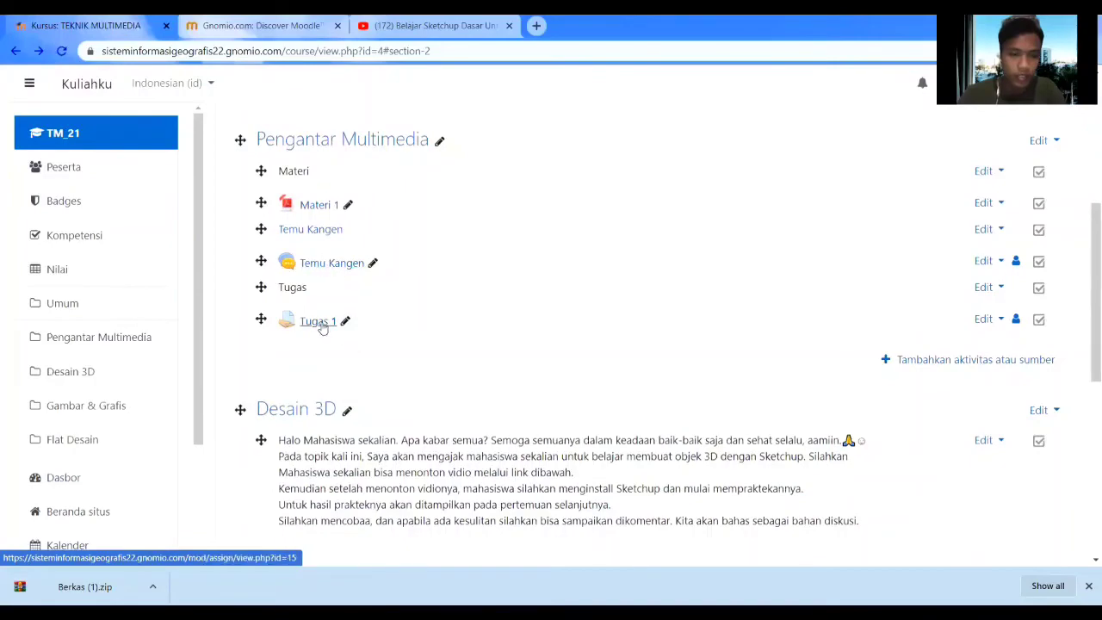
{"action": "scroll", "coordinate": [322, 327], "scroll_direction": "down", "scroll_amount": 3}
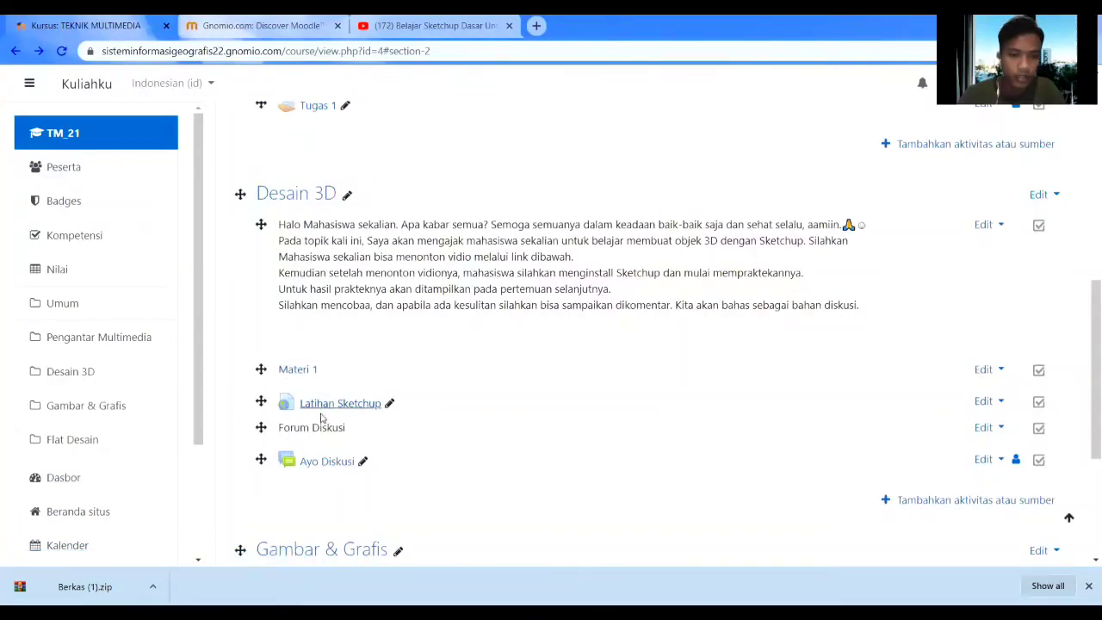
{"action": "scroll", "coordinate": [301, 463], "scroll_direction": "down", "scroll_amount": 3}
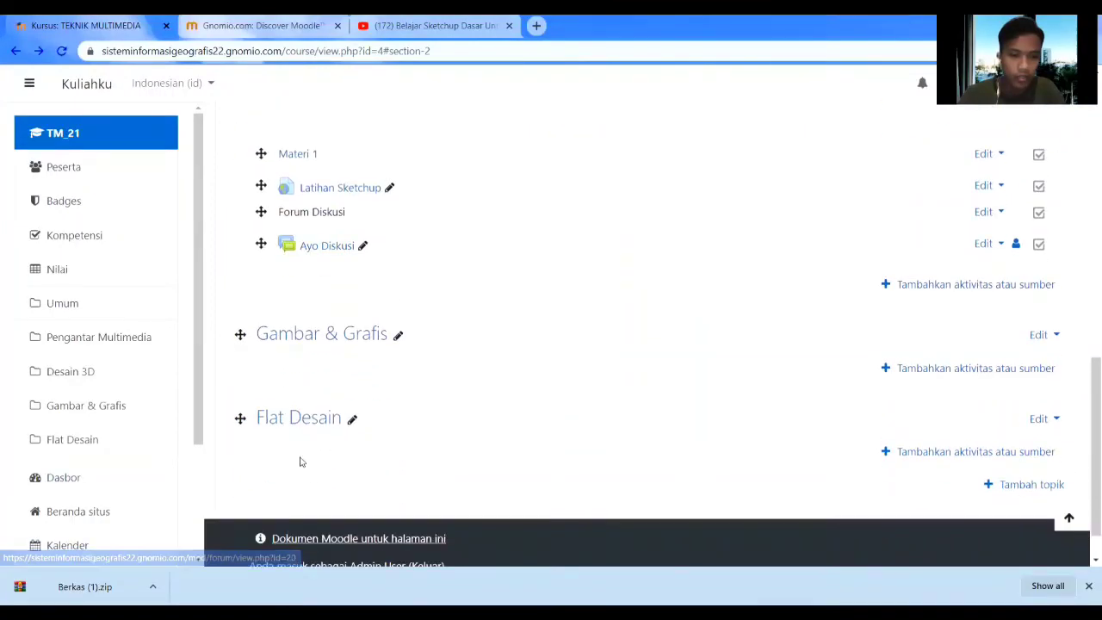
{"action": "scroll", "coordinate": [301, 460], "scroll_direction": "down", "scroll_amount": 1}
{"action": "scroll", "coordinate": [303, 459], "scroll_direction": "up", "scroll_amount": 15}
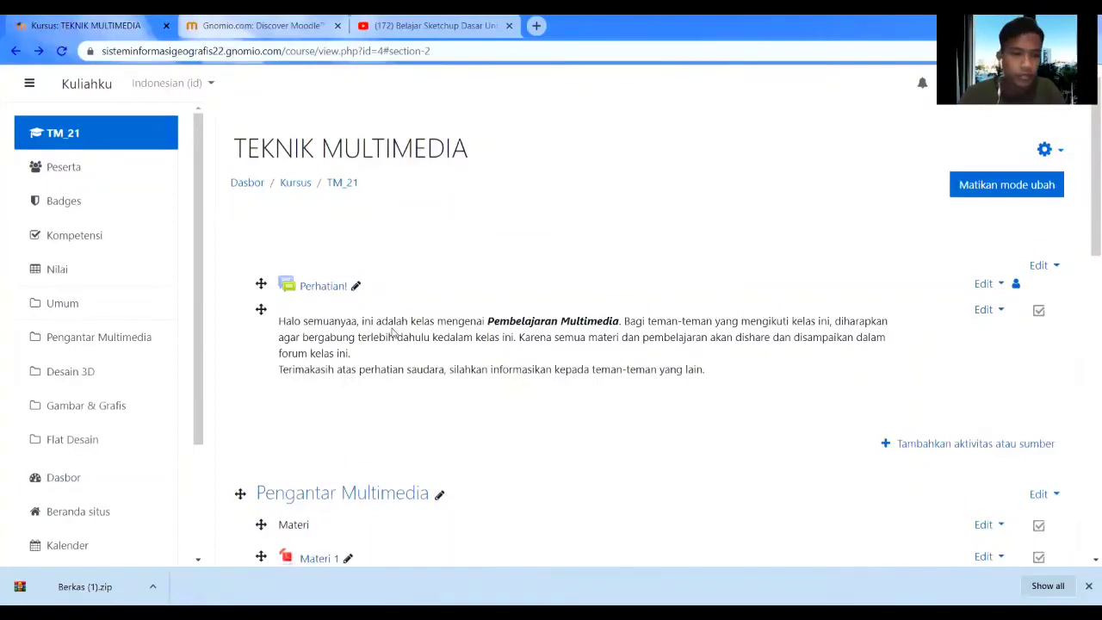
{"action": "scroll", "coordinate": [136, 344], "scroll_direction": "down", "scroll_amount": 2}
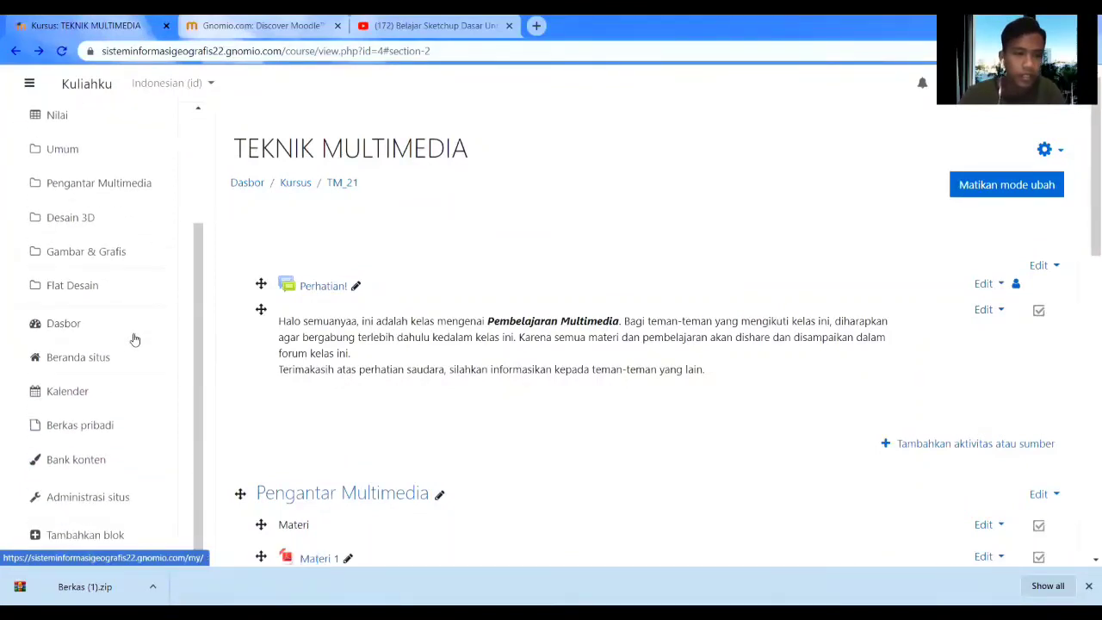
{"action": "scroll", "coordinate": [134, 339], "scroll_direction": "down", "scroll_amount": 2}
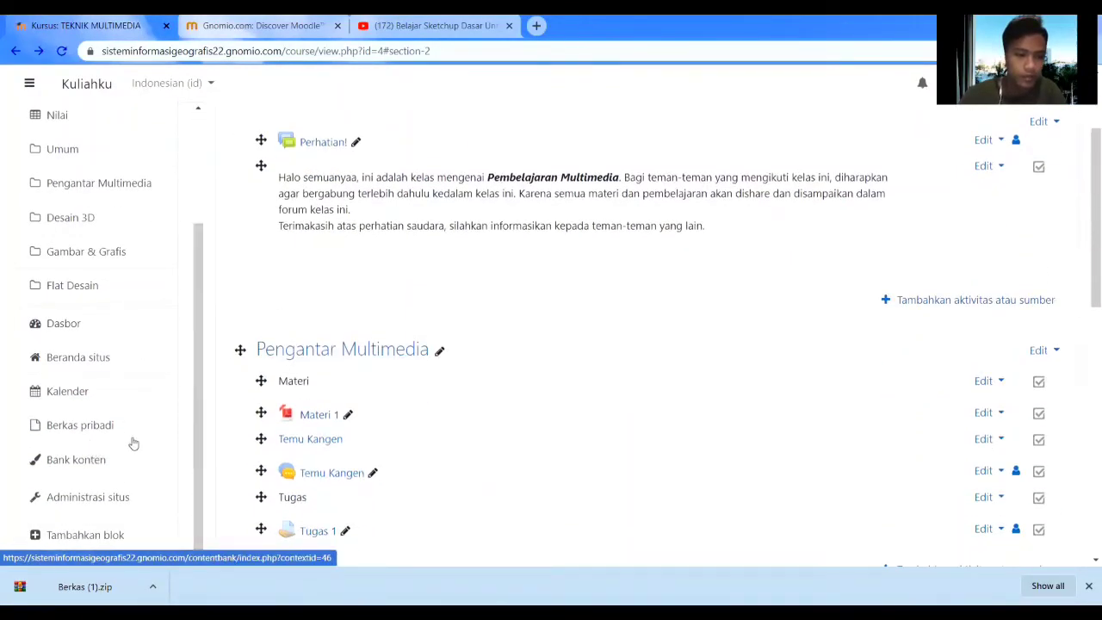
{"action": "scroll", "coordinate": [138, 198], "scroll_direction": "up", "scroll_amount": 2}
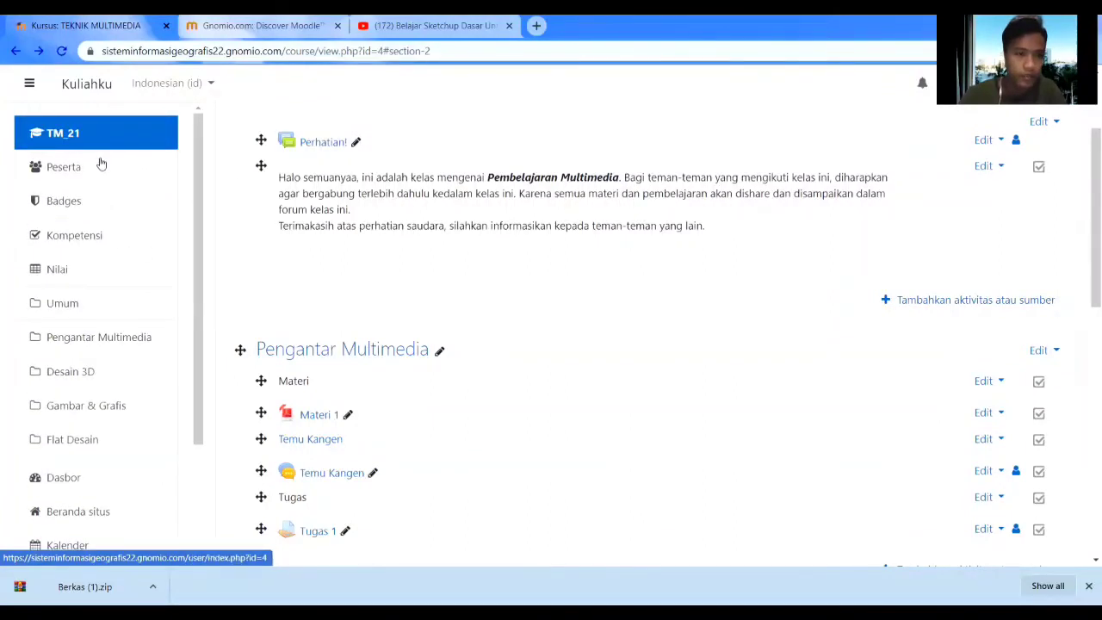
View the TEKNIK MULTIMEDIA course participants list.
{"action": "left_click", "coordinate": [100, 179]}
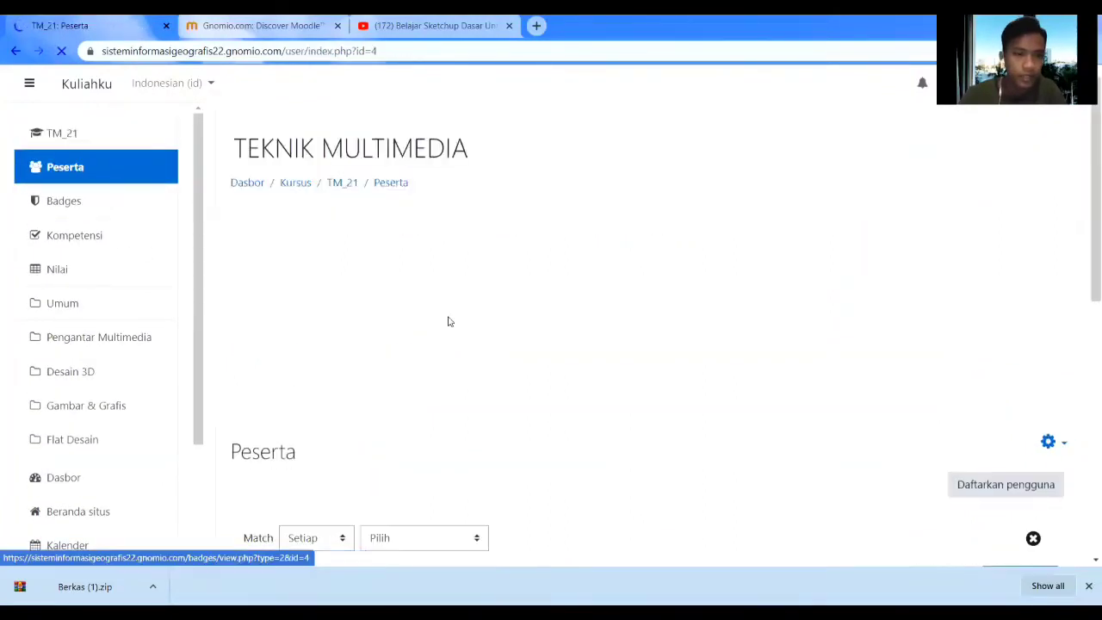
{"action": "scroll", "coordinate": [448, 344], "scroll_direction": "down", "scroll_amount": 6}
{"action": "scroll", "coordinate": [396, 345], "scroll_direction": "up", "scroll_amount": 3}
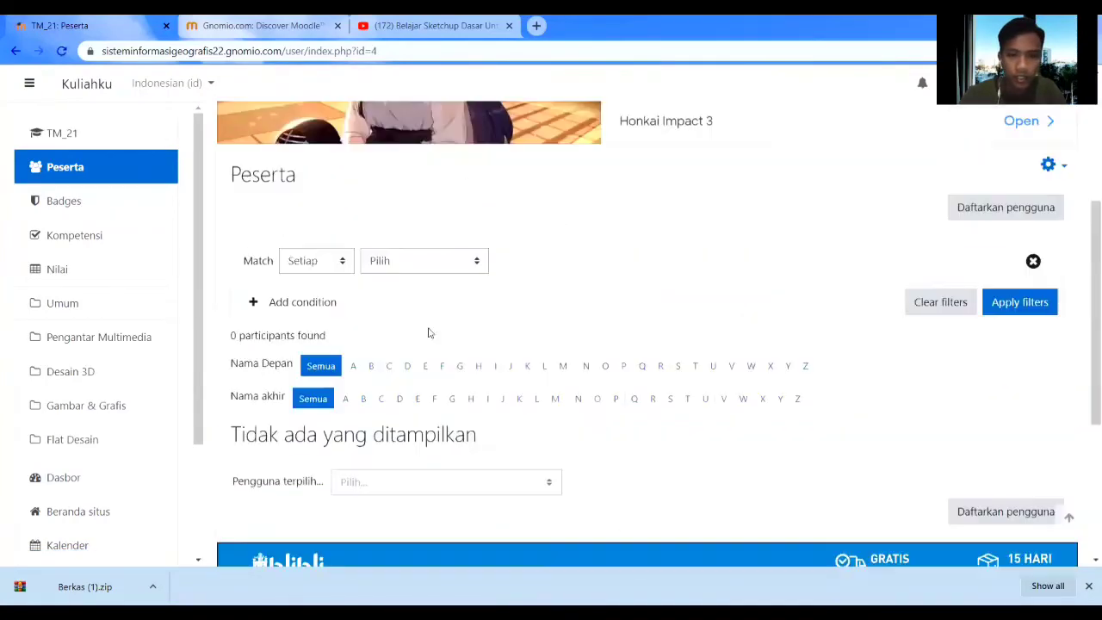
{"action": "scroll", "coordinate": [125, 351], "scroll_direction": "down", "scroll_amount": 5}
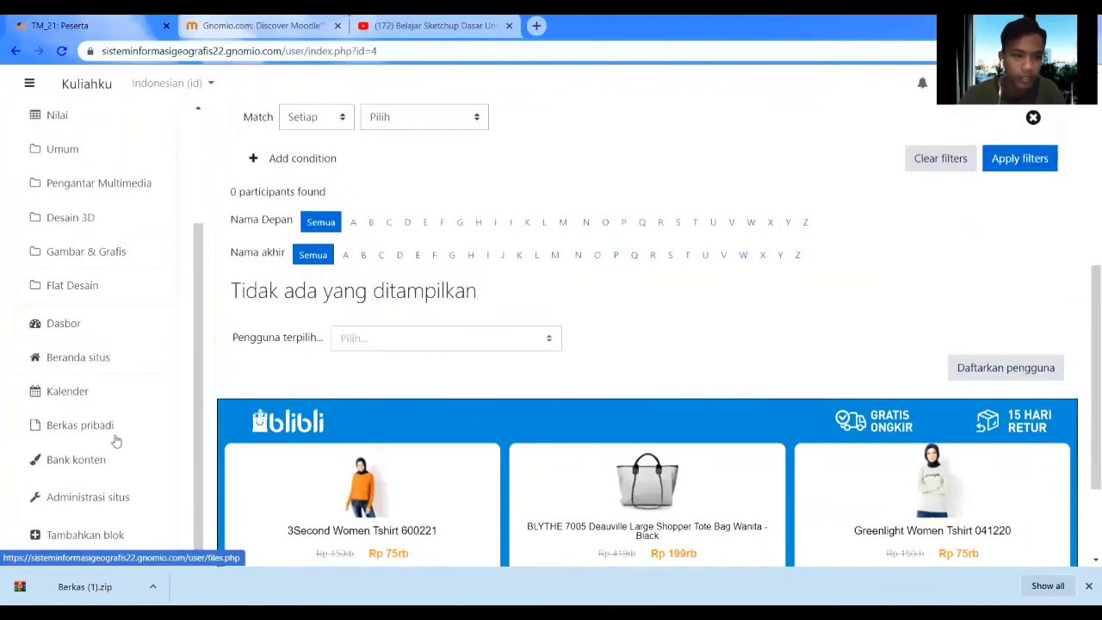
Go to site administration, dismiss the advertisement, and show the Pengguna user-management links.
{"action": "left_click", "coordinate": [100, 495]}
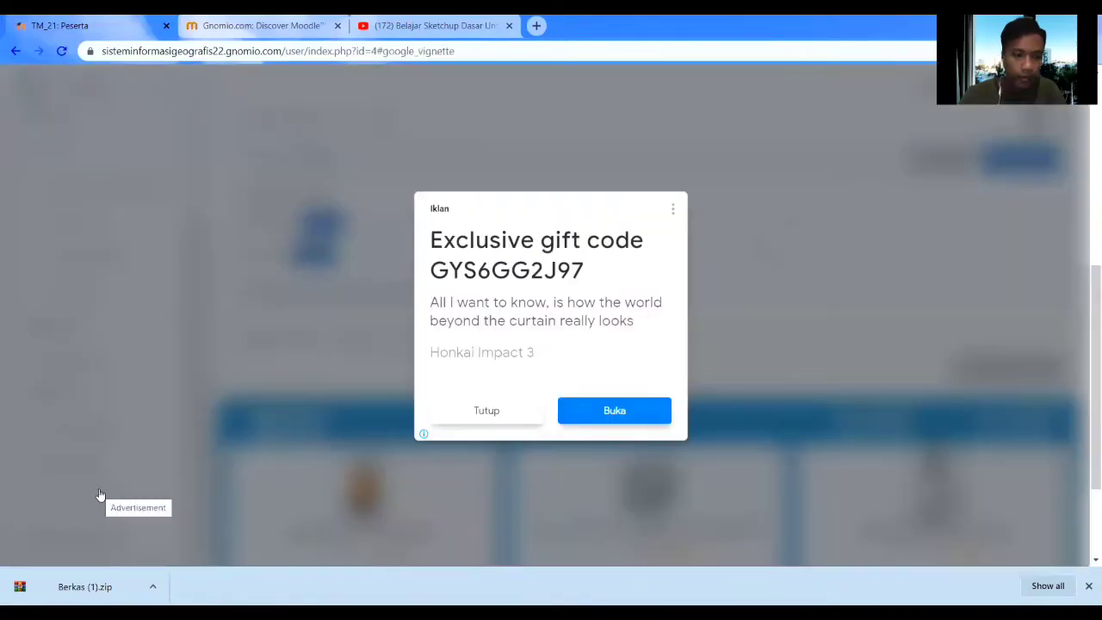
{"action": "left_click", "coordinate": [484, 411]}
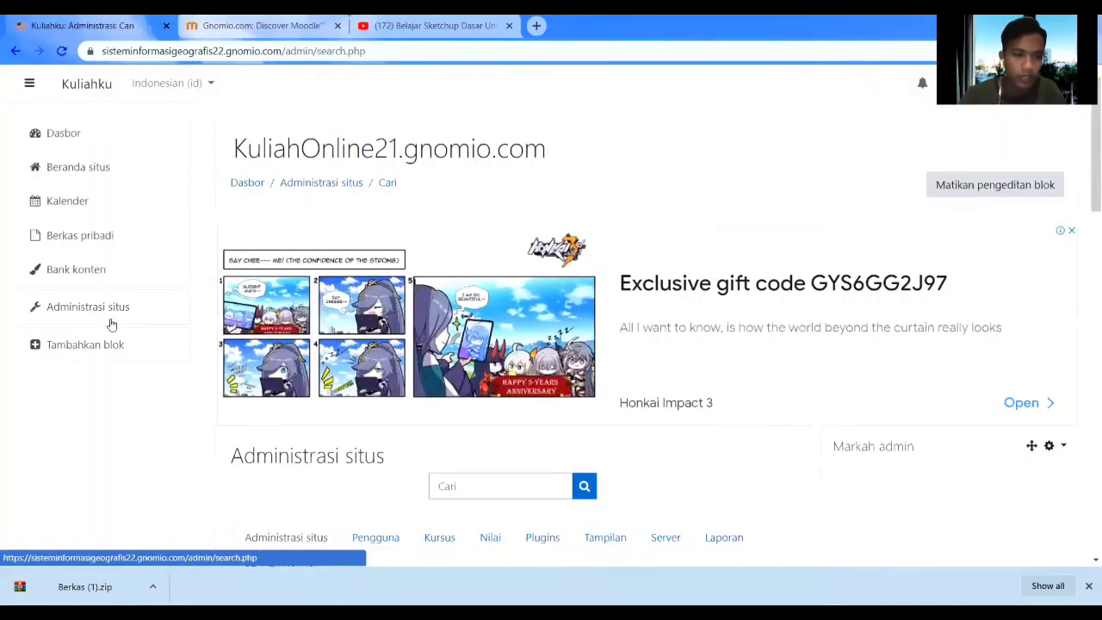
{"action": "scroll", "coordinate": [550, 347], "scroll_direction": "down", "scroll_amount": 3}
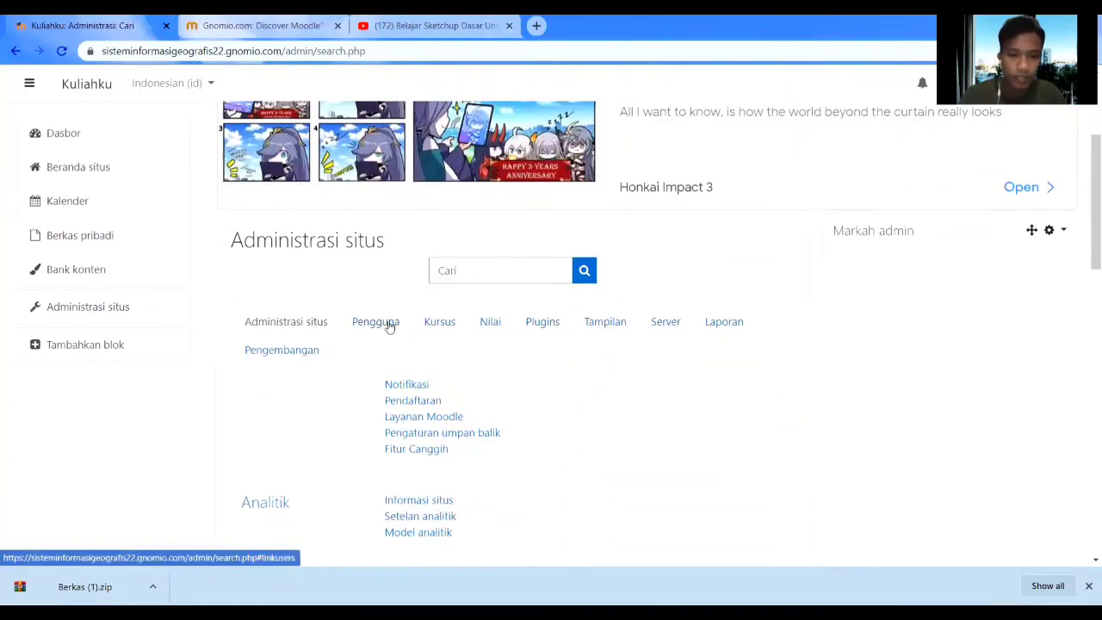
{"action": "left_click", "coordinate": [392, 325]}
{"action": "scroll", "coordinate": [491, 350], "scroll_direction": "down", "scroll_amount": 3}
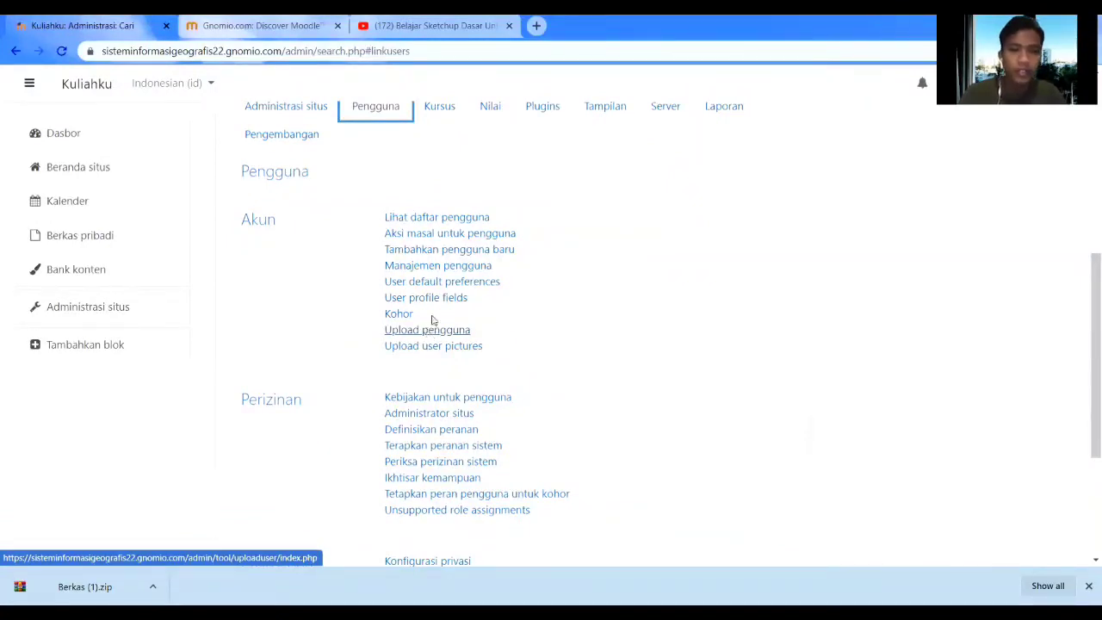
Start a new user, entering the student's username and keeping manual accounts authentication.
{"action": "left_click", "coordinate": [415, 254]}
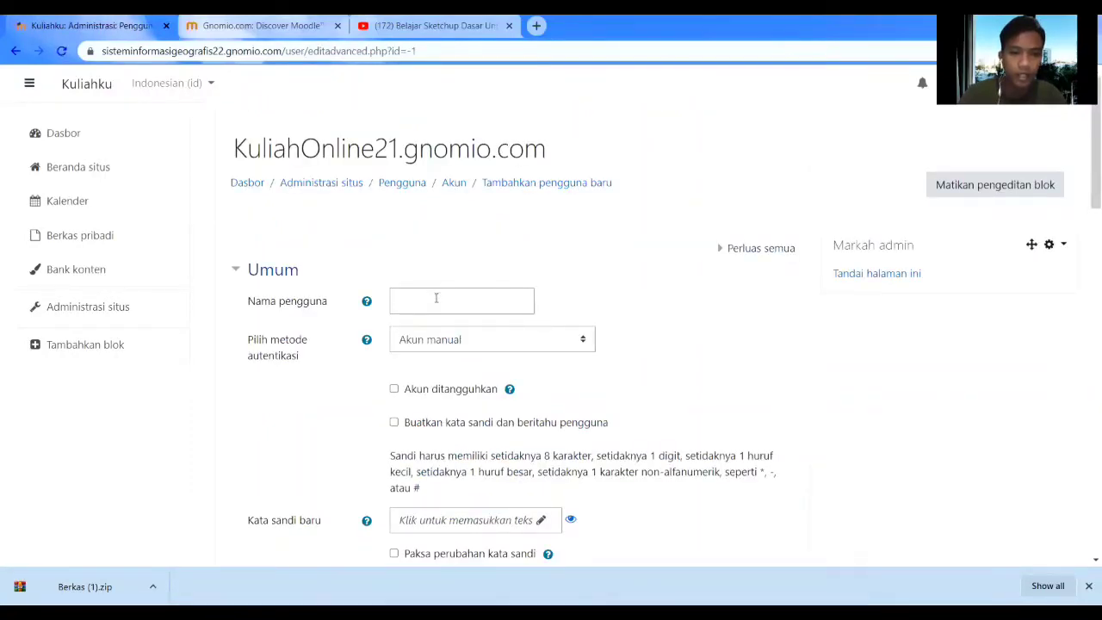
{"action": "left_click", "coordinate": [436, 298]}
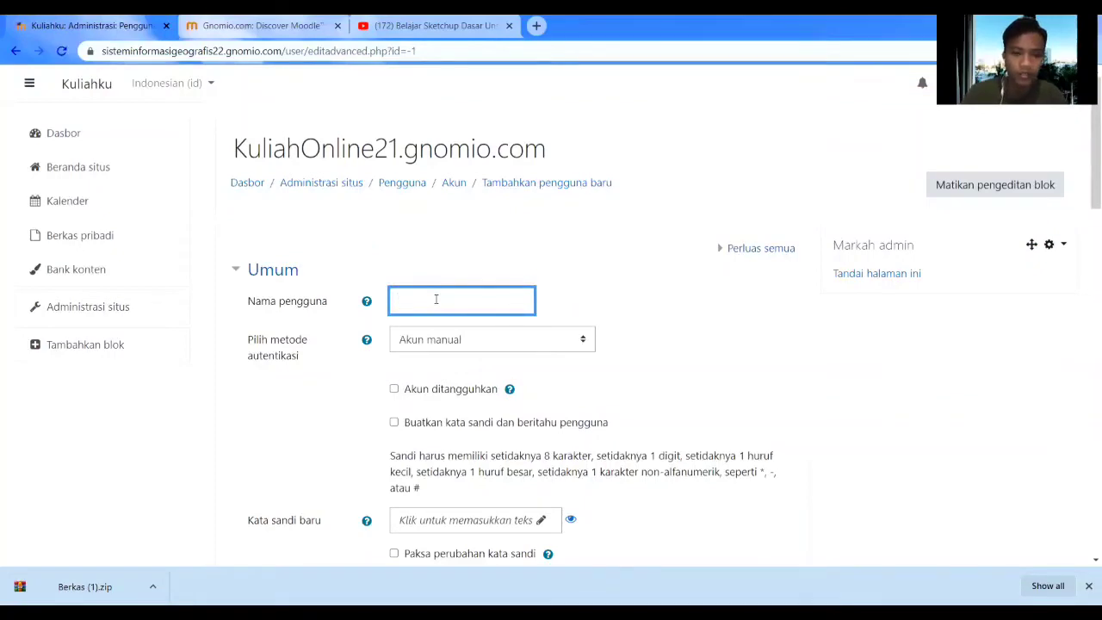
{"action": "scroll", "coordinate": [435, 299], "scroll_direction": "down", "scroll_amount": 1}
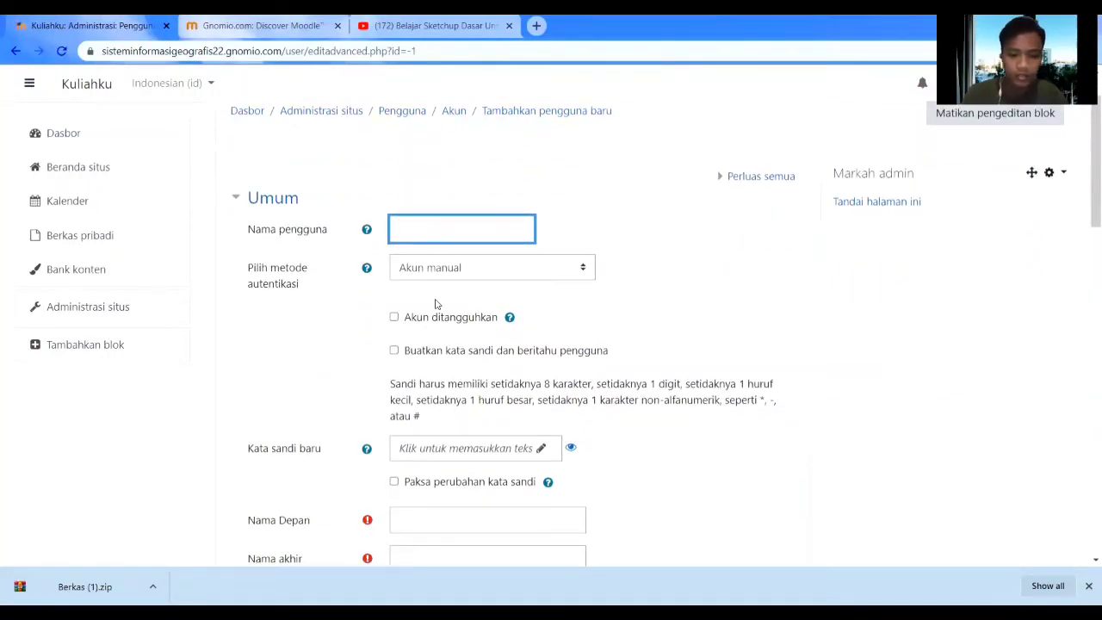
{"action": "type", "text": "Ferdy"}
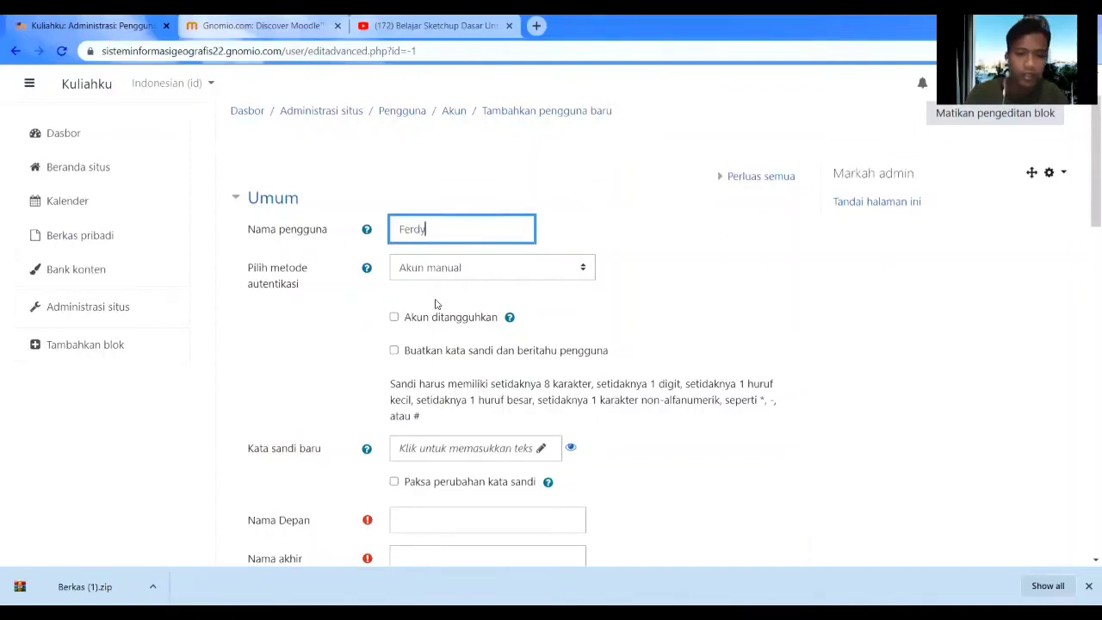
{"action": "scroll", "coordinate": [441, 301], "scroll_direction": "down", "scroll_amount": 1}
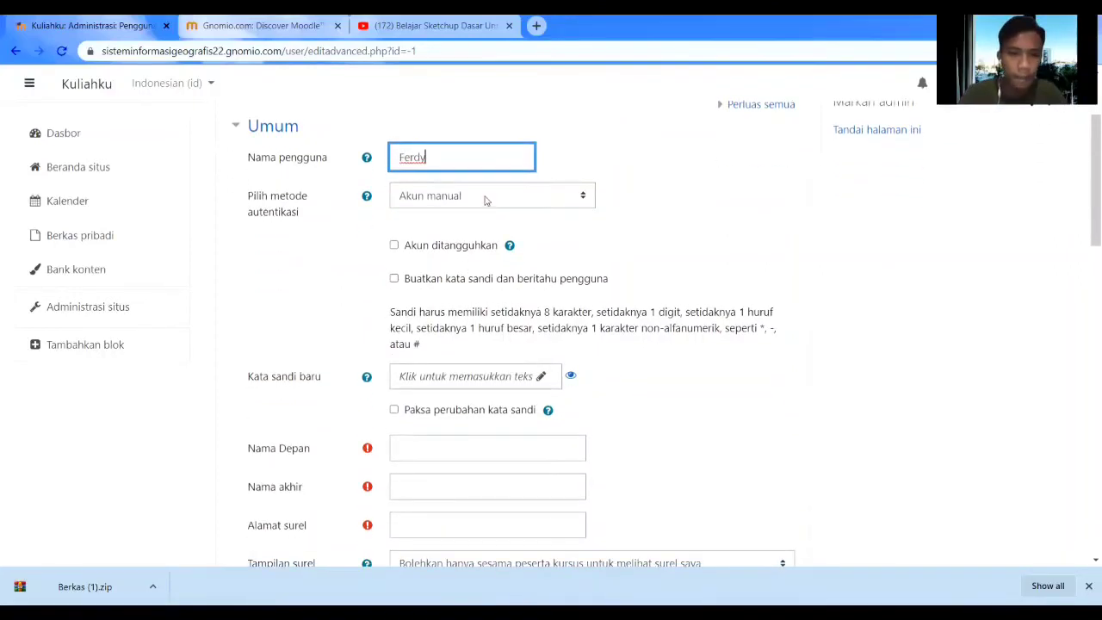
{"action": "left_click", "coordinate": [485, 197]}
{"action": "left_click", "coordinate": [486, 197]}
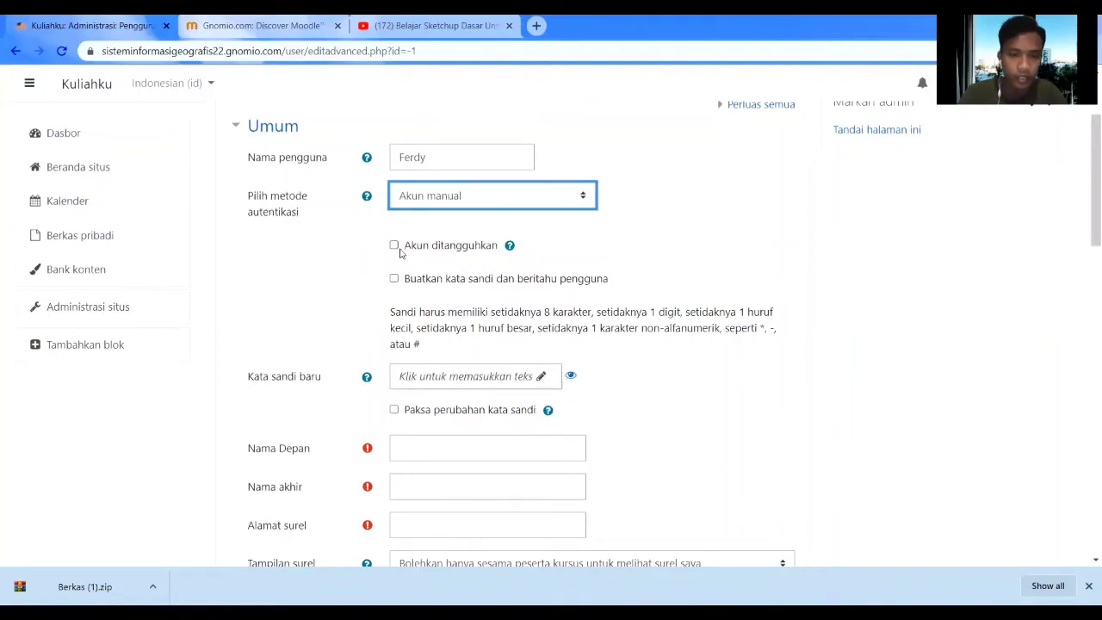
{"action": "scroll", "coordinate": [397, 279], "scroll_direction": "down", "scroll_amount": 2}
Enter the account password and enable a forced password change at first login.
{"action": "left_click", "coordinate": [442, 231]}
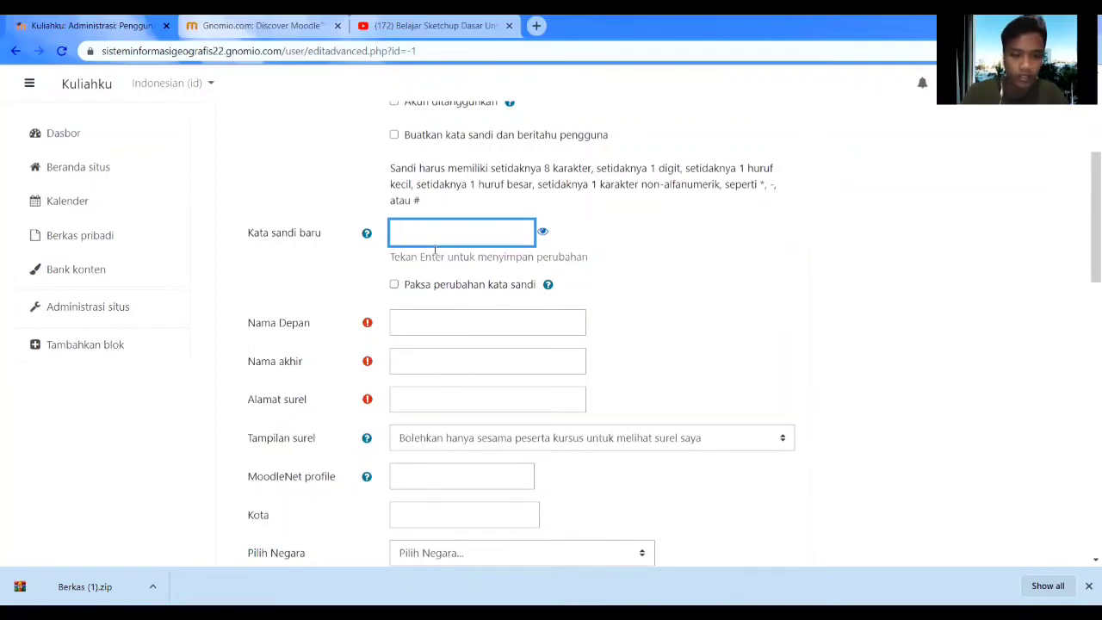
{"action": "type", "text": "****"}
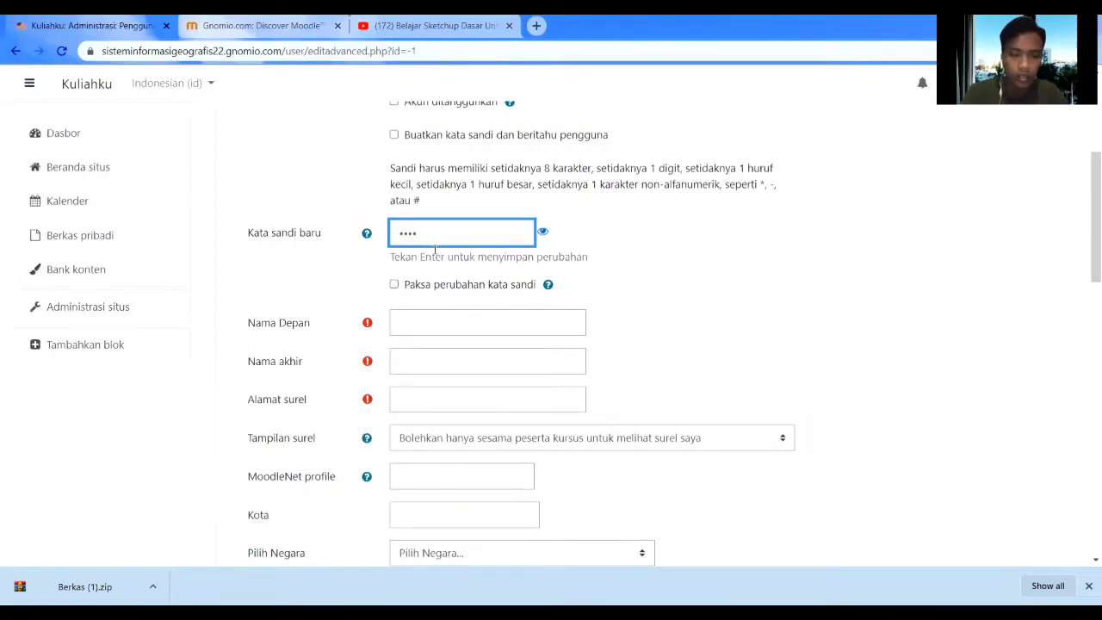
{"action": "type", "text": "******"}
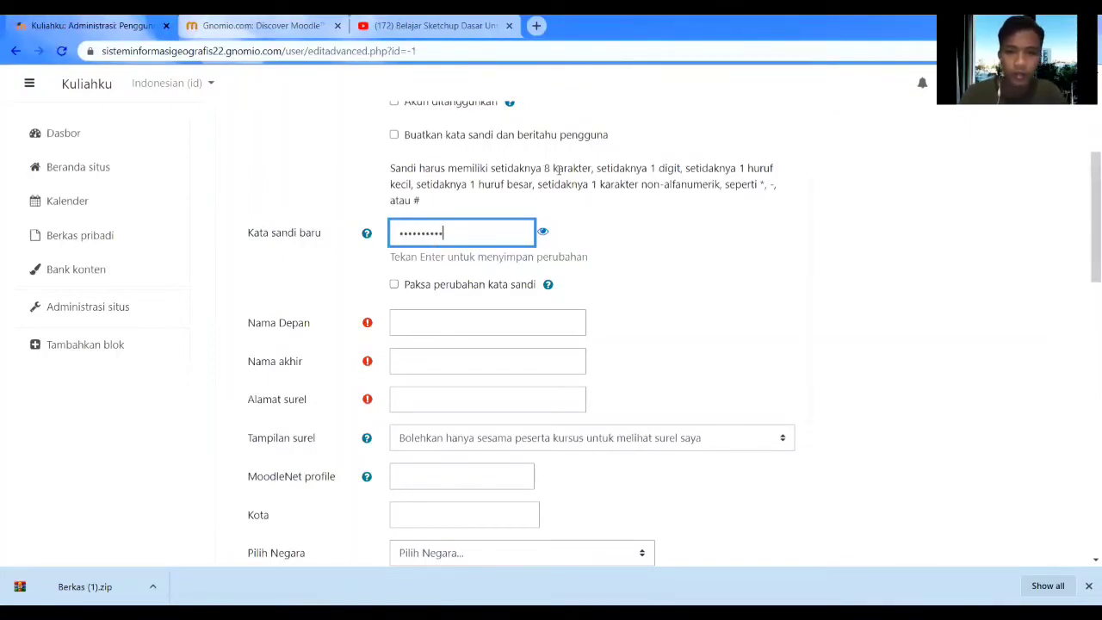
{"action": "left_click", "coordinate": [543, 233]}
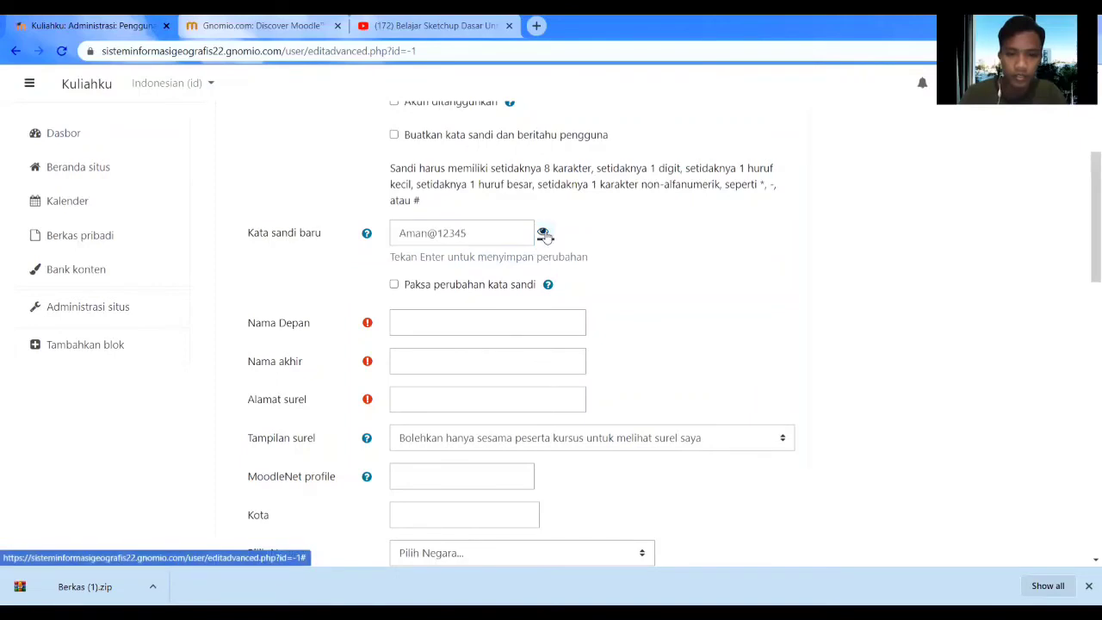
{"action": "left_click", "coordinate": [544, 233]}
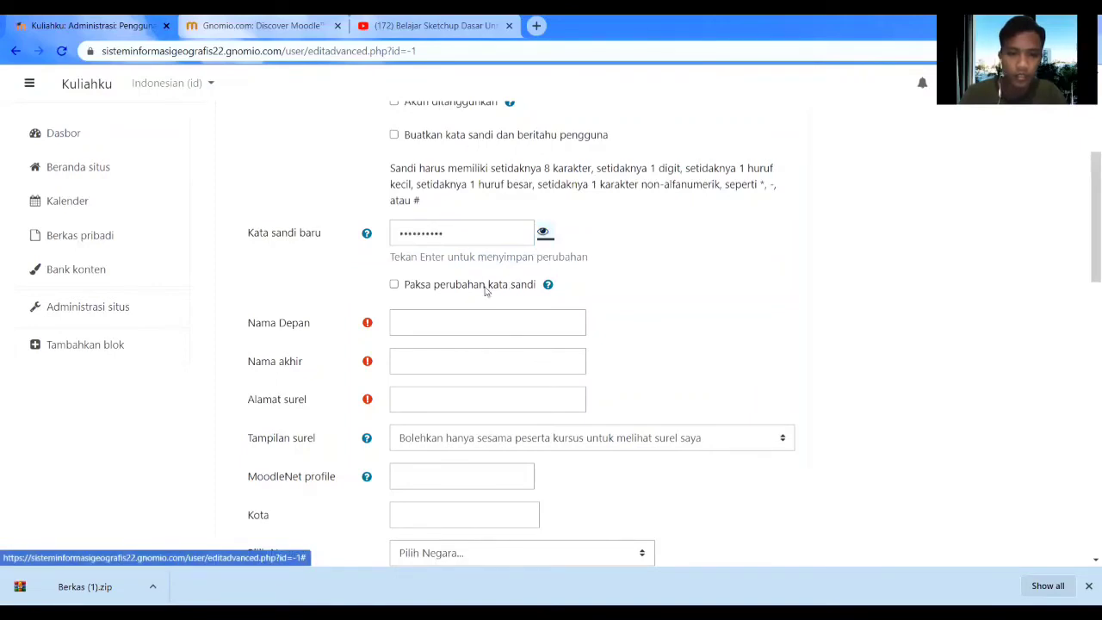
{"action": "left_click", "coordinate": [396, 286]}
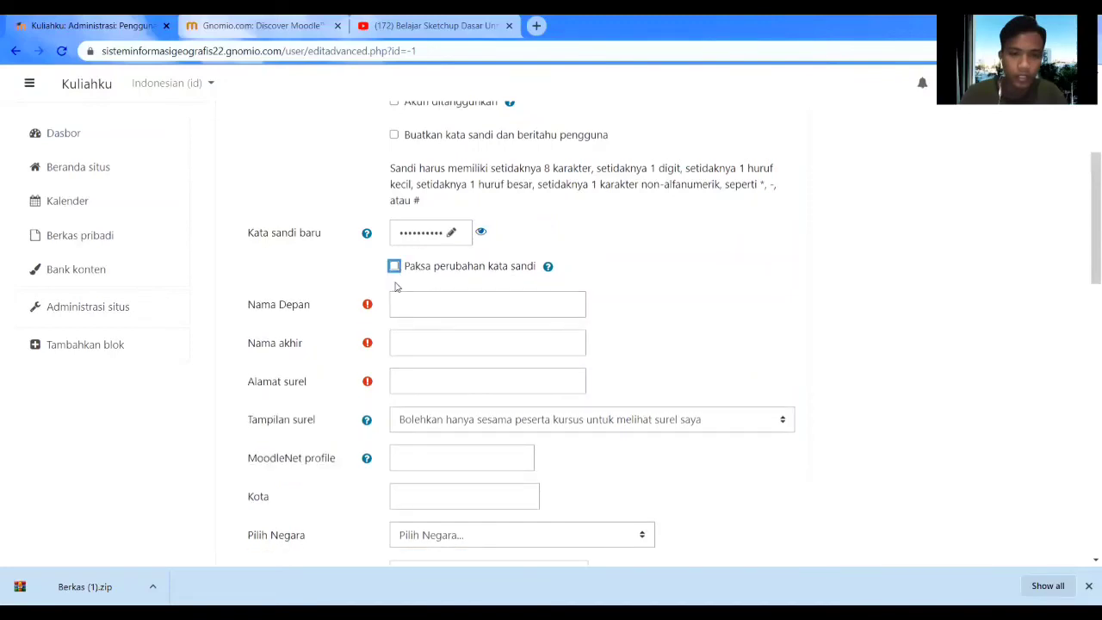
{"action": "left_click", "coordinate": [396, 267]}
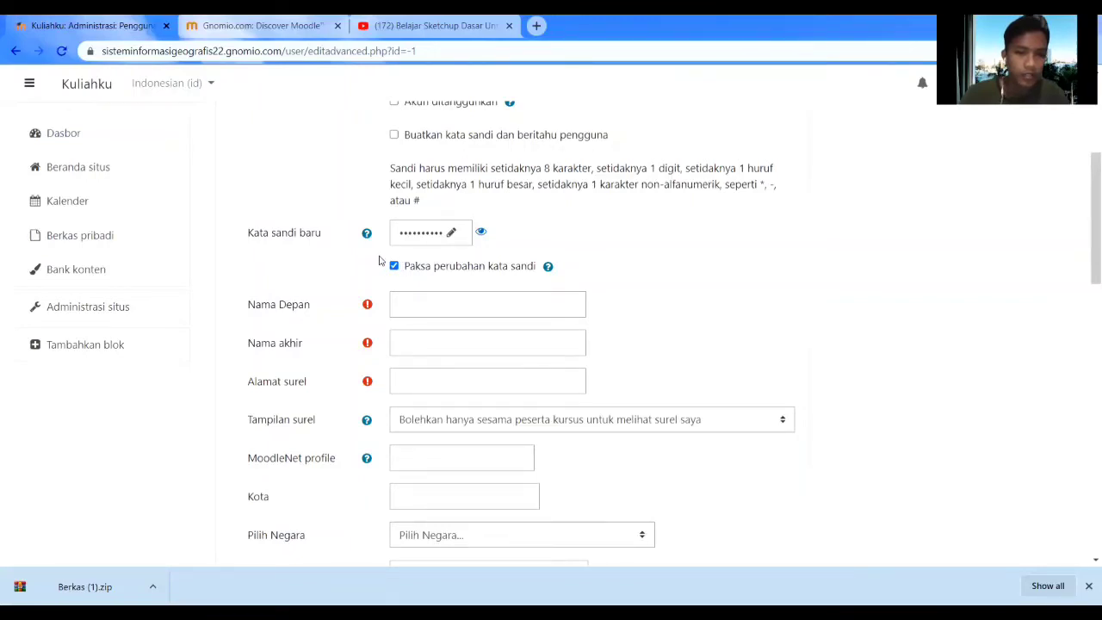
Enter the student's first name, last name and e-mail address.
{"action": "left_click", "coordinate": [419, 304]}
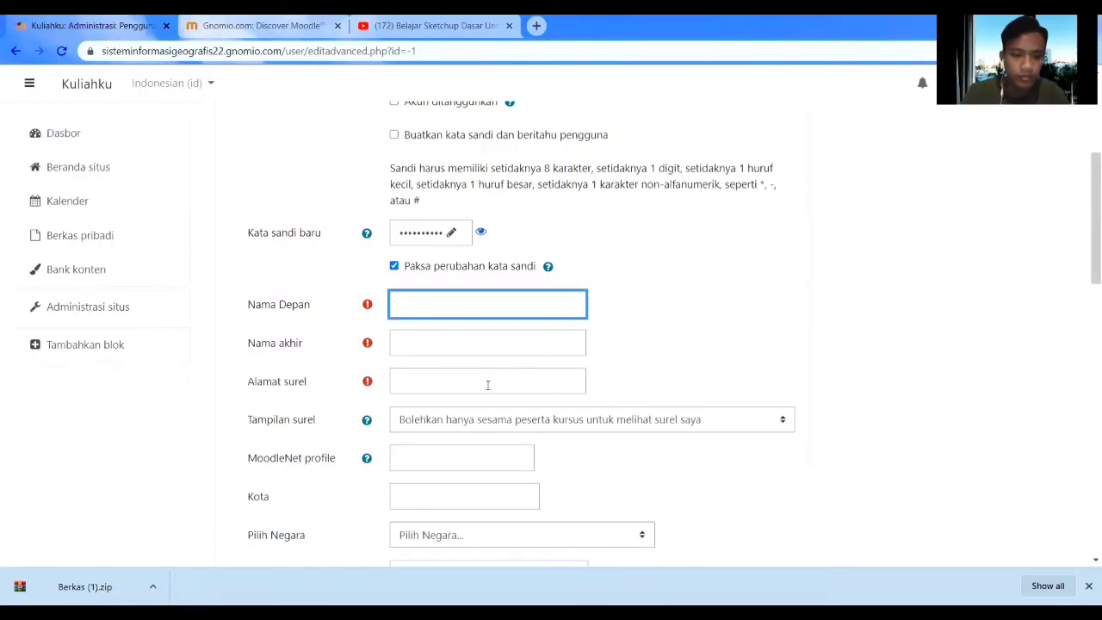
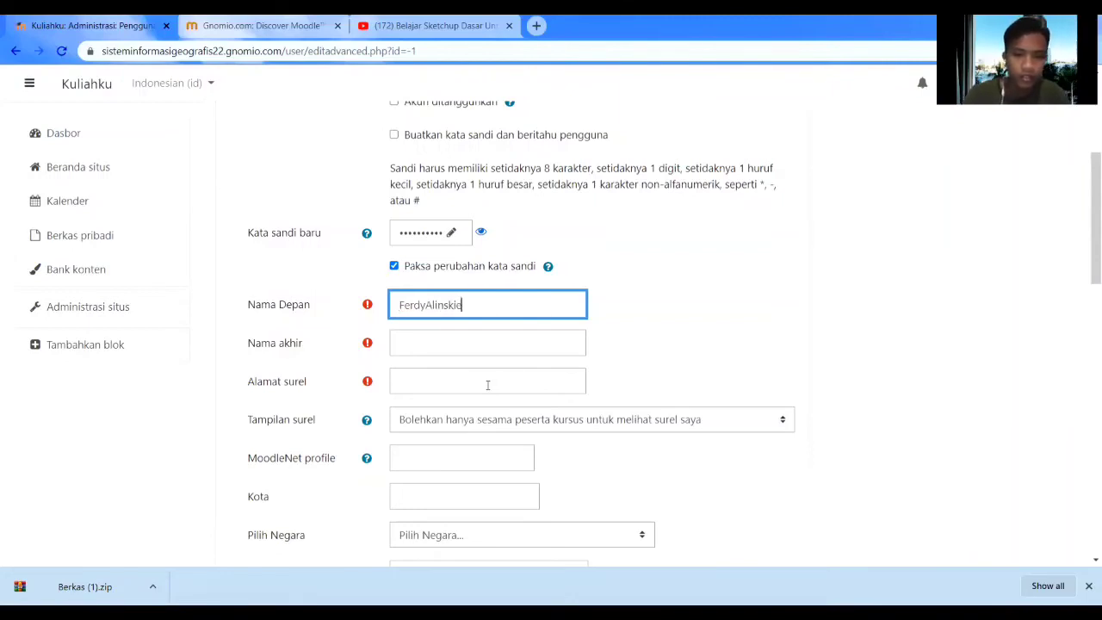
{"action": "scroll", "coordinate": [485, 383], "scroll_direction": "up", "scroll_amount": 2}
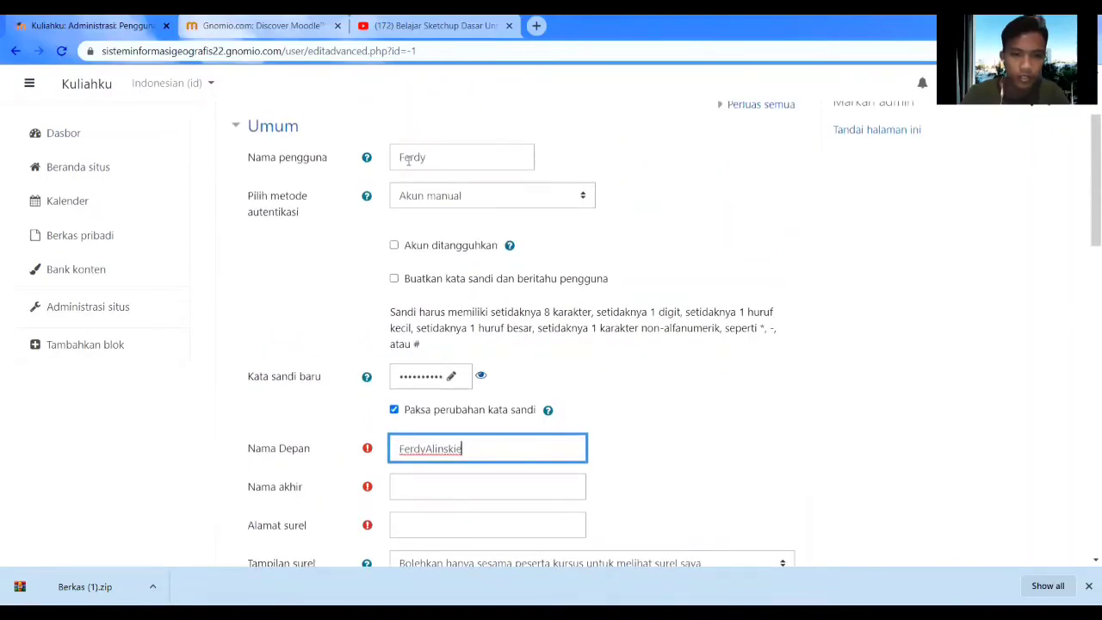
{"action": "left_click", "coordinate": [402, 157]}
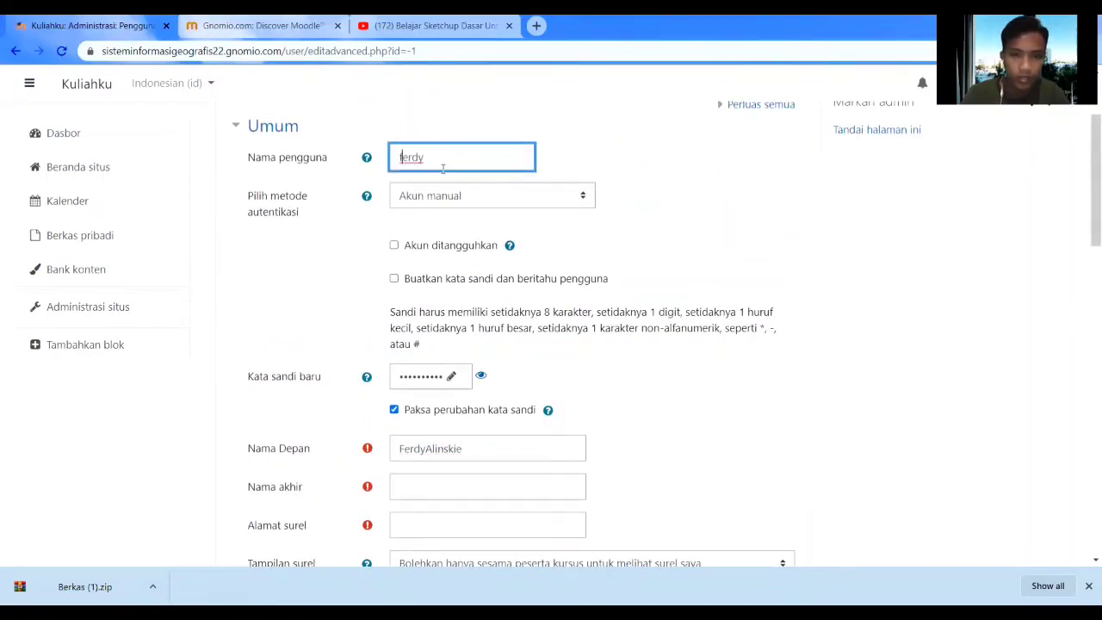
{"action": "scroll", "coordinate": [435, 163], "scroll_direction": "down", "scroll_amount": 3}
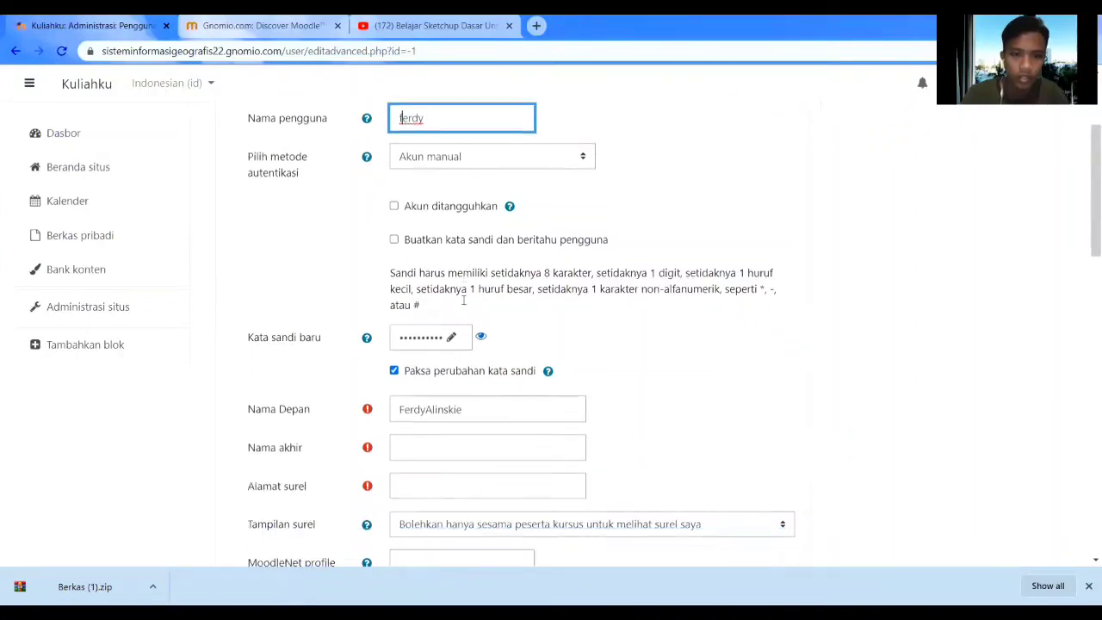
{"action": "left_click", "coordinate": [417, 271]}
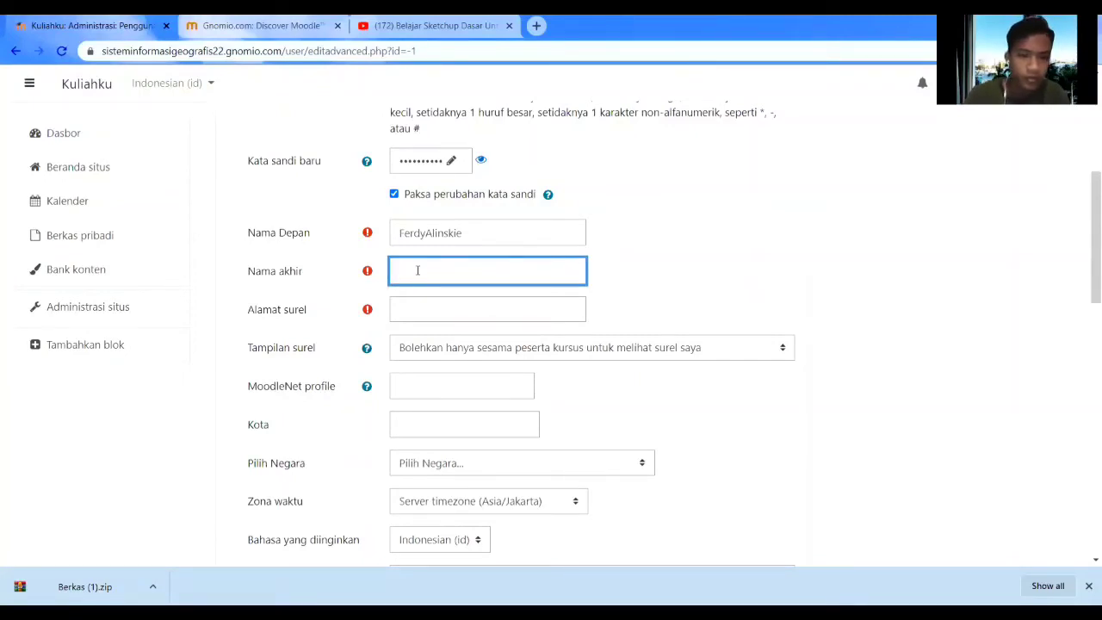
{"action": "type", "text": "m"}
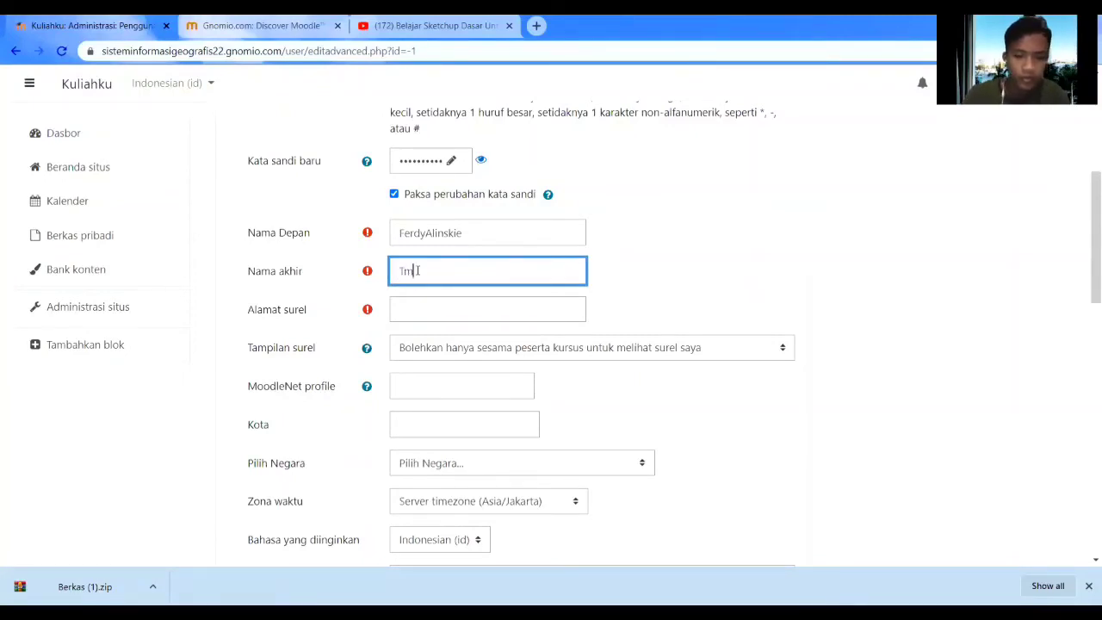
{"action": "type", "text": " 21"}
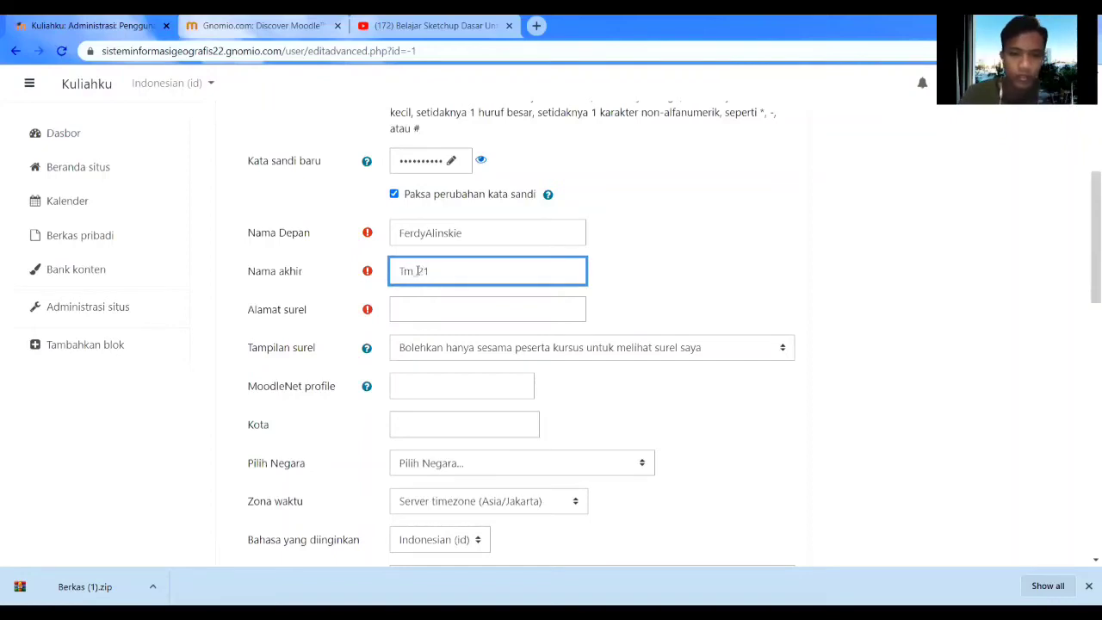
{"action": "left_click", "coordinate": [411, 314]}
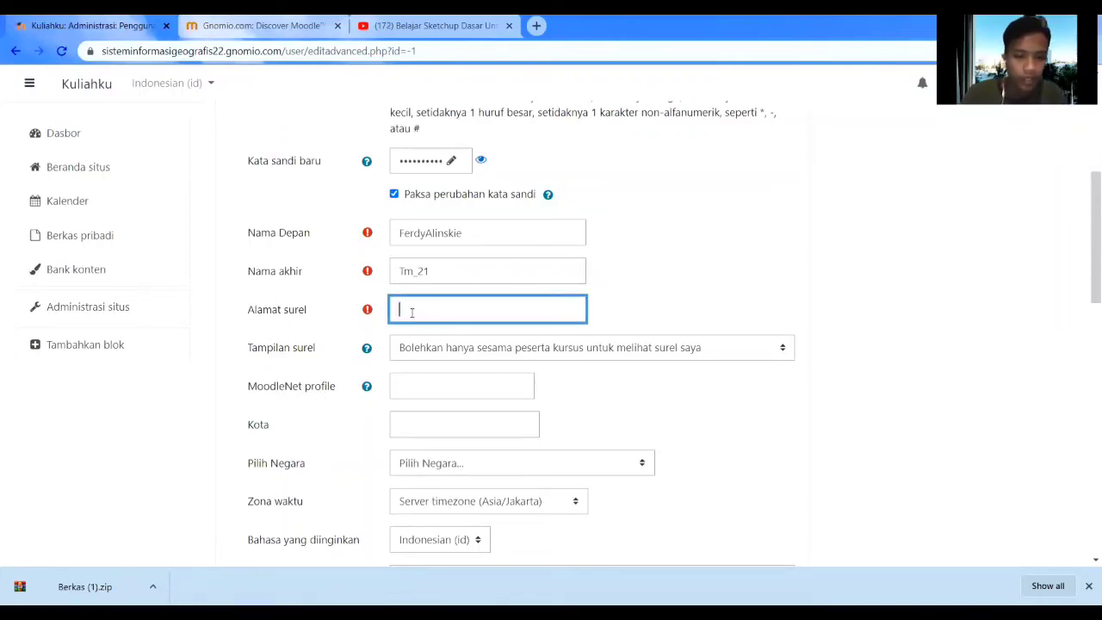
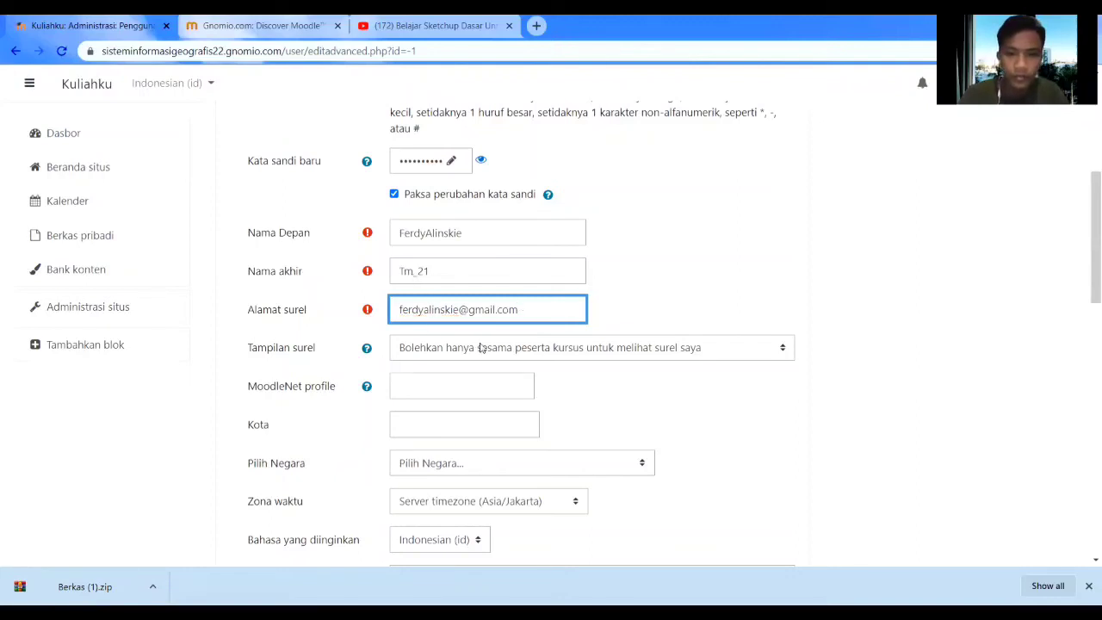
Set city to Semarang and country to Indonesia, then submit the new user.
{"action": "scroll", "coordinate": [403, 376], "scroll_direction": "down", "scroll_amount": 1}
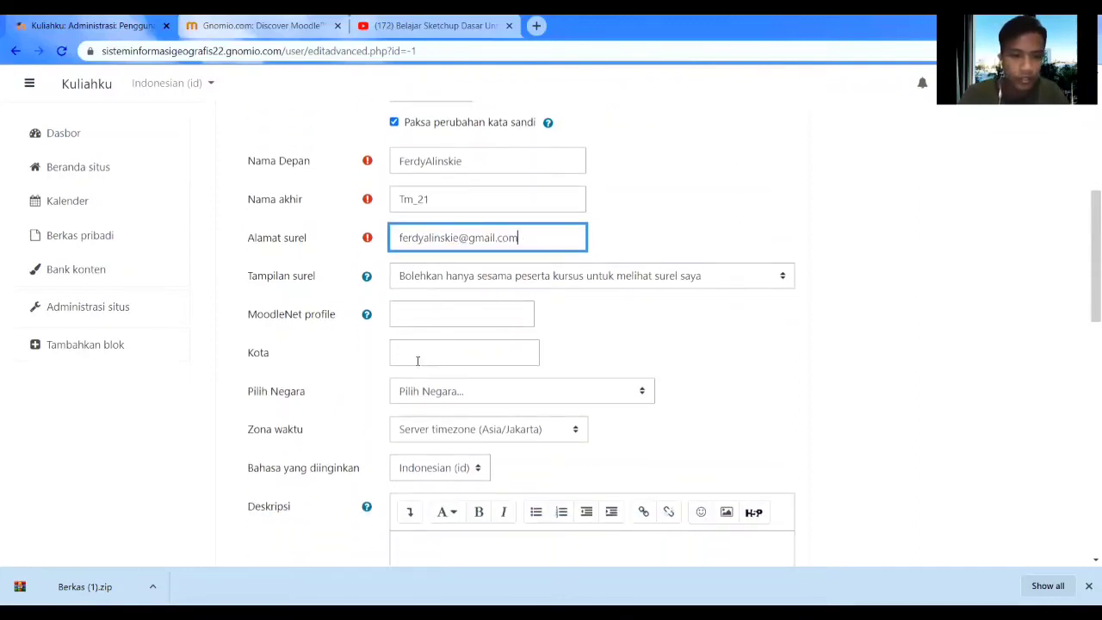
{"action": "left_click", "coordinate": [418, 357]}
{"action": "type", "text": "Semarang"}
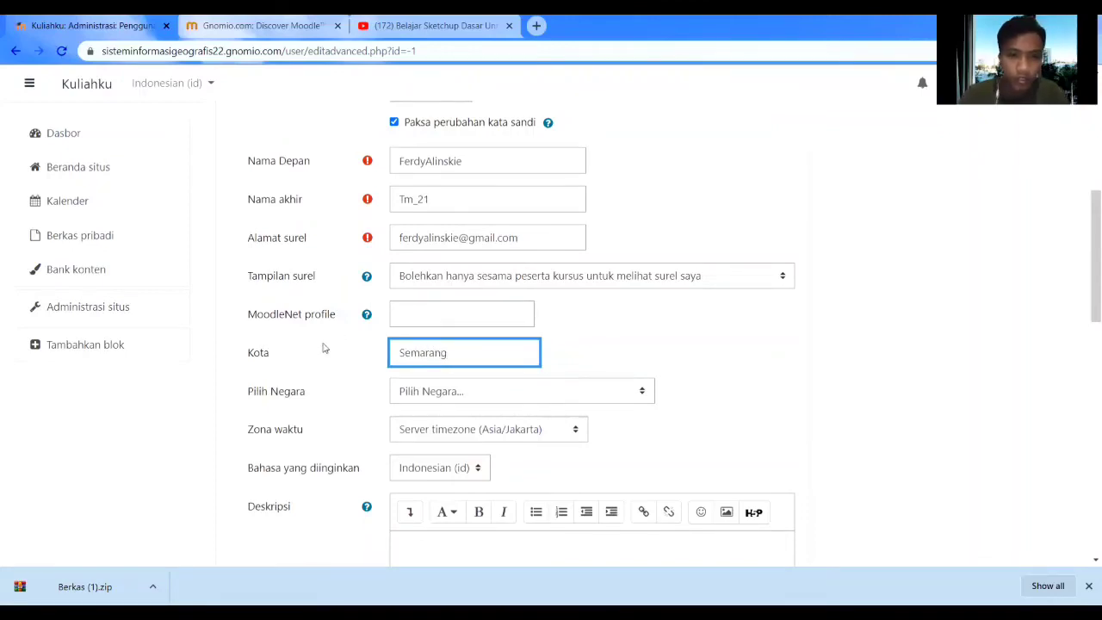
{"action": "scroll", "coordinate": [336, 350], "scroll_direction": "down", "scroll_amount": 3}
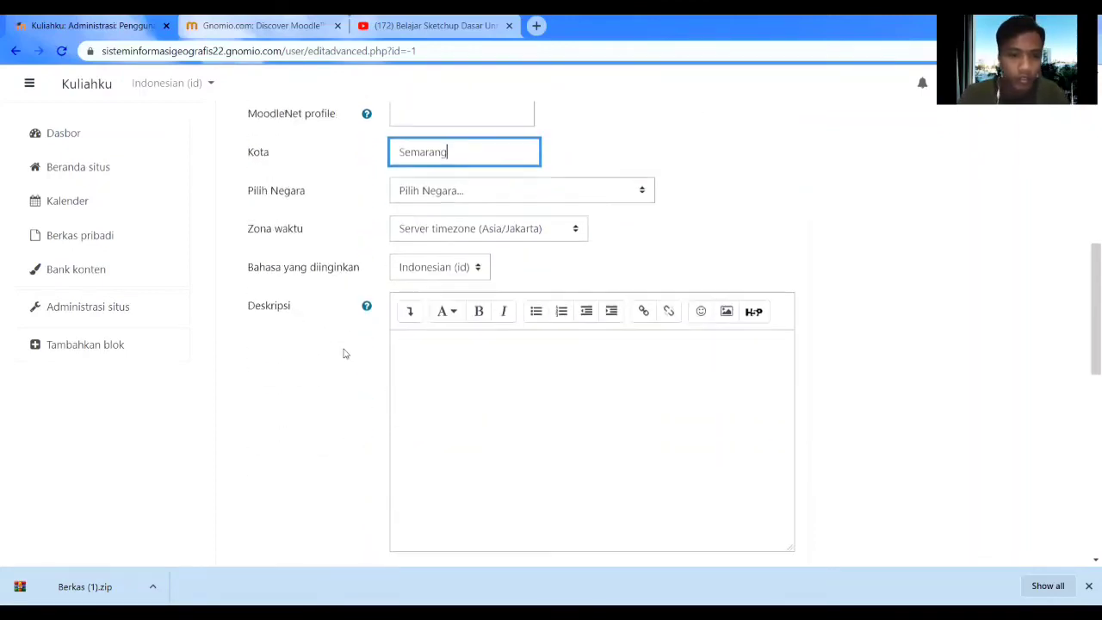
{"action": "left_click", "coordinate": [439, 177]}
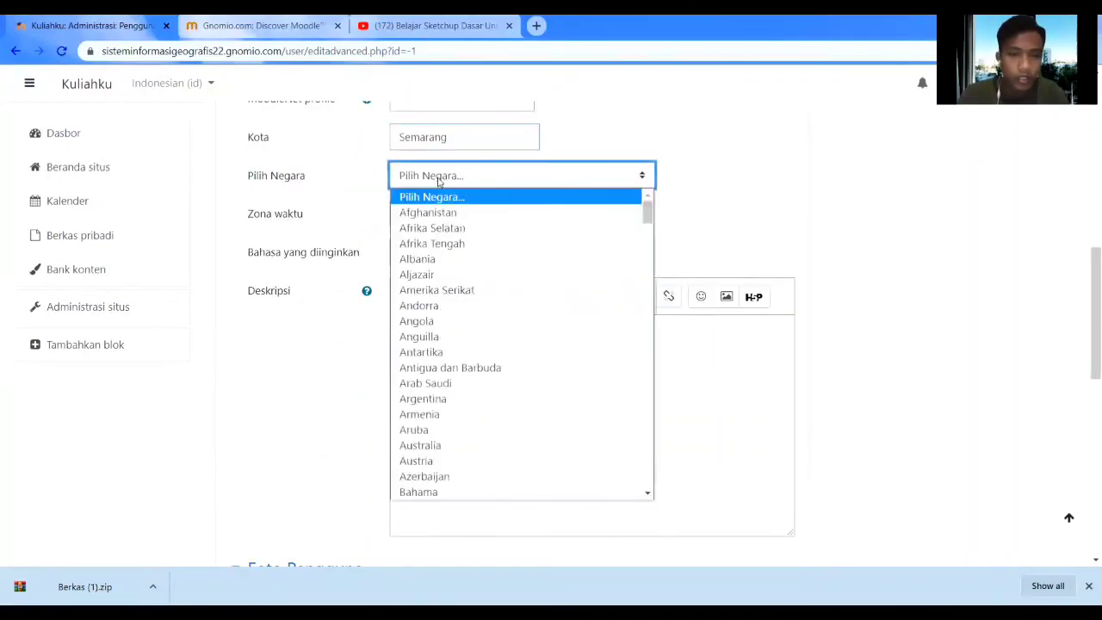
{"action": "scroll", "coordinate": [435, 383], "scroll_direction": "down", "scroll_amount": 3}
{"action": "scroll", "coordinate": [435, 392], "scroll_direction": "down", "scroll_amount": 10}
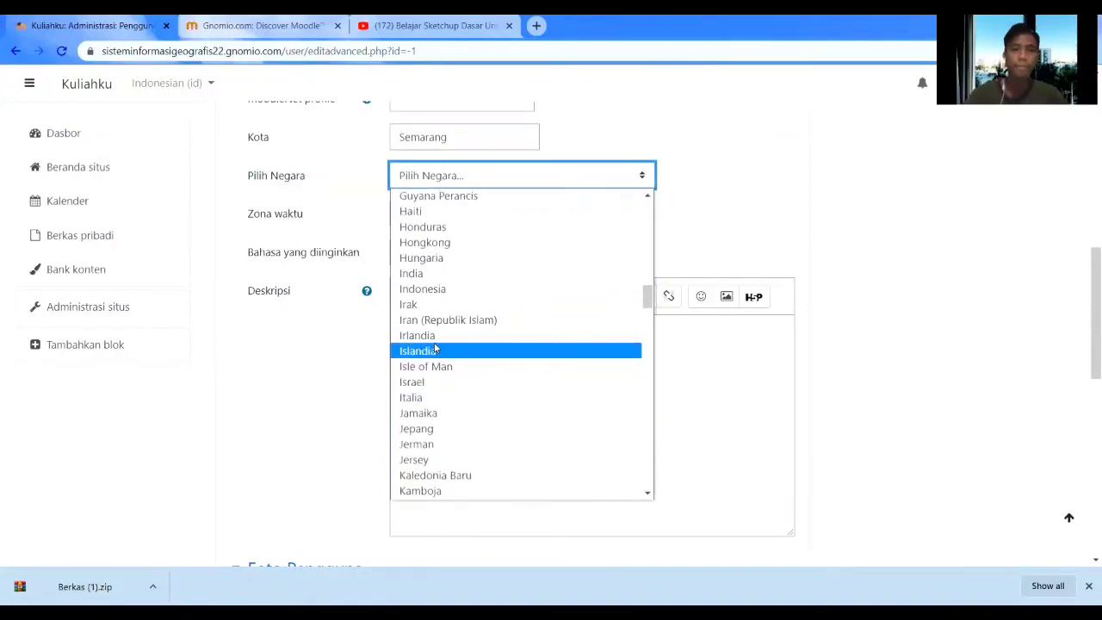
{"action": "left_click", "coordinate": [420, 290]}
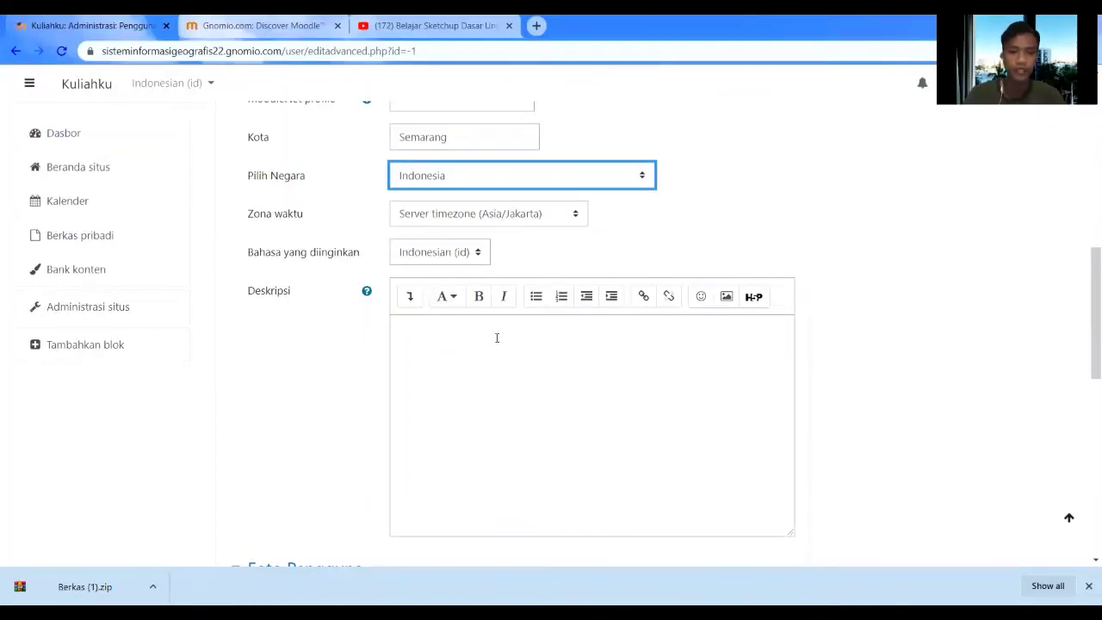
{"action": "scroll", "coordinate": [495, 336], "scroll_direction": "down", "scroll_amount": 3}
{"action": "scroll", "coordinate": [495, 336], "scroll_direction": "up", "scroll_amount": 2}
{"action": "scroll", "coordinate": [487, 293], "scroll_direction": "up", "scroll_amount": 1}
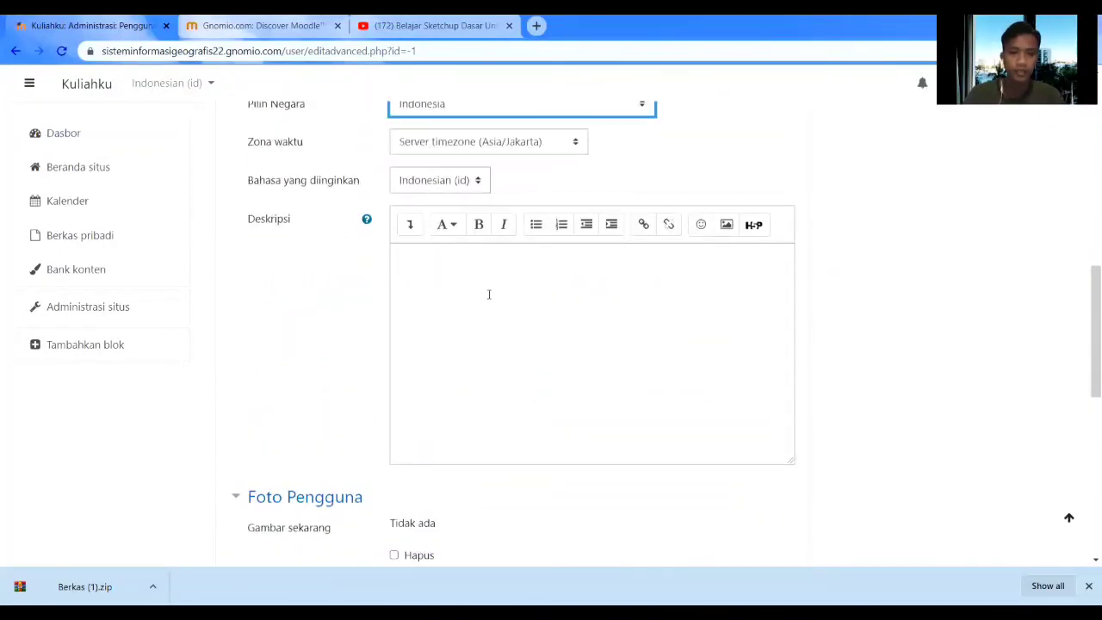
{"action": "scroll", "coordinate": [488, 295], "scroll_direction": "down", "scroll_amount": 3}
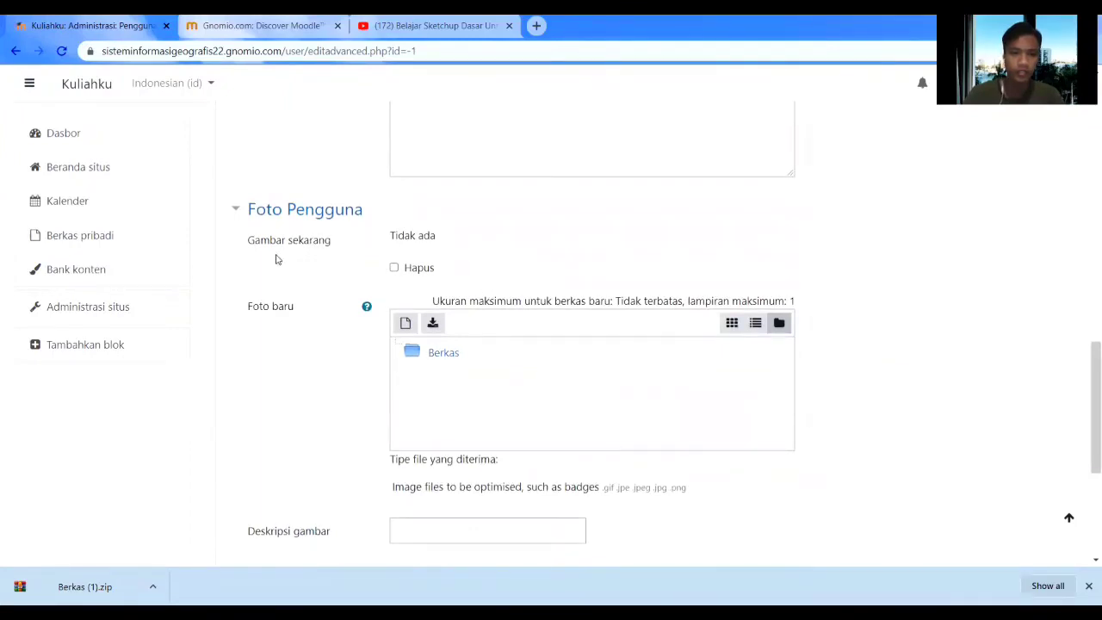
{"action": "scroll", "coordinate": [416, 370], "scroll_direction": "down", "scroll_amount": 2}
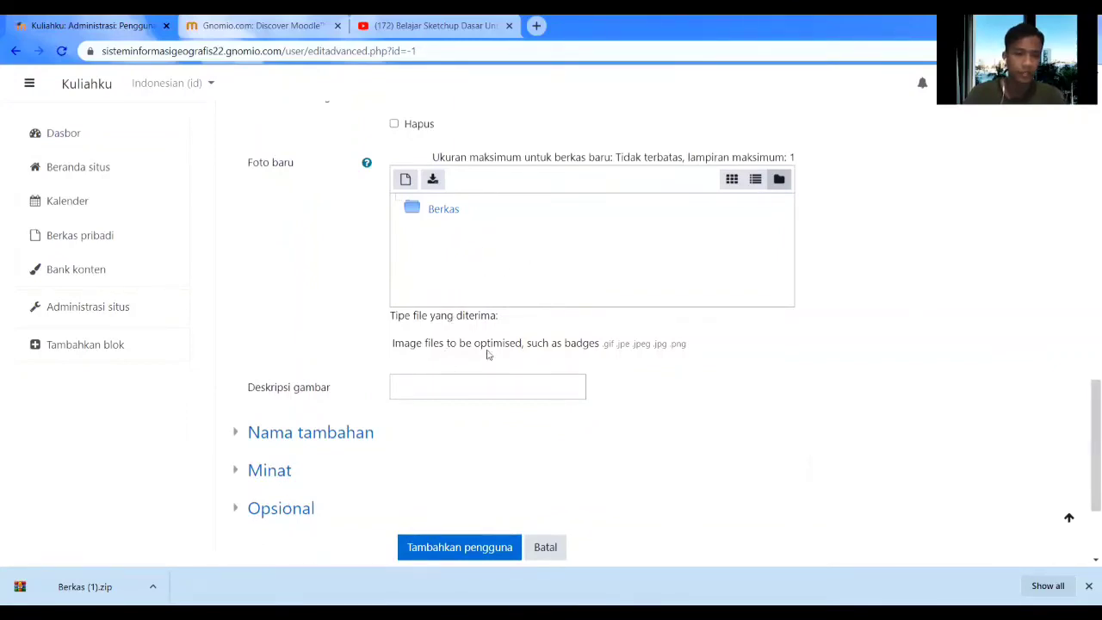
{"action": "scroll", "coordinate": [488, 353], "scroll_direction": "down", "scroll_amount": 2}
{"action": "left_click", "coordinate": [482, 405]}
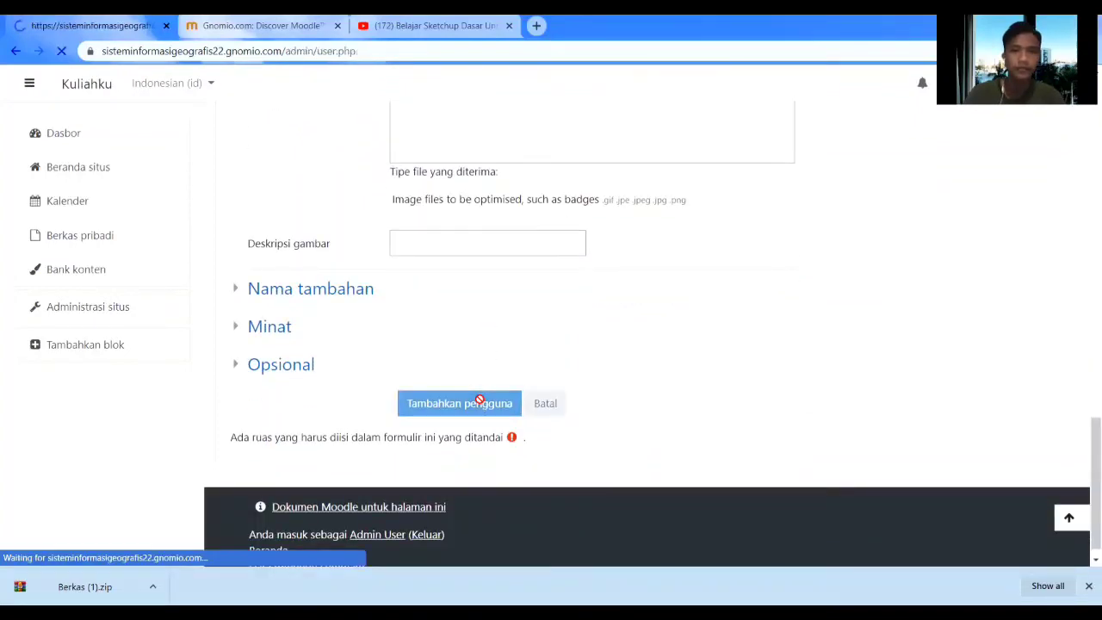
Go through the site home page's available courses to reopen TEKNIK MULTIMEDIA.
{"action": "scroll", "coordinate": [481, 399], "scroll_direction": "down", "scroll_amount": 4}
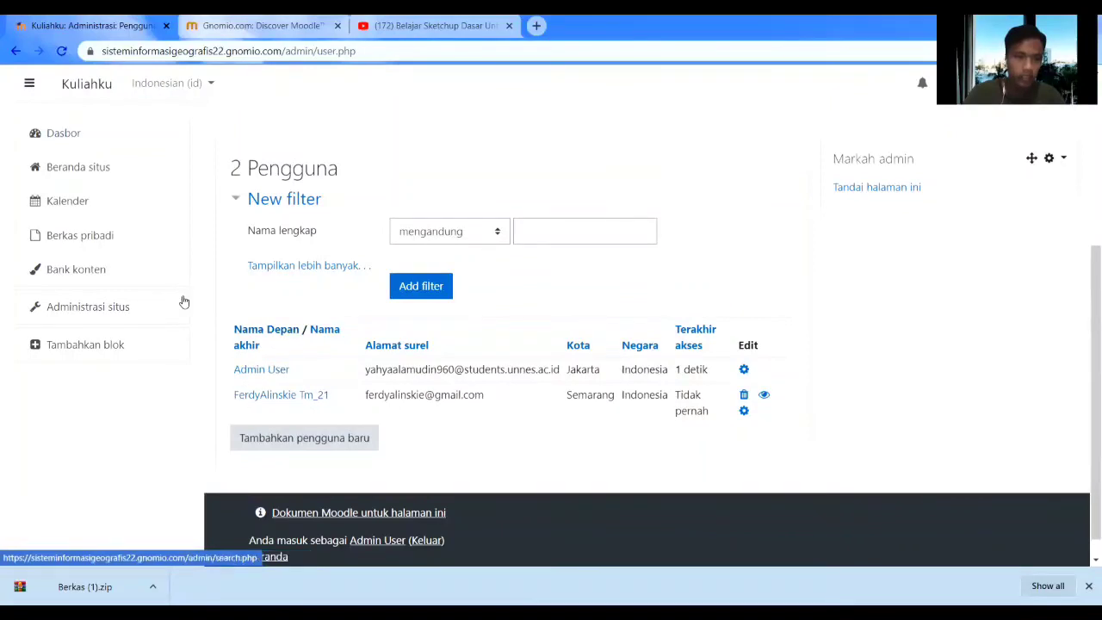
{"action": "left_click", "coordinate": [94, 141]}
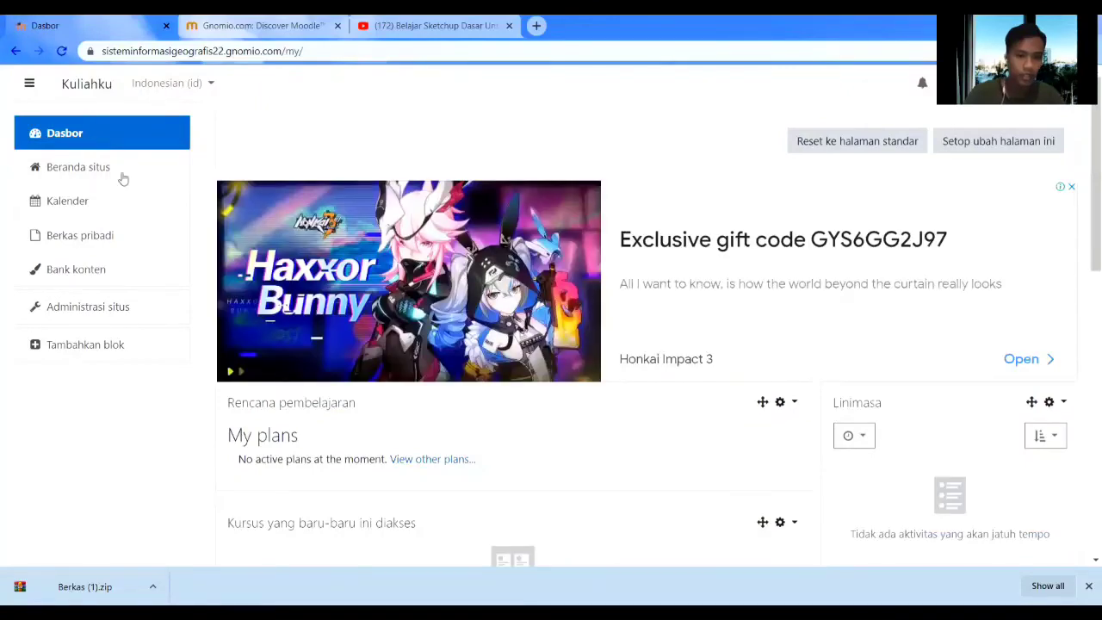
{"action": "scroll", "coordinate": [316, 340], "scroll_direction": "down", "scroll_amount": 4}
{"action": "scroll", "coordinate": [316, 341], "scroll_direction": "down", "scroll_amount": 5}
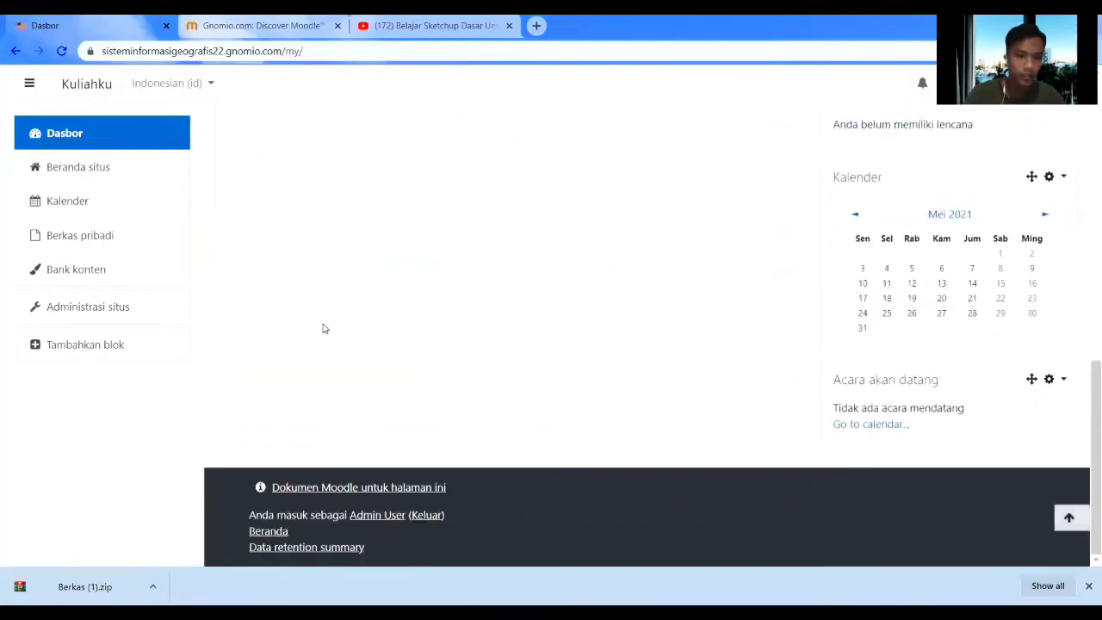
{"action": "left_click", "coordinate": [158, 175]}
{"action": "scroll", "coordinate": [467, 241], "scroll_direction": "down", "scroll_amount": 7}
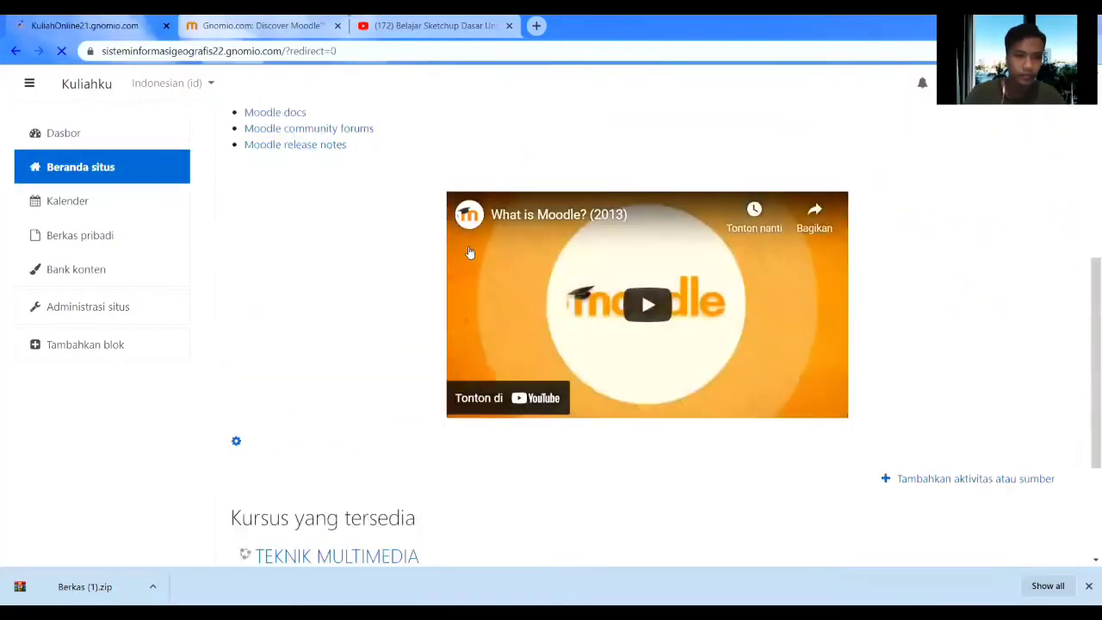
{"action": "left_click", "coordinate": [394, 355]}
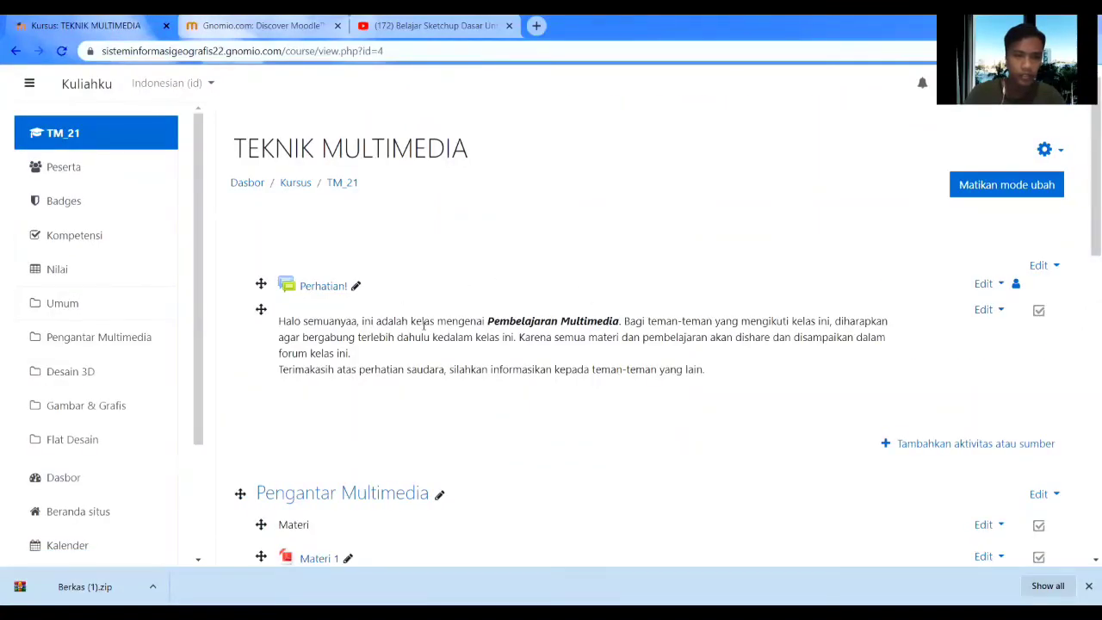
Enrol the new student account in TEKNIK MULTIMEDIA with the Siswa role.
{"action": "left_click", "coordinate": [136, 174]}
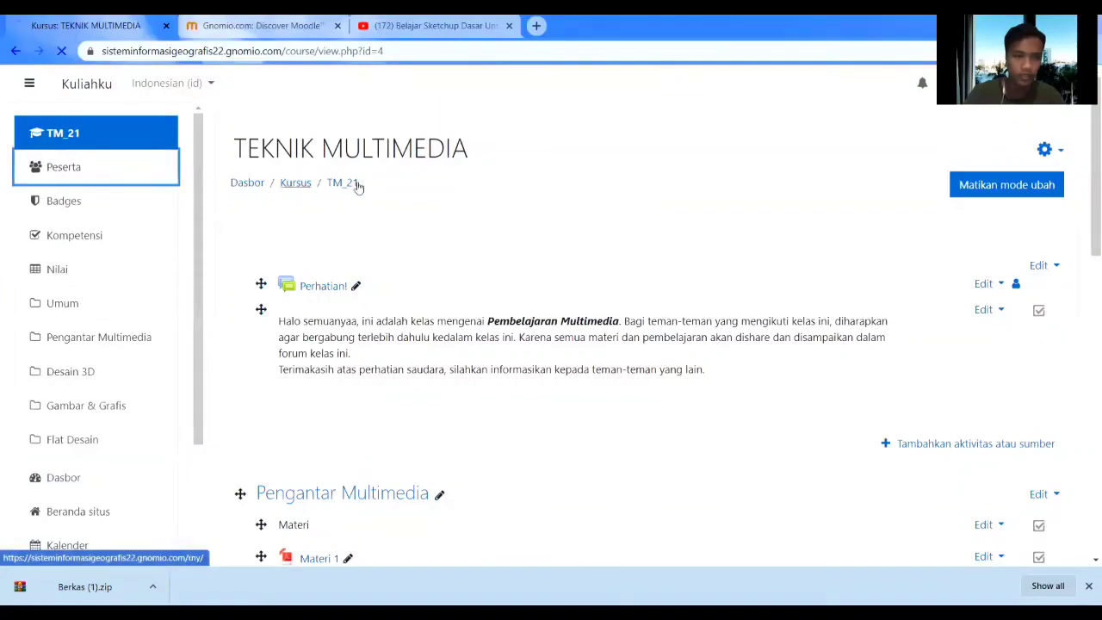
{"action": "scroll", "coordinate": [654, 318], "scroll_direction": "down", "scroll_amount": 5}
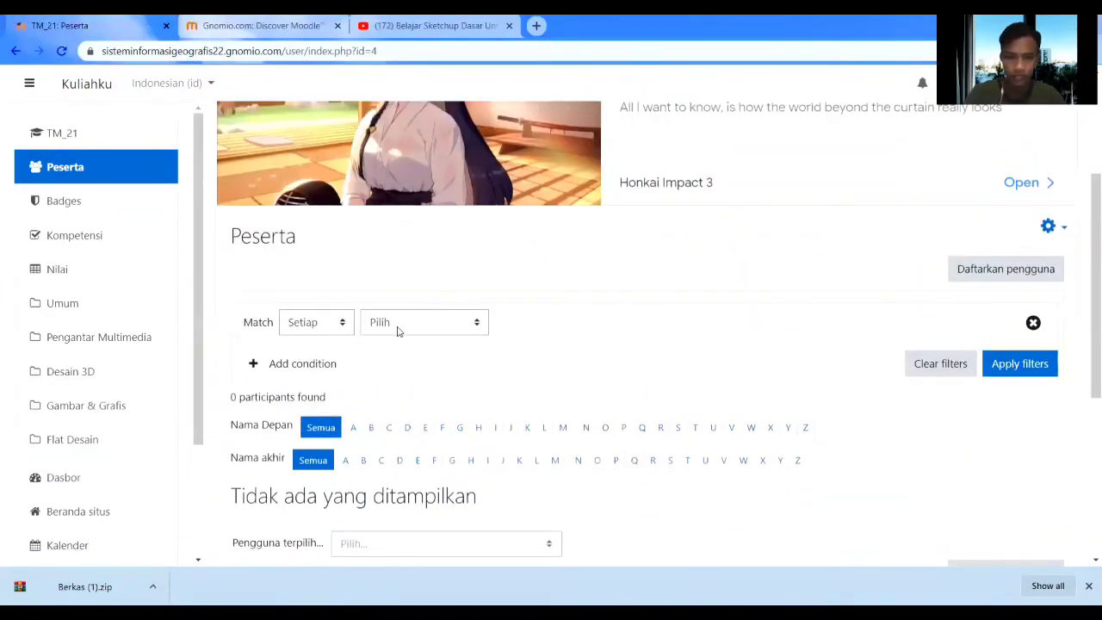
{"action": "left_click", "coordinate": [973, 272]}
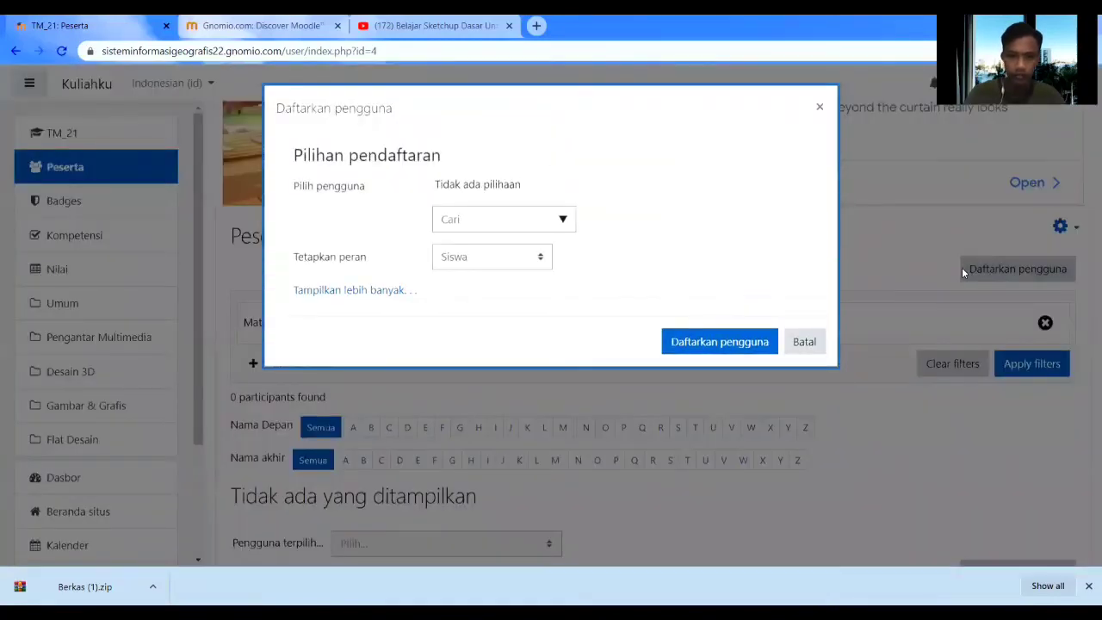
{"action": "left_click", "coordinate": [558, 221]}
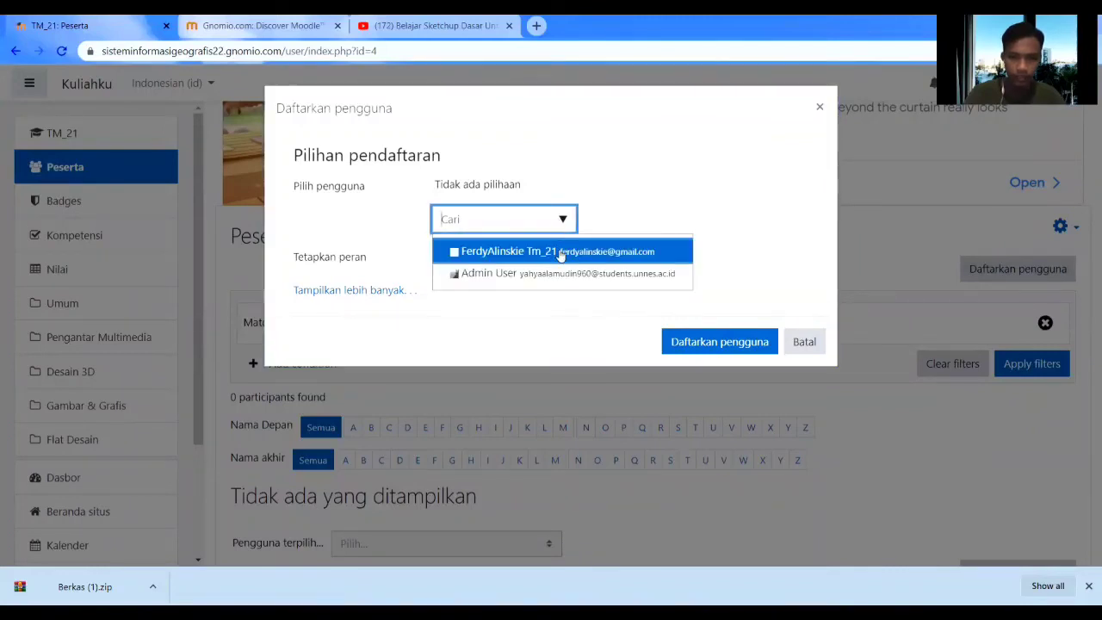
{"action": "left_click", "coordinate": [560, 252]}
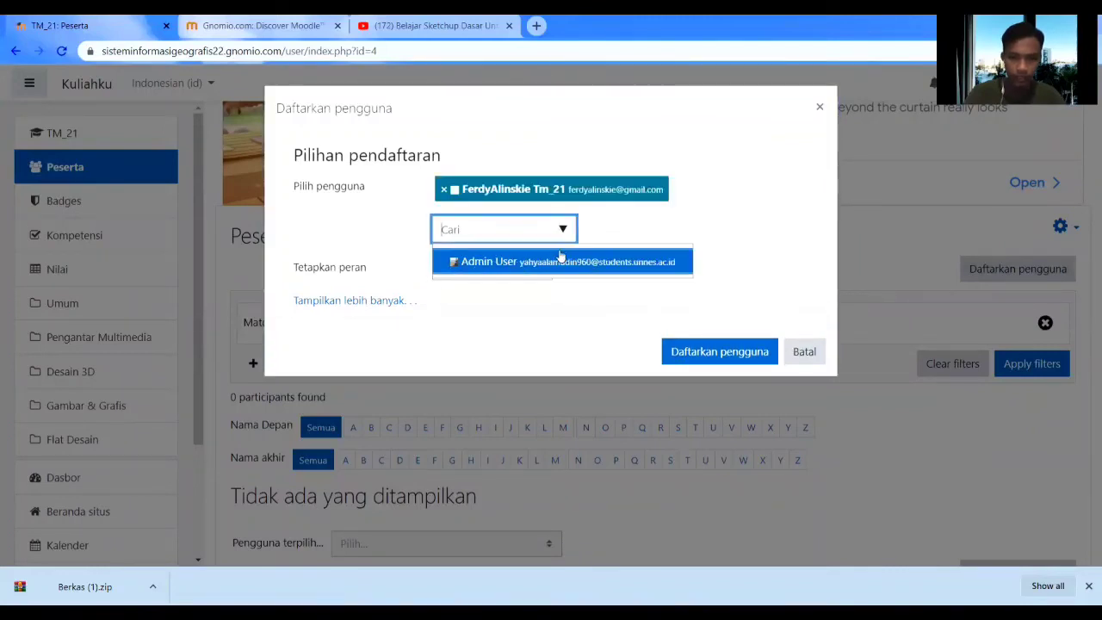
{"action": "left_click", "coordinate": [695, 358]}
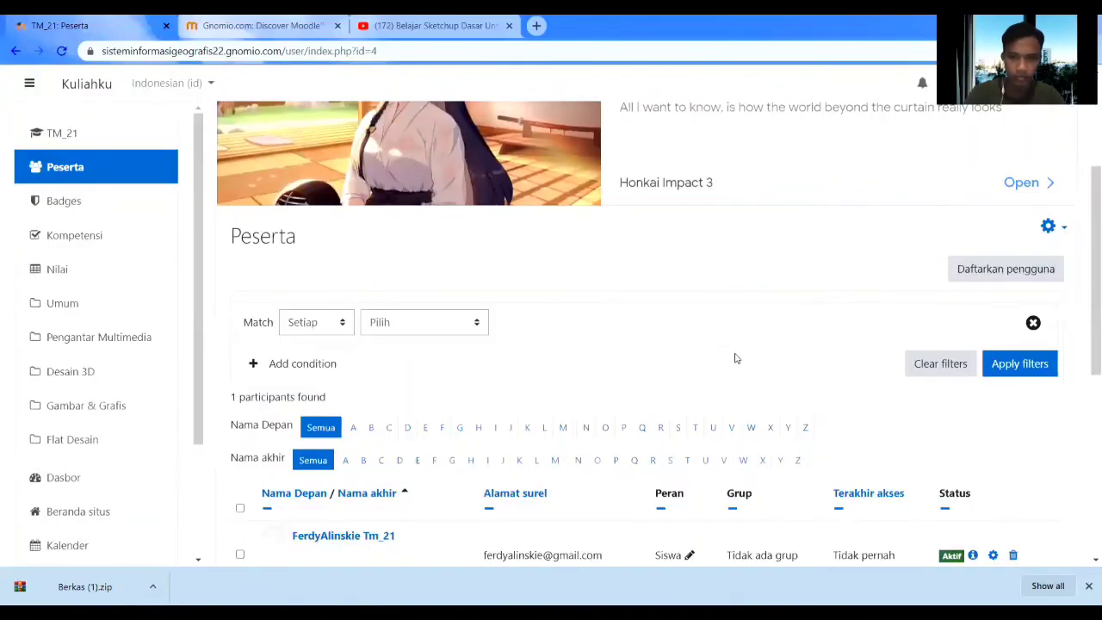
Reopen the participants list to confirm the student is enrolled as Siswa, Aktif.
{"action": "scroll", "coordinate": [749, 357], "scroll_direction": "down", "scroll_amount": 3}
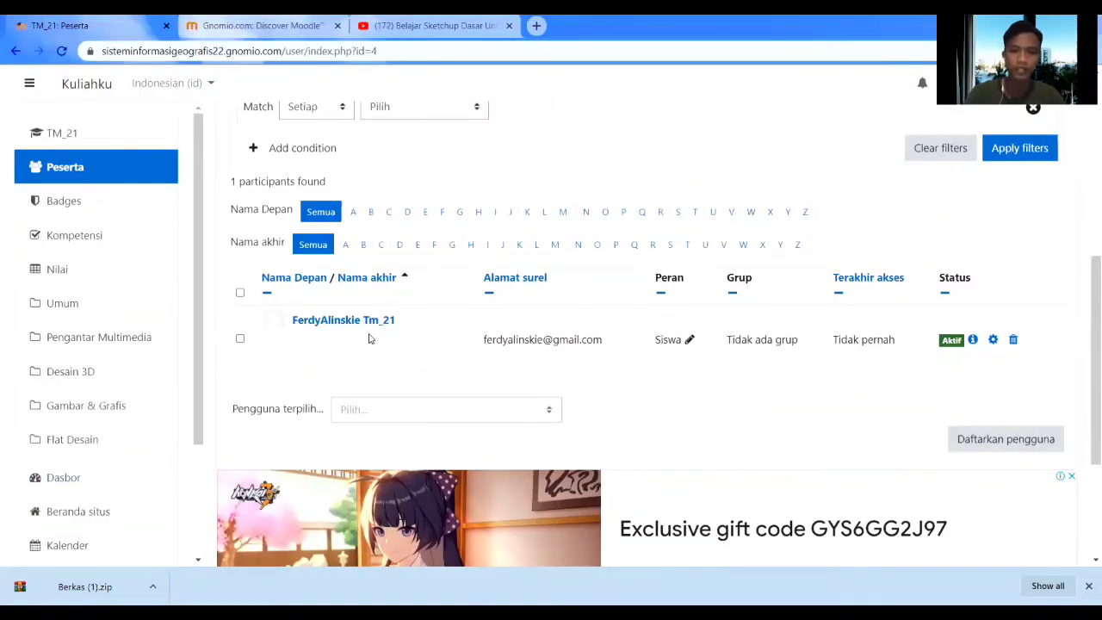
{"action": "scroll", "coordinate": [455, 332], "scroll_direction": "up", "scroll_amount": 3}
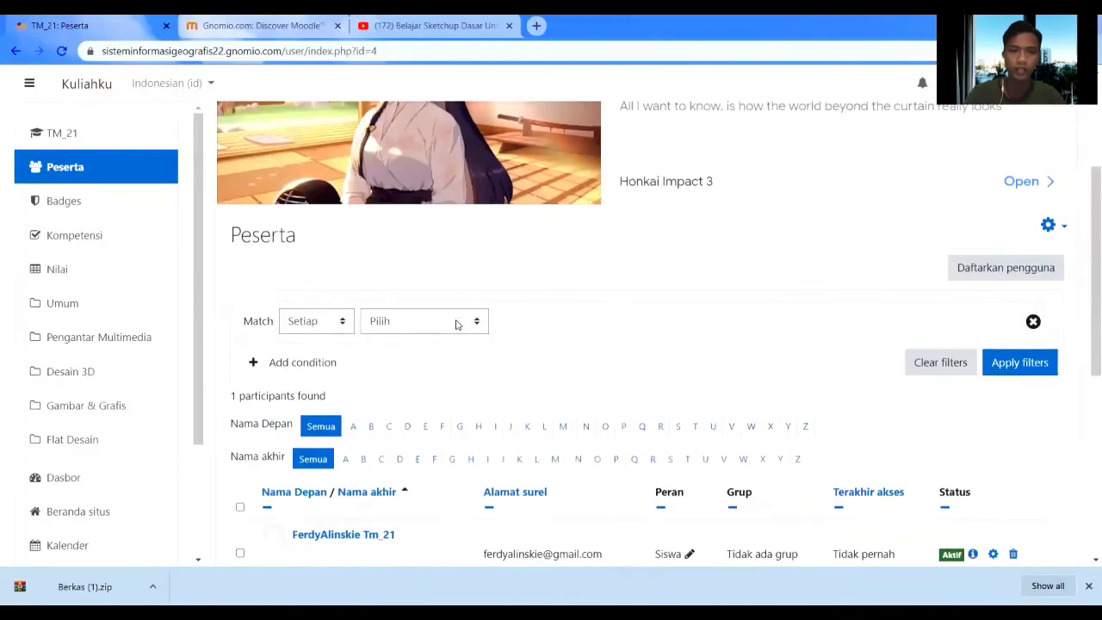
{"action": "left_click", "coordinate": [87, 133]}
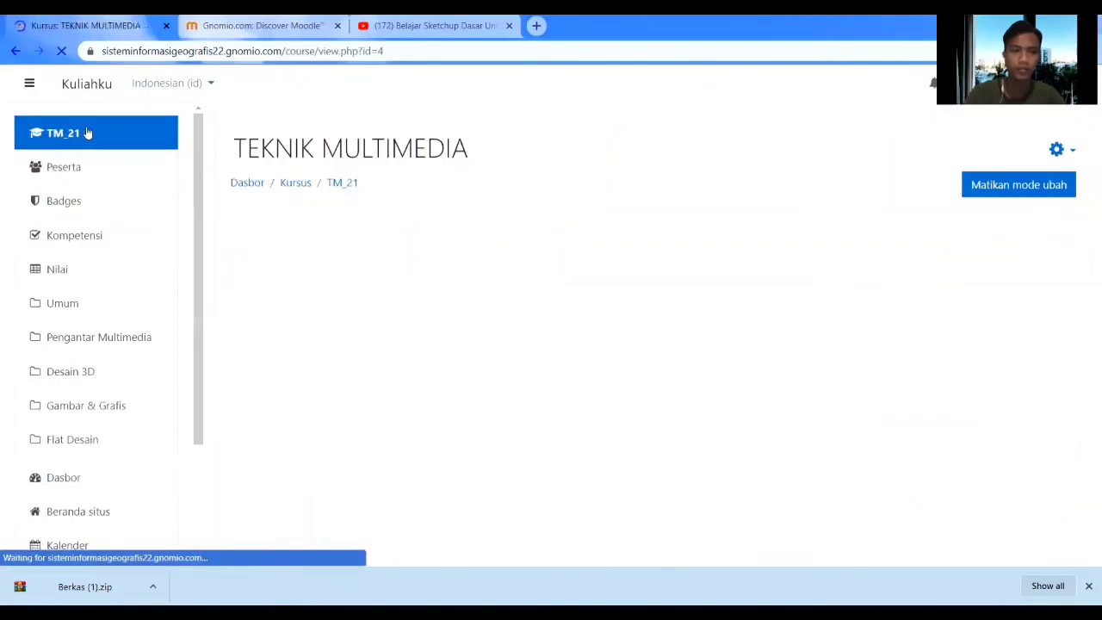
{"action": "left_click", "coordinate": [66, 176]}
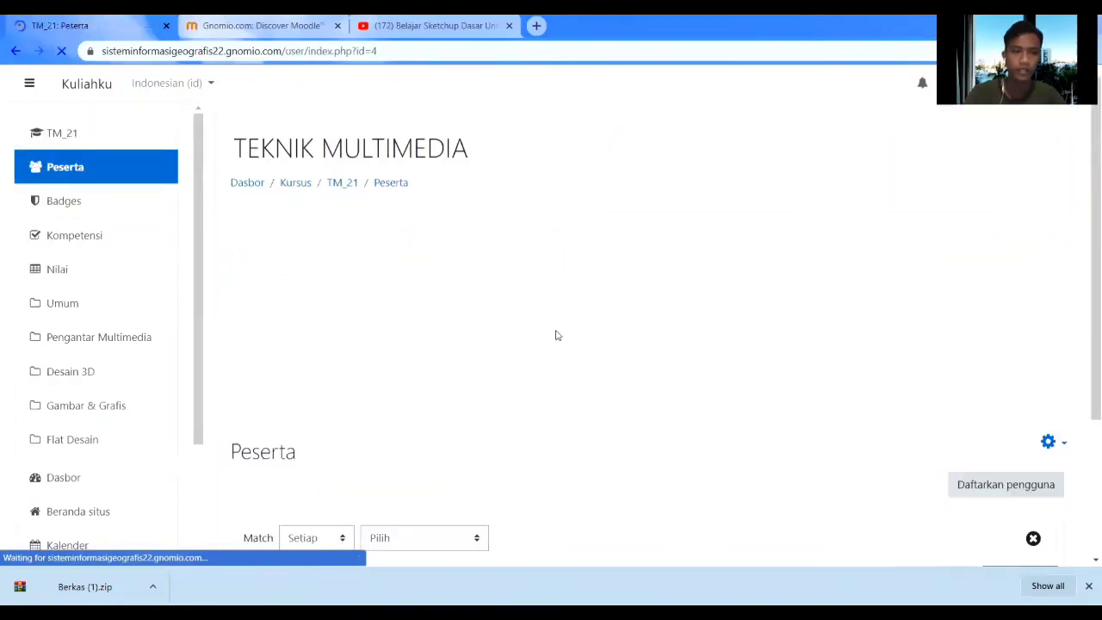
{"action": "scroll", "coordinate": [556, 335], "scroll_direction": "down", "scroll_amount": 4}
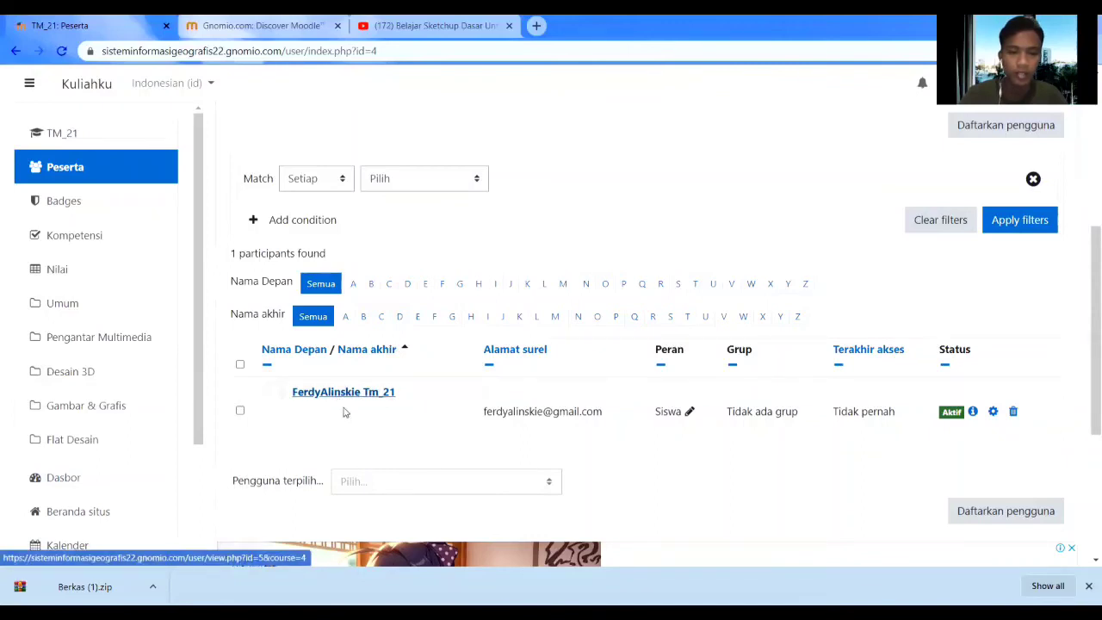
{"action": "scroll", "coordinate": [771, 254], "scroll_direction": "up", "scroll_amount": 5}
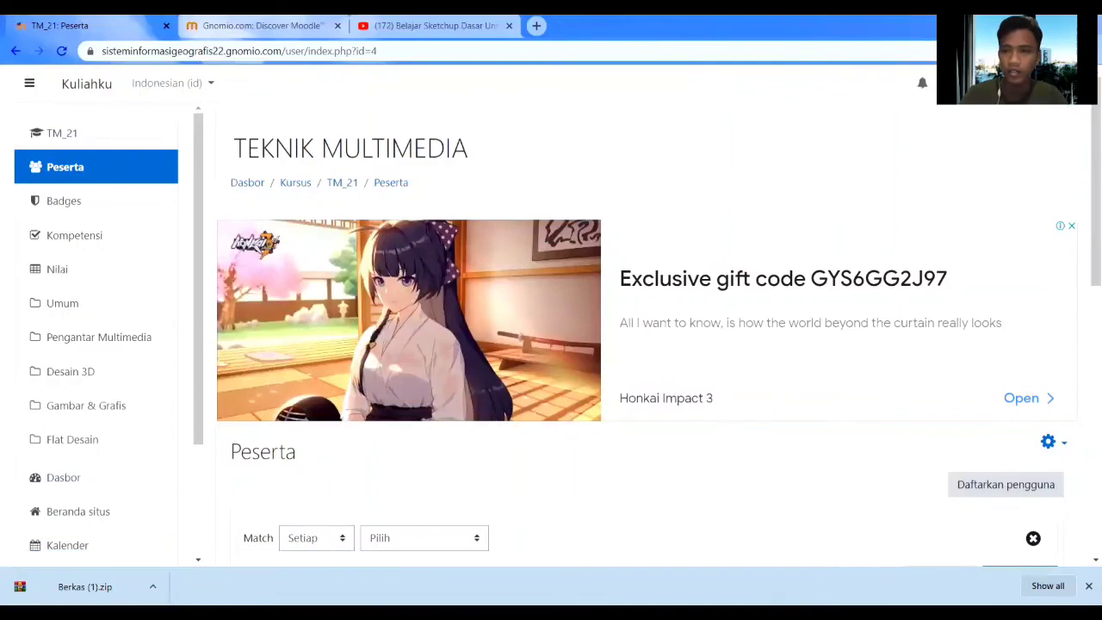
Log out of the admin account and sign in with the student's username and password.
{"action": "left_click", "coordinate": [1046, 83]}
{"action": "left_click", "coordinate": [973, 236]}
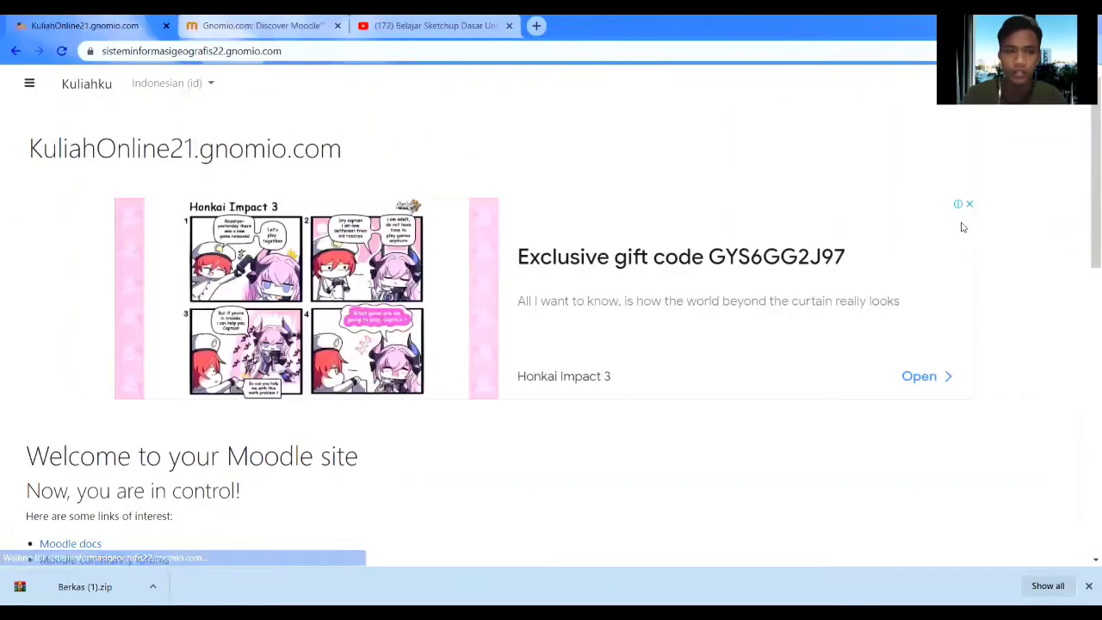
{"action": "left_click", "coordinate": [1061, 84]}
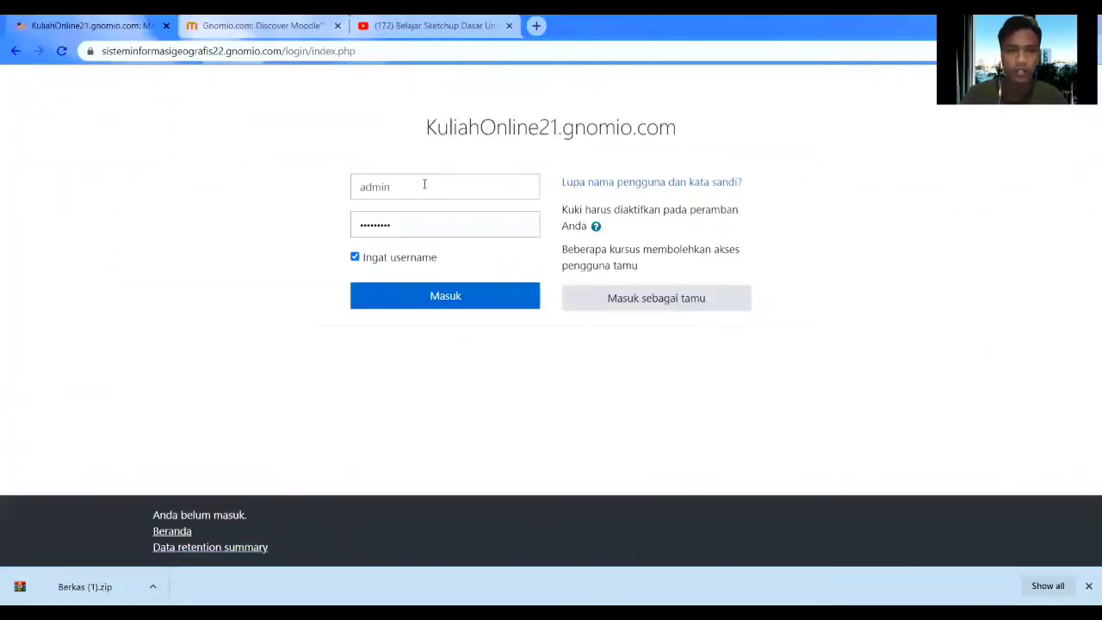
{"action": "left_click", "coordinate": [425, 184]}
{"action": "left_click_drag", "start_coordinate": [424, 184], "coordinate": [317, 205]}
{"action": "type", "text": "fer"}
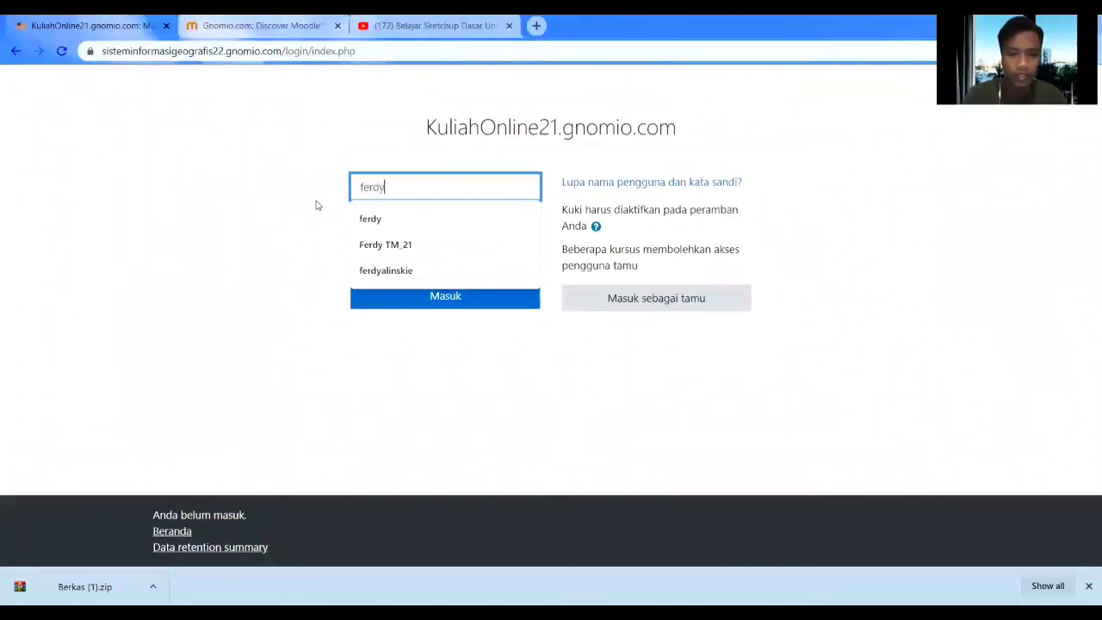
{"action": "type", "text": "dy"}
{"action": "left_click", "coordinate": [316, 212]}
{"action": "left_click", "coordinate": [404, 226]}
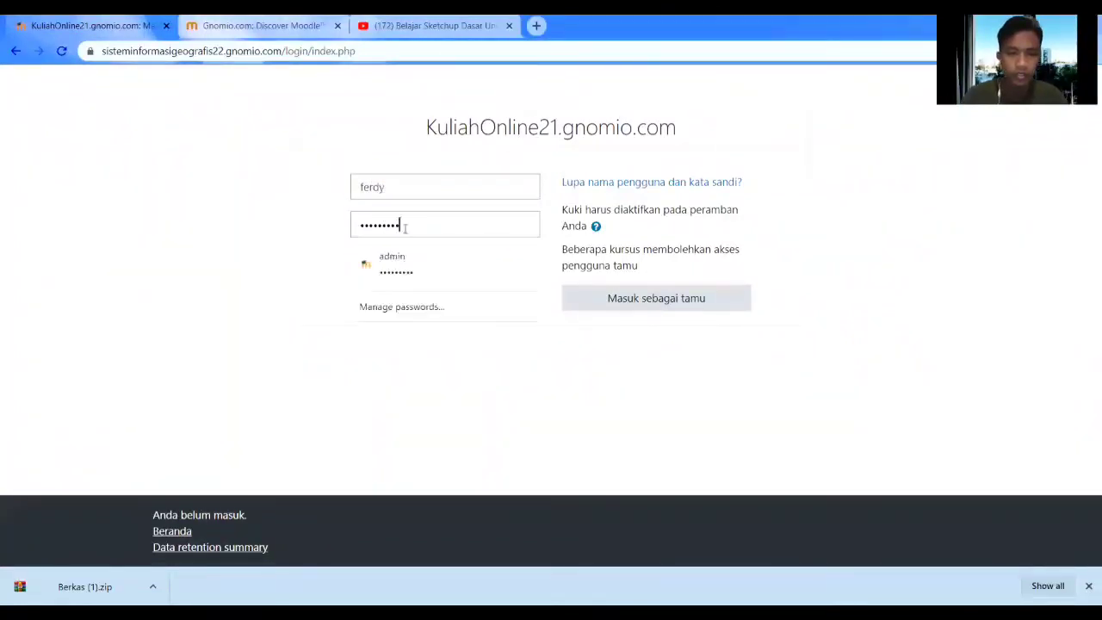
{"action": "left_click_drag", "start_coordinate": [405, 226], "coordinate": [342, 241]}
{"action": "type", "text": "1234"}
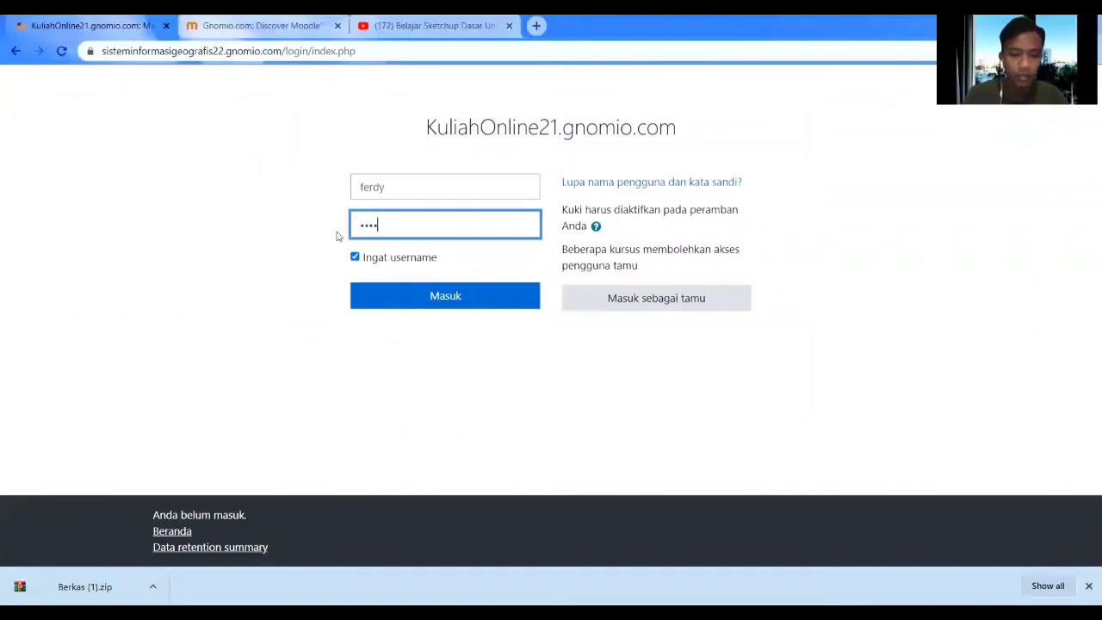
{"action": "type", "text": "567"}
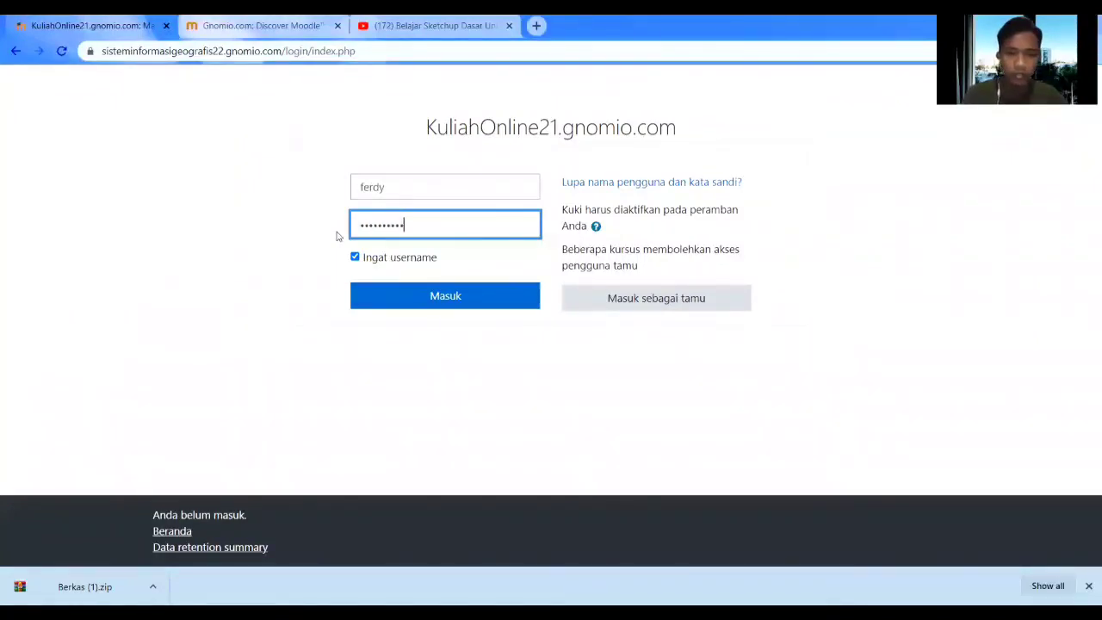
{"action": "left_click", "coordinate": [435, 303]}
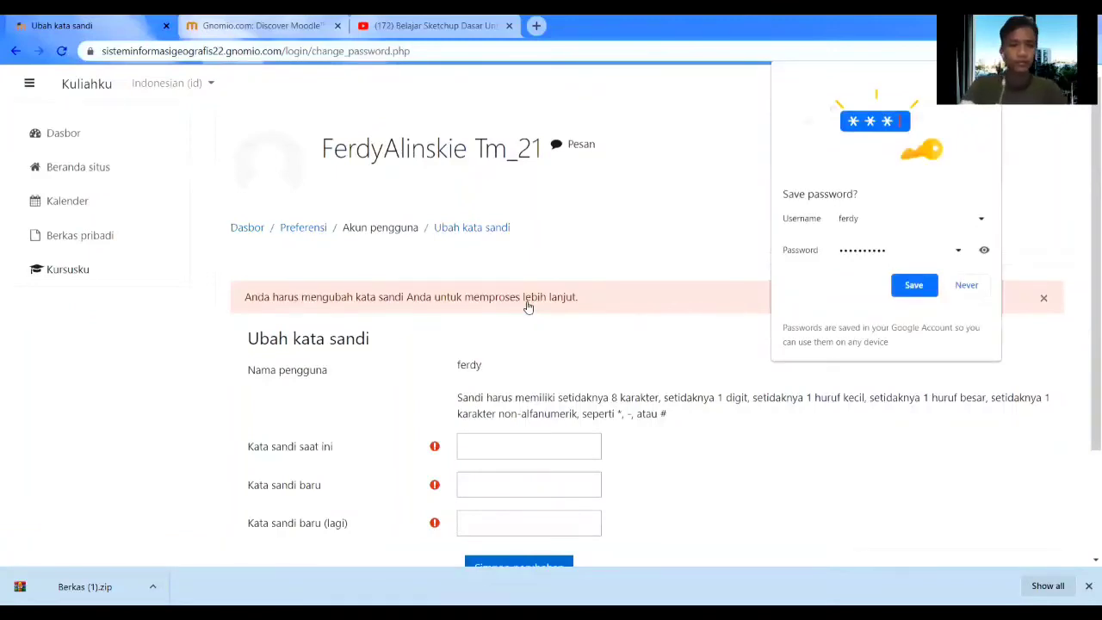
Decline Chrome's offer to save the password and review the Ubah kata sandi form.
{"action": "left_click", "coordinate": [964, 287]}
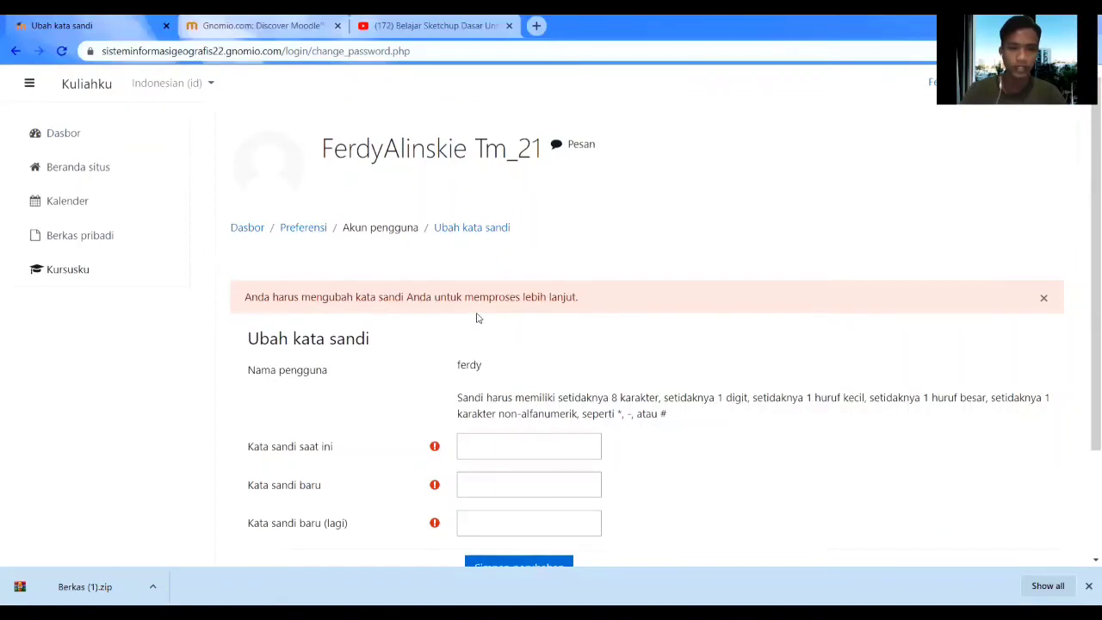
{"action": "scroll", "coordinate": [477, 317], "scroll_direction": "down", "scroll_amount": 2}
{"action": "scroll", "coordinate": [474, 312], "scroll_direction": "up", "scroll_amount": 2}
{"action": "scroll", "coordinate": [373, 255], "scroll_direction": "down", "scroll_amount": 2}
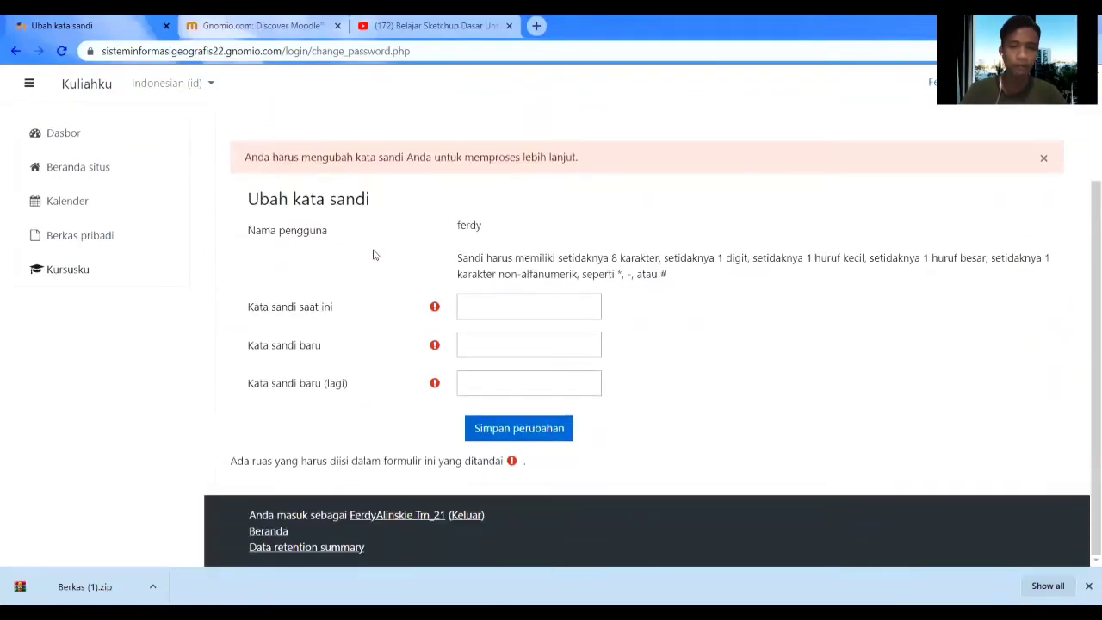
{"action": "scroll", "coordinate": [373, 255], "scroll_direction": "up", "scroll_amount": 2}
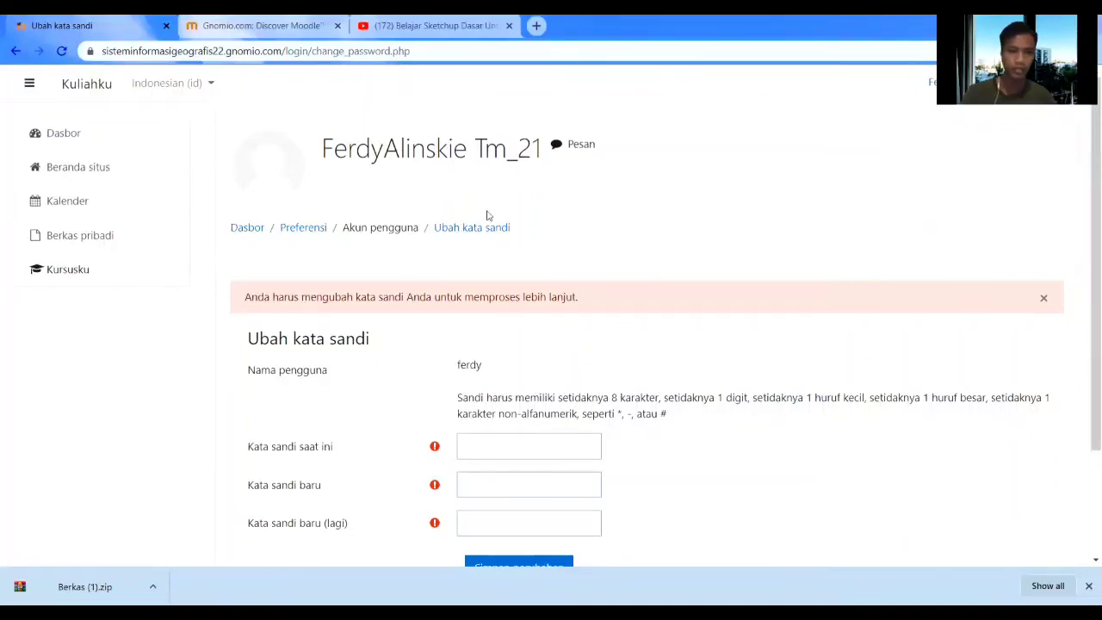
{"action": "scroll", "coordinate": [487, 216], "scroll_direction": "down", "scroll_amount": 1}
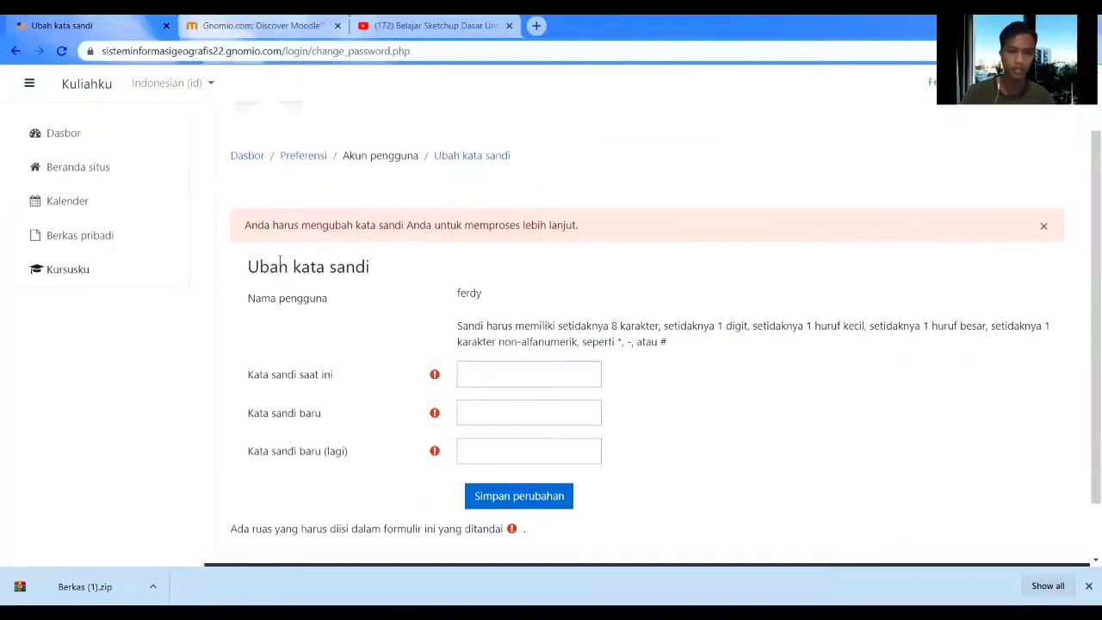
Enter the current and new passwords, save, decline Chrome's save prompt, and continue.
{"action": "left_click", "coordinate": [474, 380]}
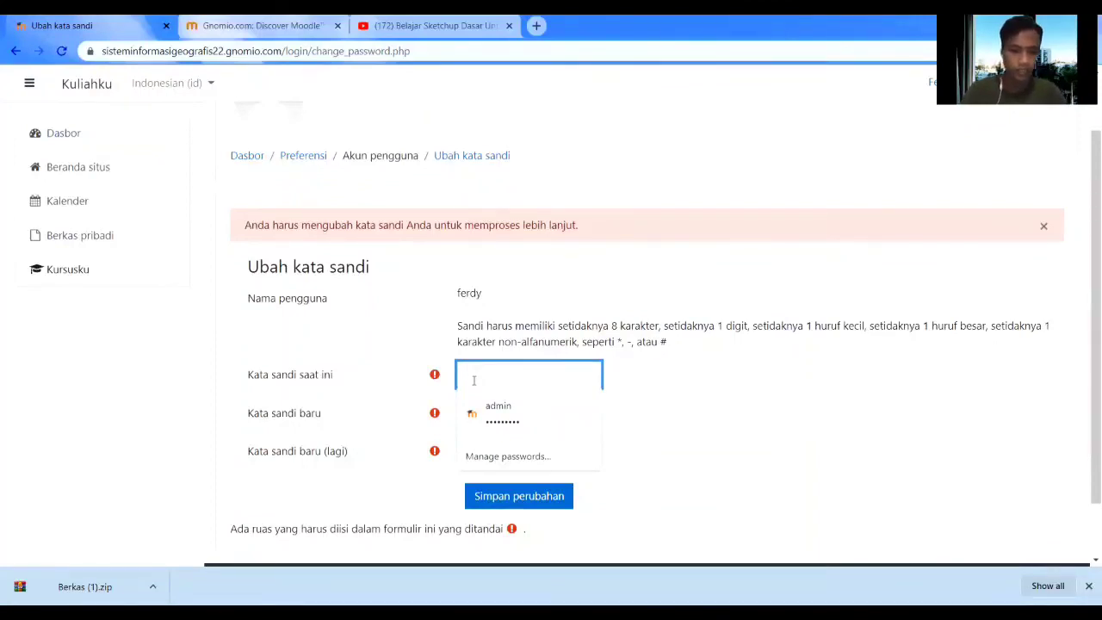
{"action": "type", "text": "••"}
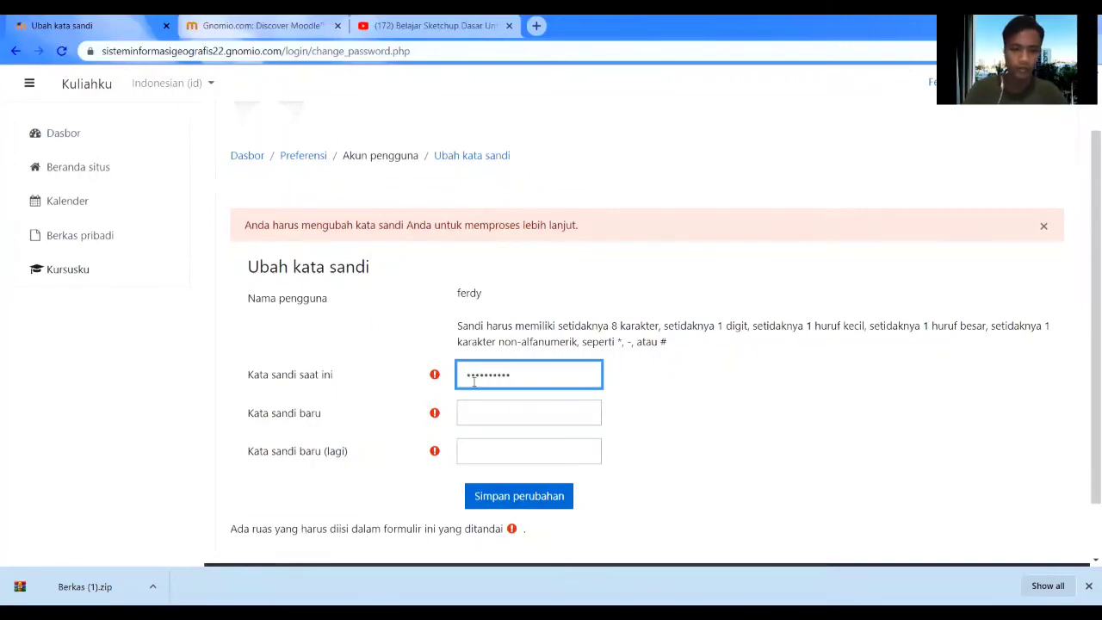
{"action": "left_click", "coordinate": [519, 410]}
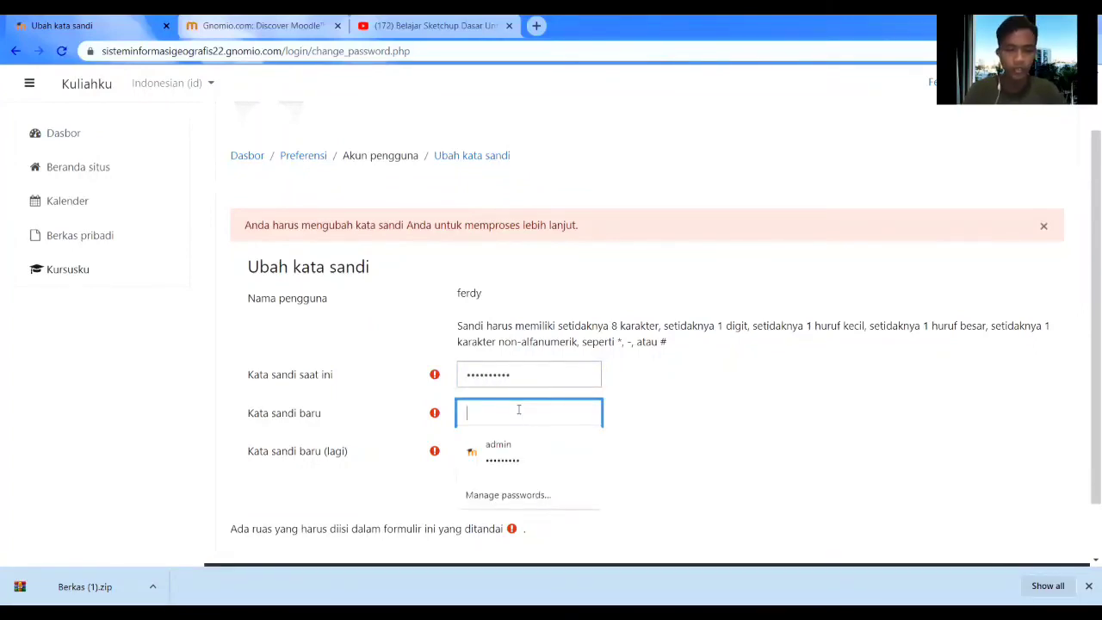
{"action": "type", "text": "•"}
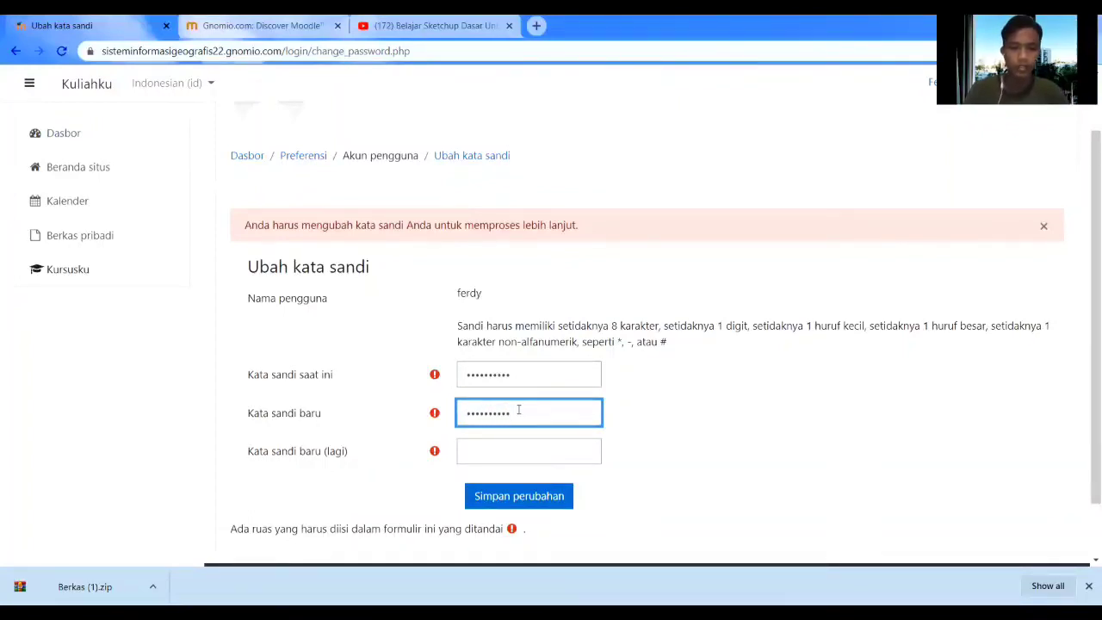
{"action": "left_click", "coordinate": [514, 446]}
{"action": "type", "text": "••"}
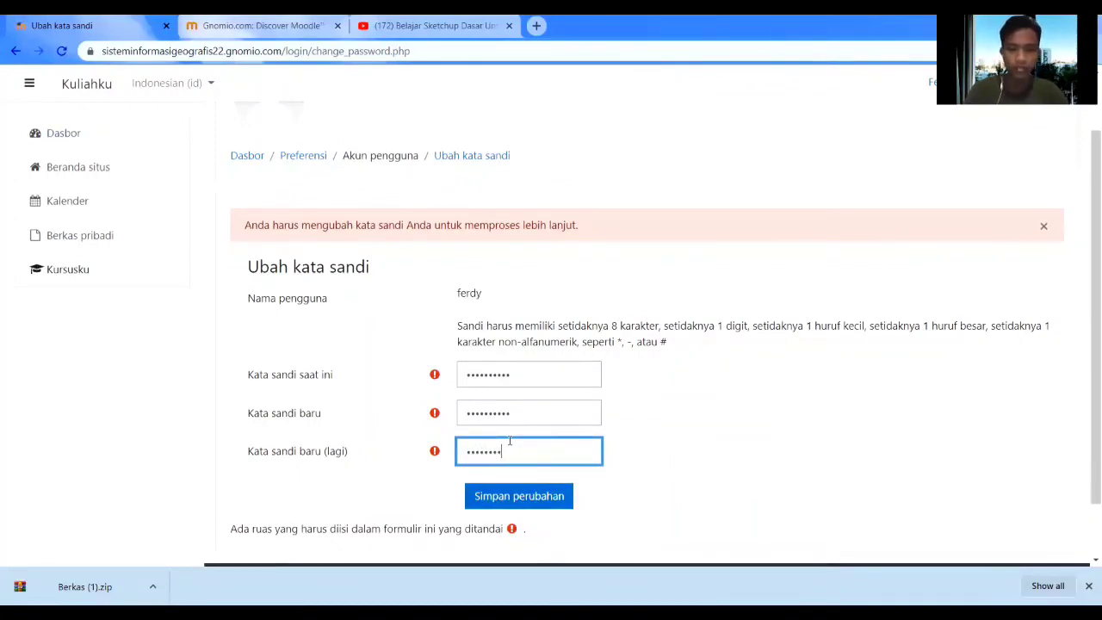
{"action": "type", "text": "•"}
{"action": "left_click", "coordinate": [497, 491]}
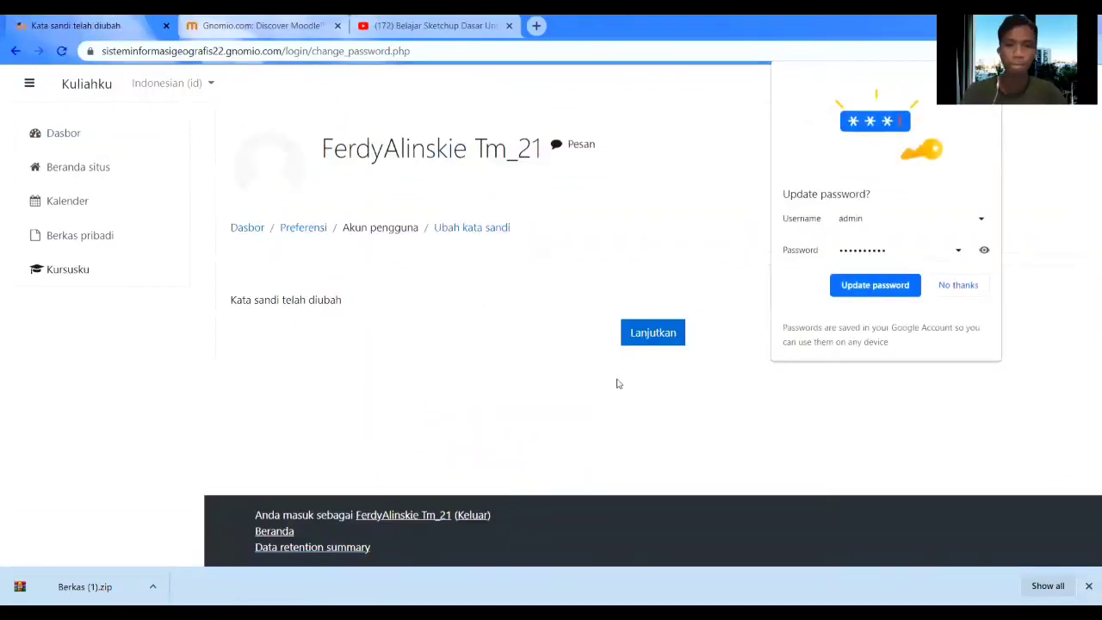
{"action": "left_click", "coordinate": [958, 285]}
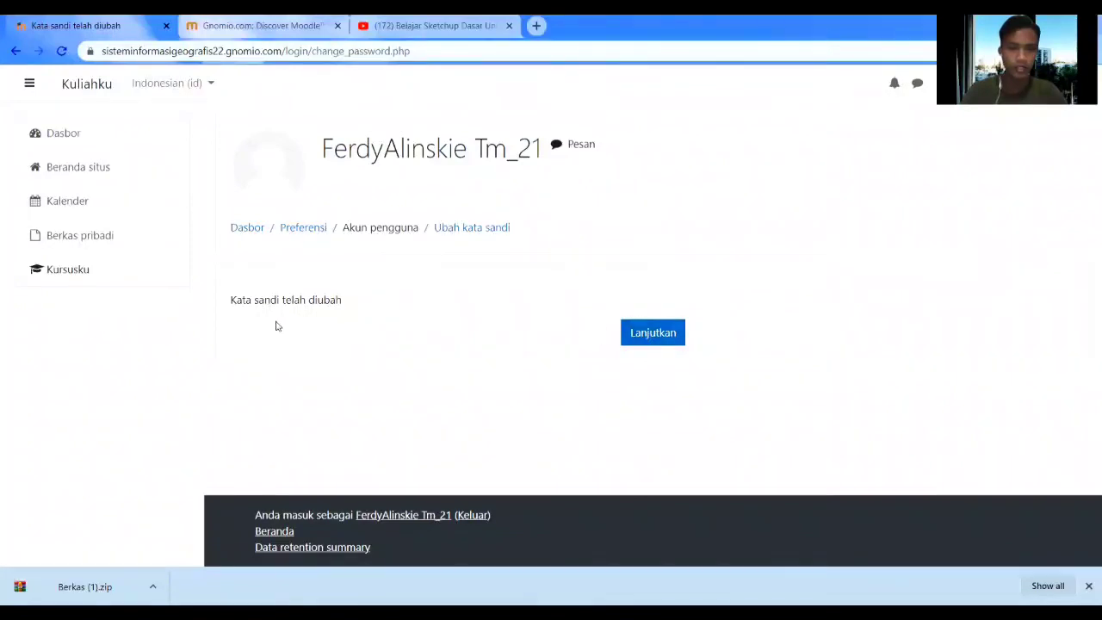
{"action": "left_click", "coordinate": [642, 338]}
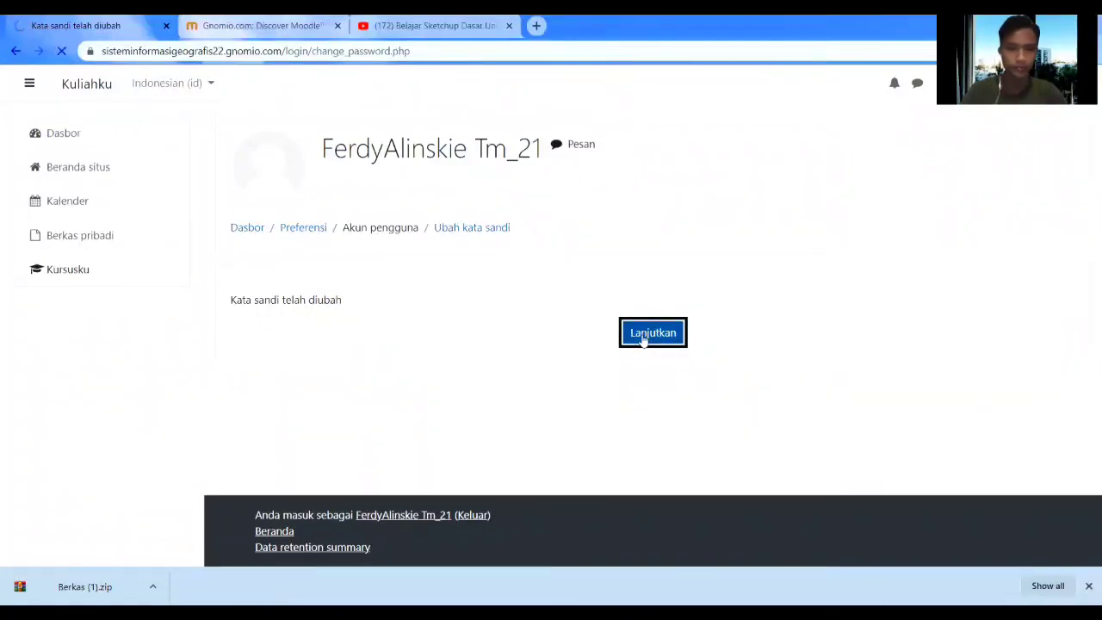
Open TEKNIK MULTIMEDIA from the Gambaran kursus section of the student's dashboard.
{"action": "scroll", "coordinate": [470, 347], "scroll_direction": "down", "scroll_amount": 2}
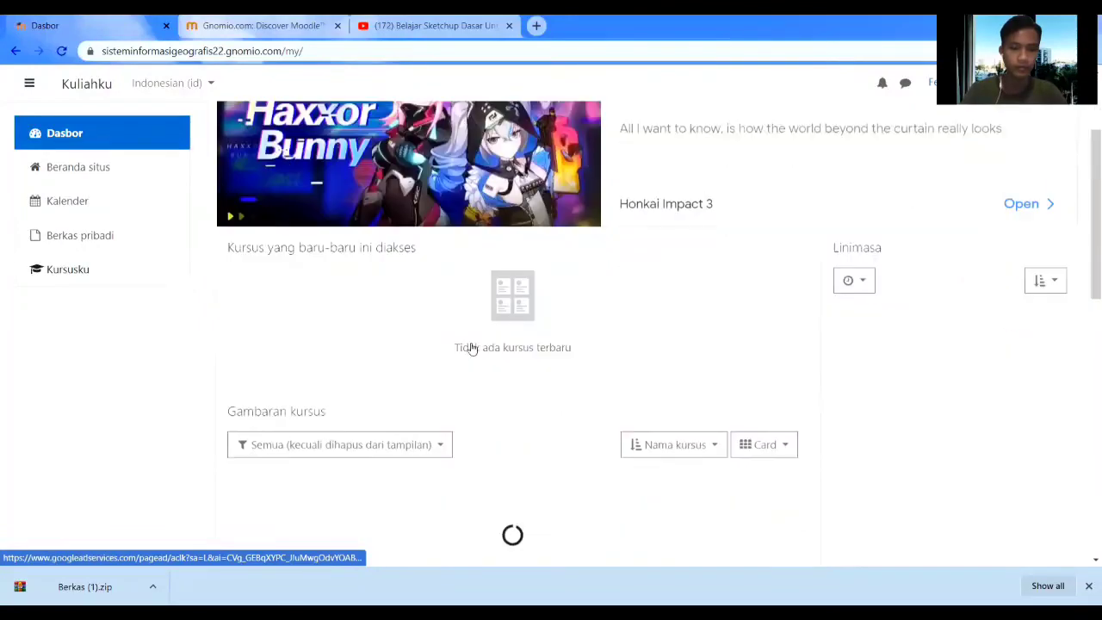
{"action": "scroll", "coordinate": [471, 347], "scroll_direction": "down", "scroll_amount": 1}
{"action": "scroll", "coordinate": [471, 348], "scroll_direction": "down", "scroll_amount": 3}
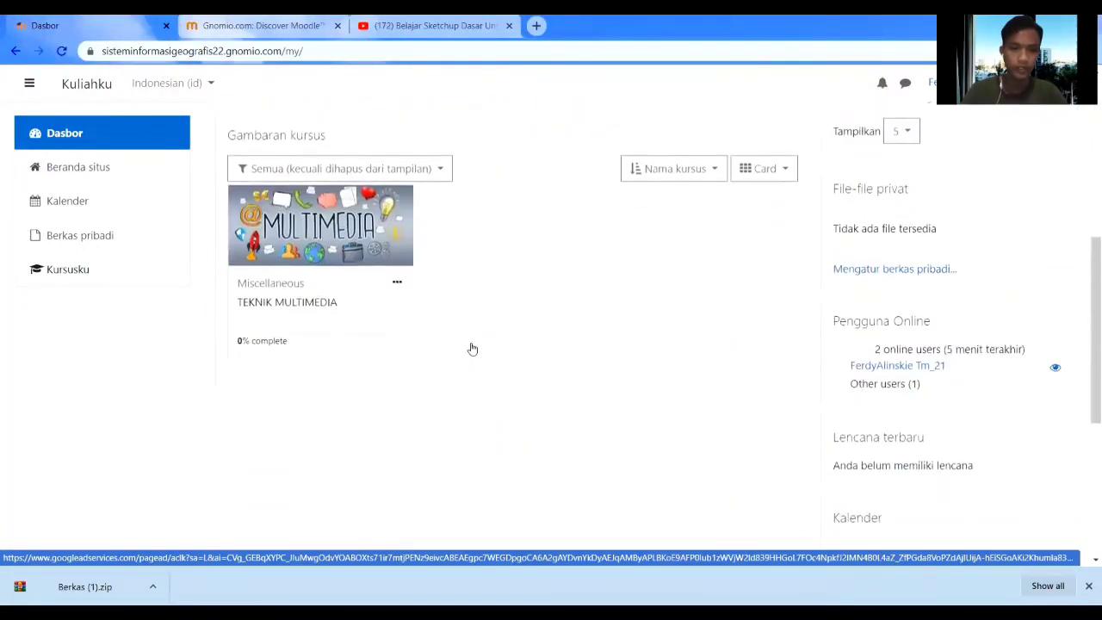
{"action": "scroll", "coordinate": [471, 349], "scroll_direction": "up", "scroll_amount": 4}
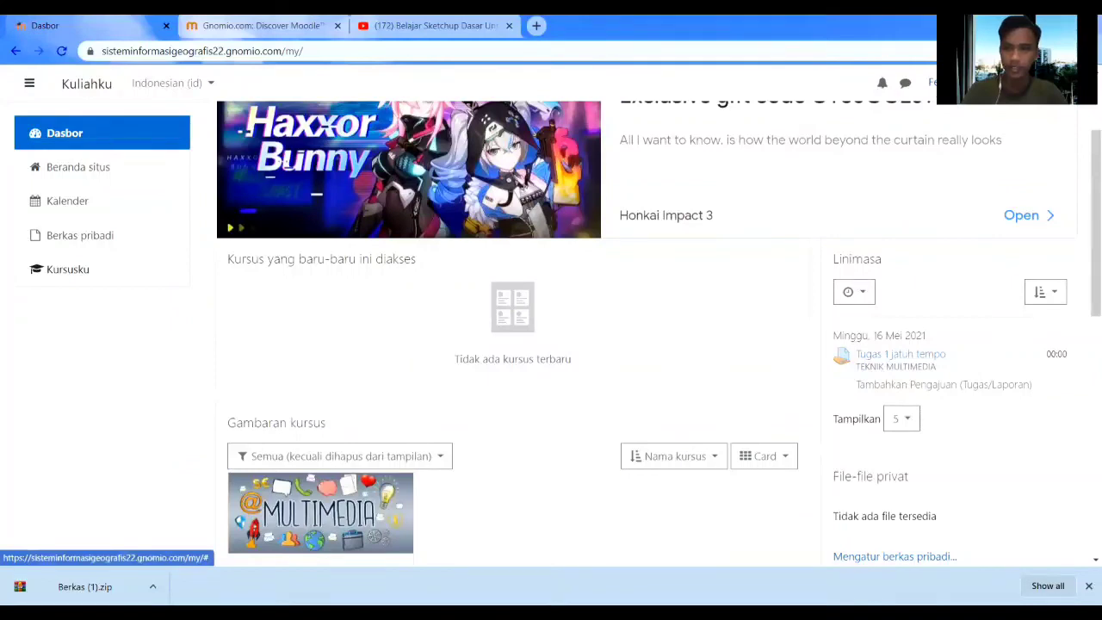
{"action": "scroll", "coordinate": [750, 160], "scroll_direction": "down", "scroll_amount": 3}
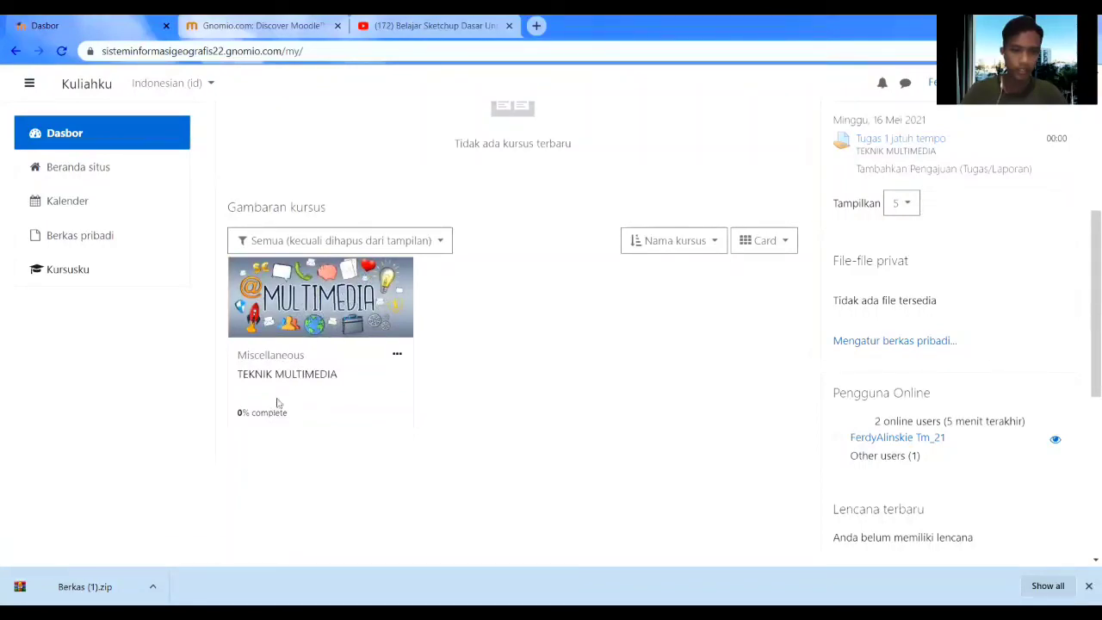
{"action": "left_click", "coordinate": [293, 376]}
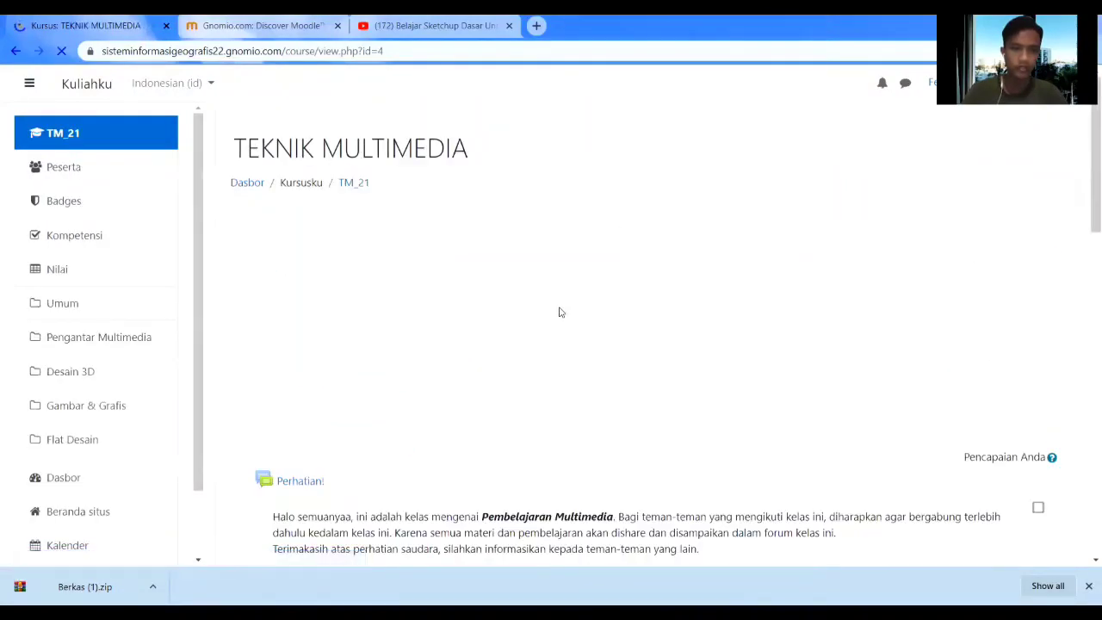
View the MULTIMEDIA PEMBELAJARAN.pdf in Materi 1 and return to the course page.
{"action": "scroll", "coordinate": [425, 308], "scroll_direction": "down", "scroll_amount": 8}
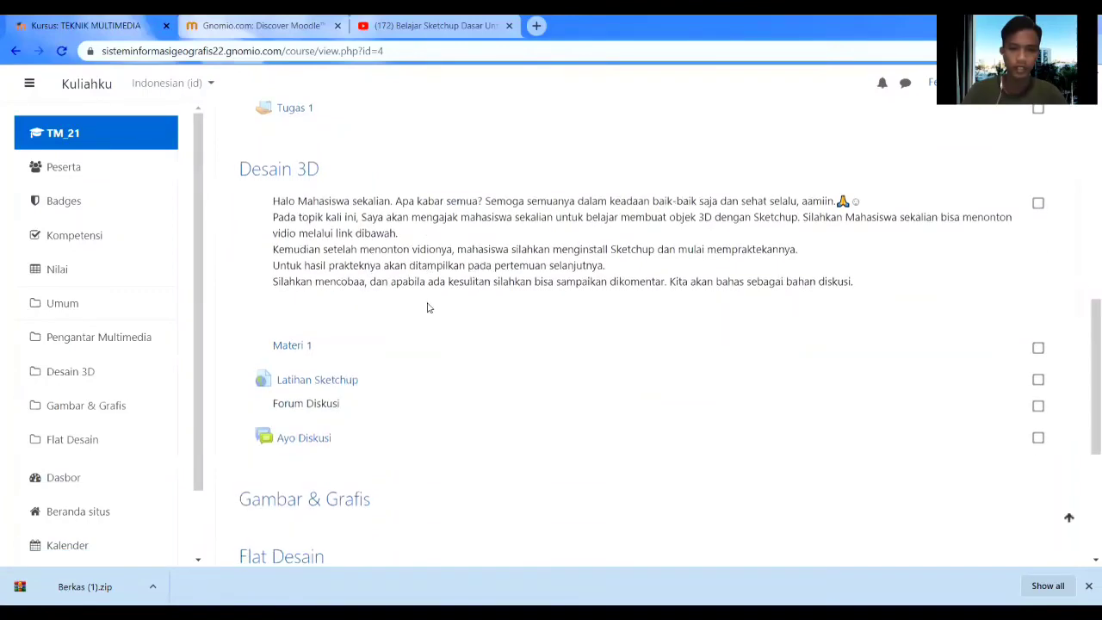
{"action": "scroll", "coordinate": [427, 307], "scroll_direction": "down", "scroll_amount": 4}
{"action": "scroll", "coordinate": [428, 308], "scroll_direction": "up", "scroll_amount": 3}
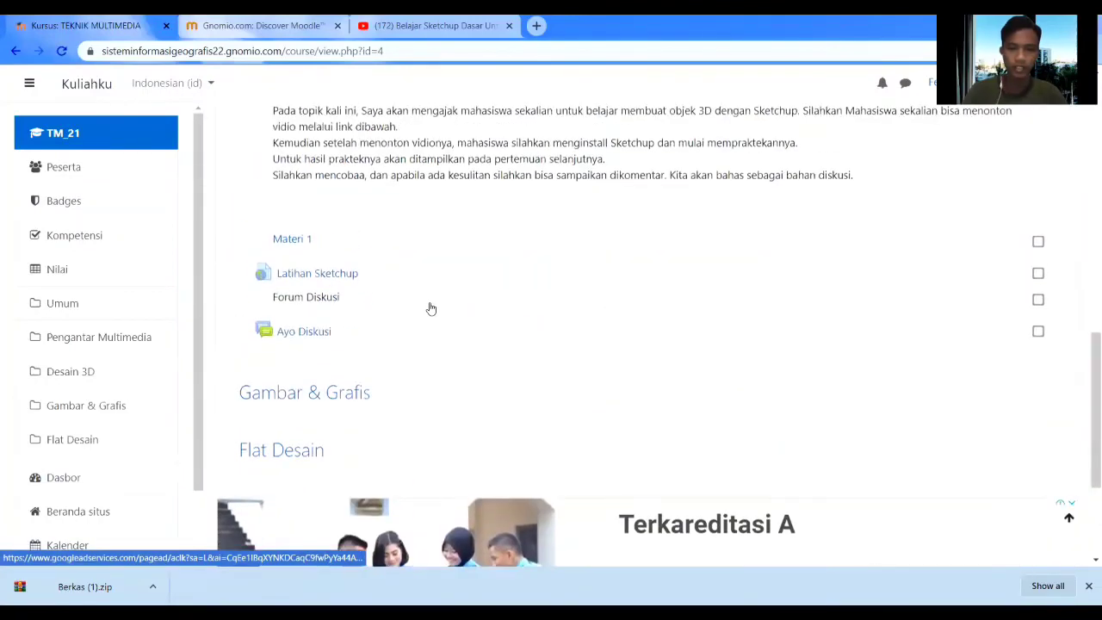
{"action": "scroll", "coordinate": [430, 308], "scroll_direction": "up", "scroll_amount": 6}
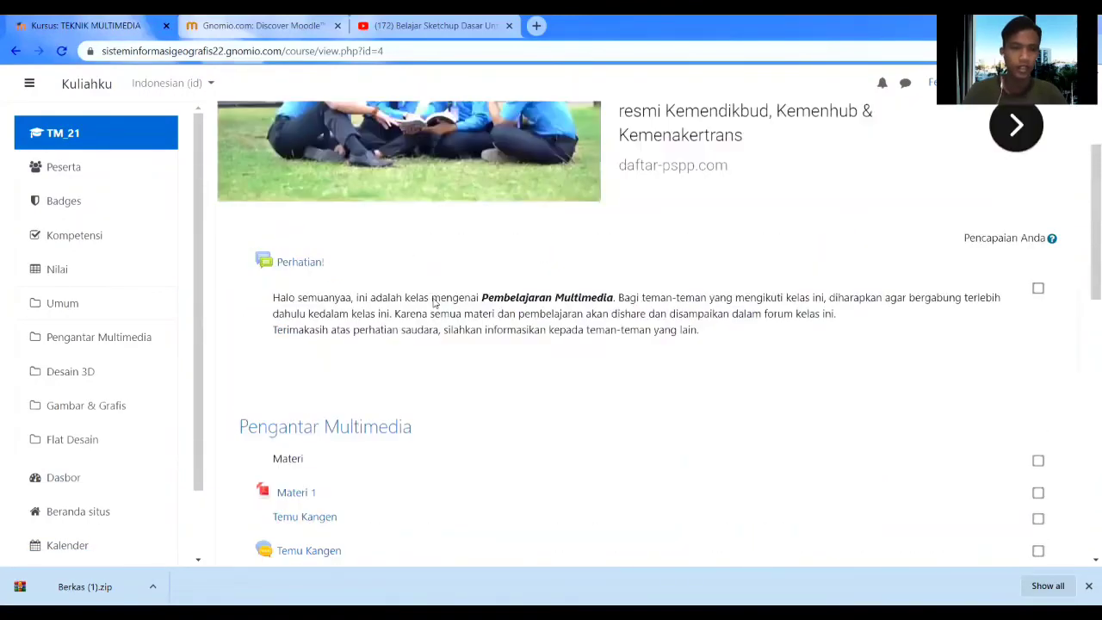
{"action": "scroll", "coordinate": [435, 303], "scroll_direction": "down", "scroll_amount": 5}
{"action": "scroll", "coordinate": [435, 303], "scroll_direction": "up", "scroll_amount": 2}
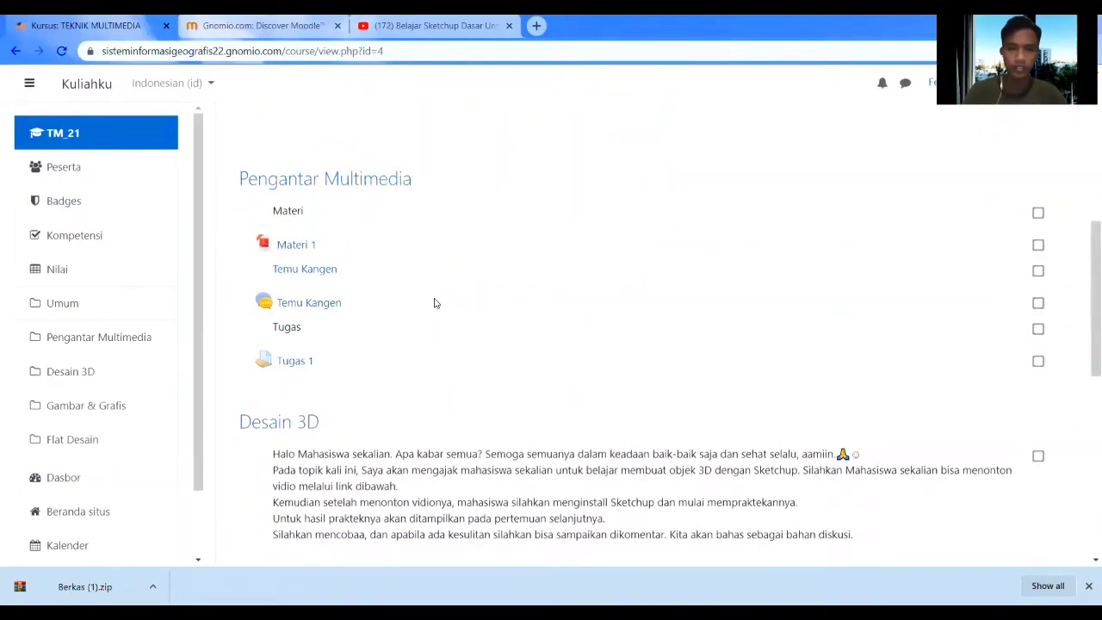
{"action": "left_click", "coordinate": [298, 245]}
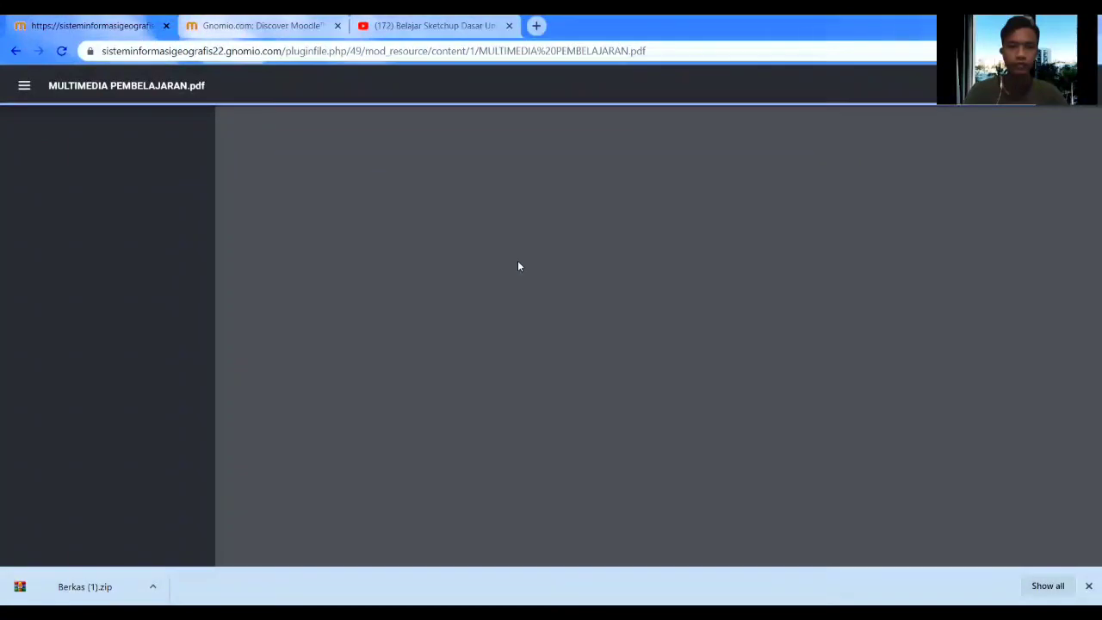
{"action": "scroll", "coordinate": [523, 258], "scroll_direction": "down", "scroll_amount": 5}
{"action": "scroll", "coordinate": [525, 256], "scroll_direction": "up", "scroll_amount": 5}
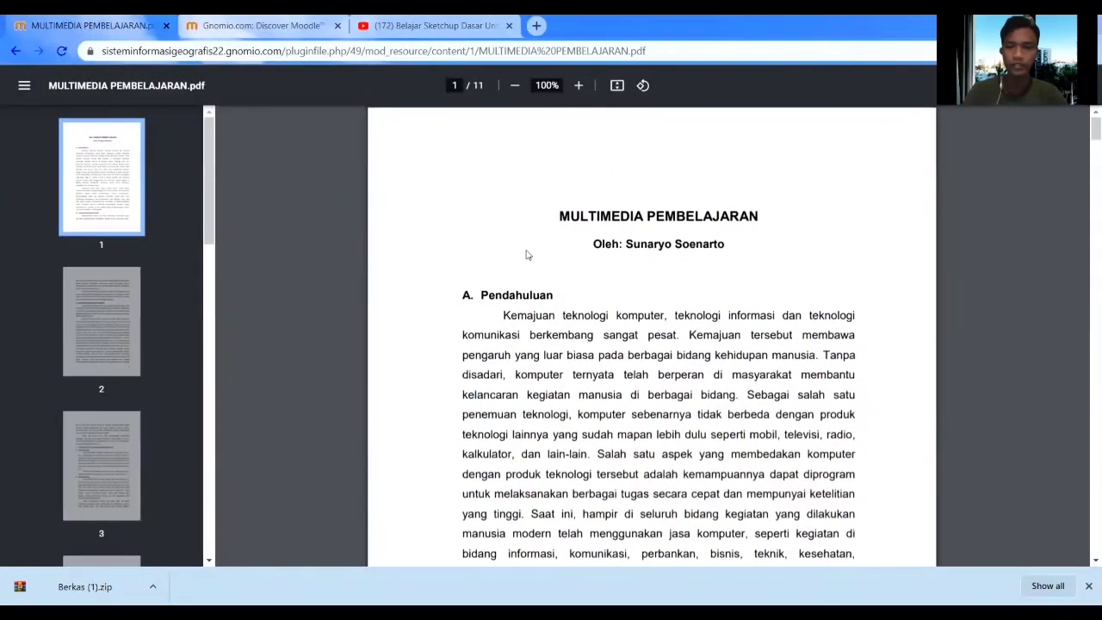
{"action": "left_click", "coordinate": [16, 50]}
Tick the Materi item under Pengantar Multimedia as complete.
{"action": "scroll", "coordinate": [602, 327], "scroll_direction": "down", "scroll_amount": 2}
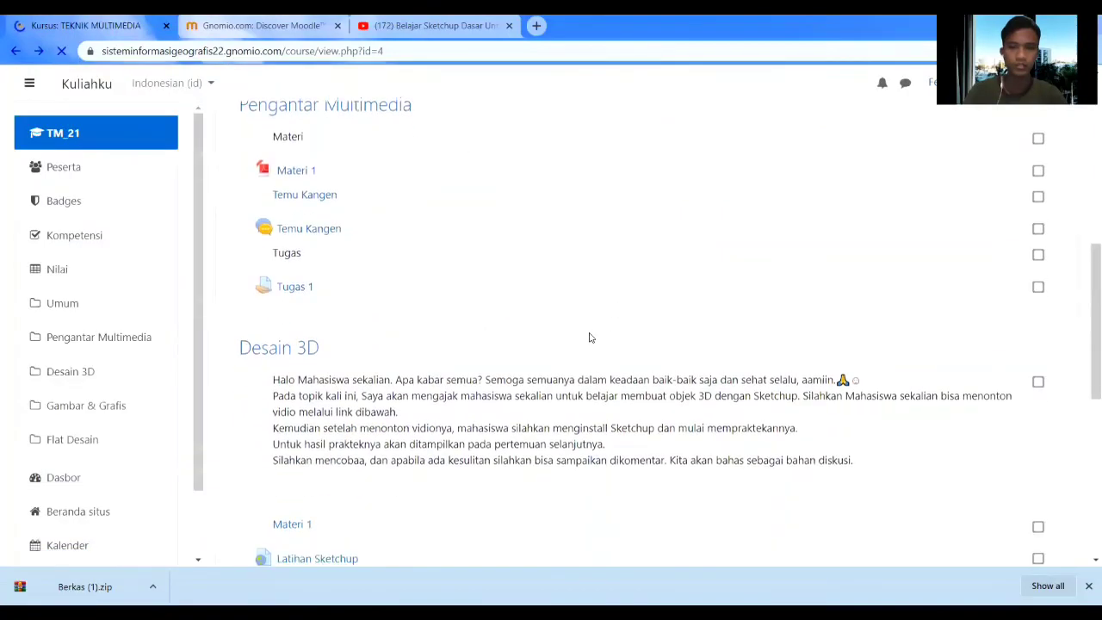
{"action": "scroll", "coordinate": [637, 308], "scroll_direction": "up", "scroll_amount": 3}
{"action": "left_click", "coordinate": [1038, 356]}
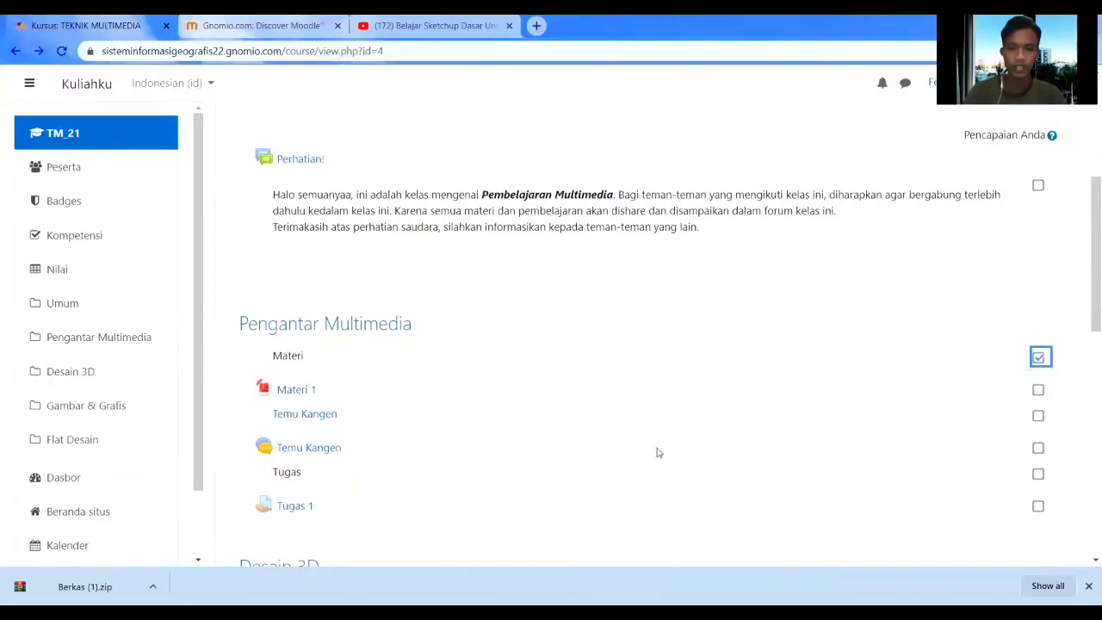
{"action": "scroll", "coordinate": [482, 392], "scroll_direction": "down", "scroll_amount": 2}
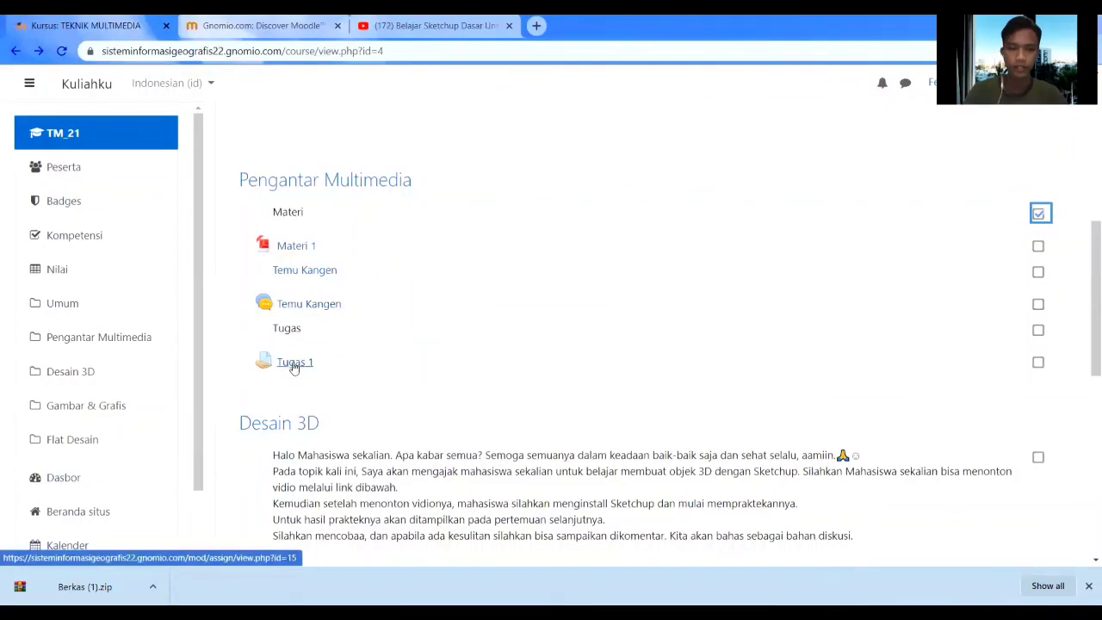
{"action": "left_click", "coordinate": [308, 304]}
{"action": "scroll", "coordinate": [364, 356], "scroll_direction": "down", "scroll_amount": 3}
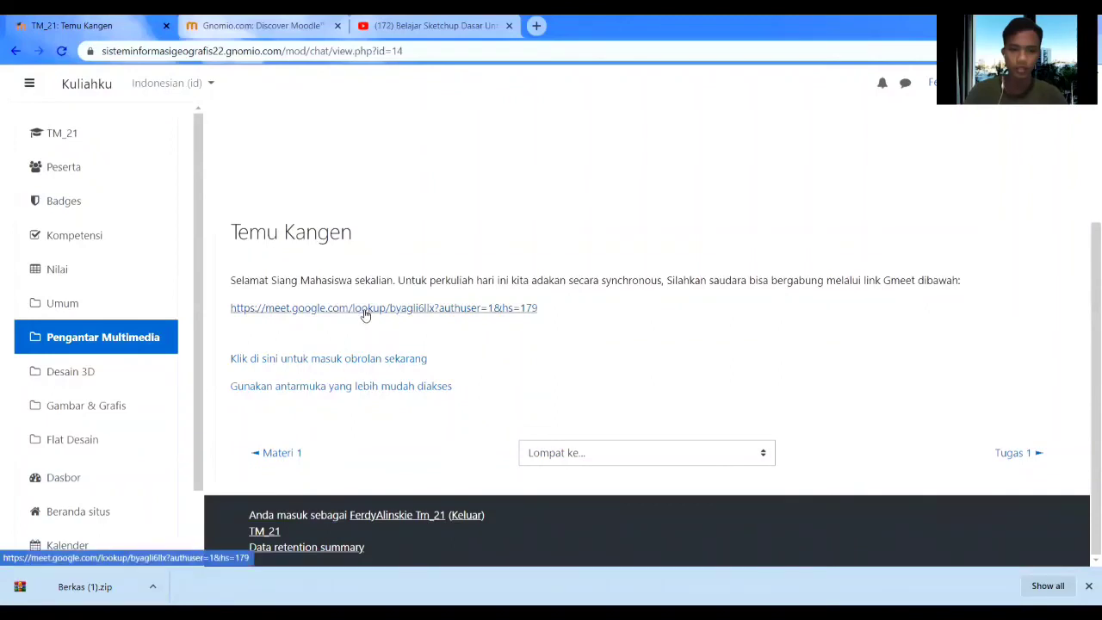
{"action": "left_click", "coordinate": [15, 51]}
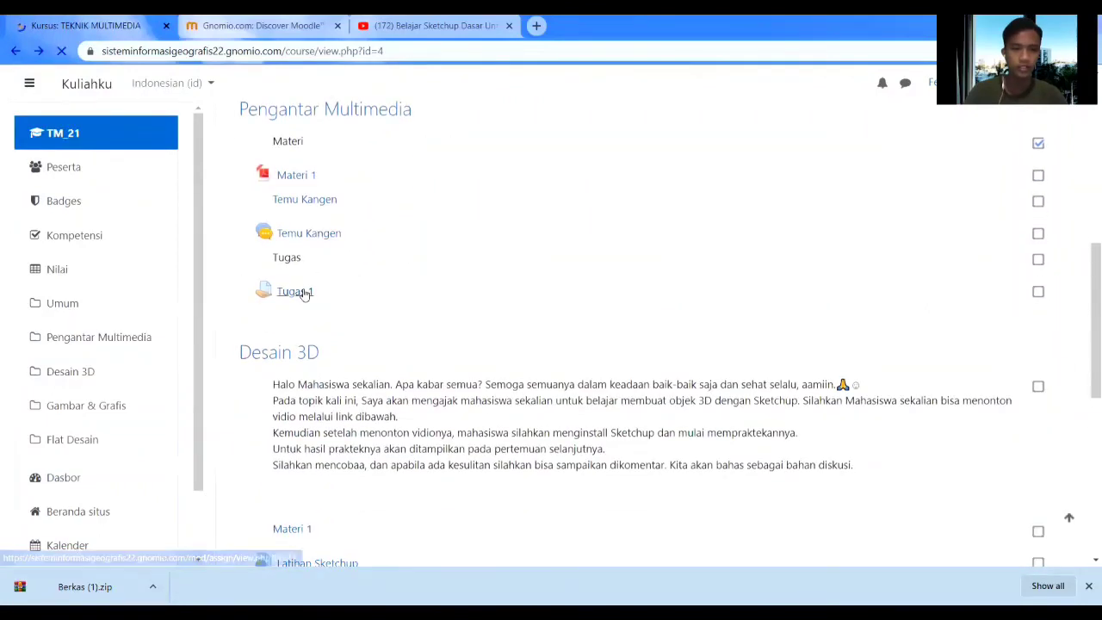
{"action": "left_click", "coordinate": [305, 294]}
{"action": "scroll", "coordinate": [375, 336], "scroll_direction": "down", "scroll_amount": 3}
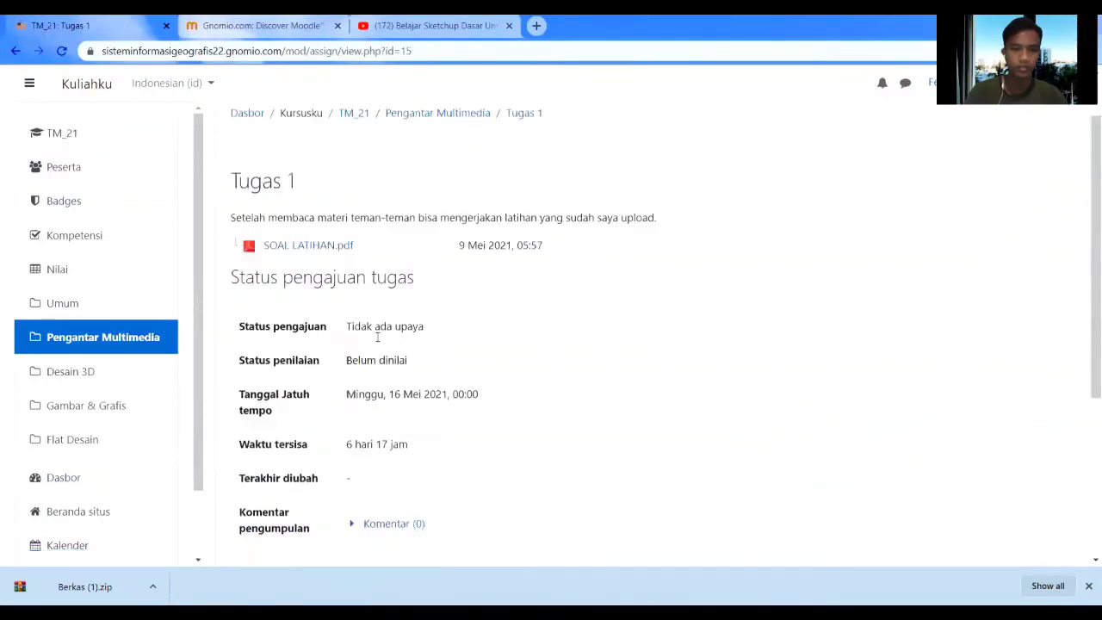
{"action": "scroll", "coordinate": [431, 347], "scroll_direction": "down", "scroll_amount": 2}
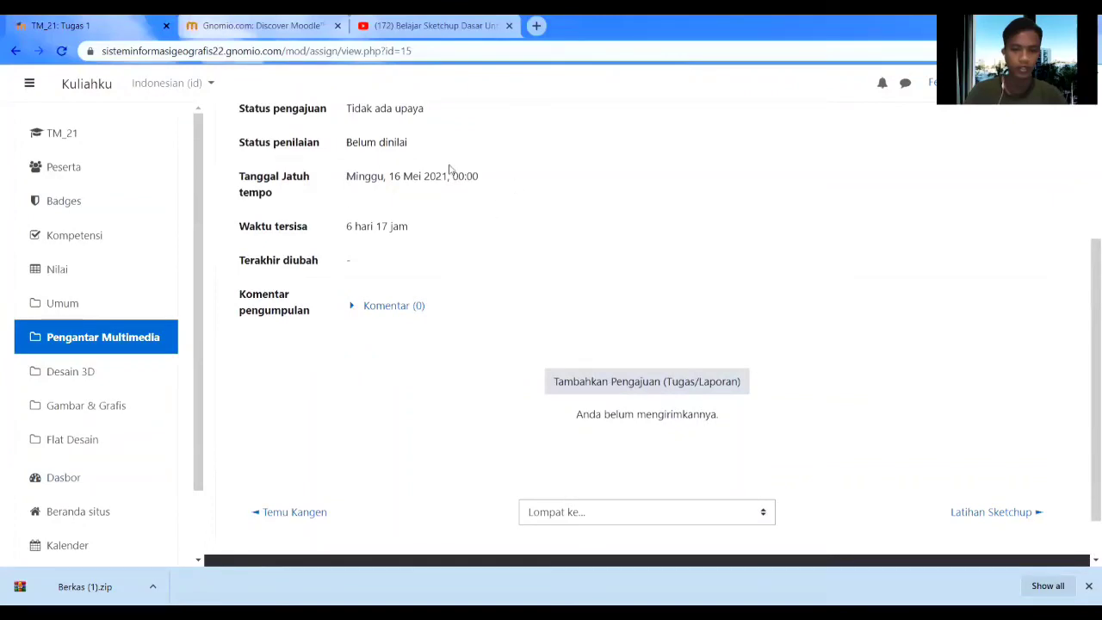
{"action": "scroll", "coordinate": [421, 237], "scroll_direction": "up", "scroll_amount": 2}
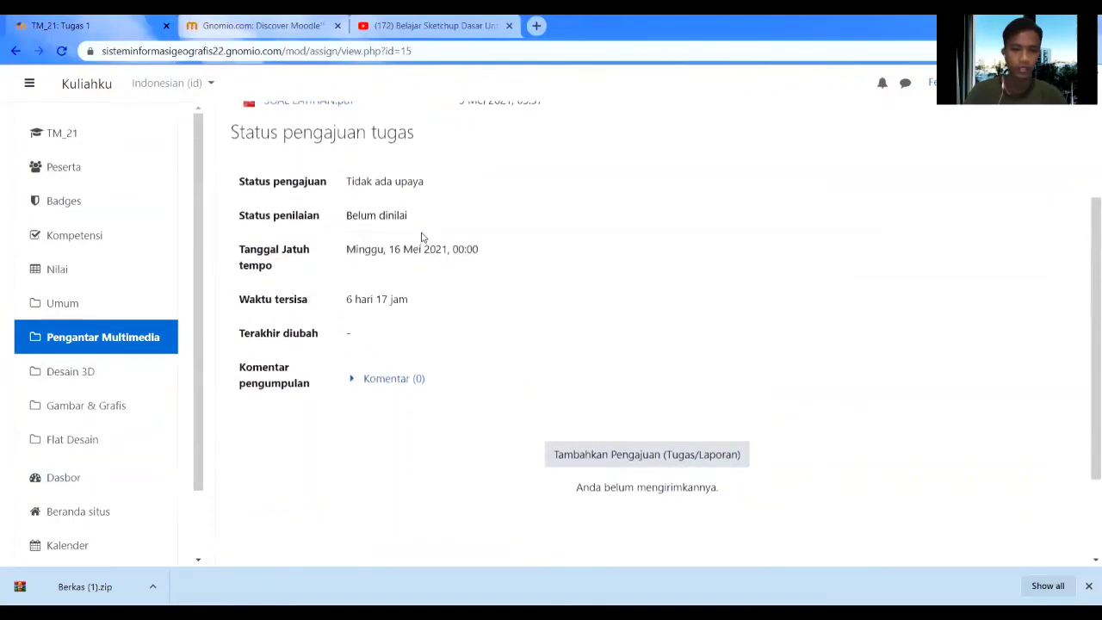
{"action": "scroll", "coordinate": [421, 237], "scroll_direction": "down", "scroll_amount": 2}
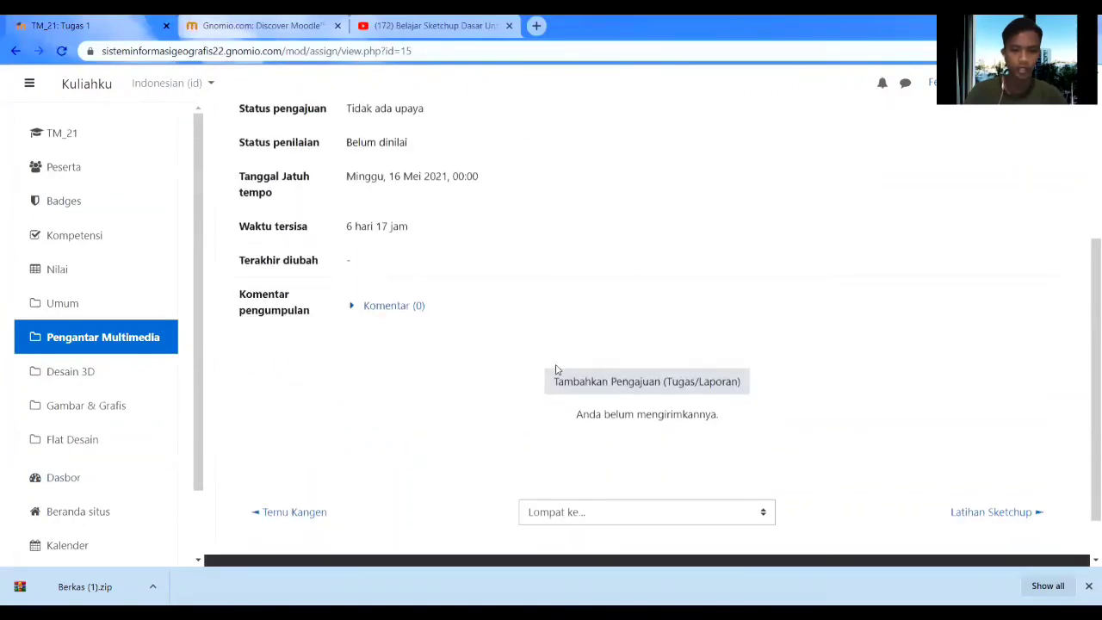
{"action": "left_click", "coordinate": [582, 383]}
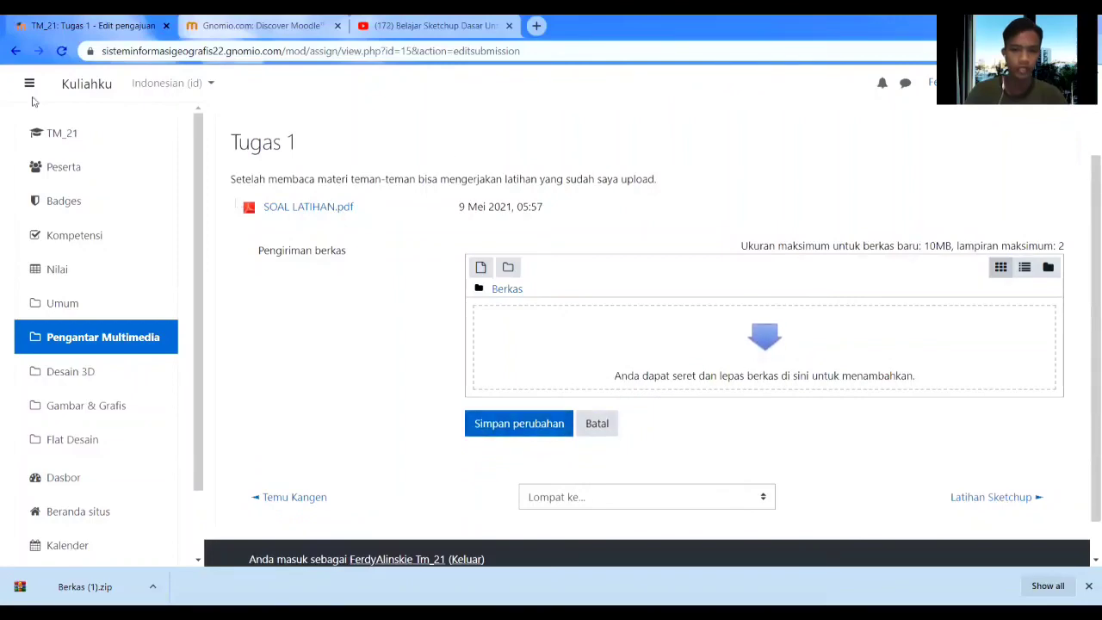
{"action": "left_click", "coordinate": [15, 52]}
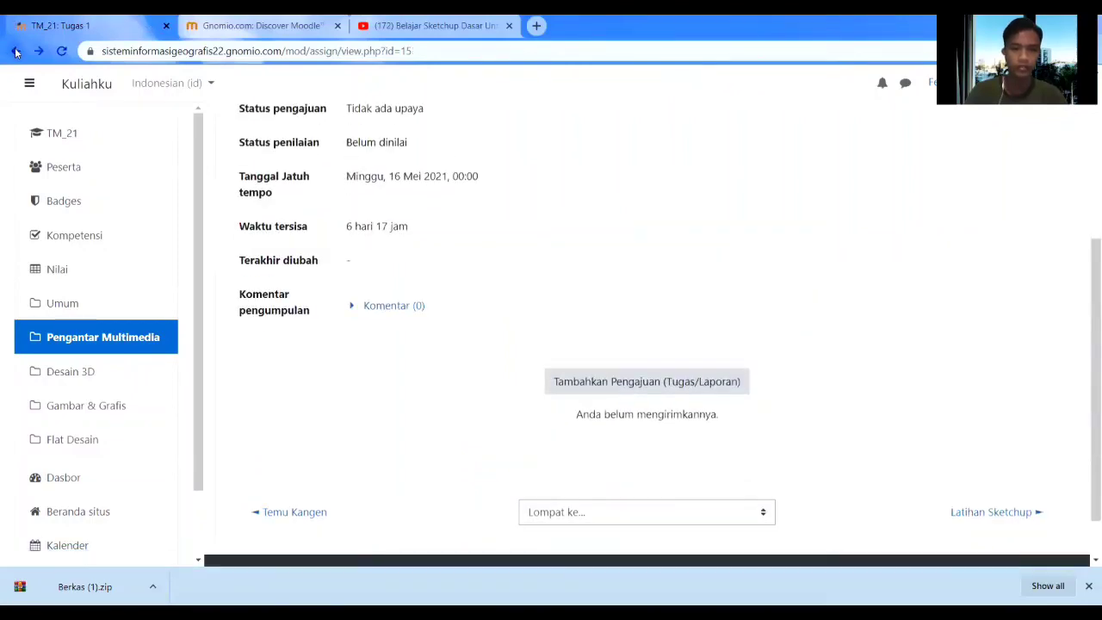
{"action": "left_click", "coordinate": [16, 52]}
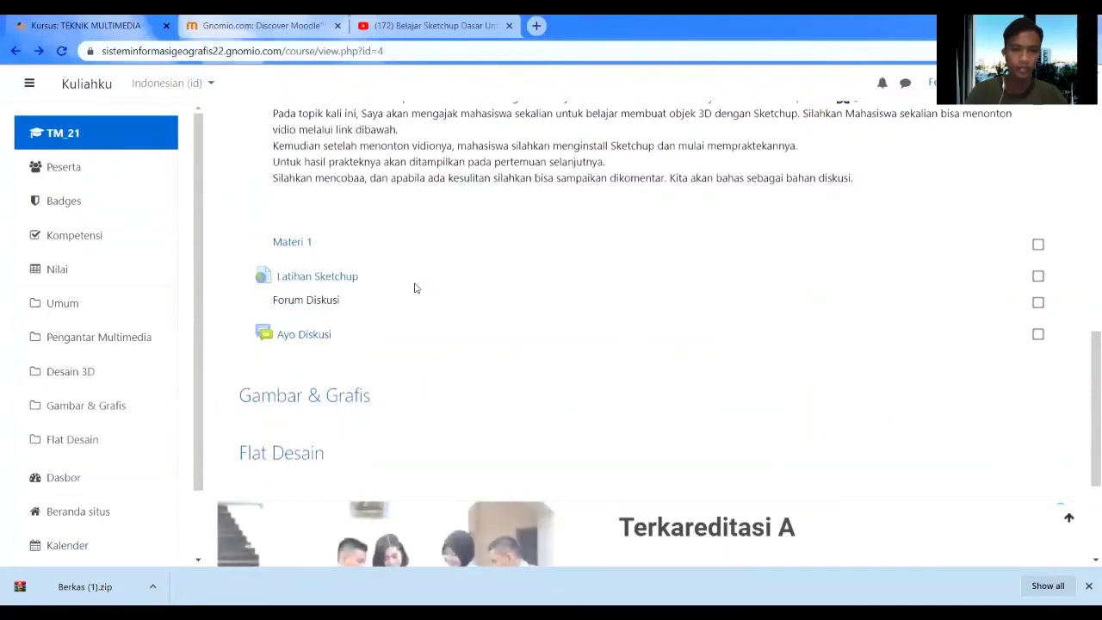
Glance at the Latihan Sketchup video, then return to the course and open the Ayo Diskusi forum.
{"action": "left_click", "coordinate": [318, 277]}
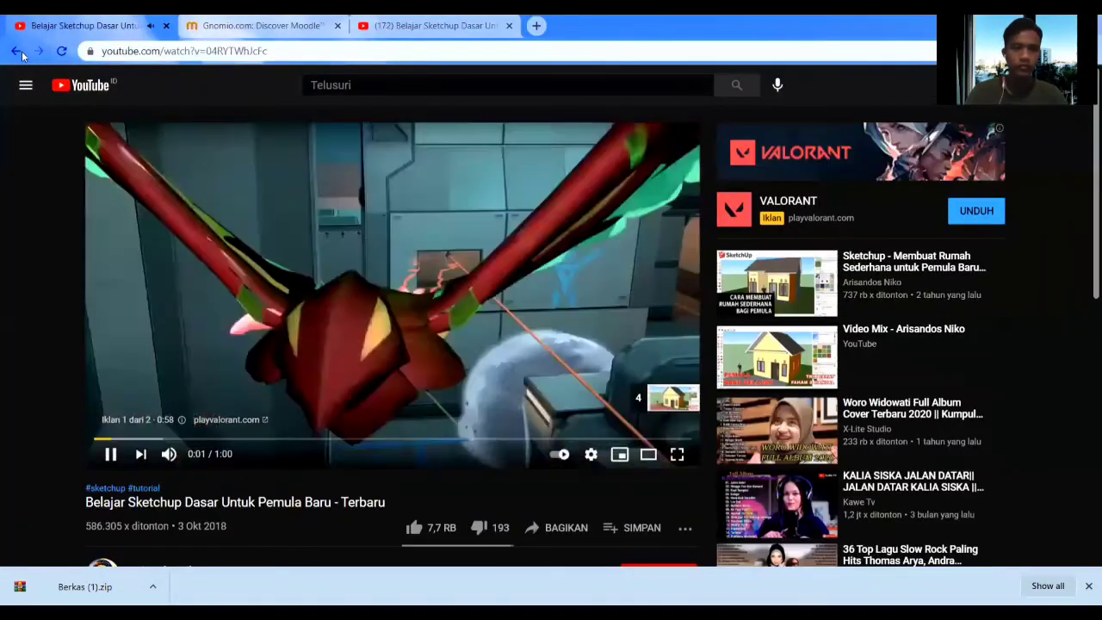
{"action": "left_click", "coordinate": [15, 51]}
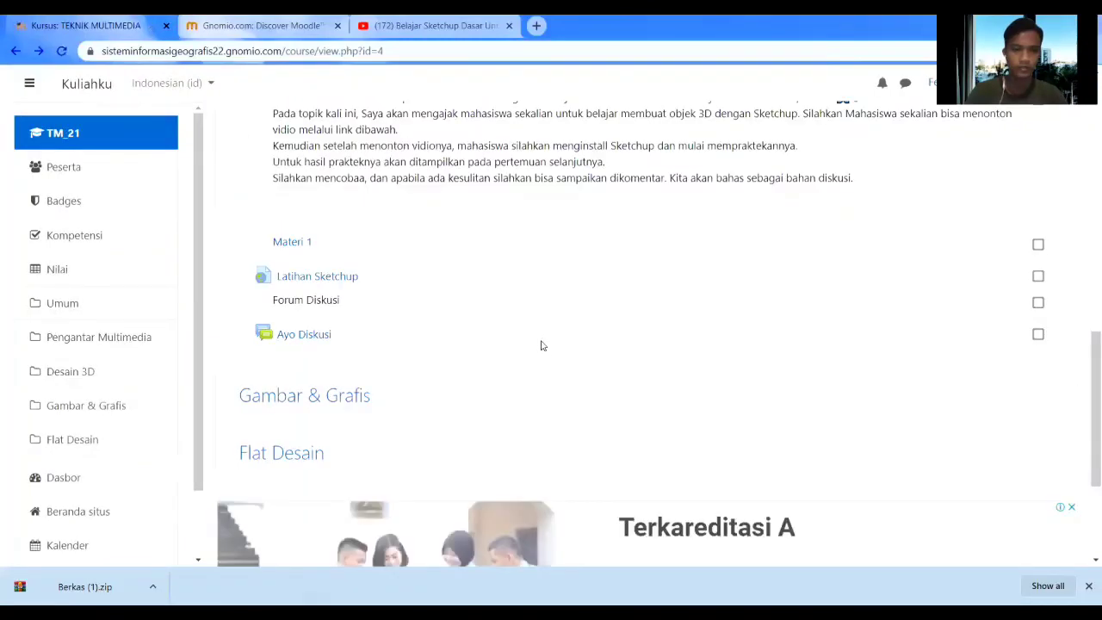
{"action": "left_click", "coordinate": [319, 340]}
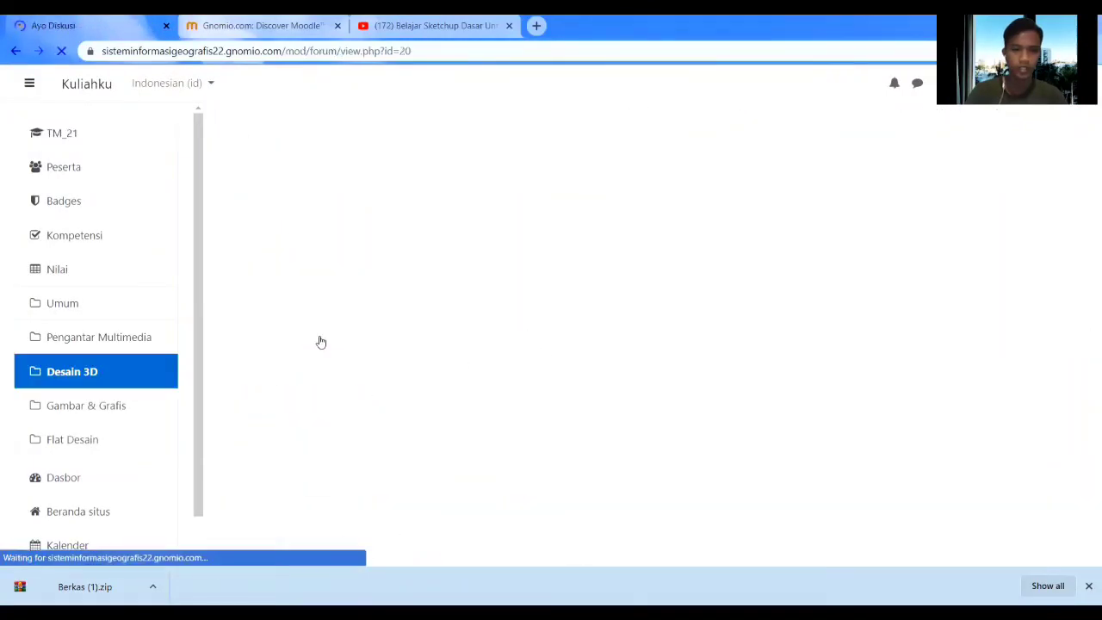
Start a new discussion topic in Ayo Diskusi with the subject 'jawab'.
{"action": "scroll", "coordinate": [406, 344], "scroll_direction": "down", "scroll_amount": 3}
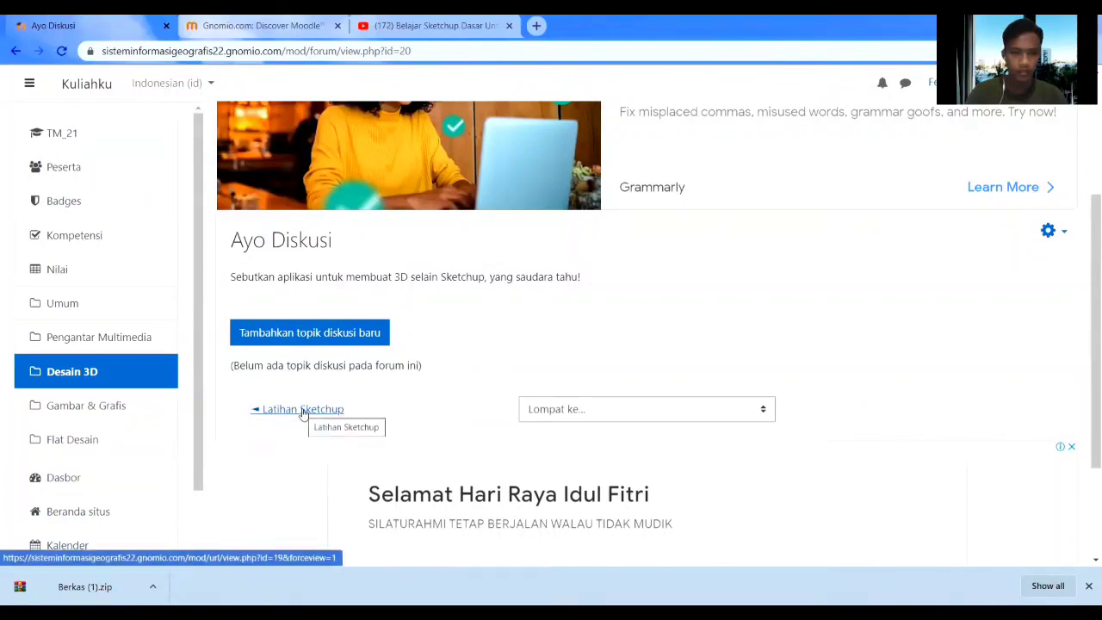
{"action": "left_click", "coordinate": [321, 336]}
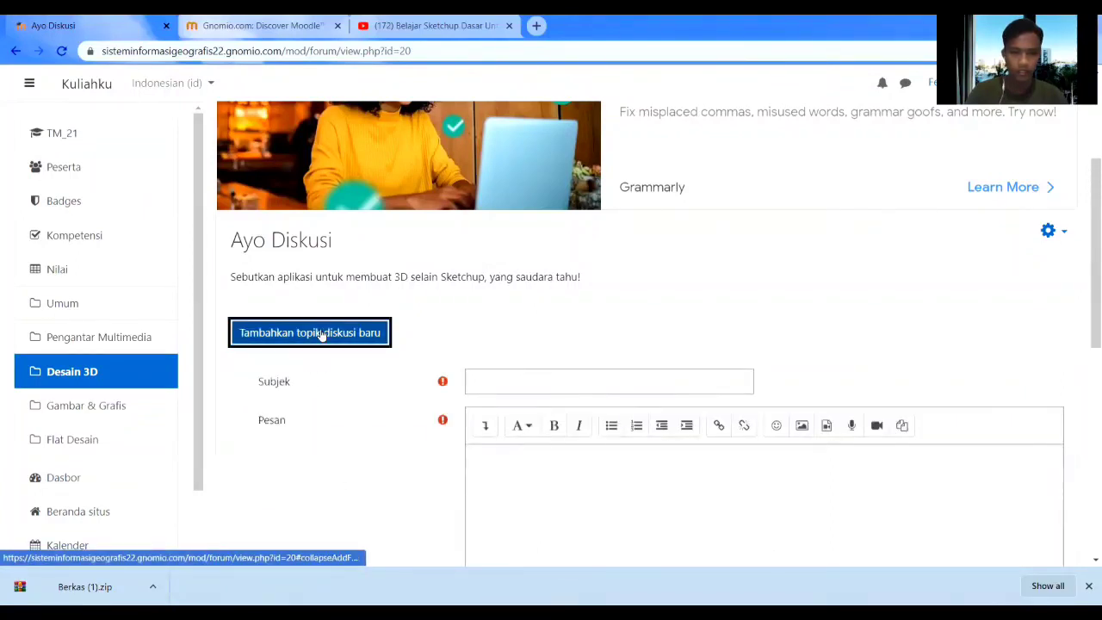
{"action": "scroll", "coordinate": [374, 376], "scroll_direction": "down", "scroll_amount": 3}
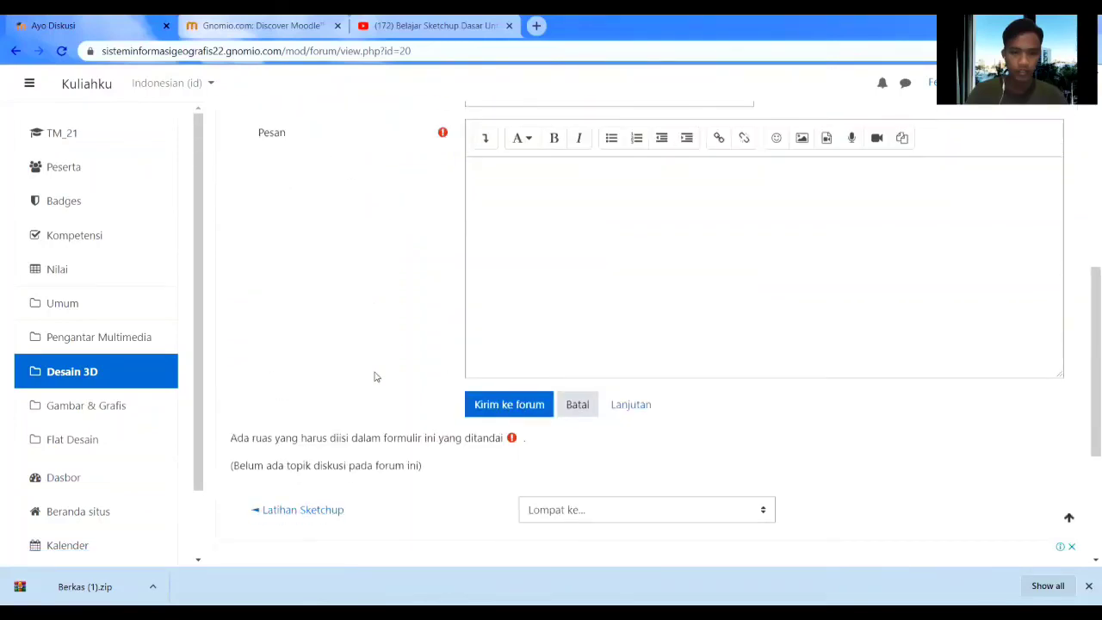
{"action": "scroll", "coordinate": [376, 376], "scroll_direction": "up", "scroll_amount": 2}
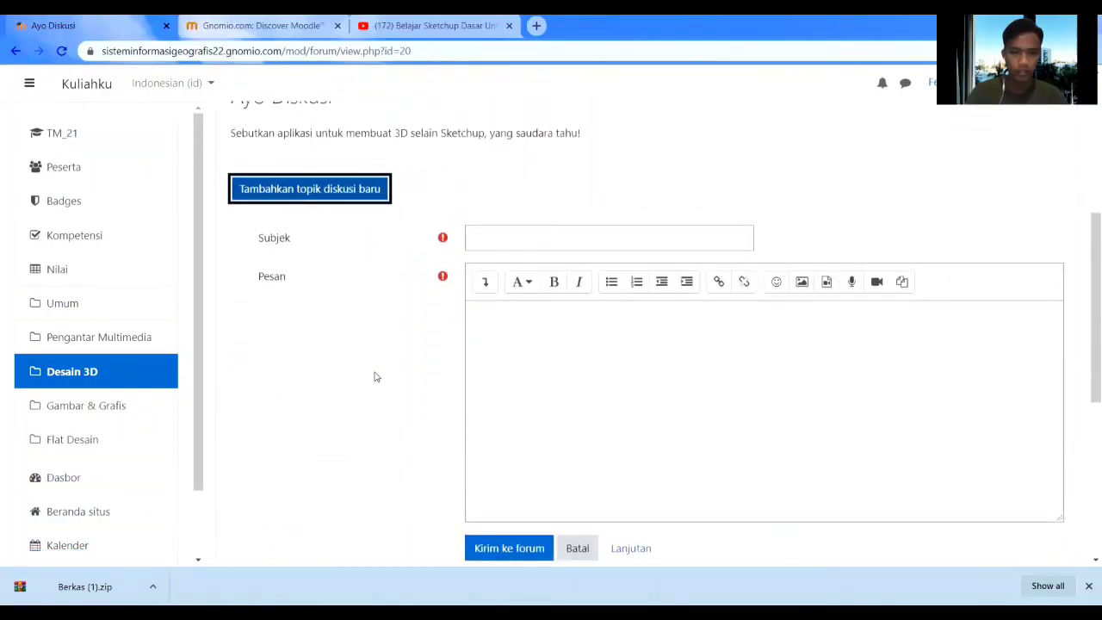
{"action": "left_click", "coordinate": [508, 238]}
{"action": "type", "text": "jawab"}
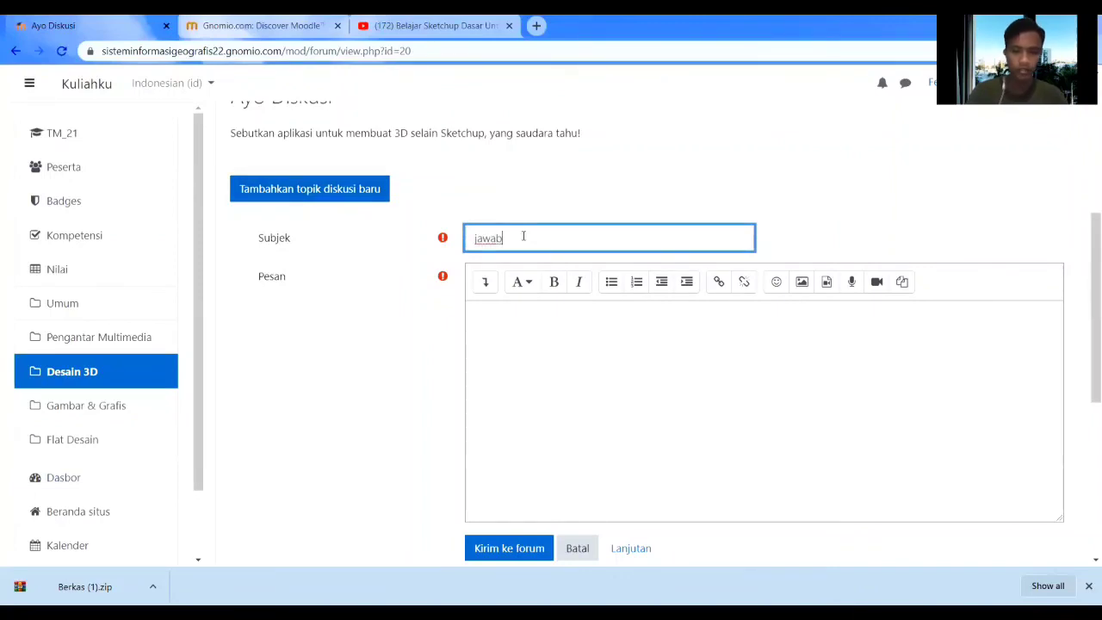
Enter 'unity' as the message, leave without posting, and return to the TM_21 course page.
{"action": "left_click", "coordinate": [546, 337]}
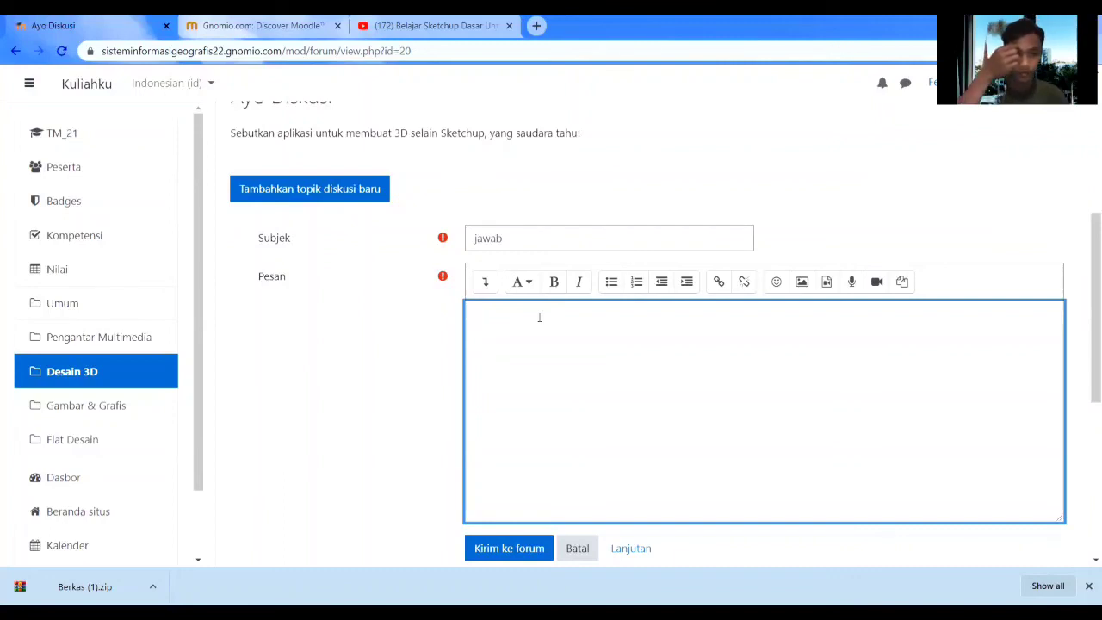
{"action": "type", "text": "unity"}
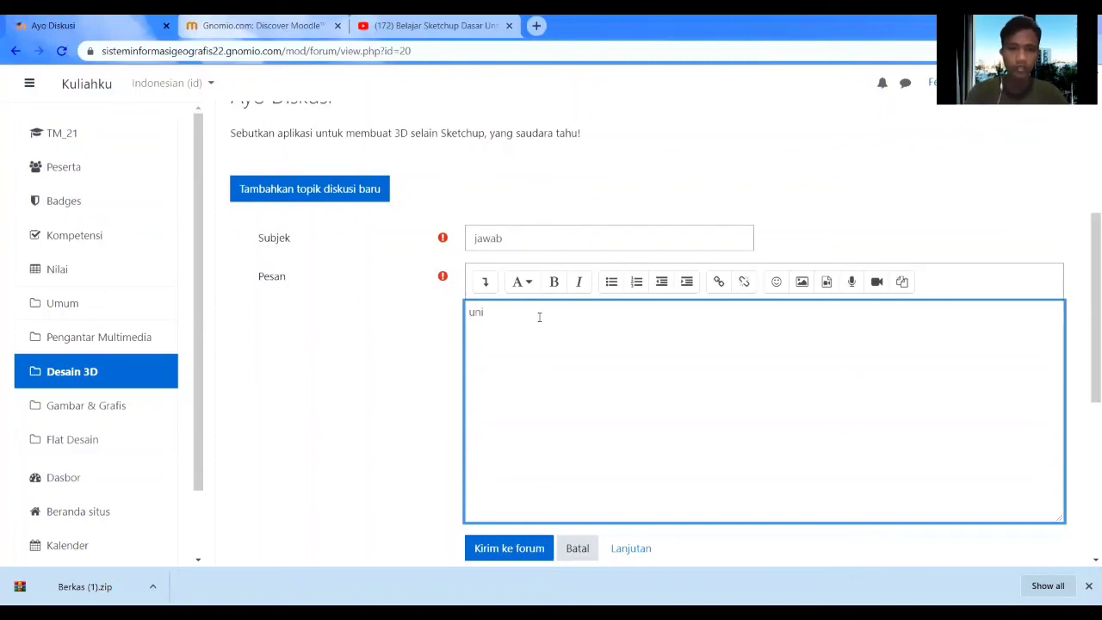
{"action": "scroll", "coordinate": [530, 334], "scroll_direction": "down", "scroll_amount": 2}
{"action": "left_click", "coordinate": [529, 401]}
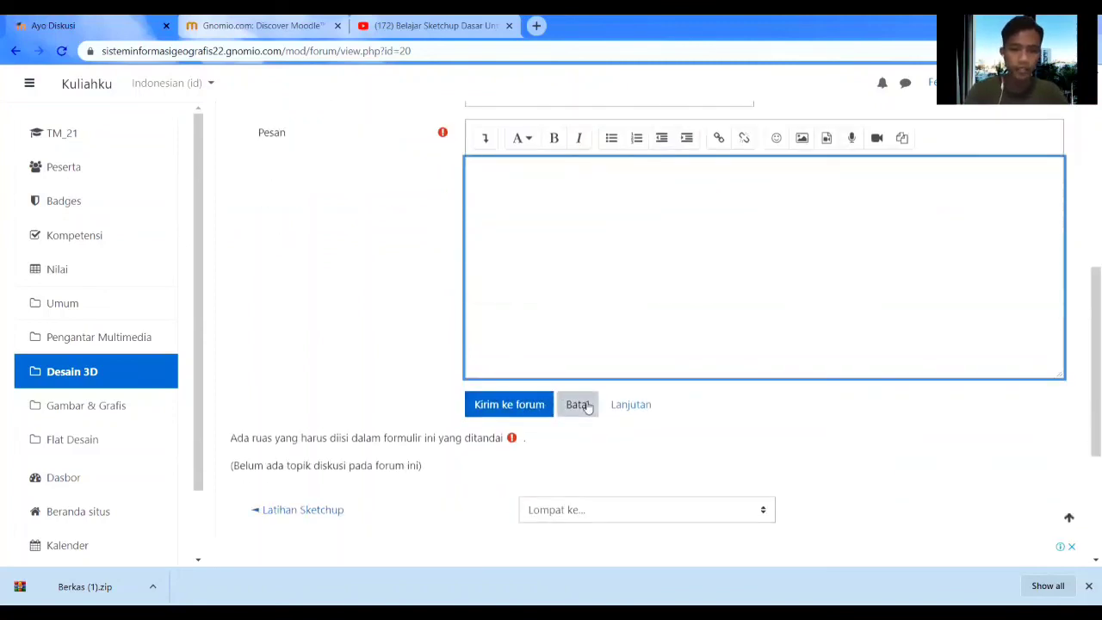
{"action": "scroll", "coordinate": [568, 411], "scroll_direction": "up", "scroll_amount": 4}
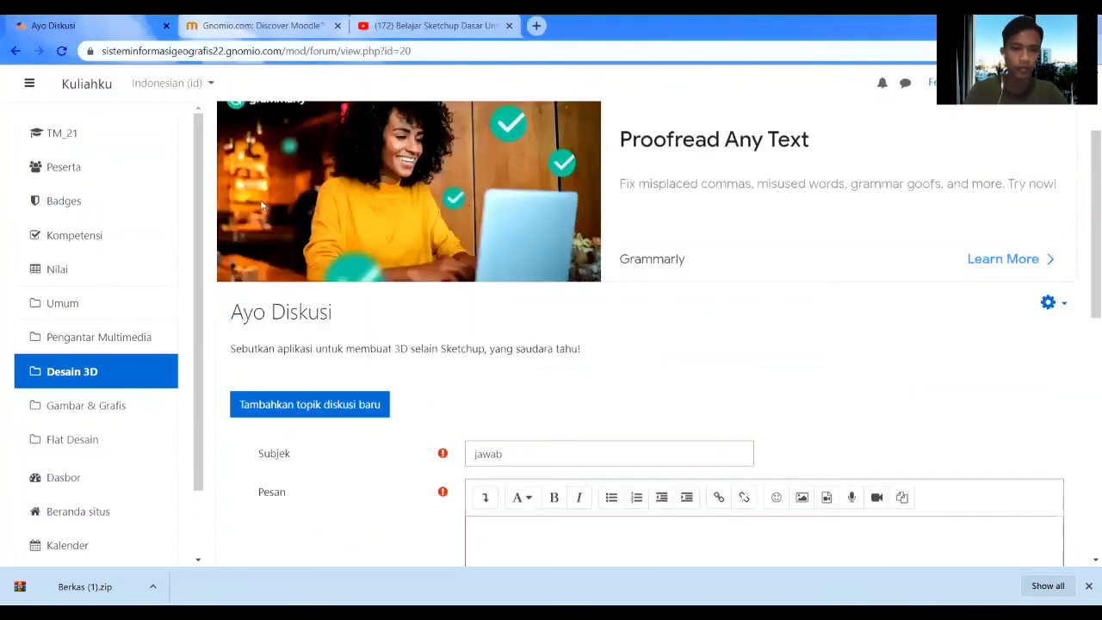
{"action": "left_click", "coordinate": [72, 135]}
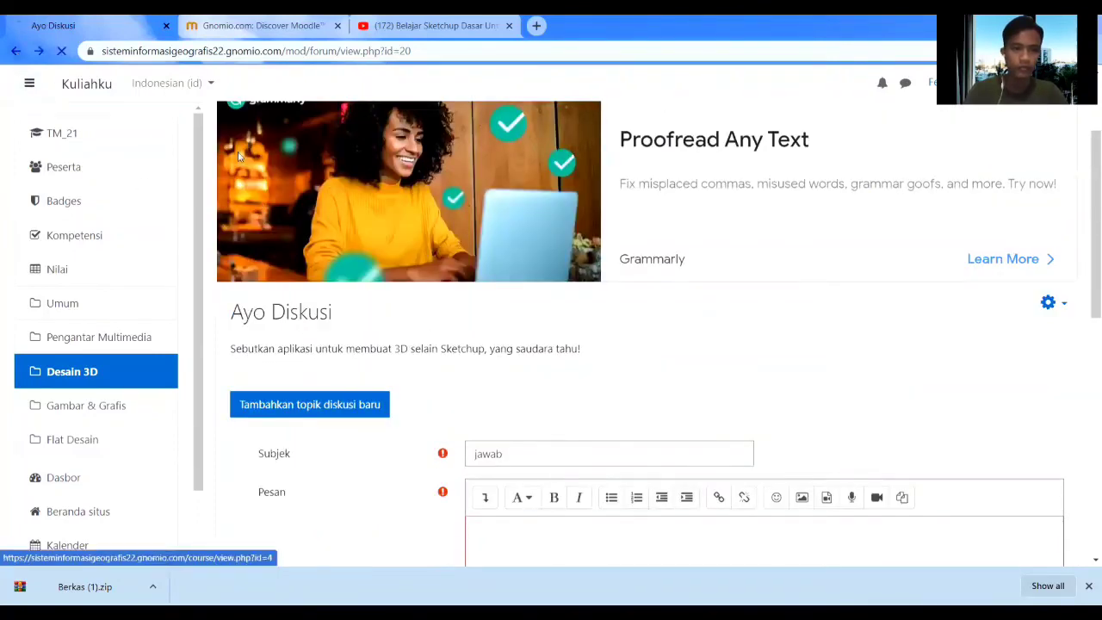
{"action": "scroll", "coordinate": [568, 344], "scroll_direction": "down", "scroll_amount": 10}
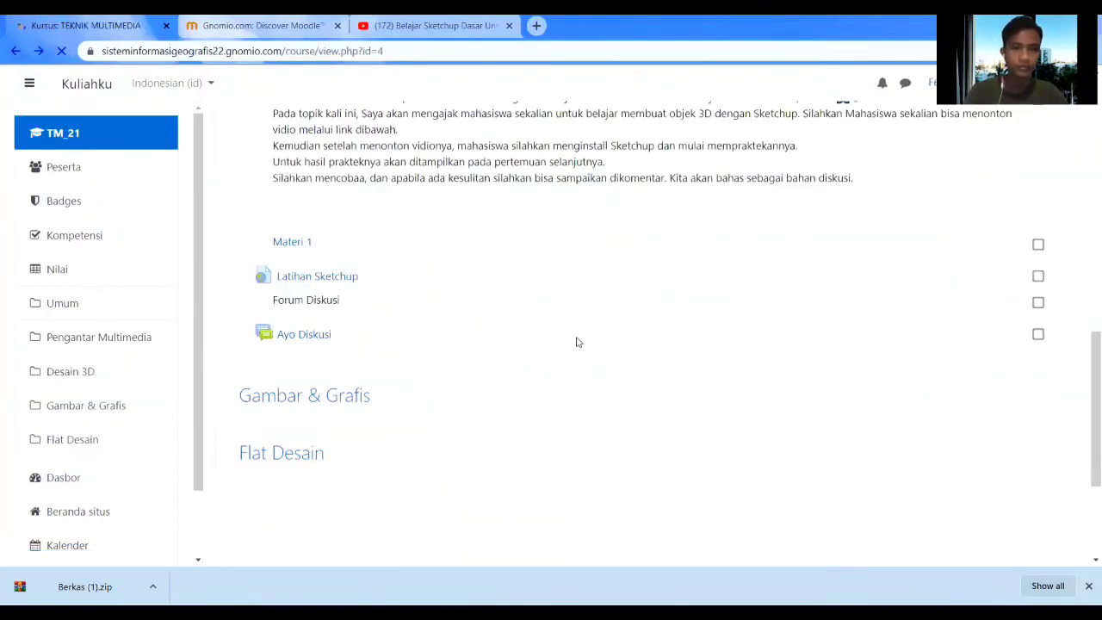
{"action": "scroll", "coordinate": [572, 361], "scroll_direction": "down", "scroll_amount": 3}
{"action": "scroll", "coordinate": [568, 383], "scroll_direction": "up", "scroll_amount": 3}
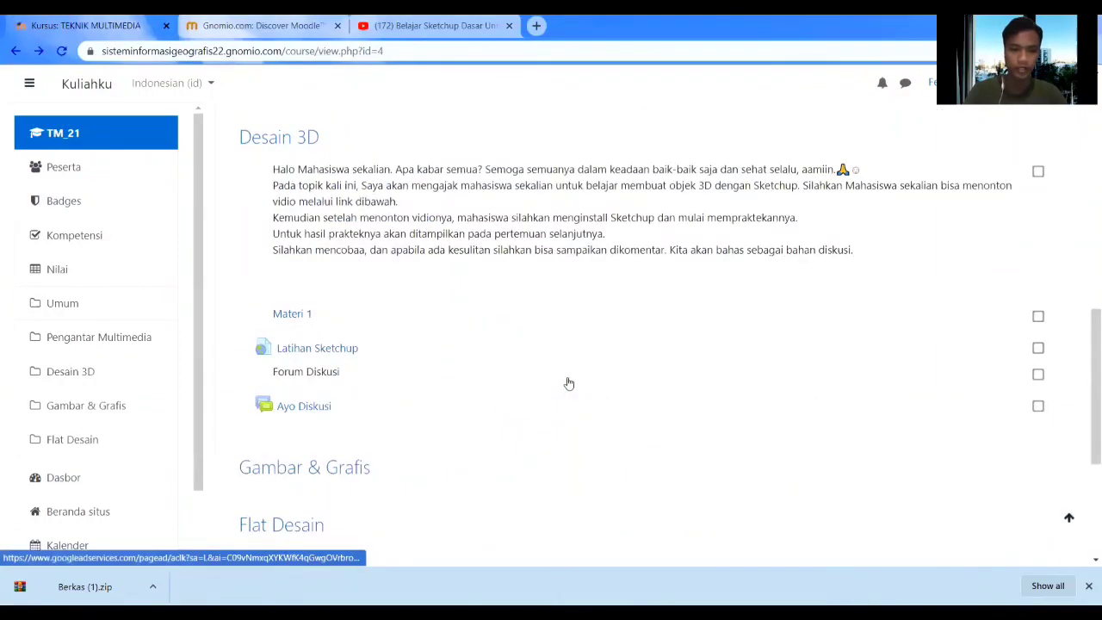
{"action": "scroll", "coordinate": [568, 383], "scroll_direction": "up", "scroll_amount": 10}
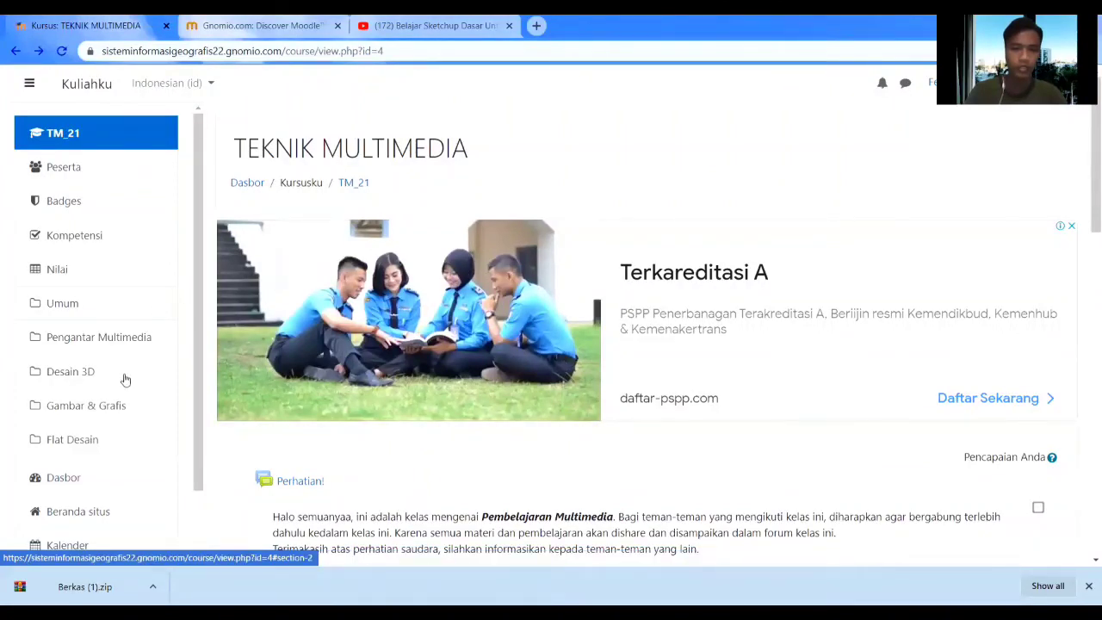
{"action": "scroll", "coordinate": [407, 254], "scroll_direction": "down", "scroll_amount": 4}
{"action": "scroll", "coordinate": [407, 255], "scroll_direction": "up", "scroll_amount": 4}
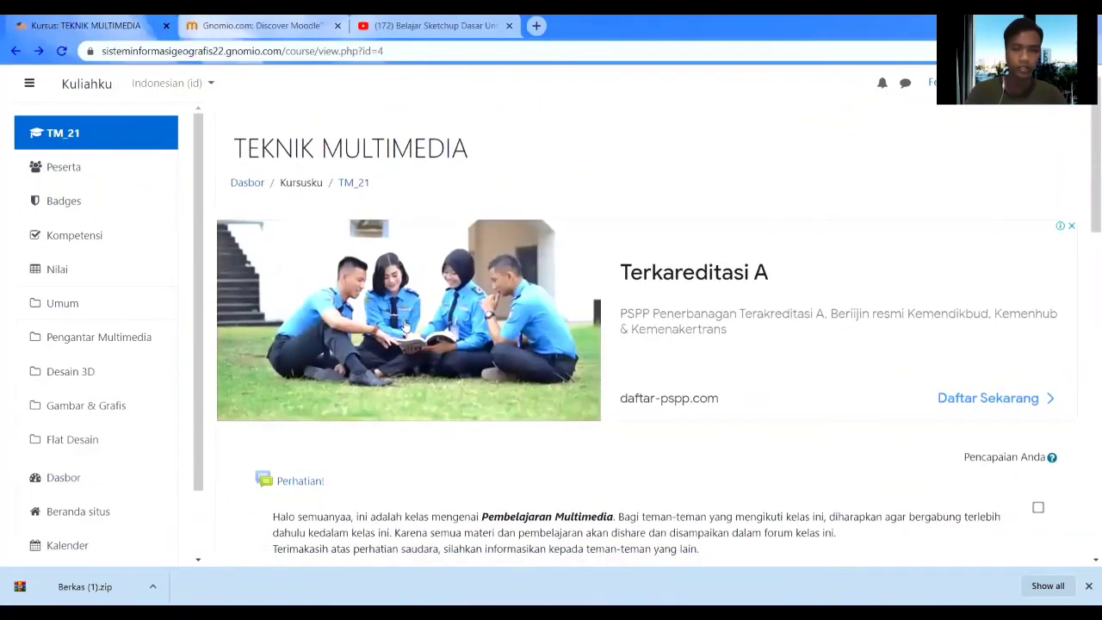
{"action": "scroll", "coordinate": [404, 326], "scroll_direction": "down", "scroll_amount": 3}
{"action": "scroll", "coordinate": [280, 463], "scroll_direction": "down", "scroll_amount": 1}
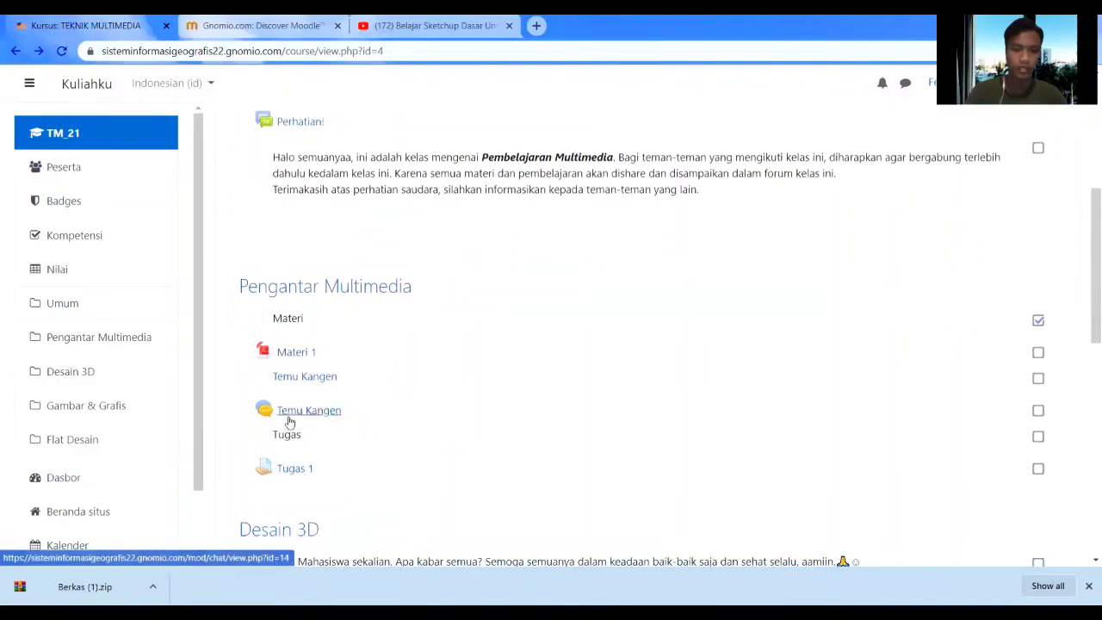
{"action": "scroll", "coordinate": [290, 422], "scroll_direction": "down", "scroll_amount": 1}
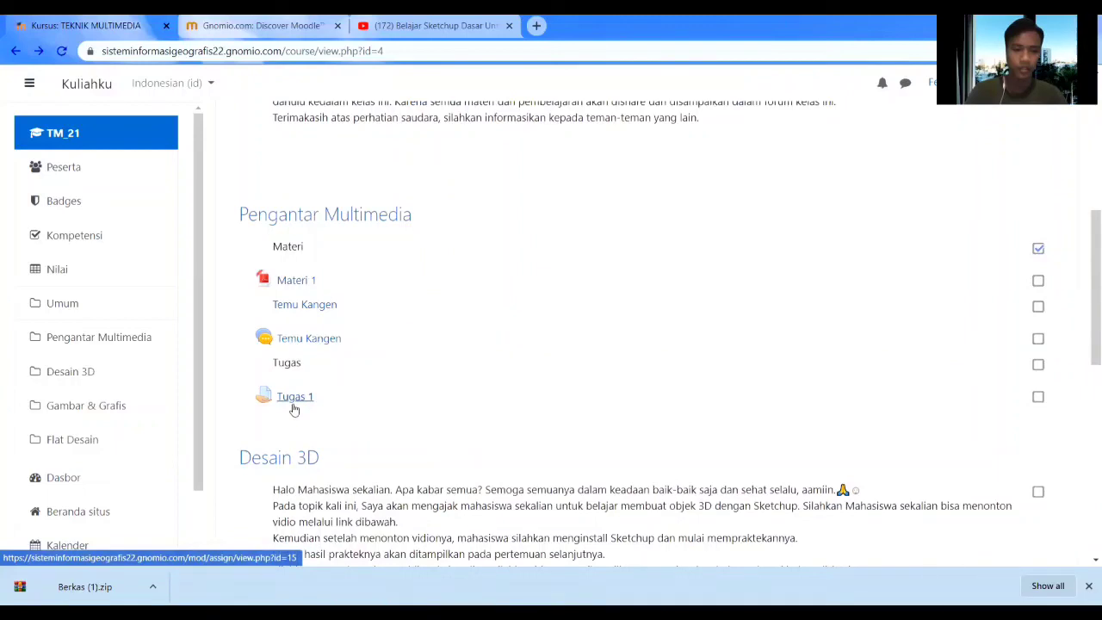
{"action": "scroll", "coordinate": [294, 410], "scroll_direction": "down", "scroll_amount": 4}
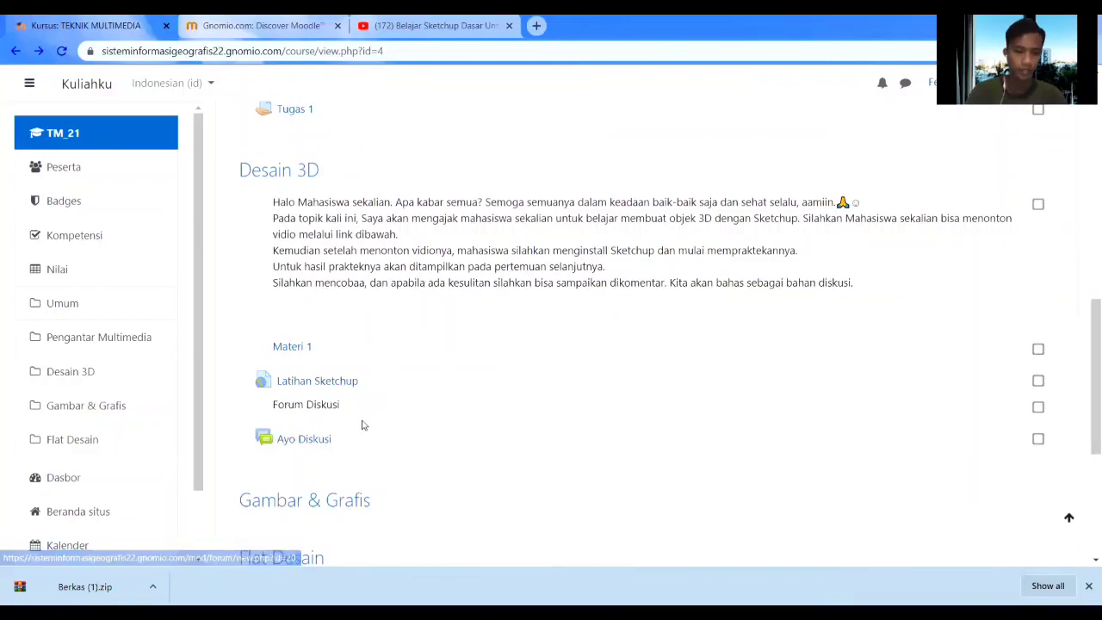
{"action": "scroll", "coordinate": [361, 423], "scroll_direction": "down", "scroll_amount": 2}
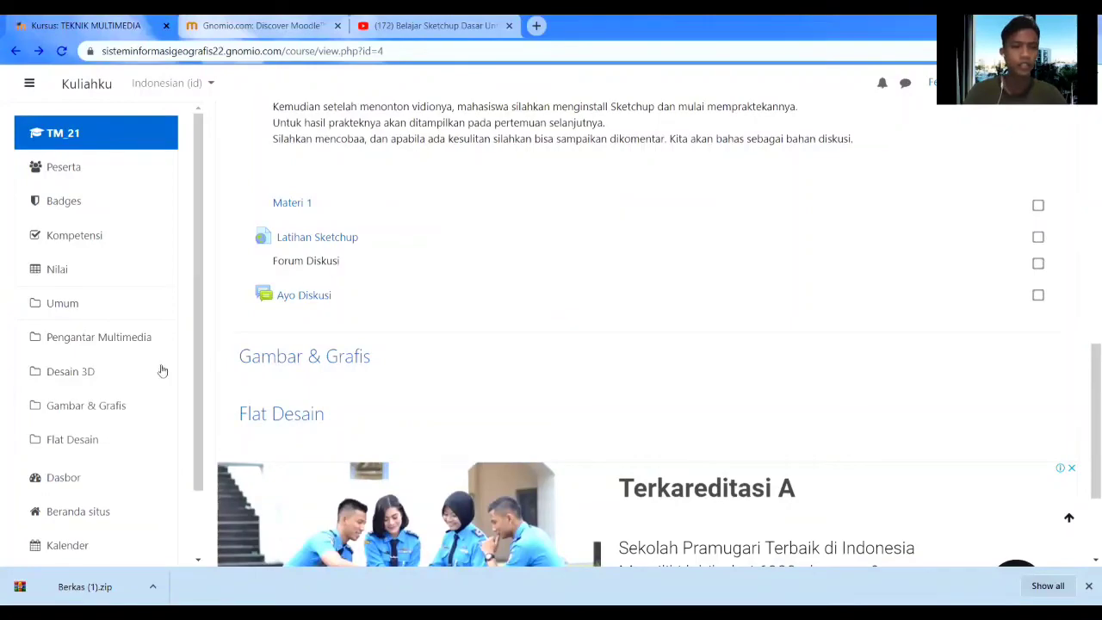
{"action": "scroll", "coordinate": [115, 374], "scroll_direction": "down", "scroll_amount": 2}
{"action": "scroll", "coordinate": [690, 291], "scroll_direction": "up", "scroll_amount": 15}
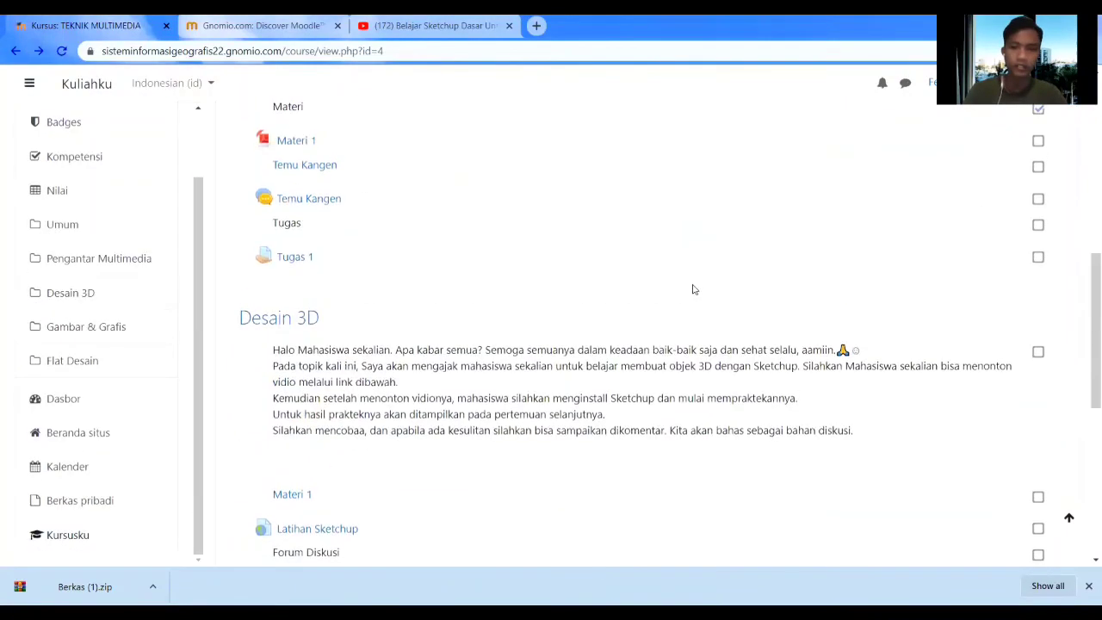
{"action": "scroll", "coordinate": [629, 272], "scroll_direction": "up", "scroll_amount": 1}
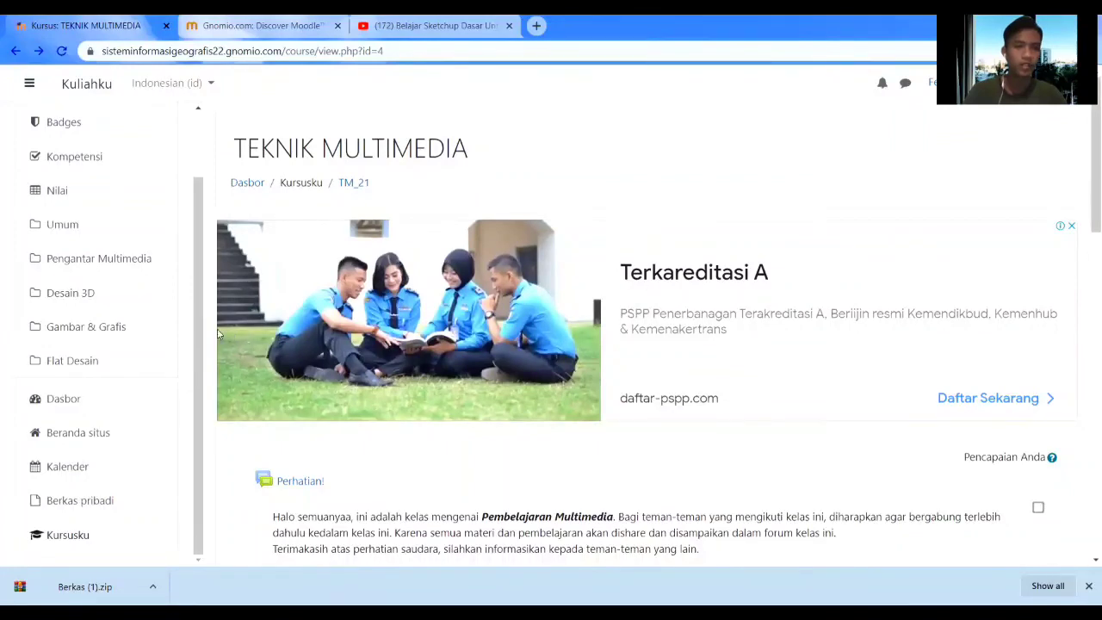
{"action": "scroll", "coordinate": [198, 296], "scroll_direction": "up", "scroll_amount": 1}
{"action": "left_click_drag", "start_coordinate": [197, 296], "coordinate": [194, 238]}
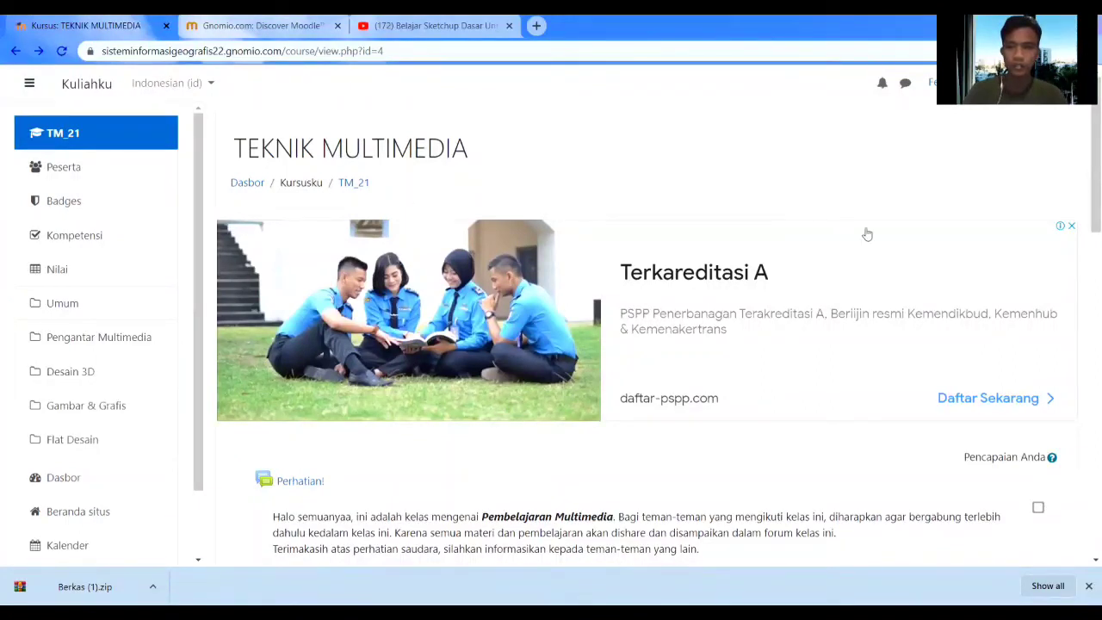
Log out of the student account and sign back in as the administrator.
{"action": "left_click", "coordinate": [929, 82]}
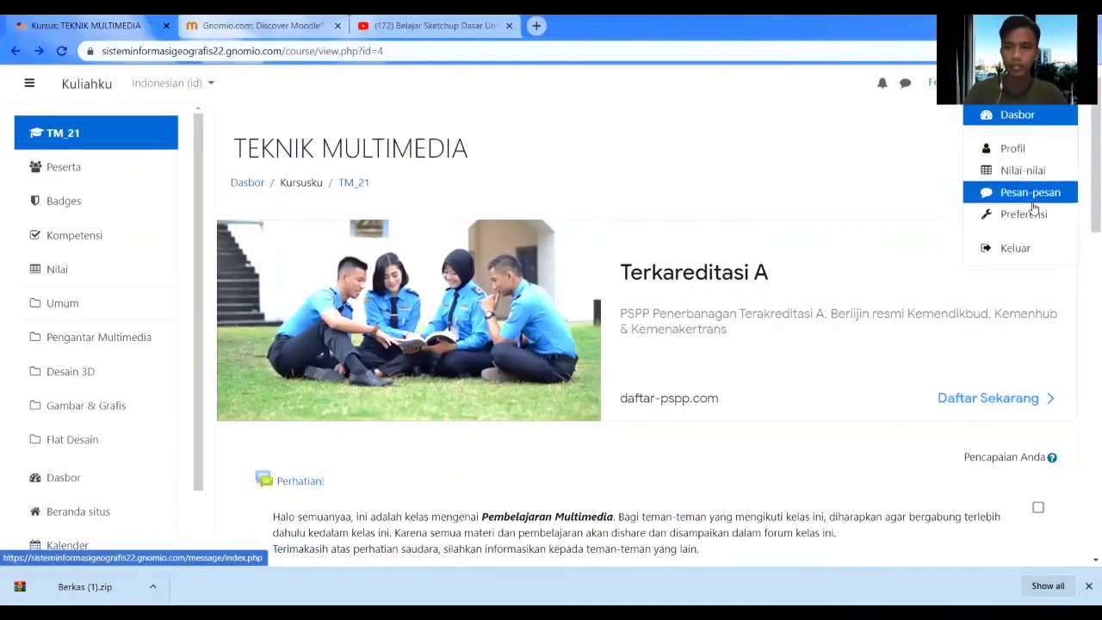
{"action": "left_click", "coordinate": [1024, 246]}
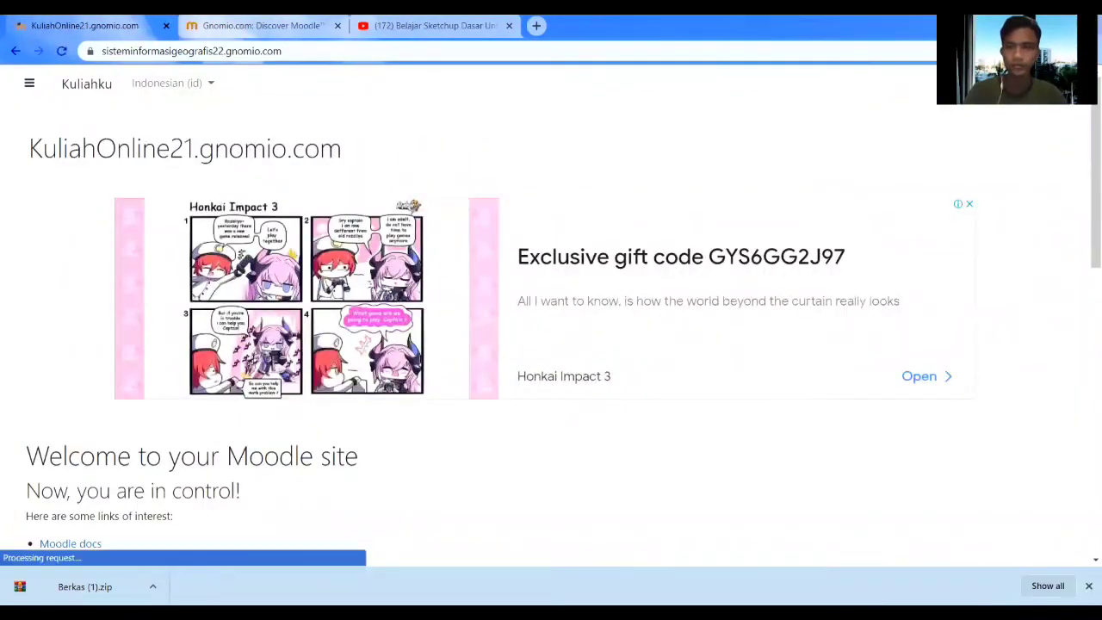
{"action": "left_click", "coordinate": [1055, 83]}
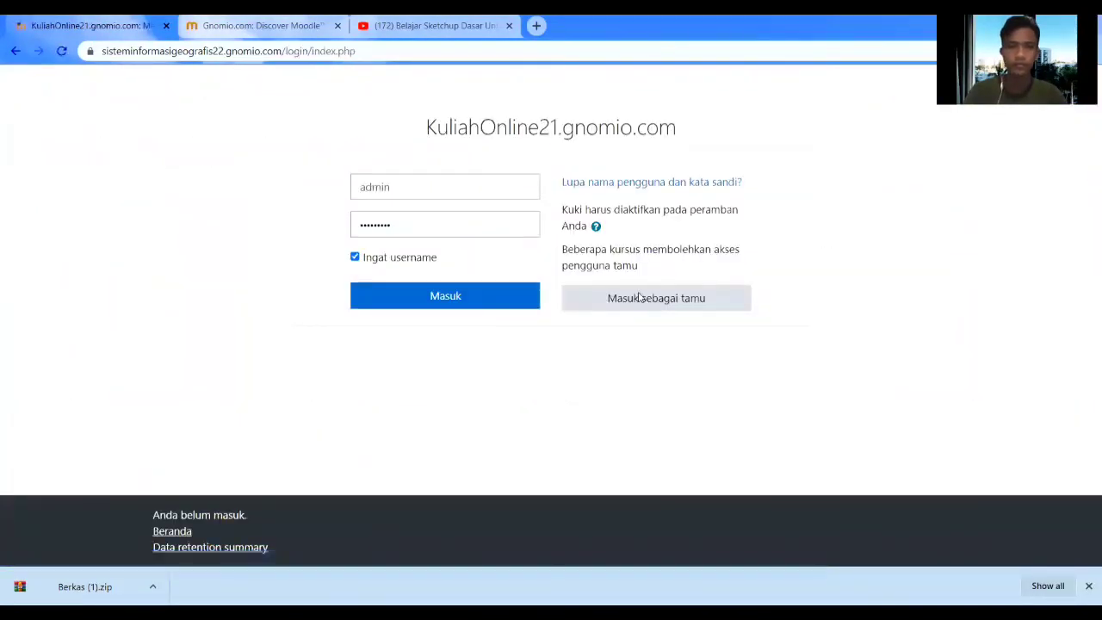
{"action": "left_click", "coordinate": [470, 298]}
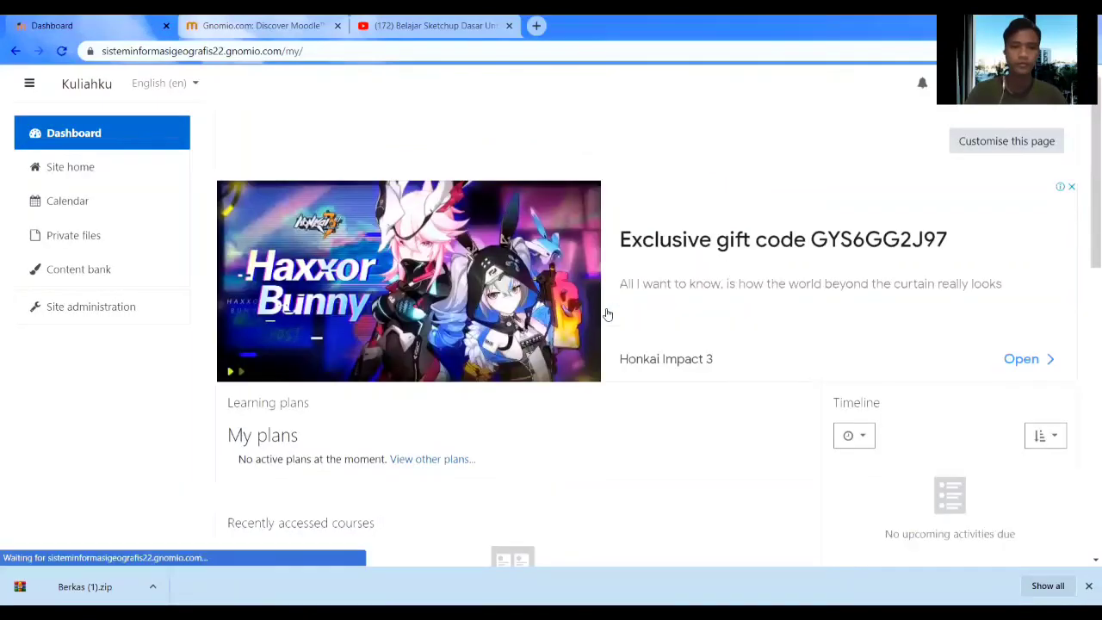
{"action": "scroll", "coordinate": [606, 312], "scroll_direction": "down", "scroll_amount": 3}
{"action": "scroll", "coordinate": [611, 310], "scroll_direction": "up", "scroll_amount": 3}
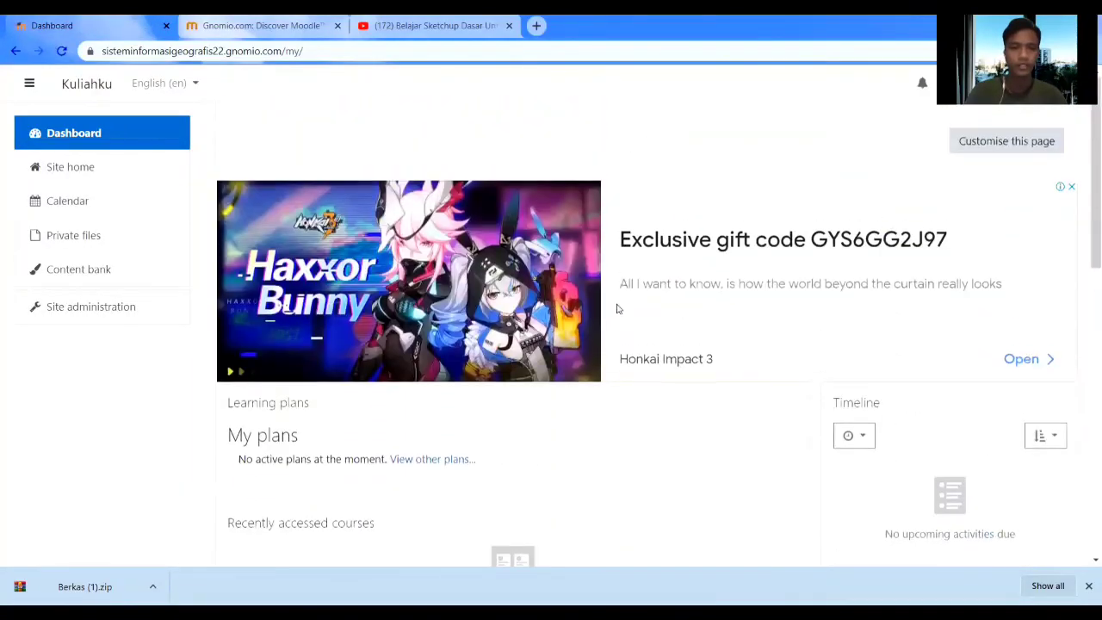